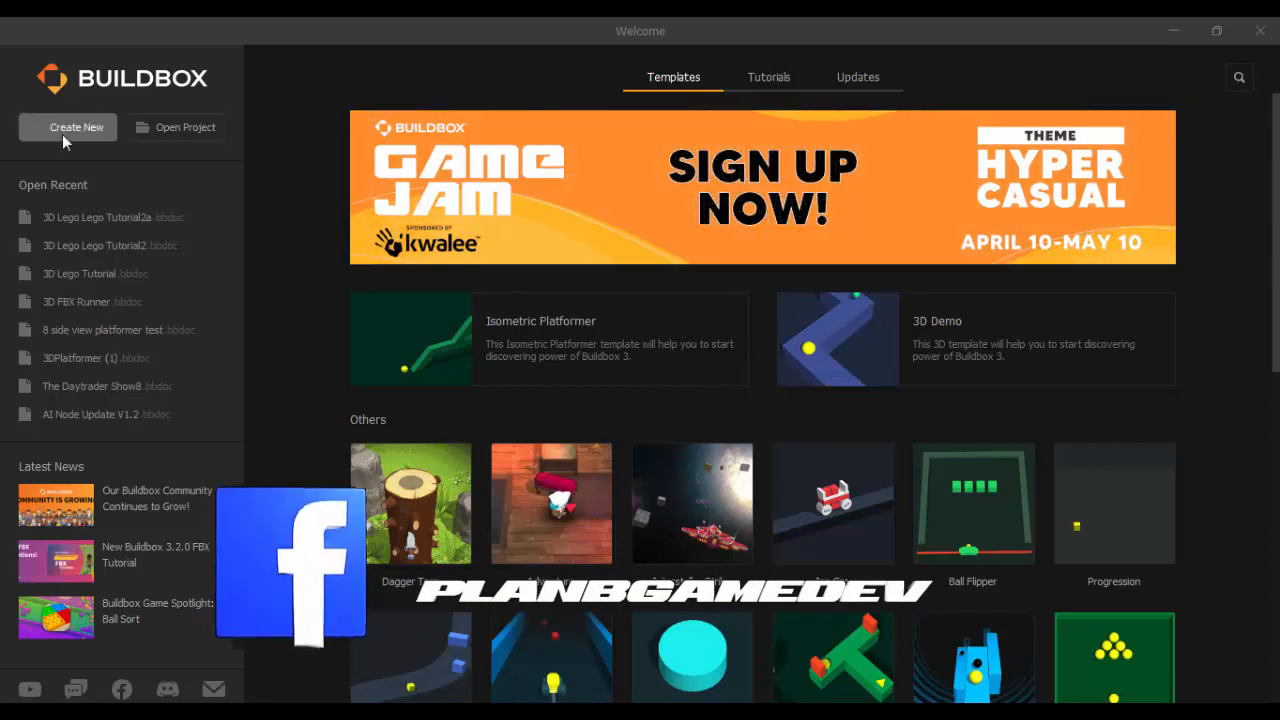
# - Create a new 3D game project and open its 3D World for editing
pyautogui.click(62, 134)
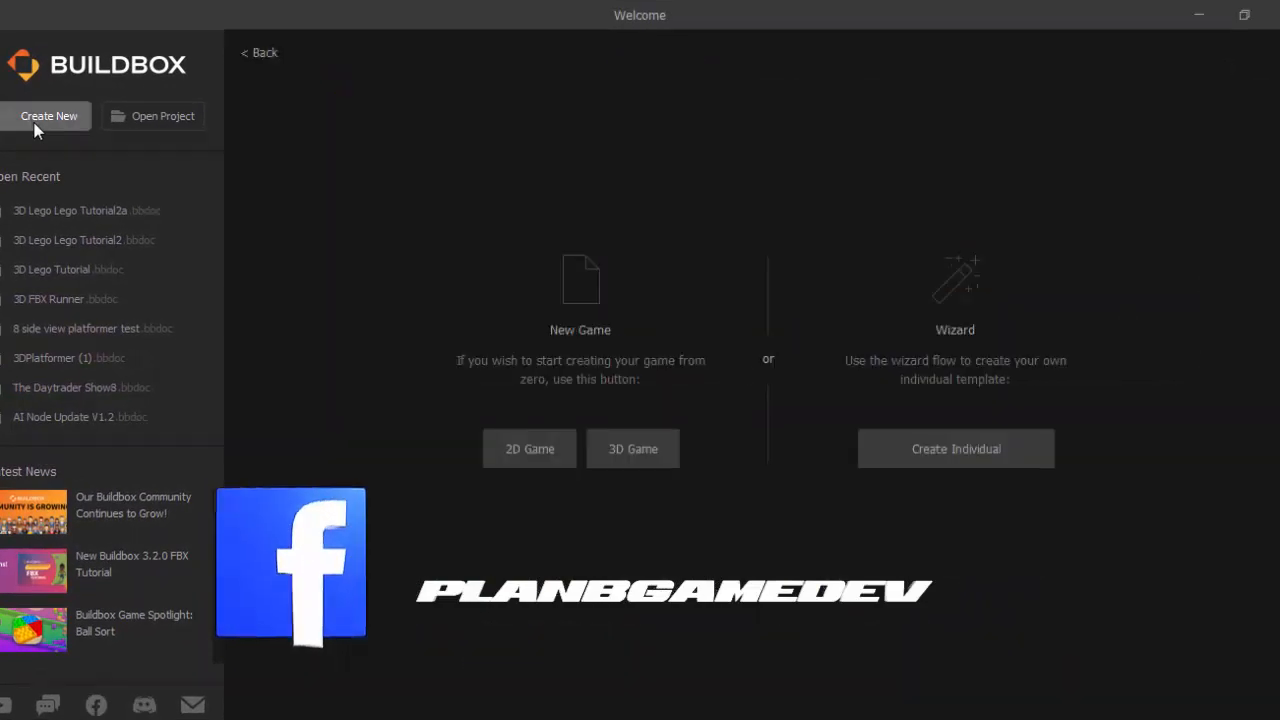
pyautogui.click(631, 450)
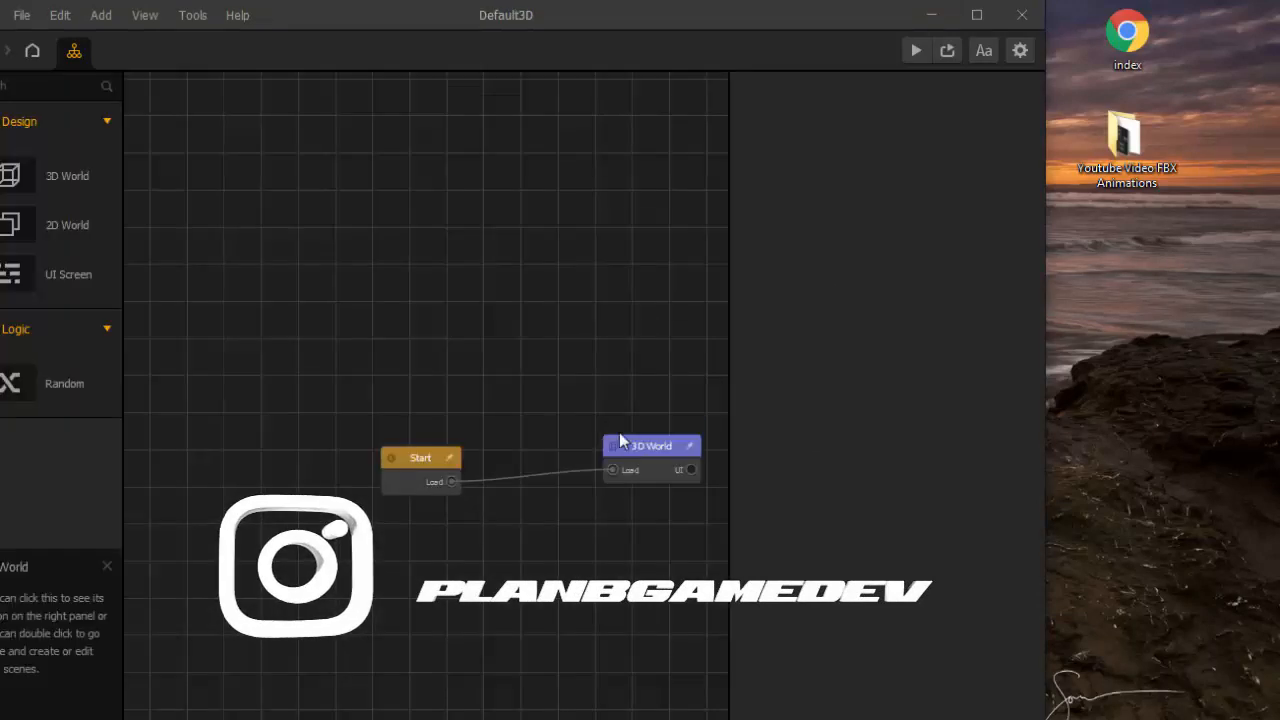
pyautogui.click(977, 15)
pyautogui.moveTo(848, 206); pyautogui.dragTo(663, 154)
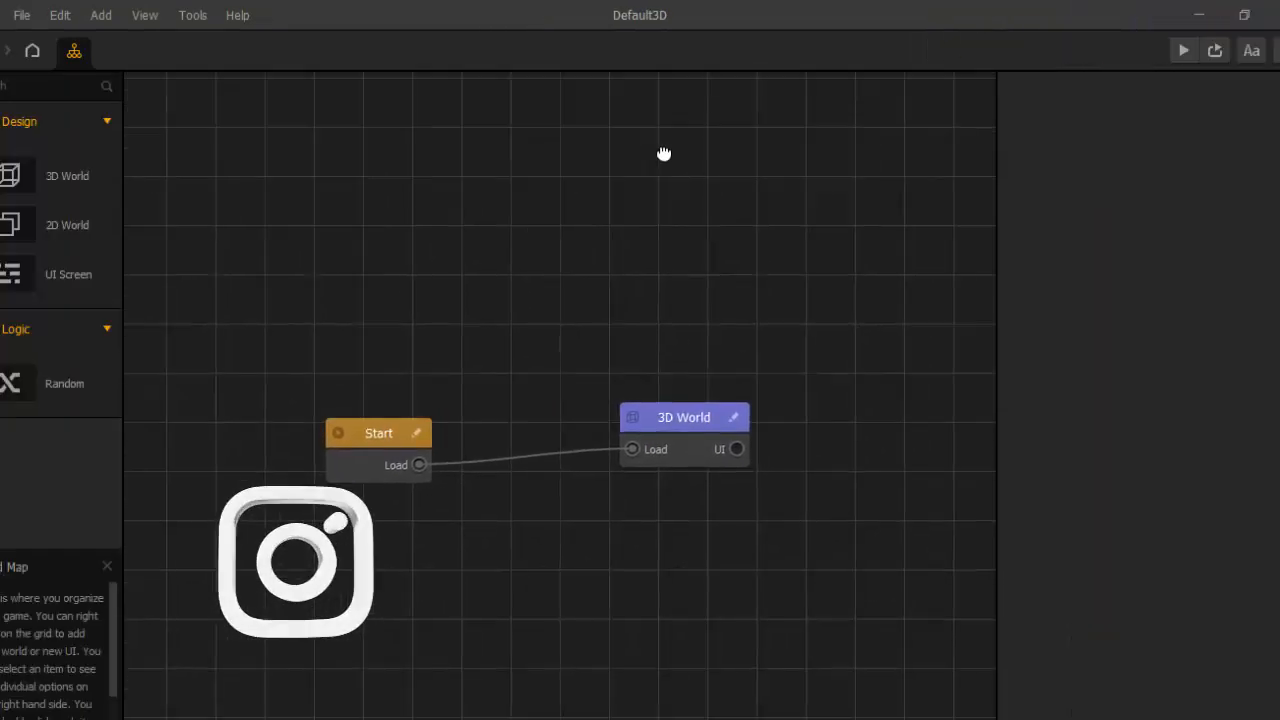
pyautogui.click(676, 420)
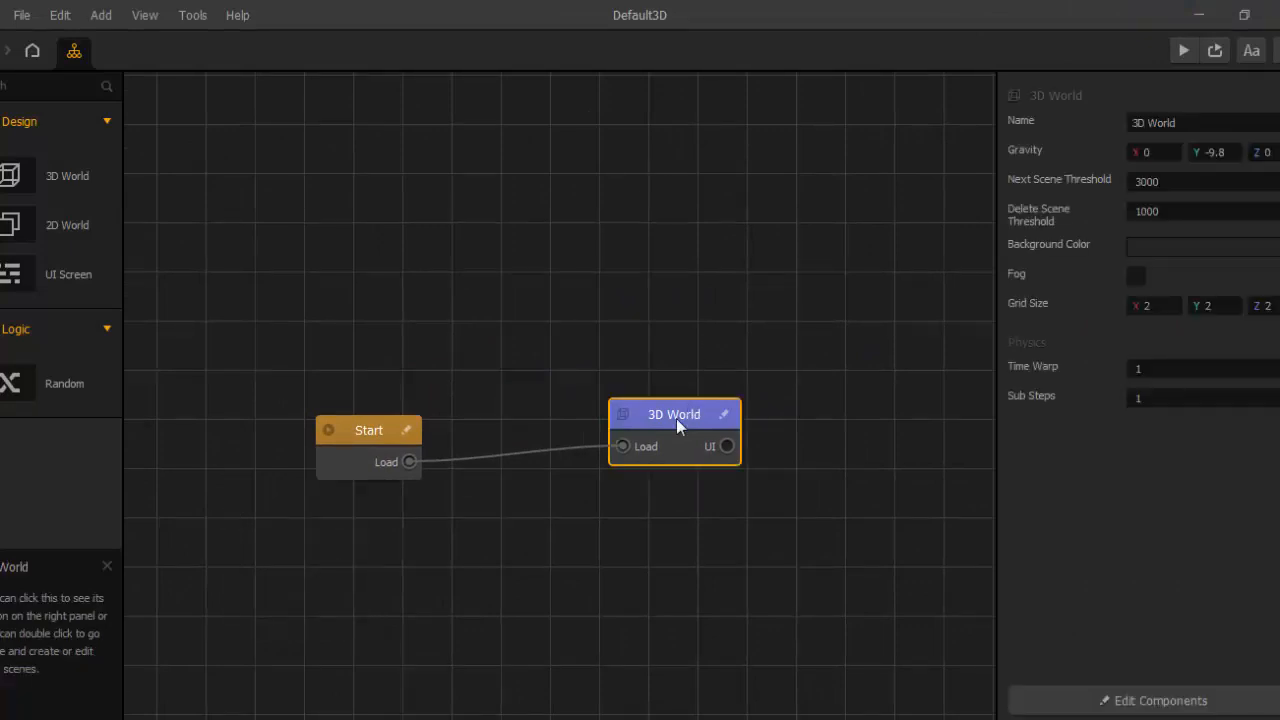
pyautogui.doubleClick(676, 418)
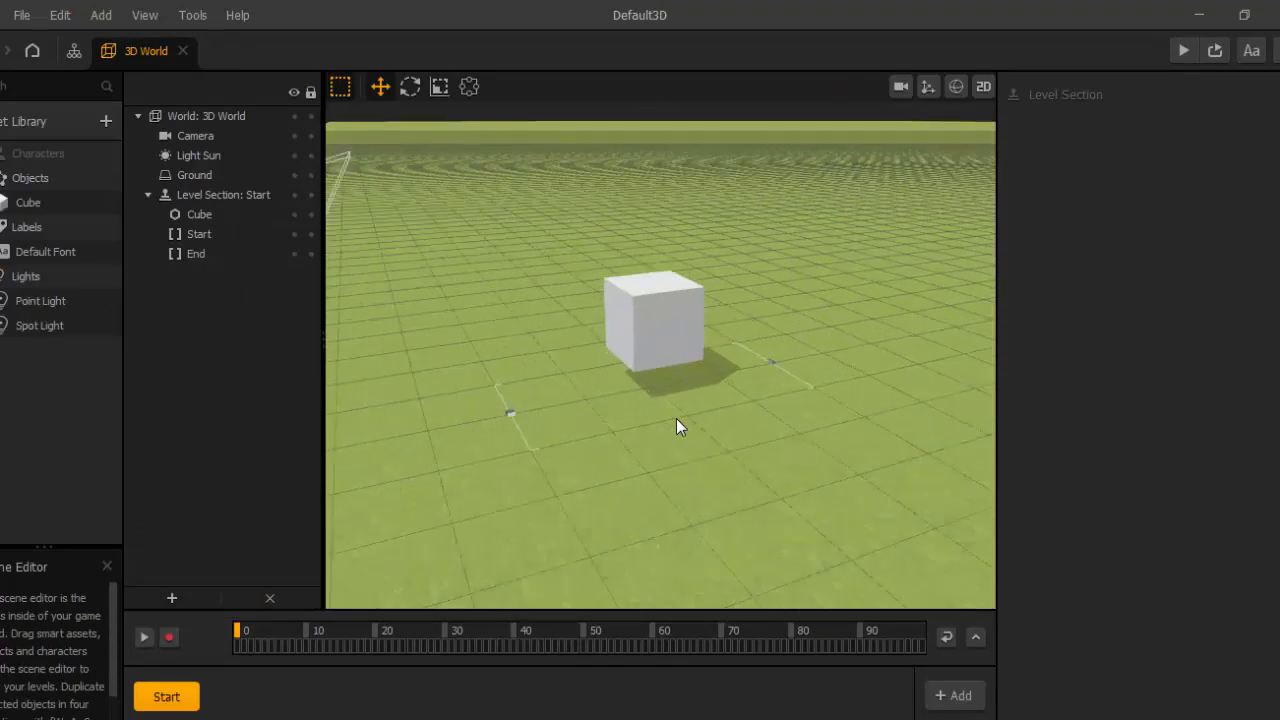
# - Delete the default cube from the start level section
pyautogui.click(652, 293)
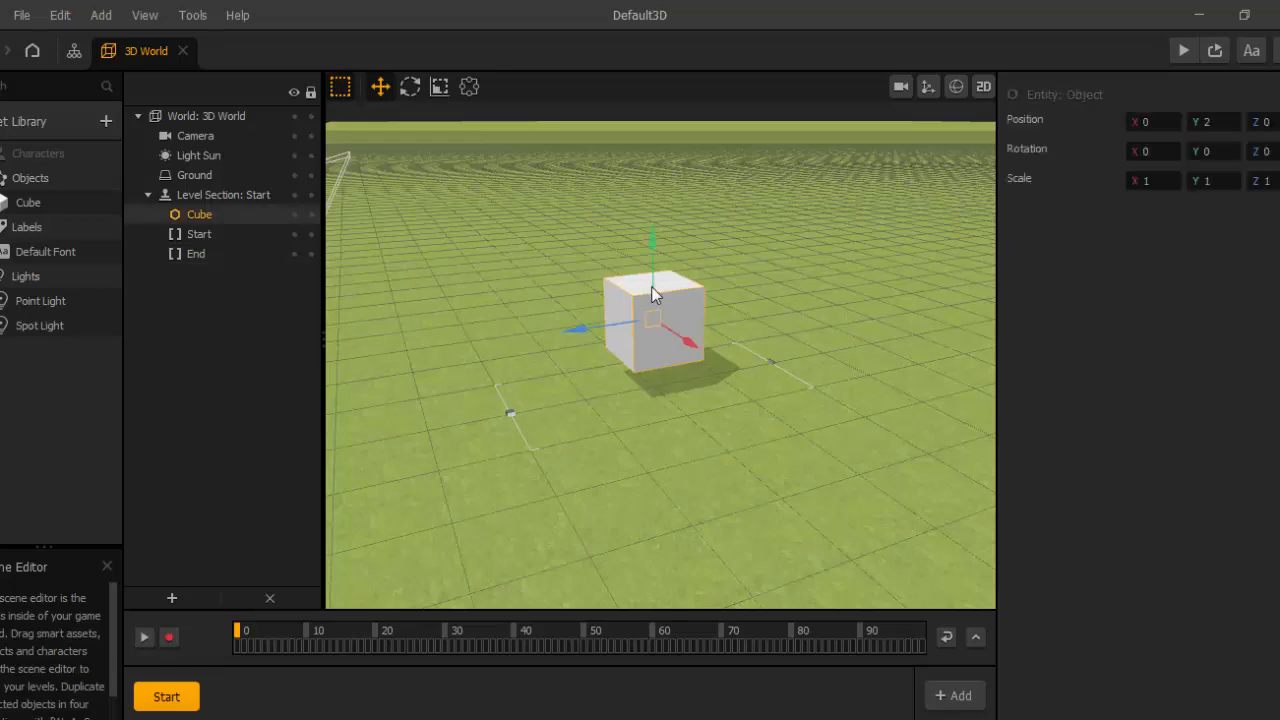
pyautogui.press('Delete')
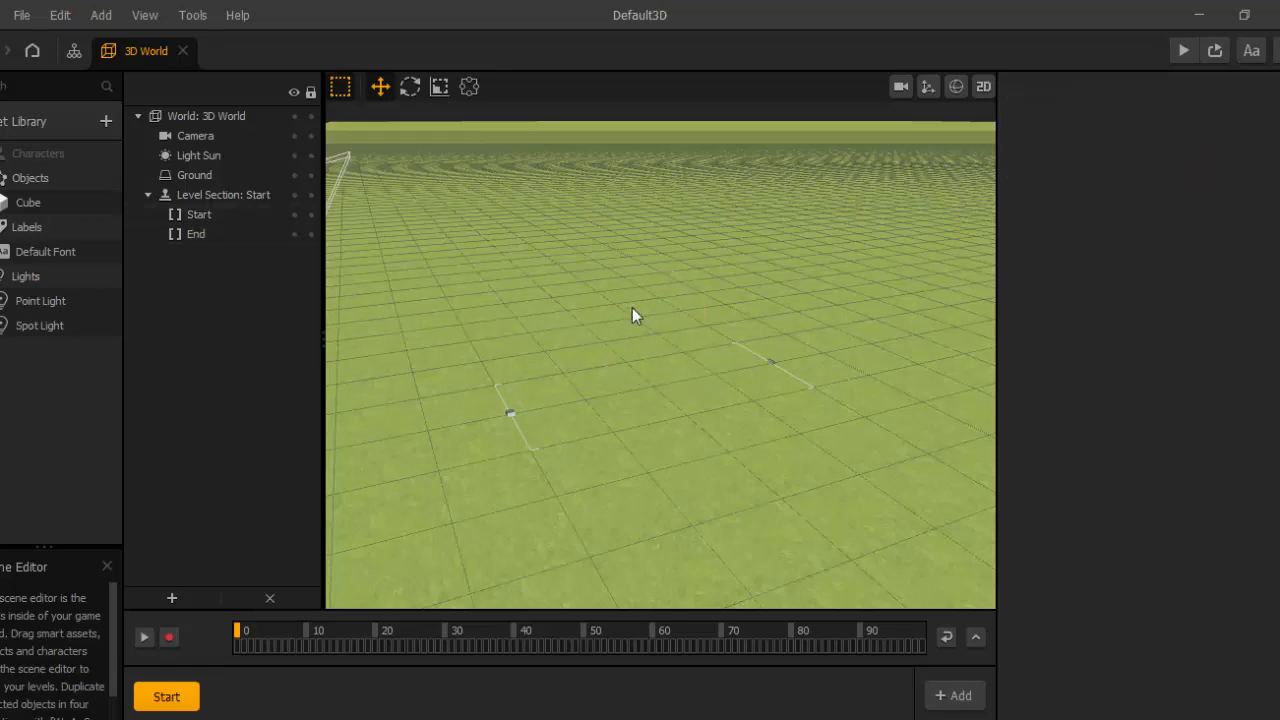
pyautogui.moveTo(656, 386); pyautogui.dragTo(650, 385, button='right')
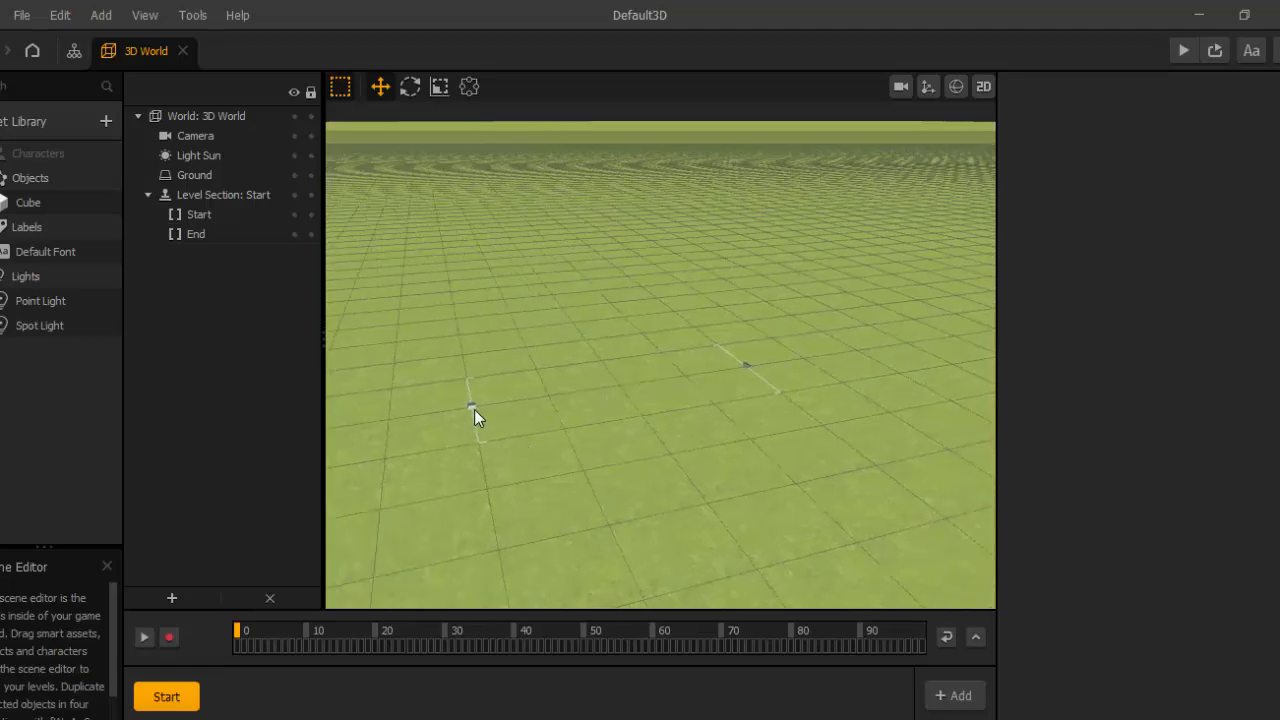
# - Set the Start level border's Z position to 9.5 and move the End border much farther away from it
pyautogui.click(473, 409)
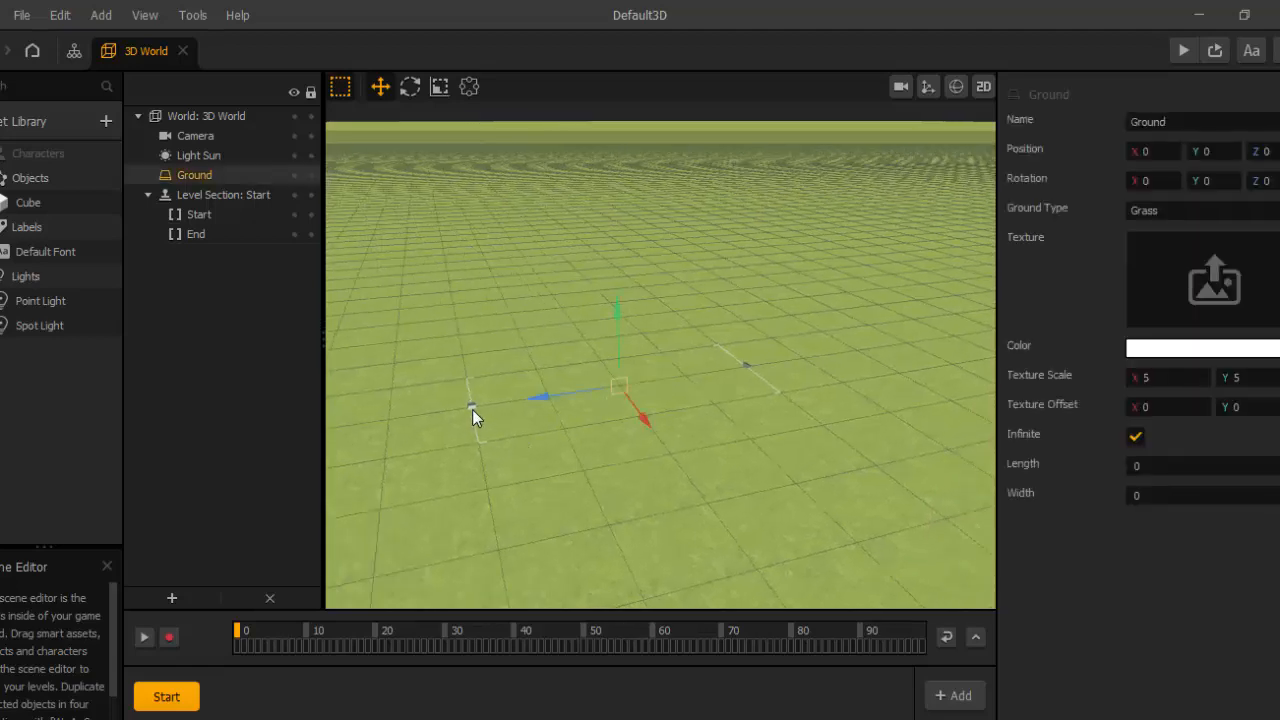
pyautogui.click(207, 218)
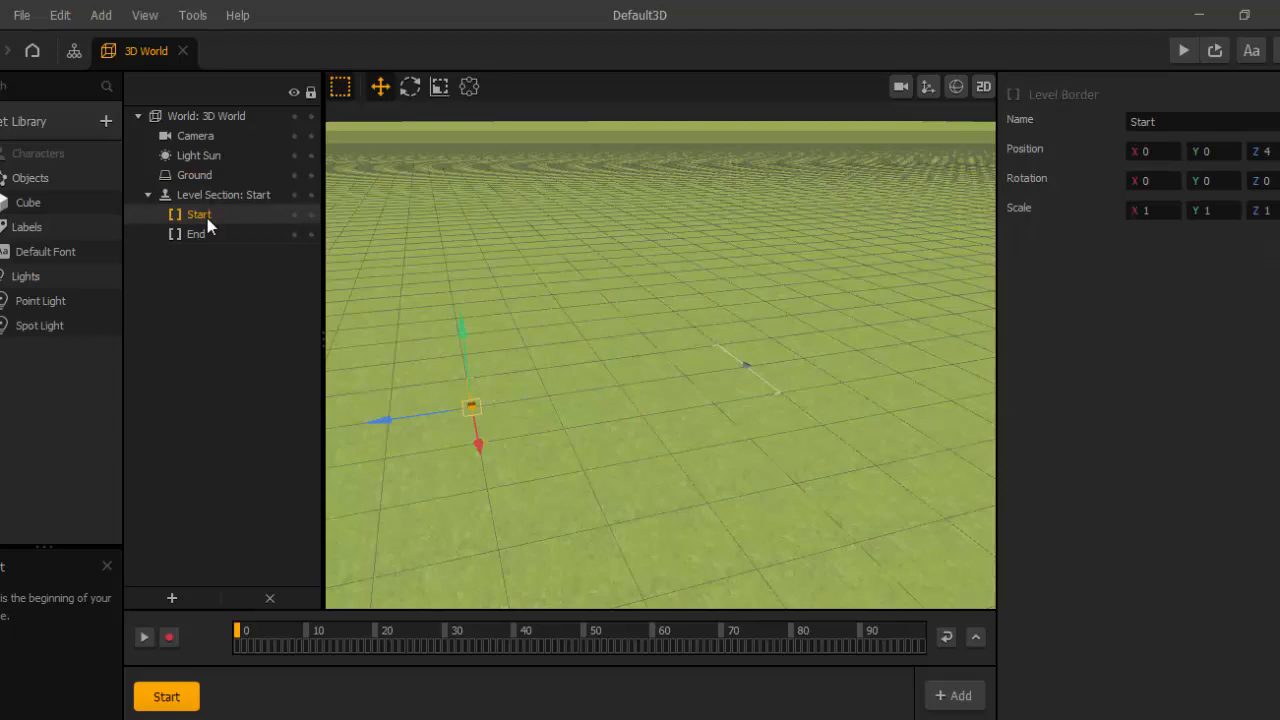
pyautogui.click(1262, 151)
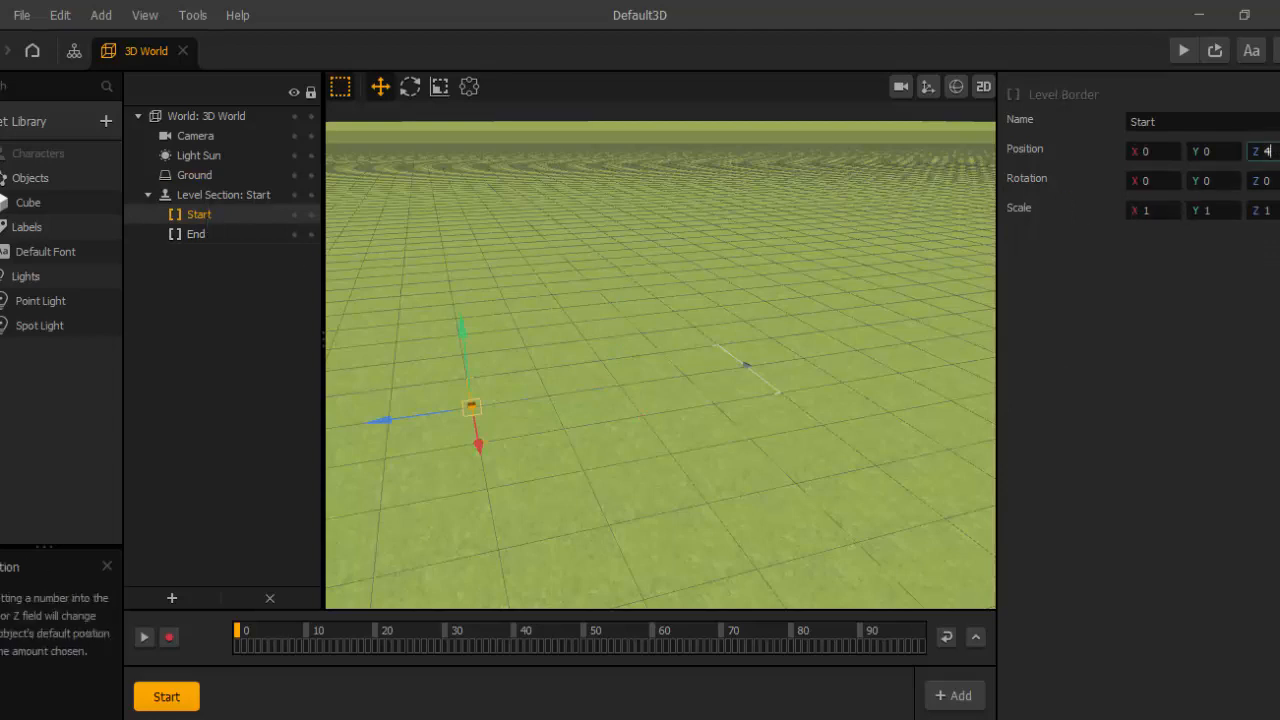
pyautogui.press('BackSpace')
pyautogui.write('9.5')
pyautogui.click(1190, 316)
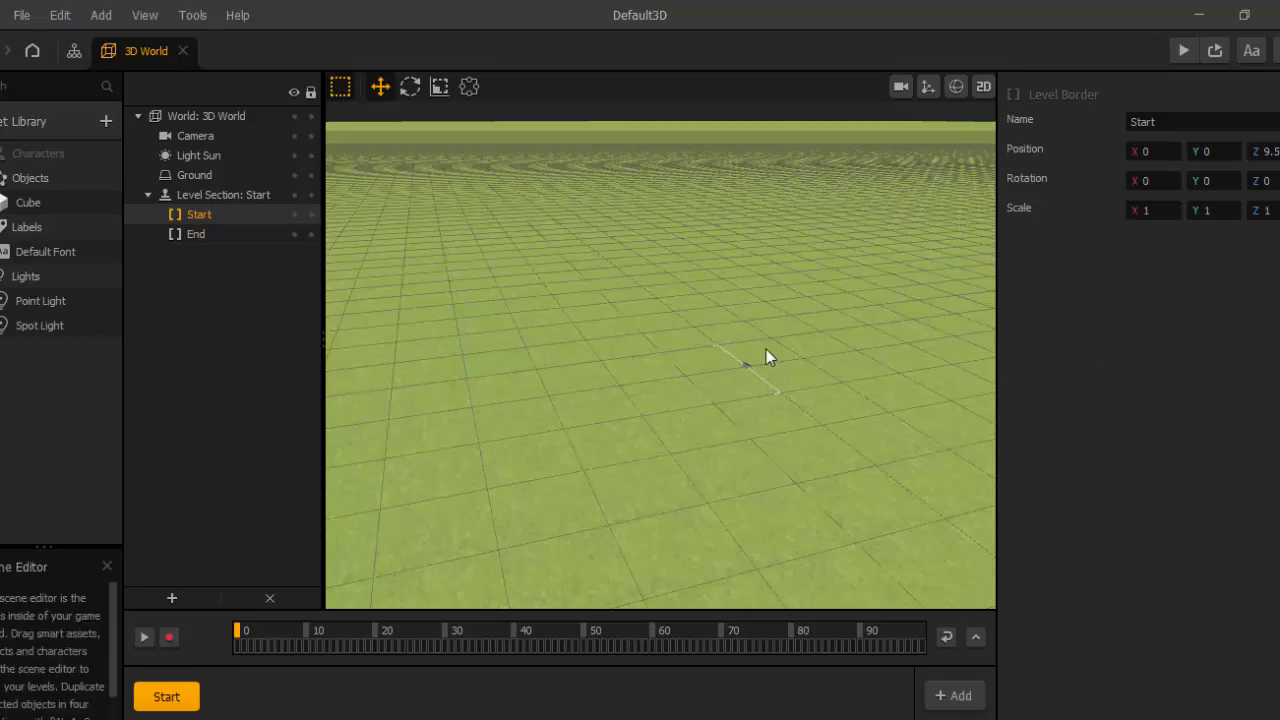
pyautogui.click(197, 236)
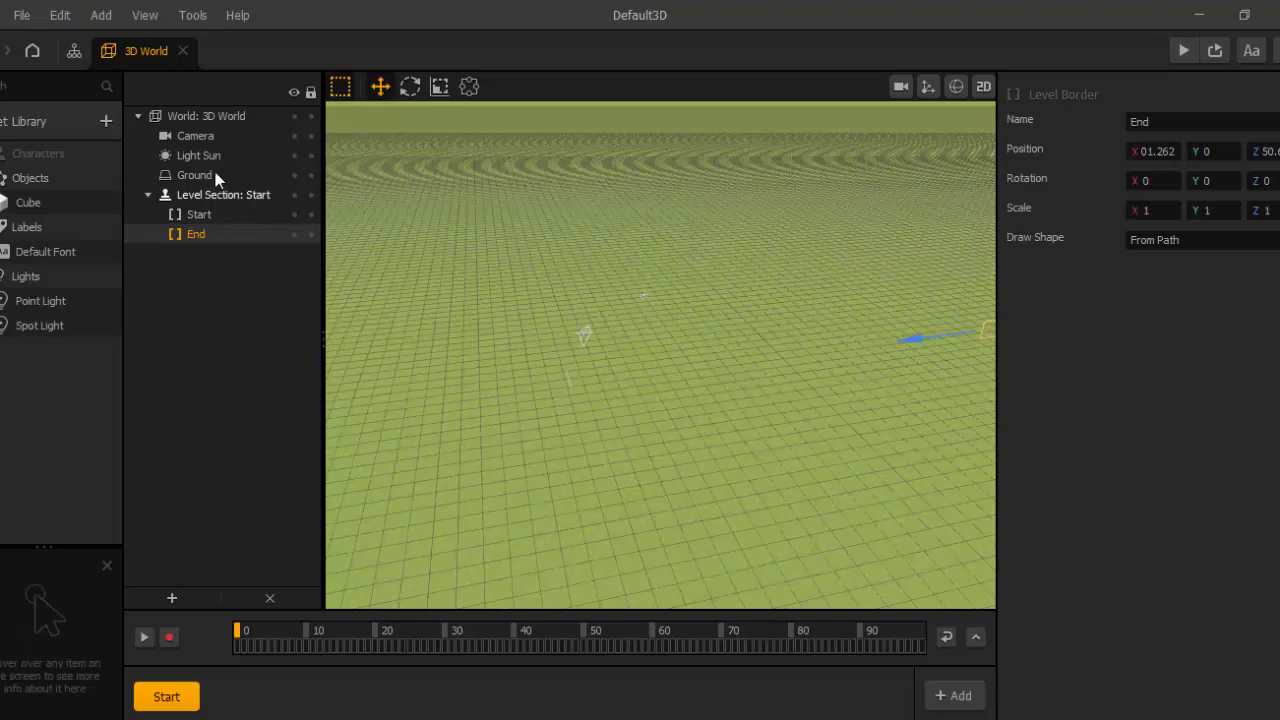
# - Change the Ground's type to No Ground to remove the grass from the world
pyautogui.click(195, 176)
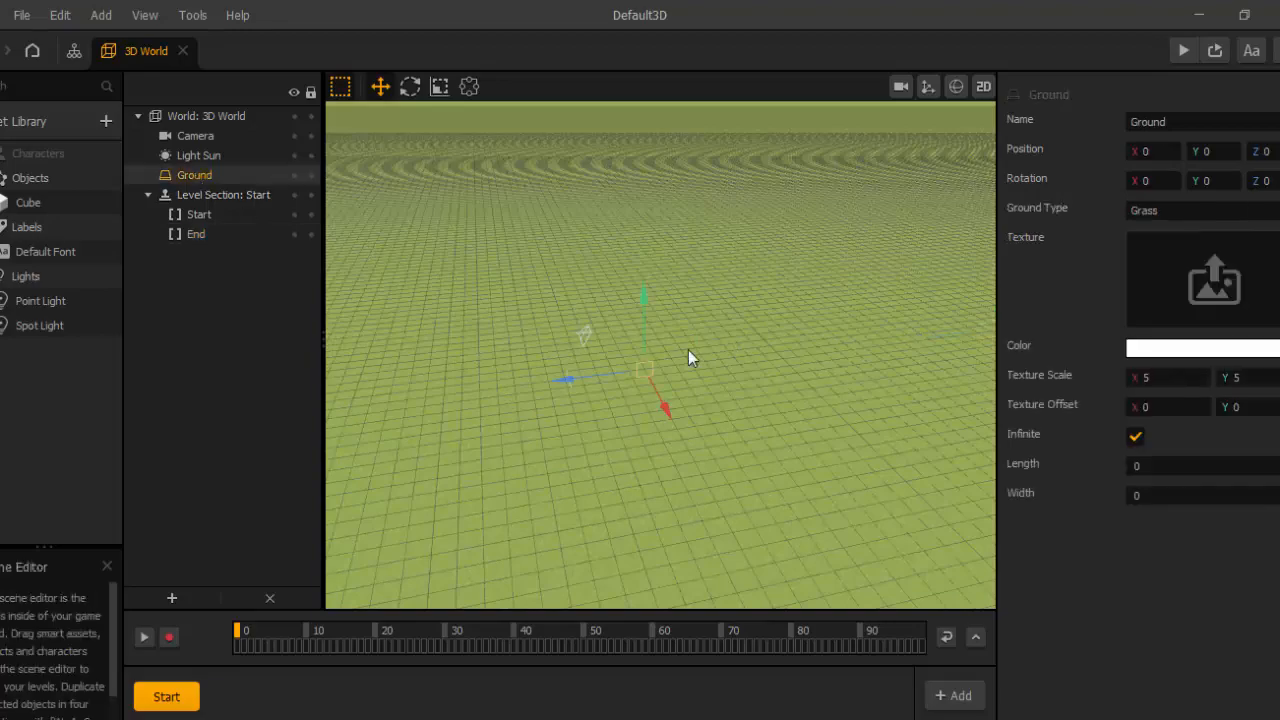
pyautogui.click(1154, 213)
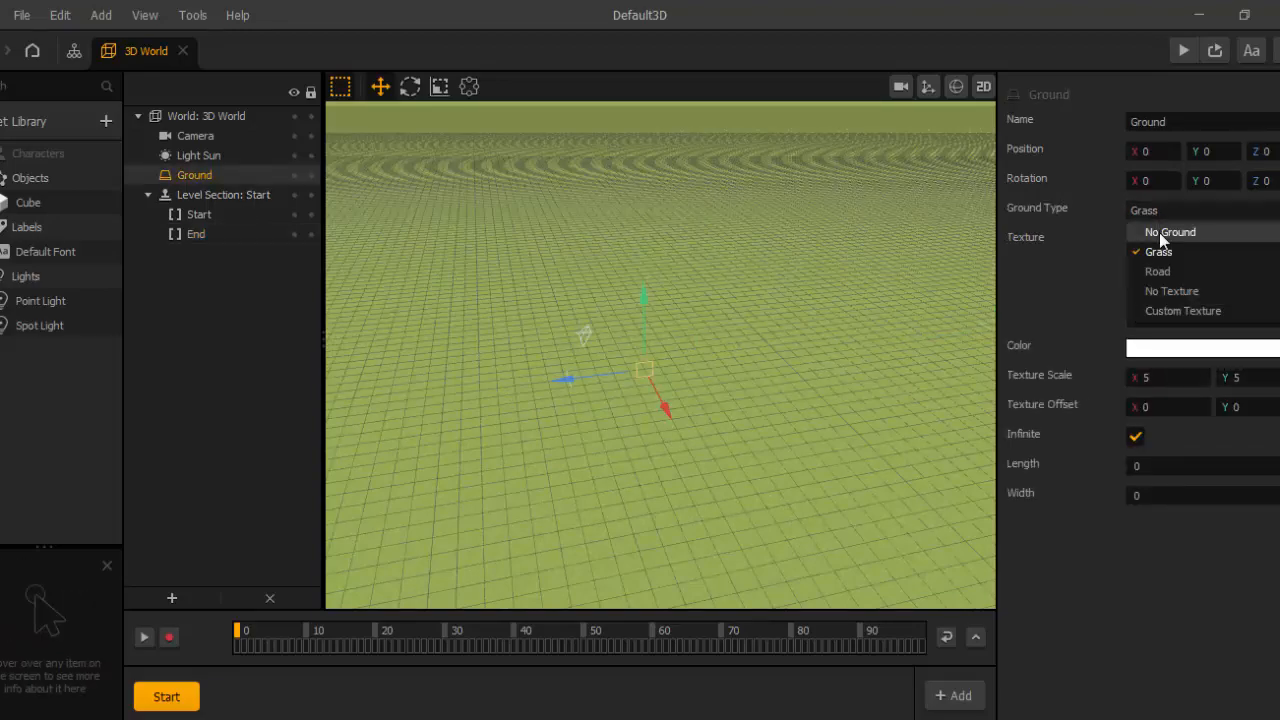
pyautogui.click(1160, 231)
pyautogui.click(743, 370)
pyautogui.moveTo(734, 374); pyautogui.dragTo(670, 378, button='middle')
pyautogui.scroll(1, 654, 379)
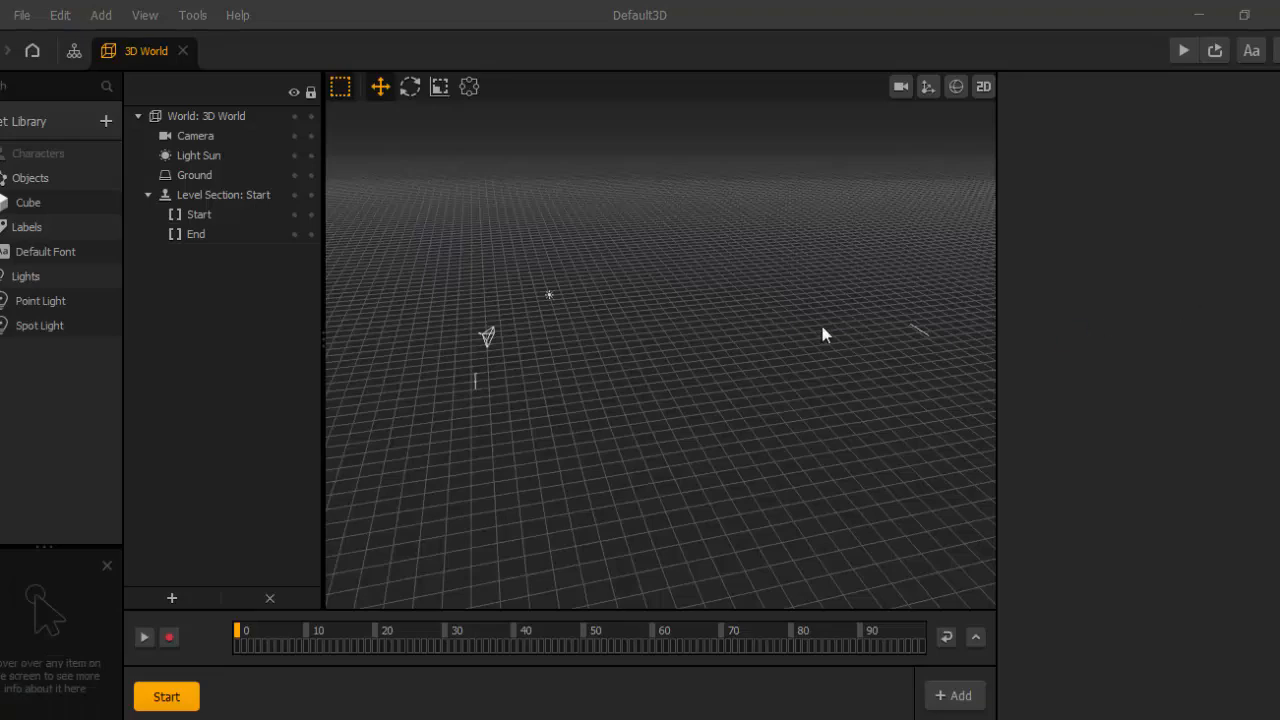
# - Import the building_1.obj model into the scene as an object
pyautogui.moveTo(672, 354); pyautogui.dragTo(816, 374)
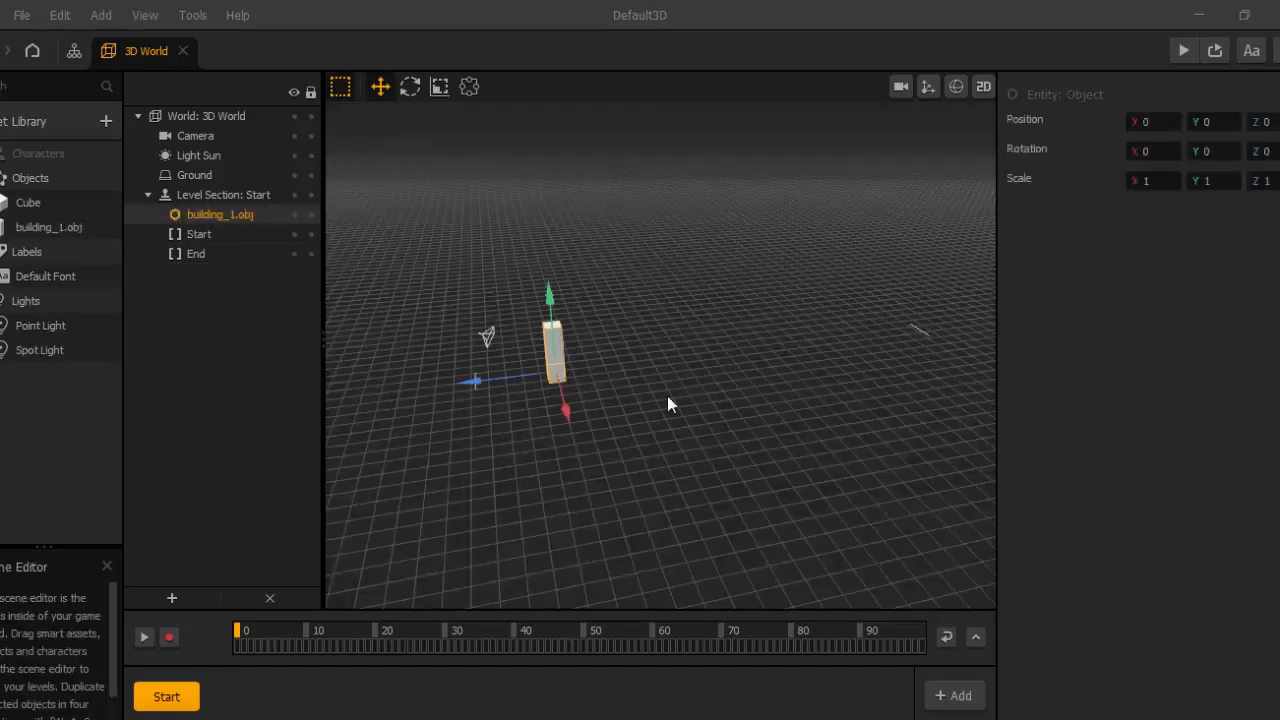
pyautogui.click(612, 383)
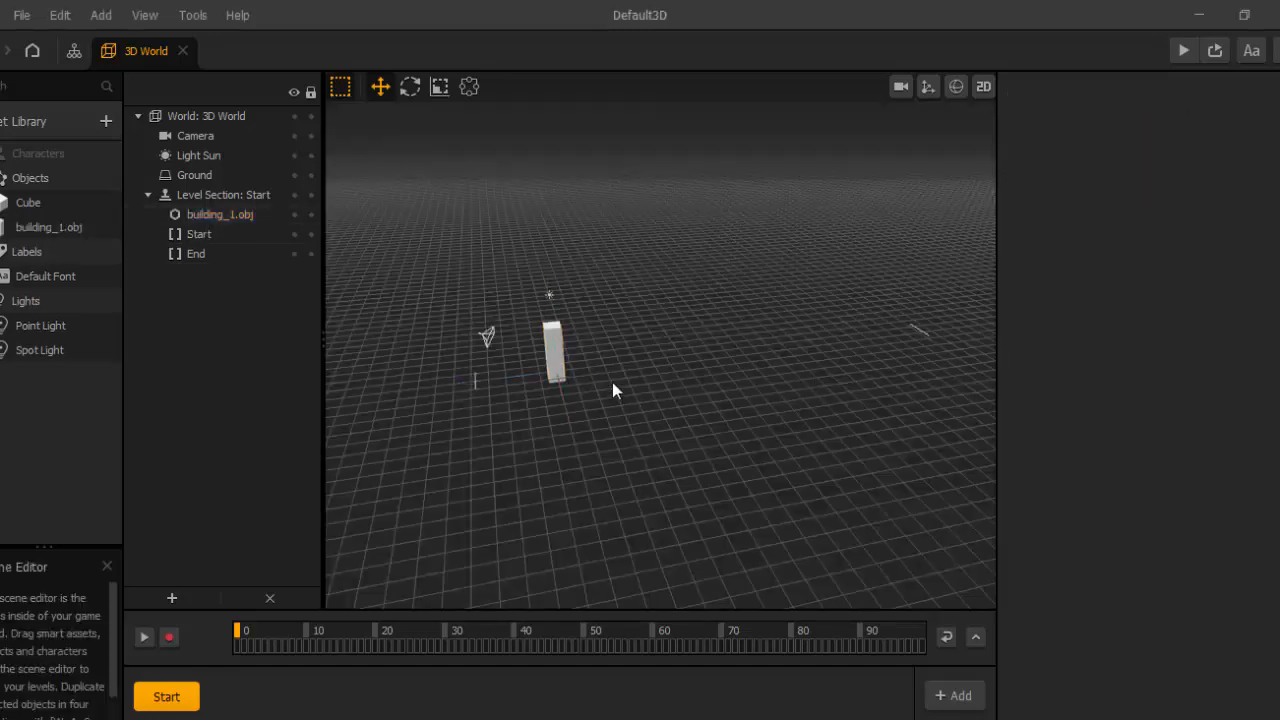
pyautogui.scroll(3, 612, 383)
pyautogui.moveTo(612, 383); pyautogui.dragTo(520, 385, button='right')
# - Position the building_1.obj entity at X 0, Y -29.348 and Z -6.0
pyautogui.click(456, 354)
pyautogui.click(1160, 122)
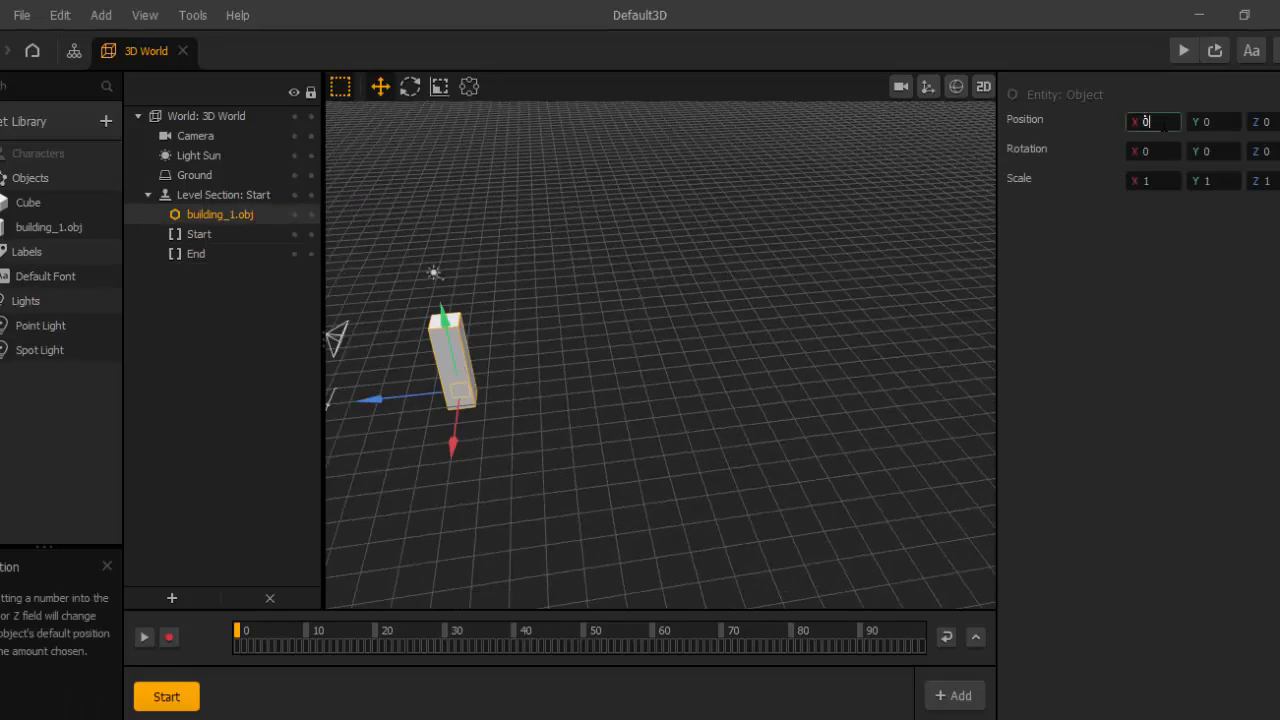
pyautogui.press('Tab')
pyautogui.write('-29.38')
pyautogui.press('BackSpace')
pyautogui.write('48')
pyautogui.press('Tab')
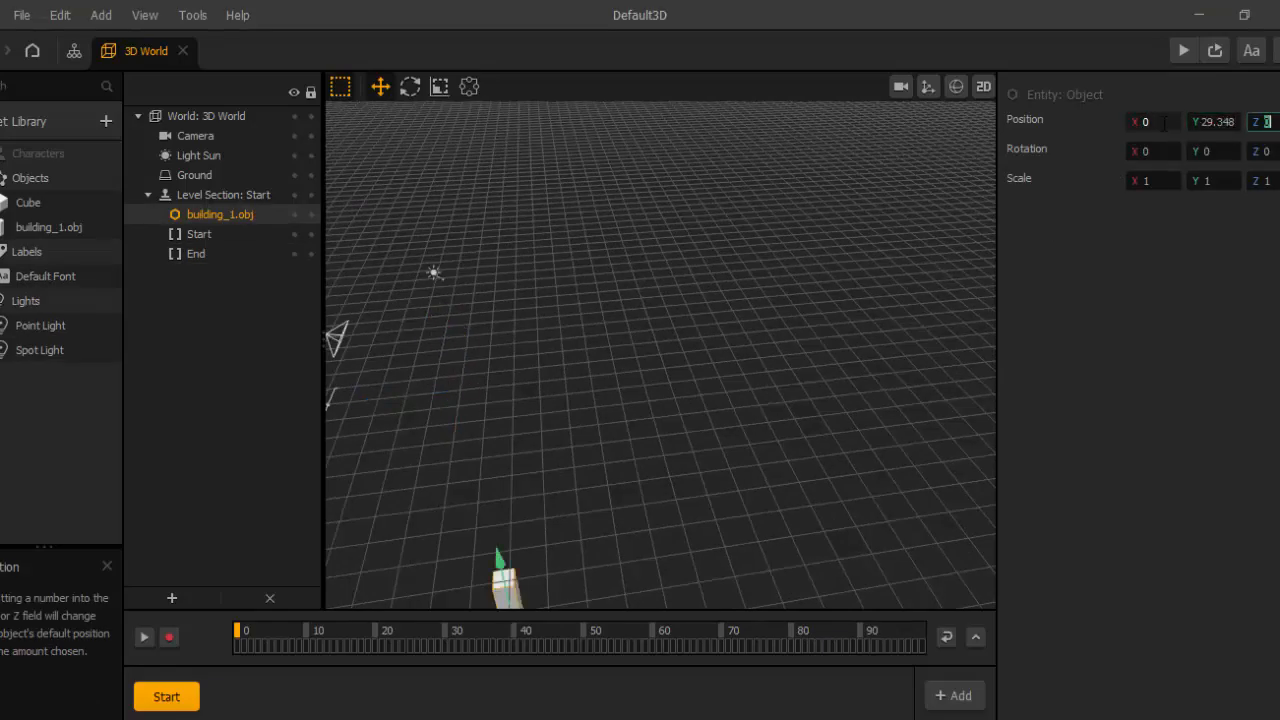
pyautogui.write('-6.0')
# - Scale the building_1.obj entity to X 10.825, Y 5 and Z 11.5
pyautogui.press('Tab')
pyautogui.press('Tab')
pyautogui.press('Tab')
pyautogui.press('Tab')
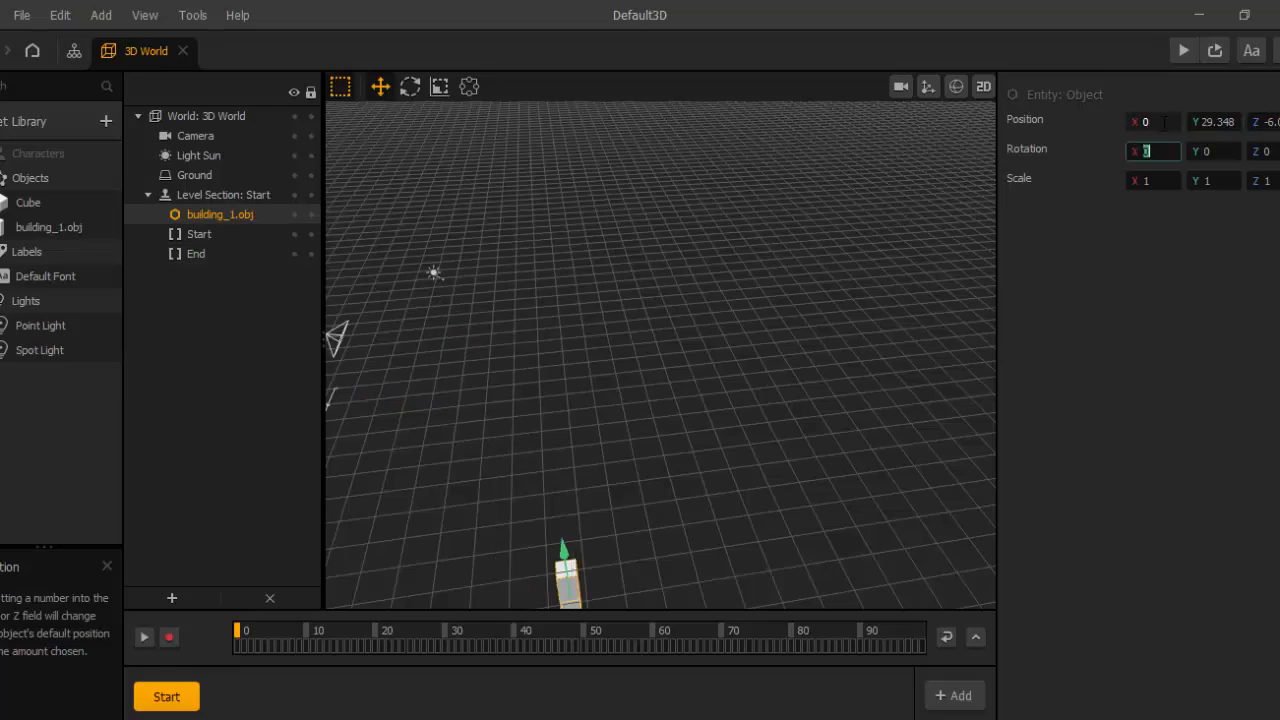
pyautogui.write('10.825')
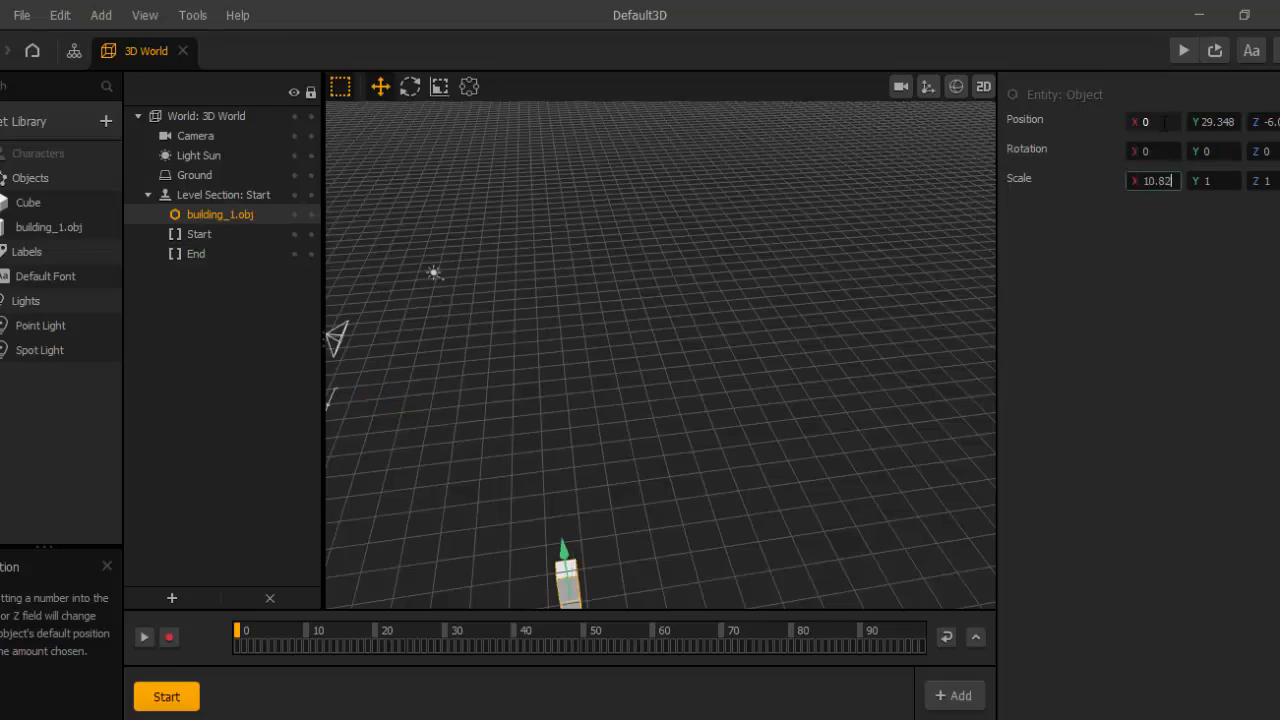
pyautogui.press('Tab')
pyautogui.write('5')
pyautogui.press('Tab')
pyautogui.write('11.5')
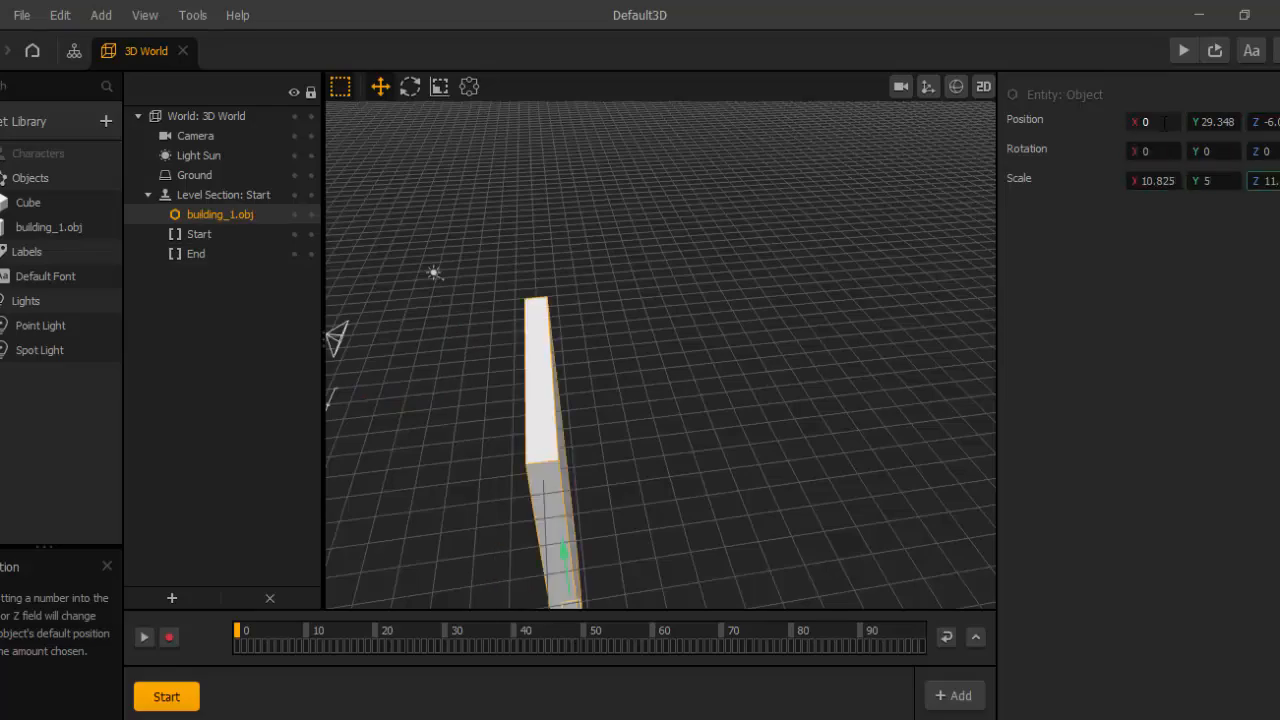
pyautogui.press('Return')
pyautogui.scroll(-2, 586, 437)
pyautogui.moveTo(586, 437); pyautogui.dragTo(524, 364, button='middle')
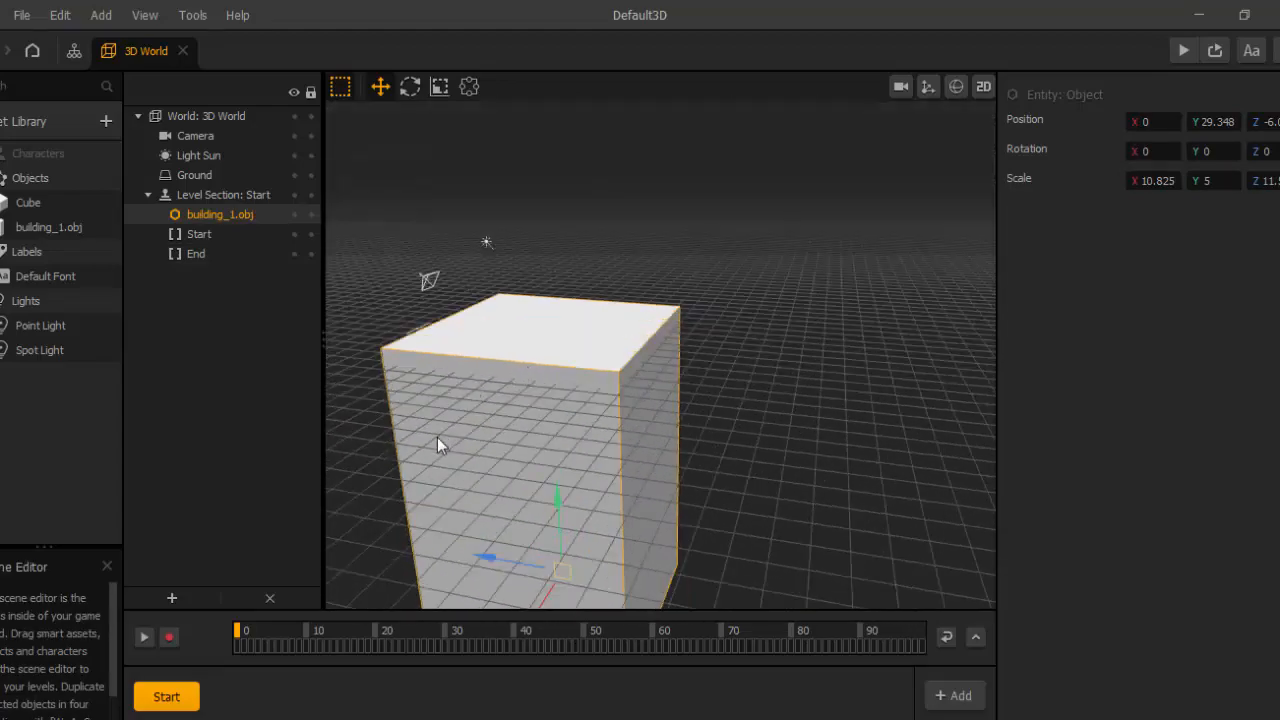
# - Apply the brick-and-windows image as the 3D model texture of the building_1.obj asset
pyautogui.click(49, 230)
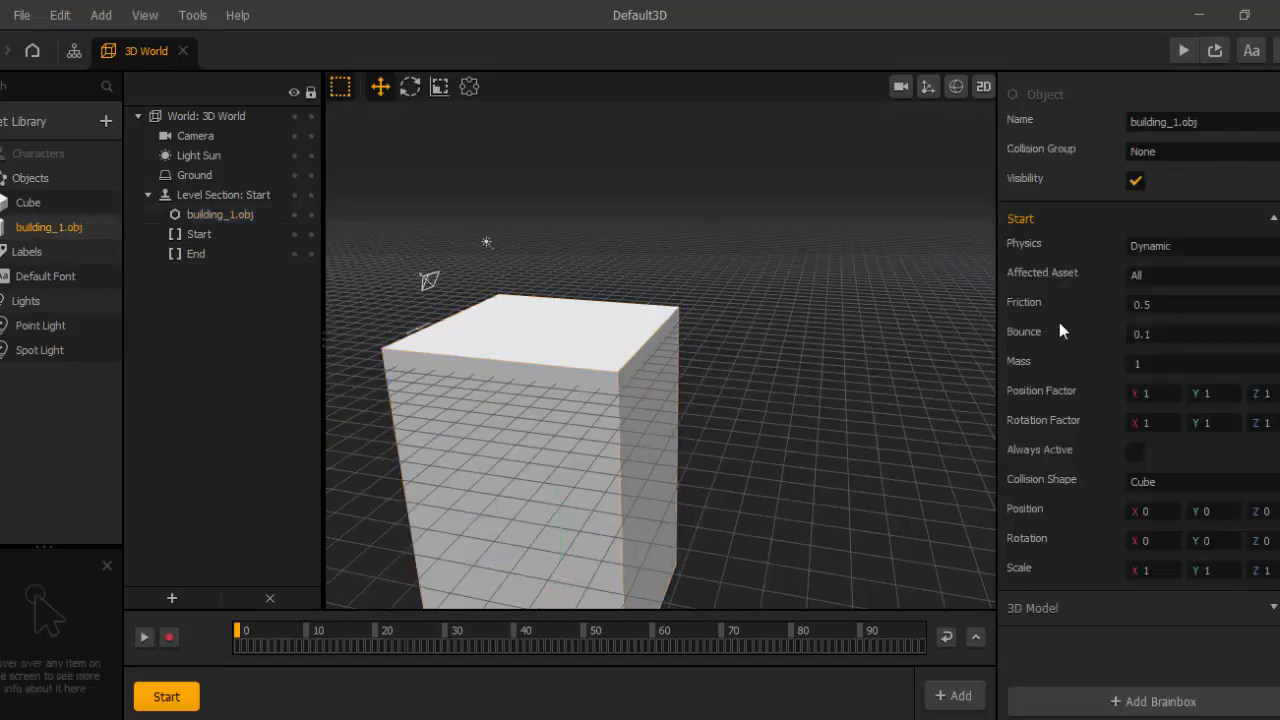
pyautogui.click(1262, 606)
pyautogui.scroll(-3, 1230, 540)
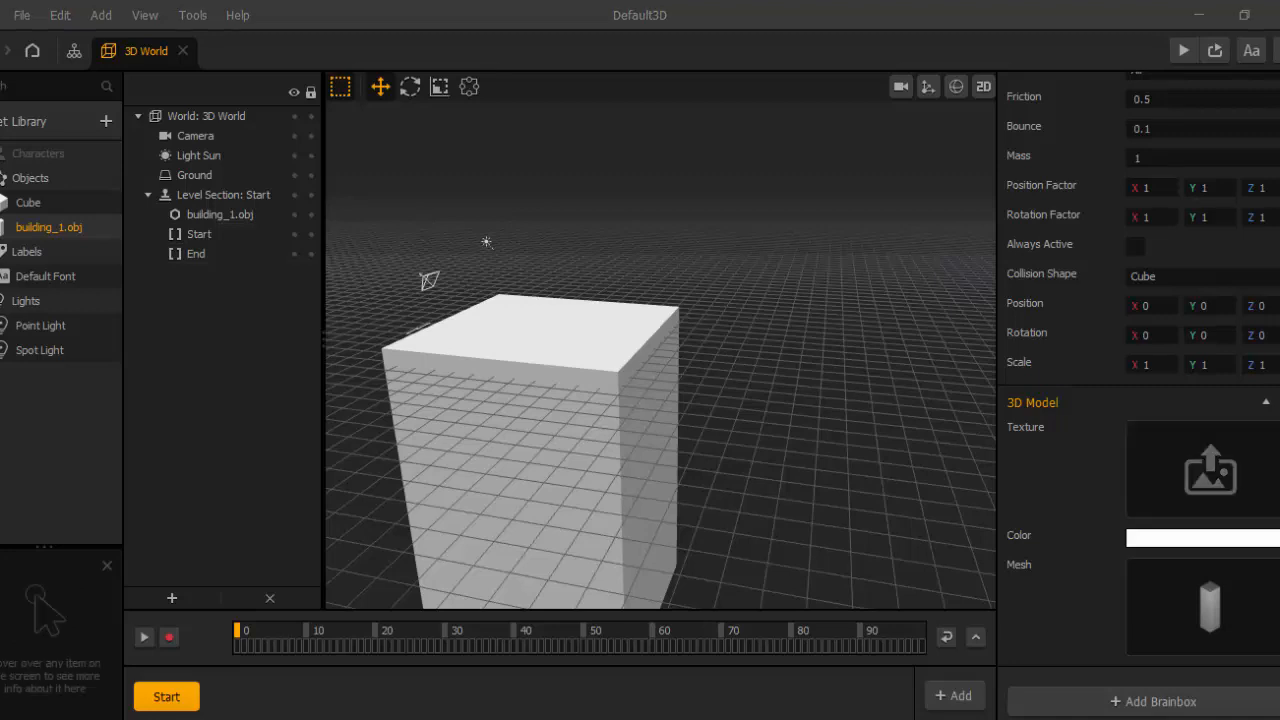
pyautogui.moveTo(1279, 320); pyautogui.dragTo(1207, 487)
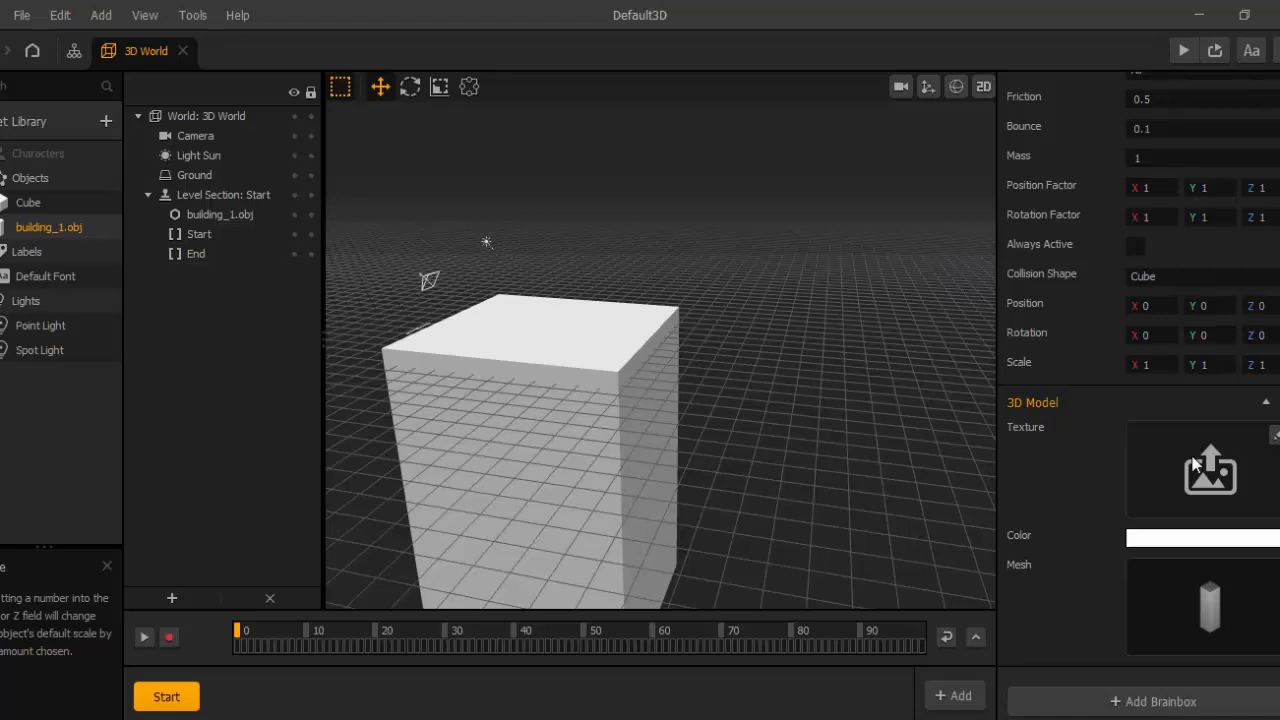
pyautogui.click(1209, 486)
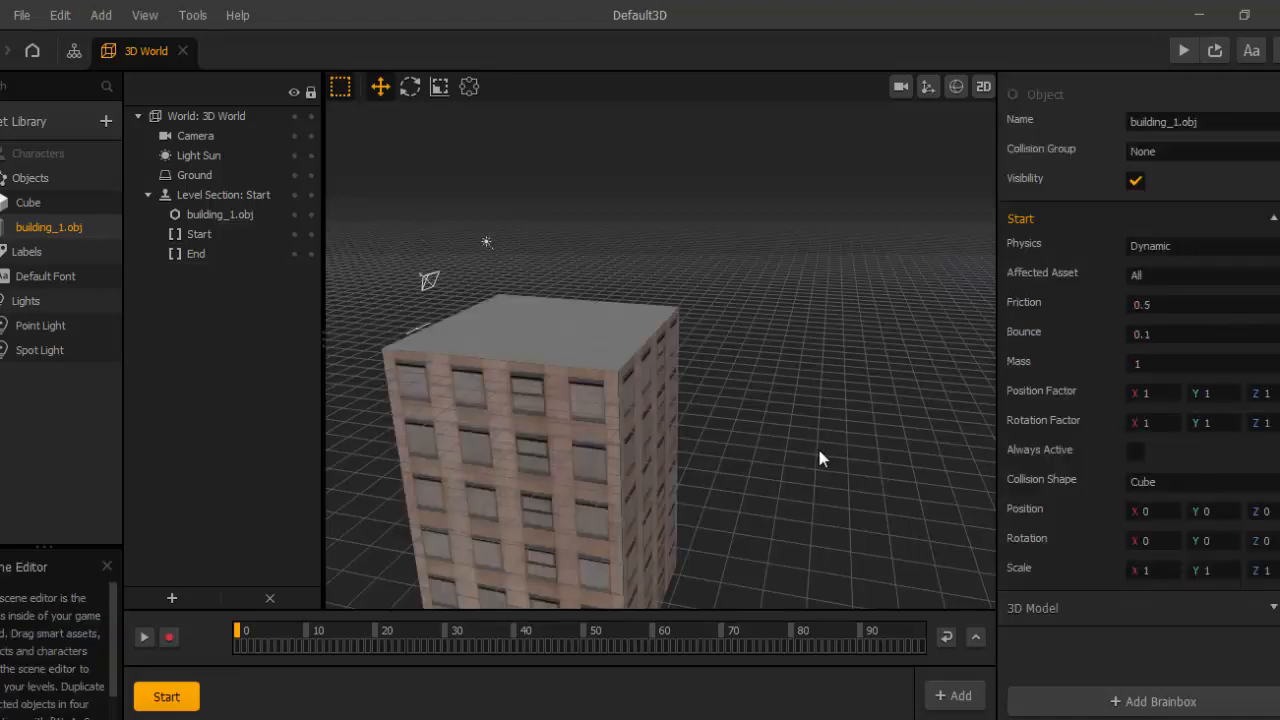
pyautogui.moveTo(817, 458); pyautogui.dragTo(670, 340, button='middle')
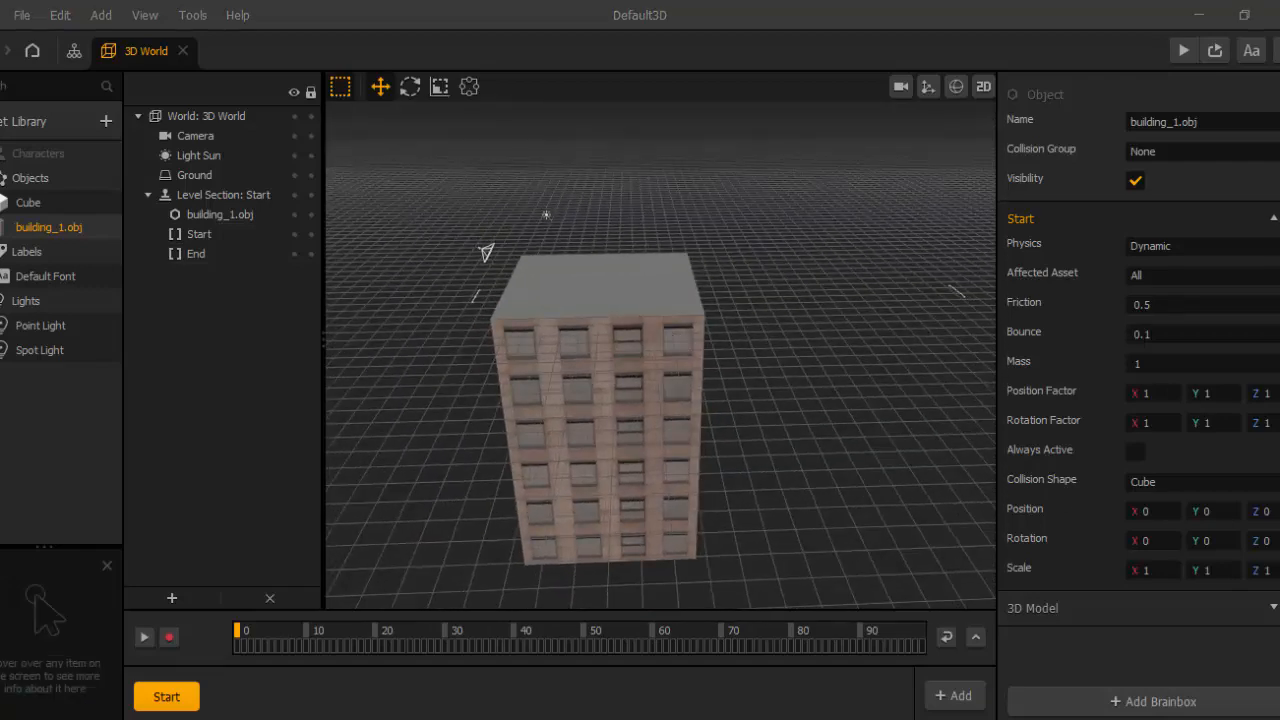
# - Import the actor_run FBX into the scene as a new character with the Create New option
pyautogui.moveTo(1279, 705); pyautogui.dragTo(484, 367)
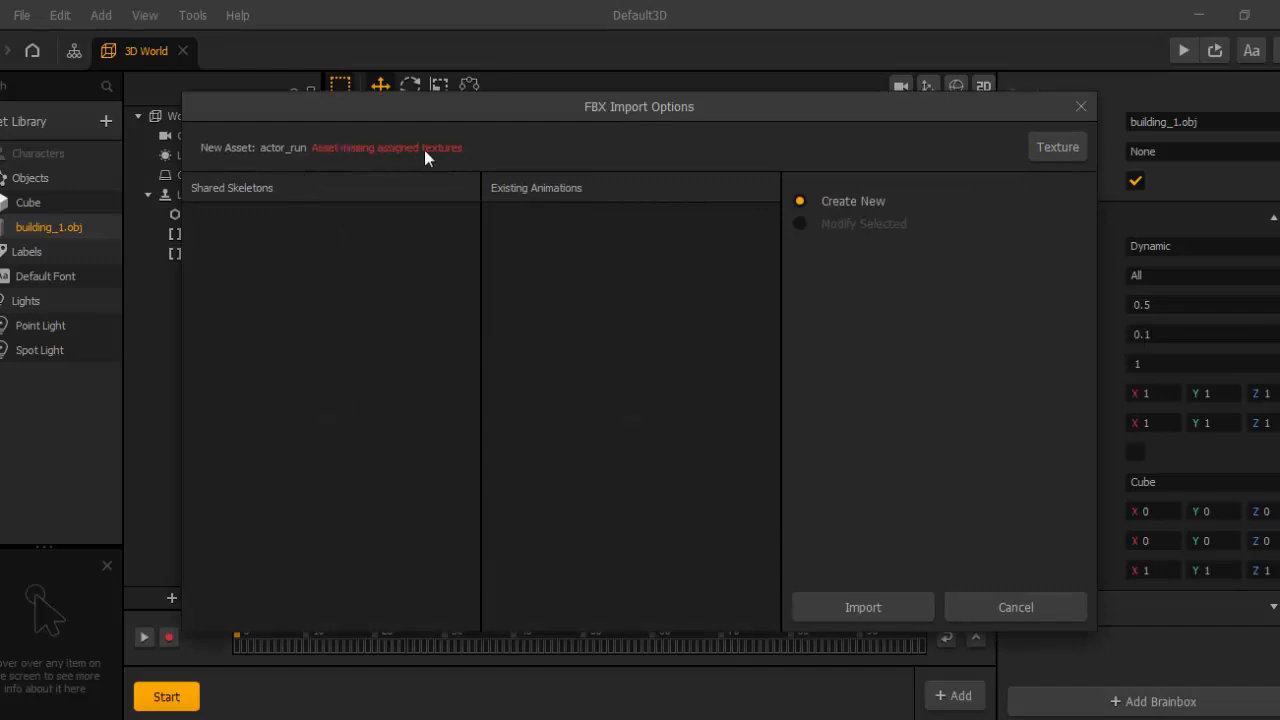
pyautogui.click(847, 603)
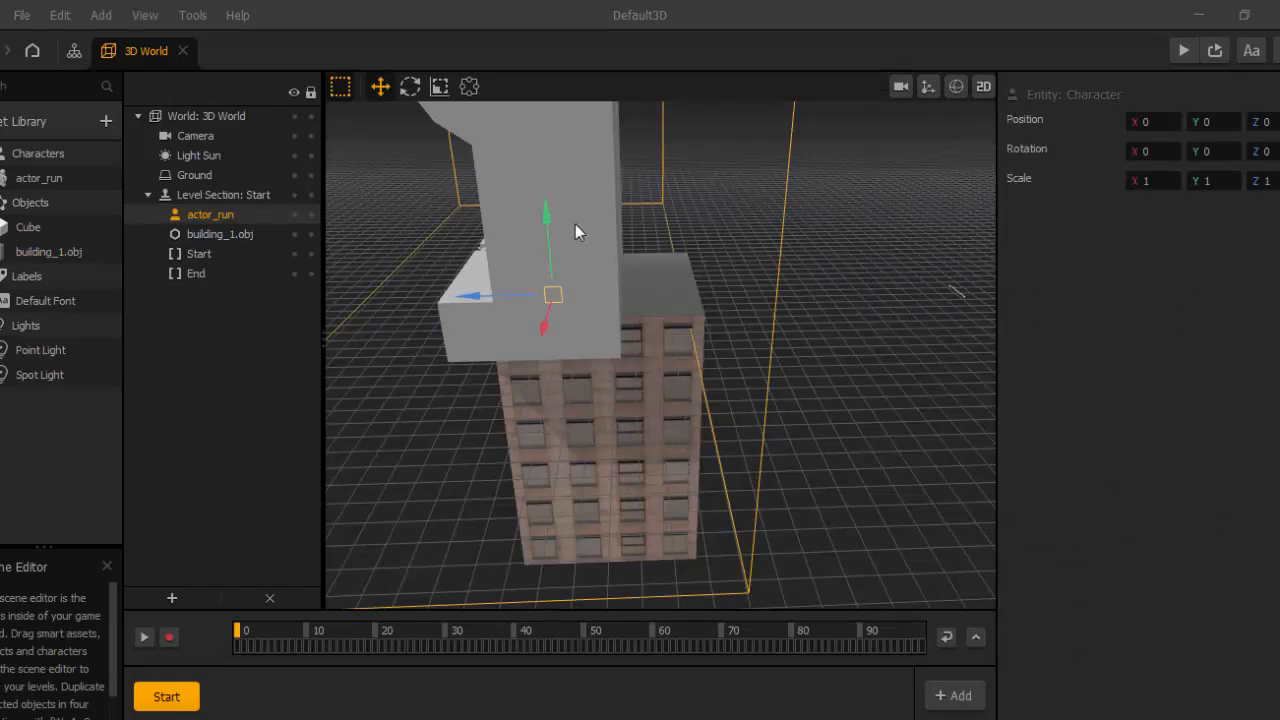
pyautogui.moveTo(575, 224); pyautogui.dragTo(647, 268, button='right')
pyautogui.moveTo(555, 200); pyautogui.dragTo(598, 248, button='right')
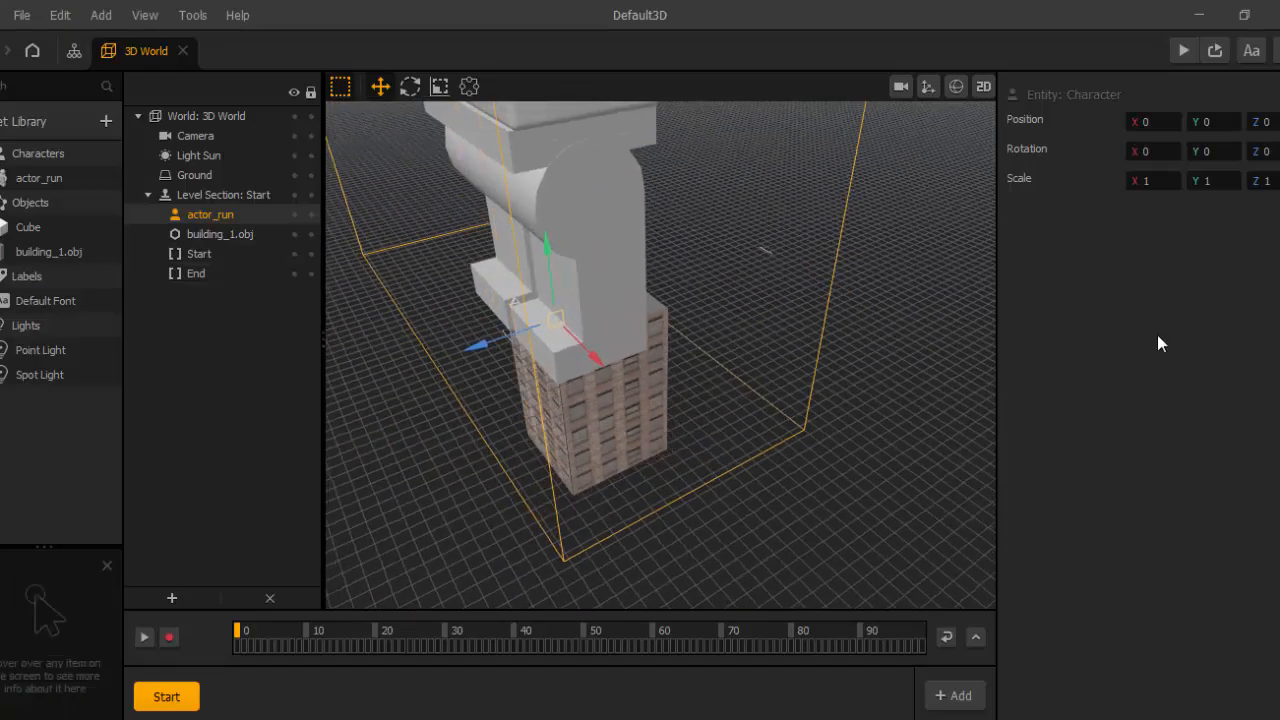
# - Scale the actor_run character entity to 0.1 on the X, Y and Z axes
pyautogui.click(1155, 184)
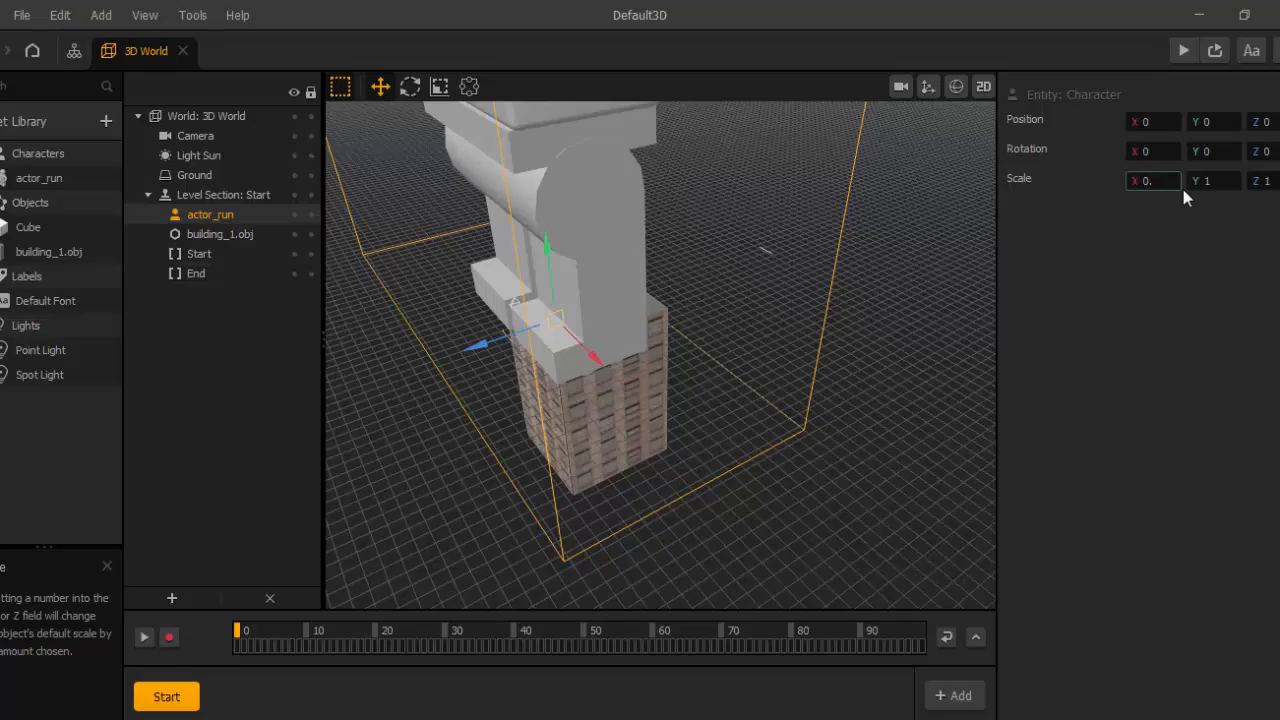
pyautogui.write('0.1')
pyautogui.press('Tab')
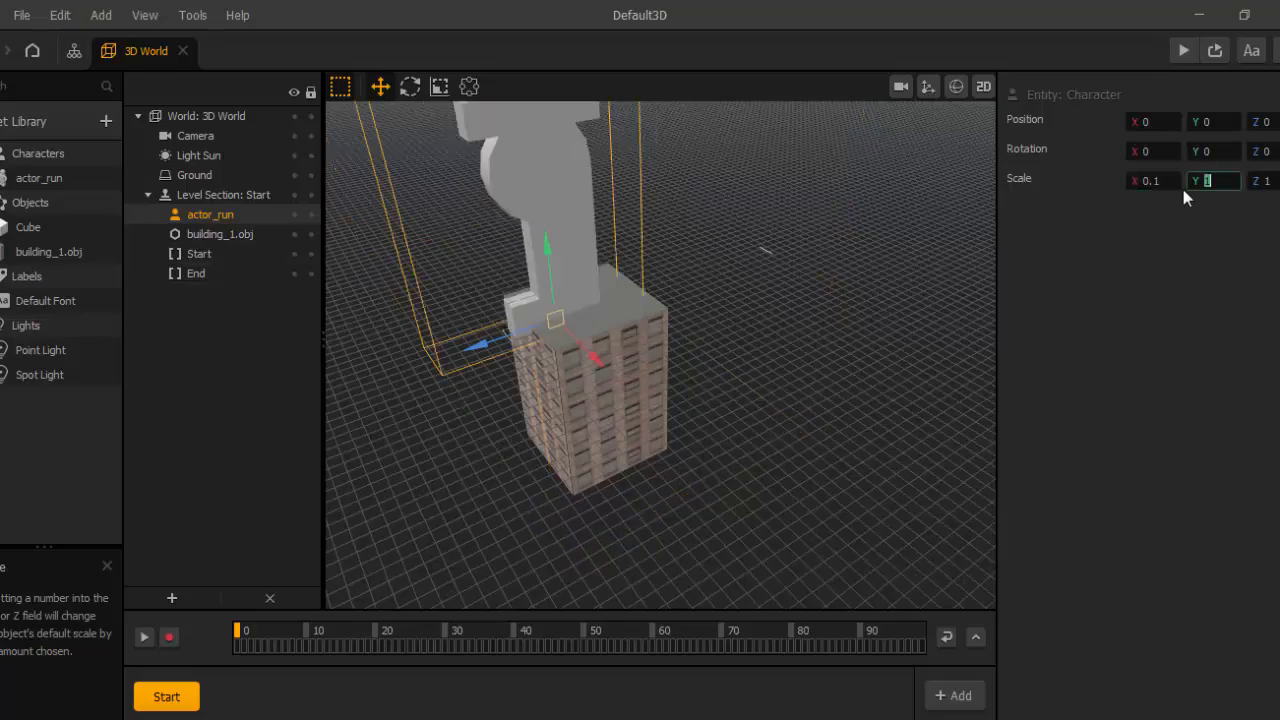
pyautogui.write('0.1')
pyautogui.press('Tab')
pyautogui.write('0.1')
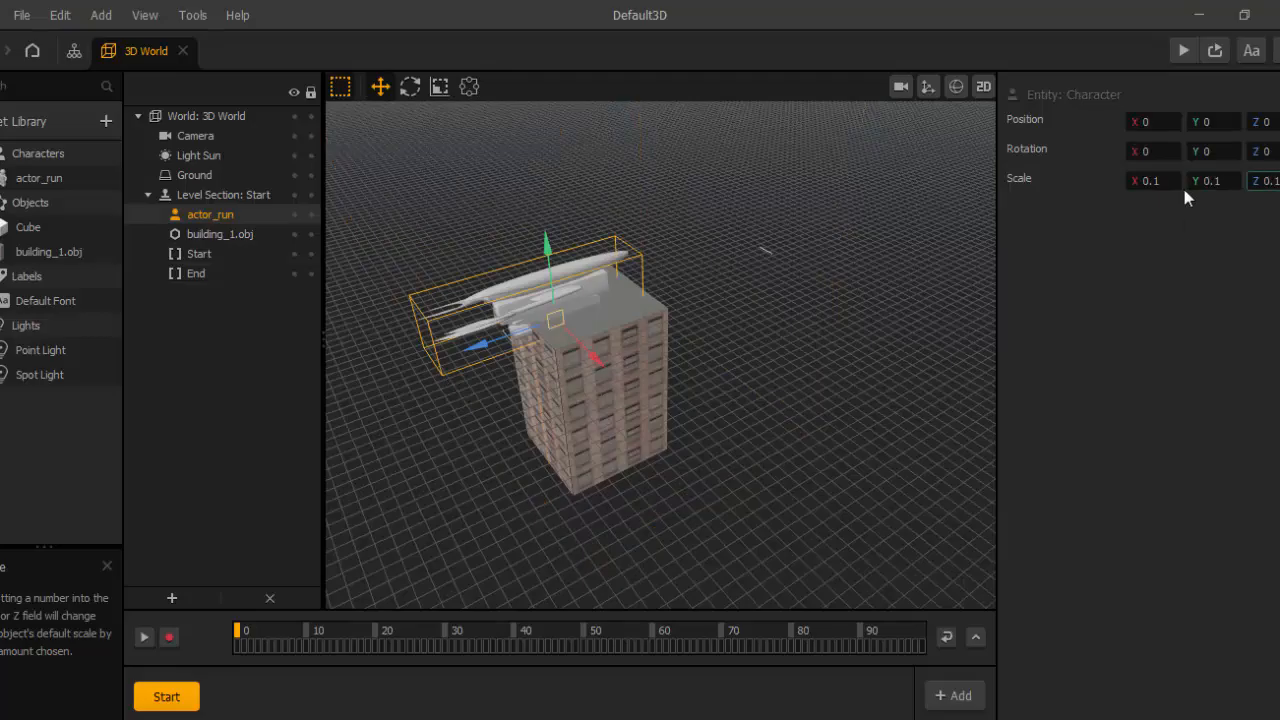
# - Raise the actor_run character to position Y 2.241 so that it stands on the building's roof
pyautogui.press('Return')
pyautogui.scroll(4, 541, 386)
pyautogui.moveTo(531, 340); pyautogui.dragTo(674, 316, button='middle')
pyautogui.scroll(3, 674, 316)
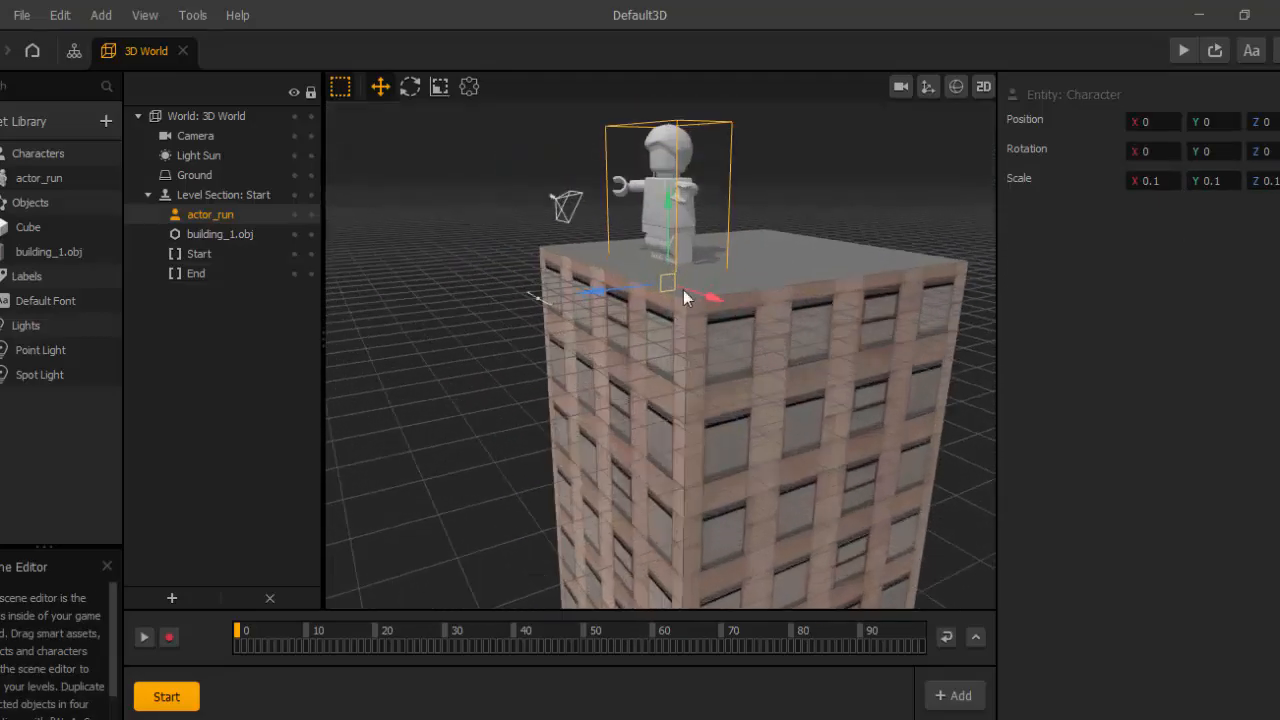
pyautogui.moveTo(698, 233); pyautogui.dragTo(666, 304, button='middle')
pyautogui.scroll(3, 673, 304)
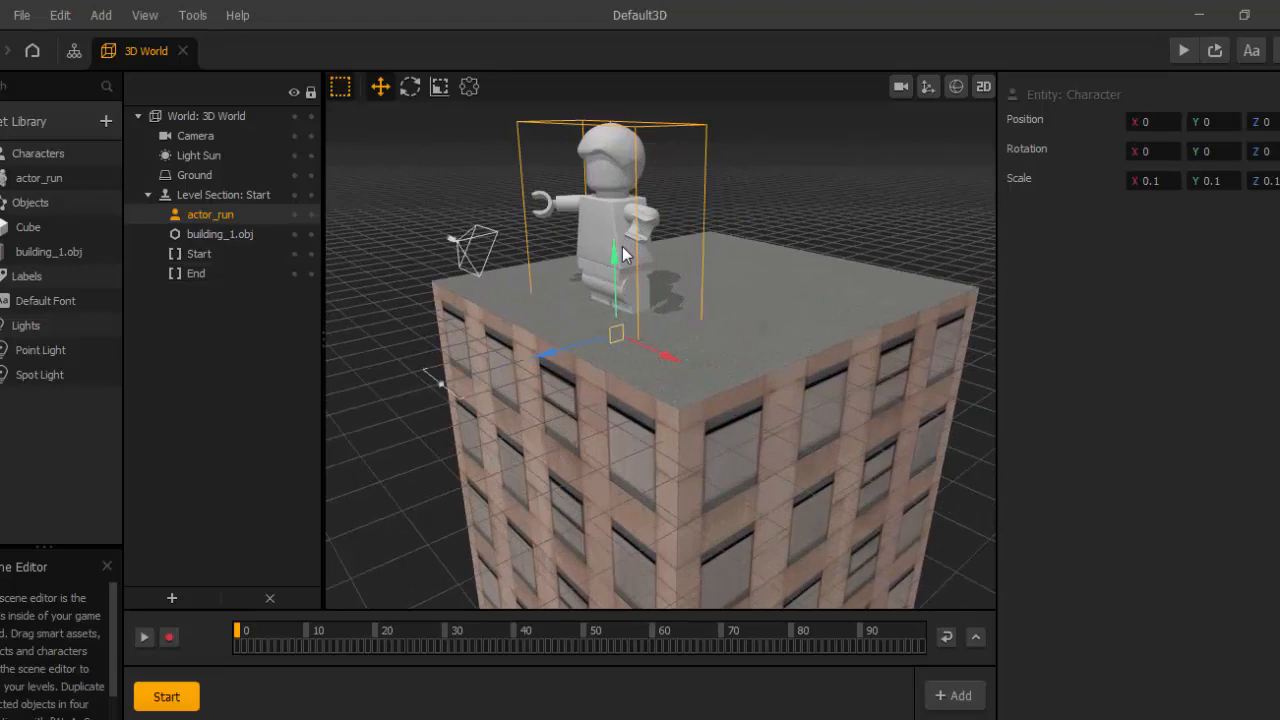
pyautogui.moveTo(612, 257); pyautogui.dragTo(614, 213)
pyautogui.moveTo(654, 205); pyautogui.dragTo(712, 188, button='middle')
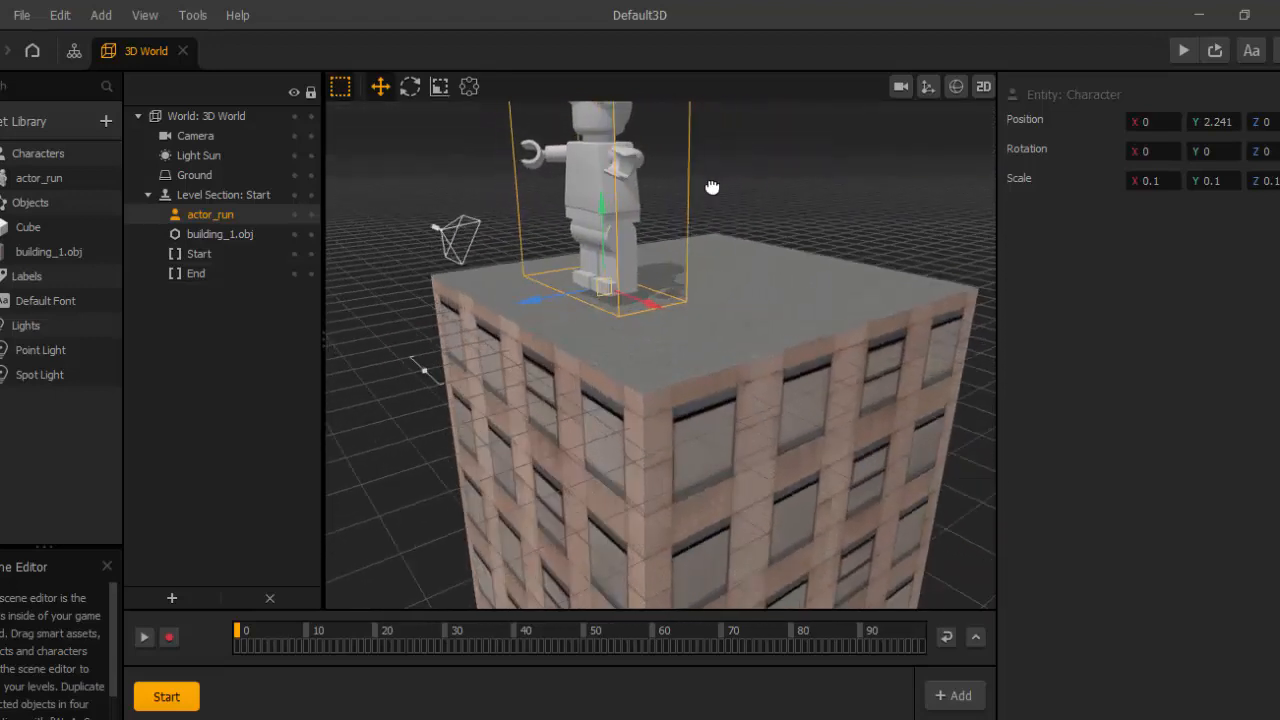
# - Set the physics of the actor_run character asset to Dynamic
pyautogui.click(40, 178)
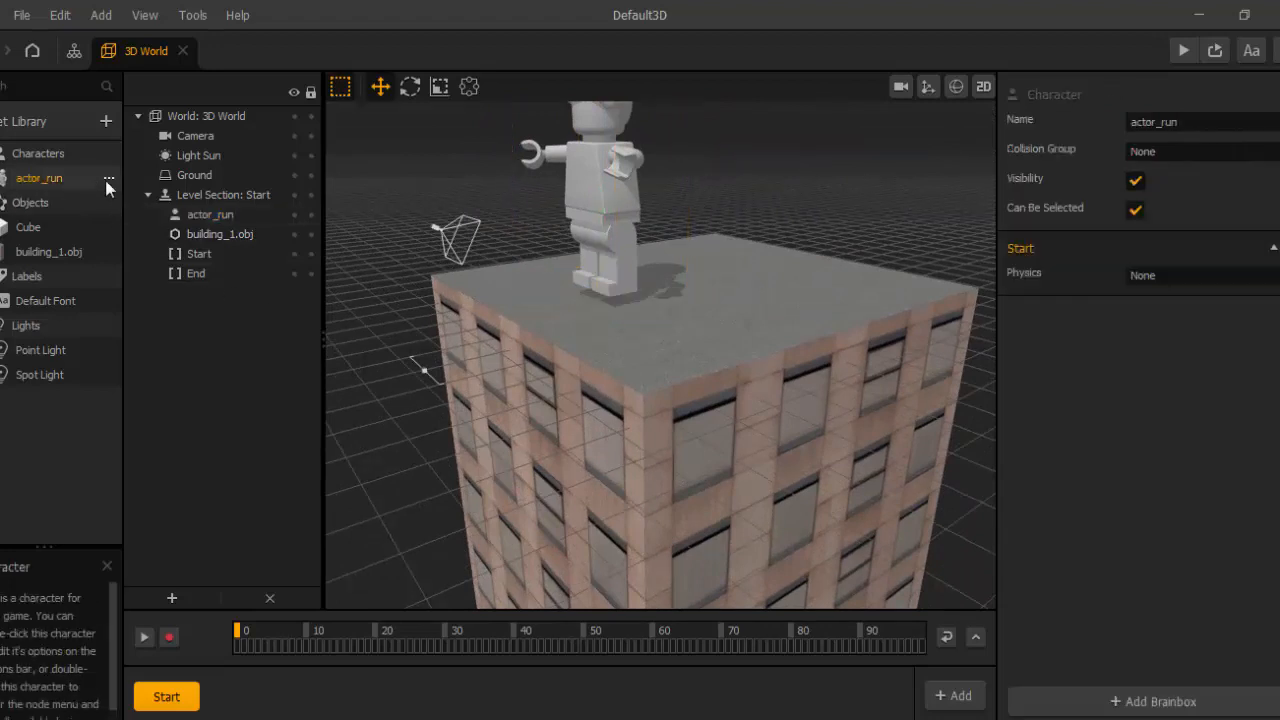
pyautogui.moveTo(777, 146); pyautogui.dragTo(780, 181, button='middle')
pyautogui.click(1166, 275)
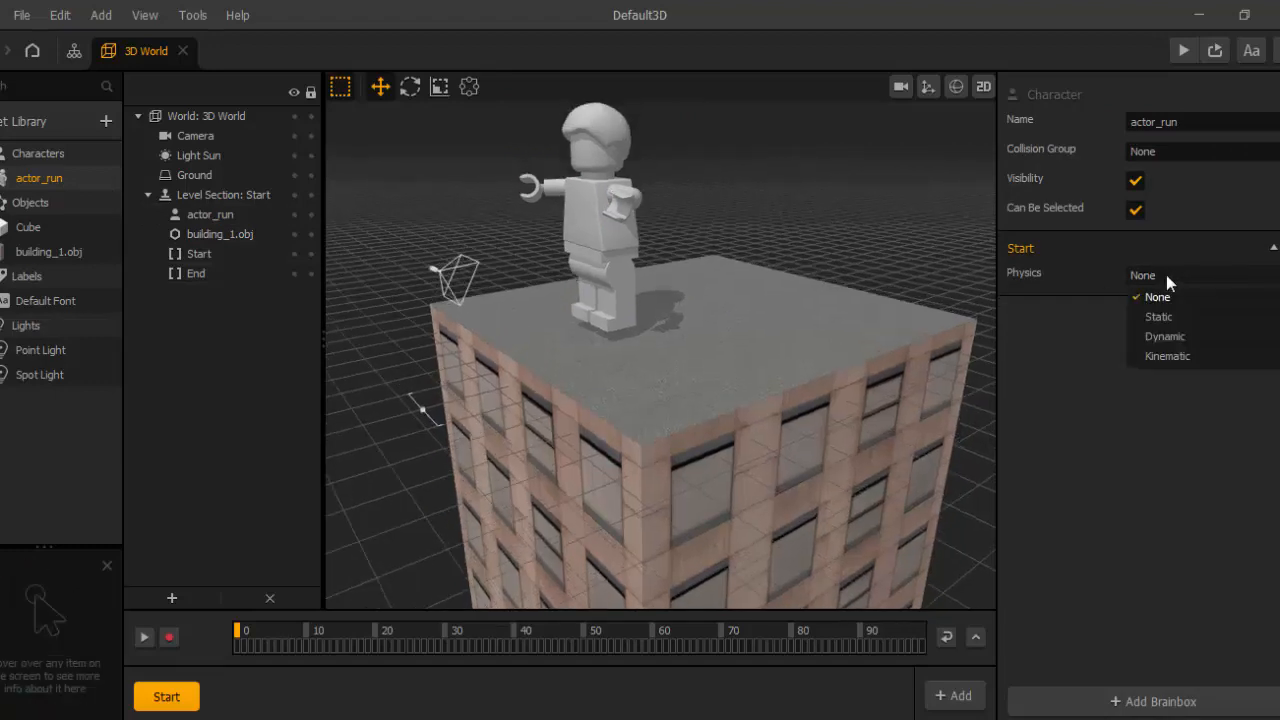
pyautogui.click(1167, 334)
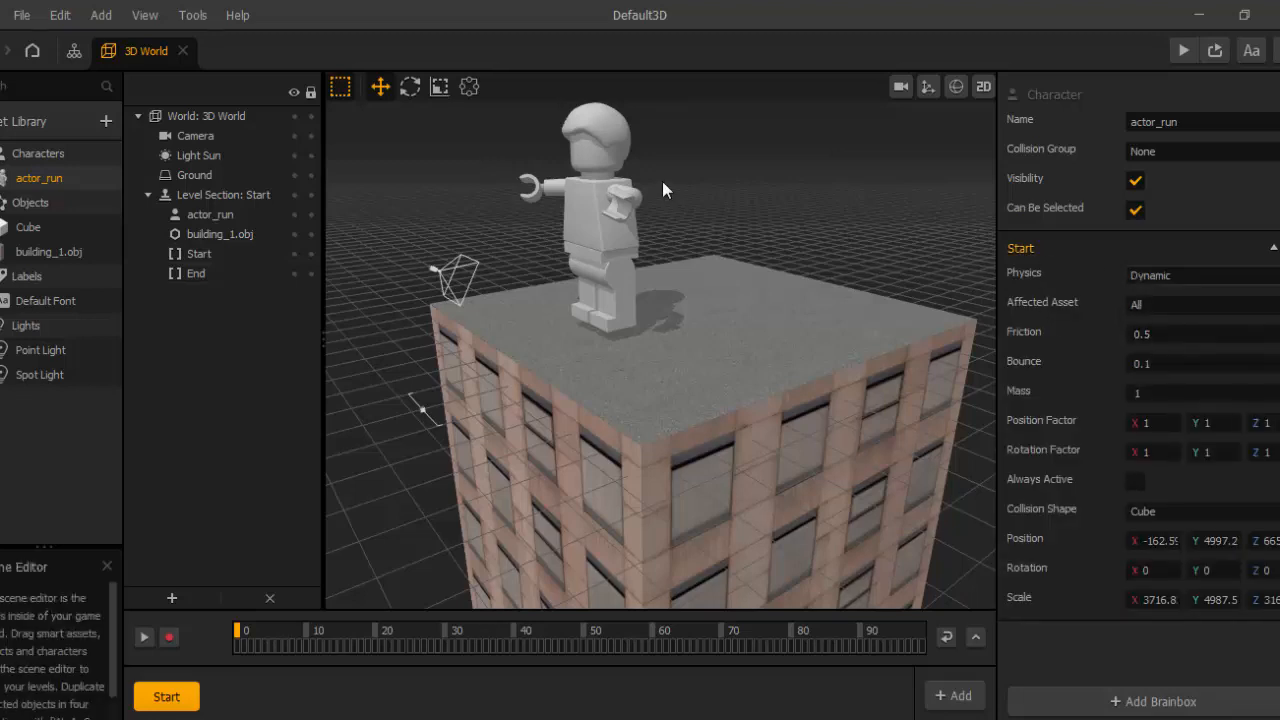
pyautogui.click(593, 124)
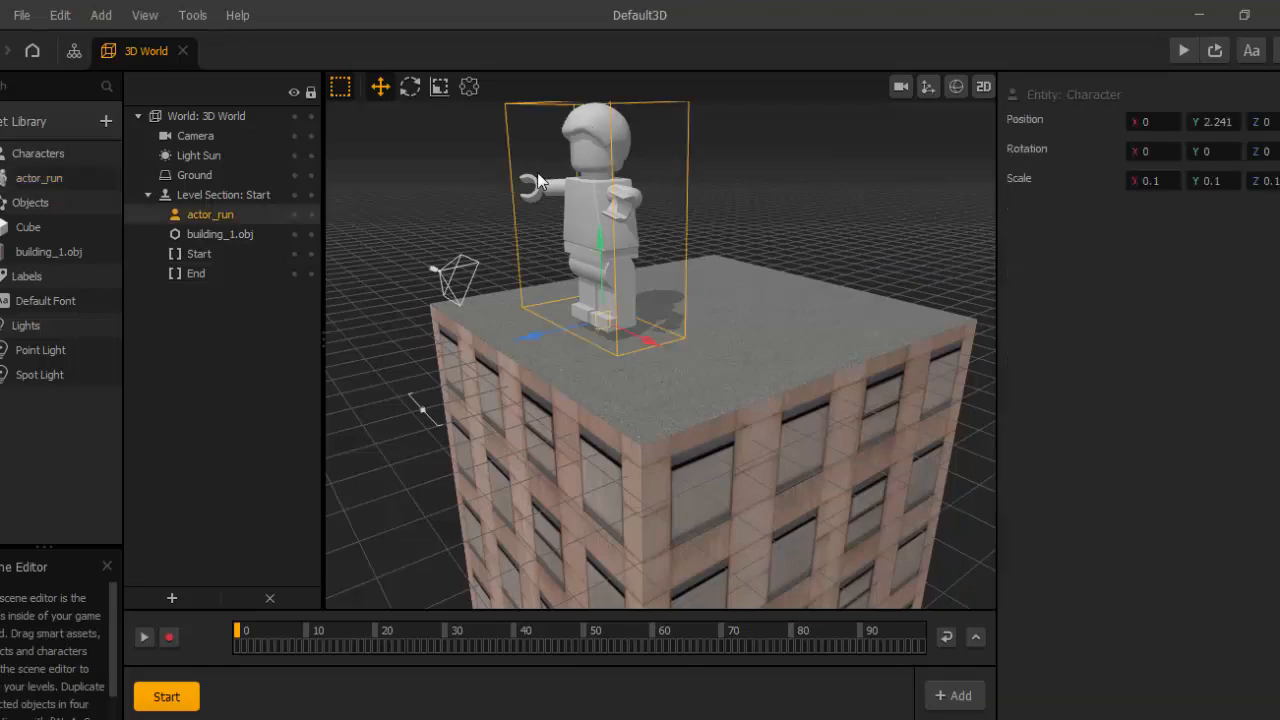
# - Set the physics of the building_1.obj asset to Static
pyautogui.click(768, 321)
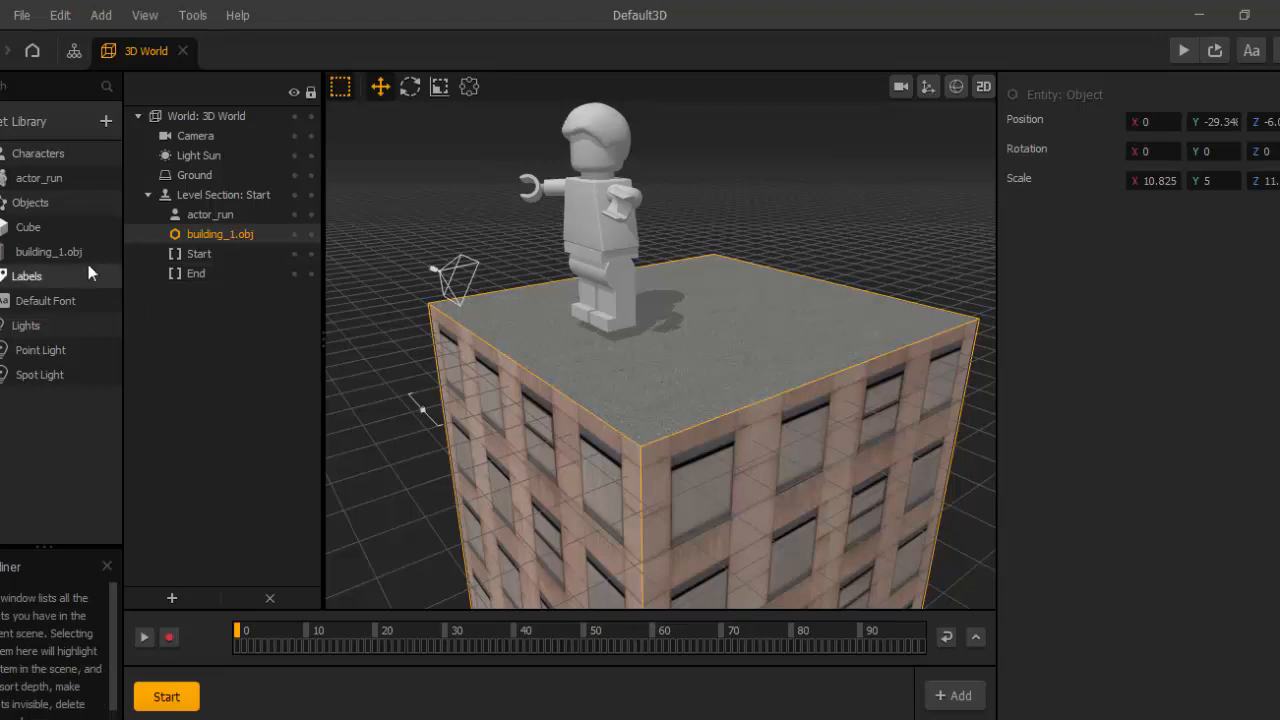
pyautogui.click(62, 252)
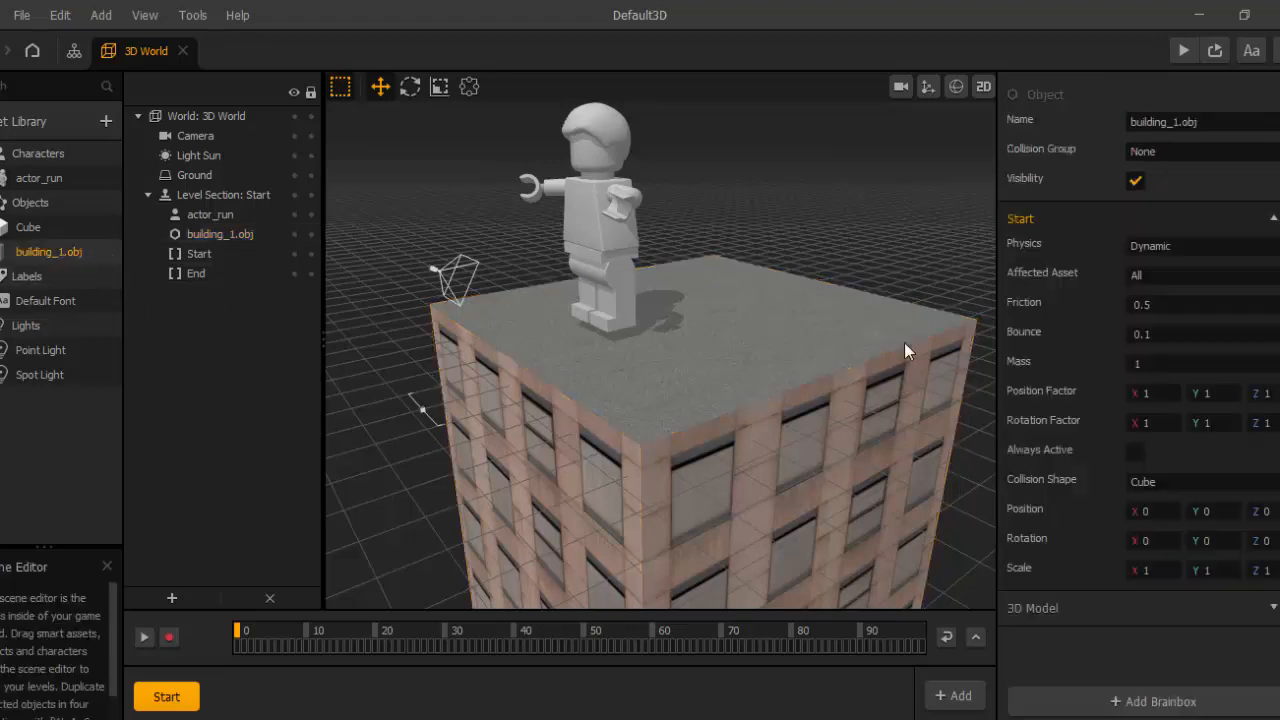
pyautogui.click(1155, 249)
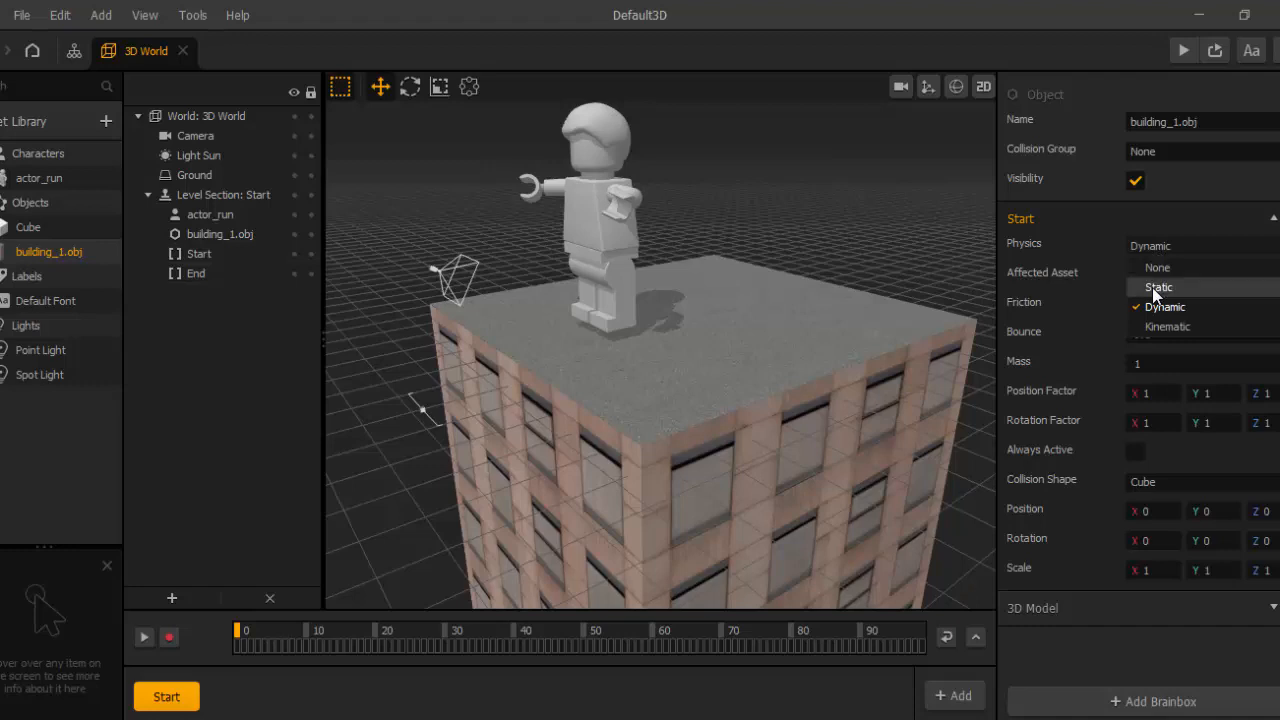
pyautogui.click(1152, 287)
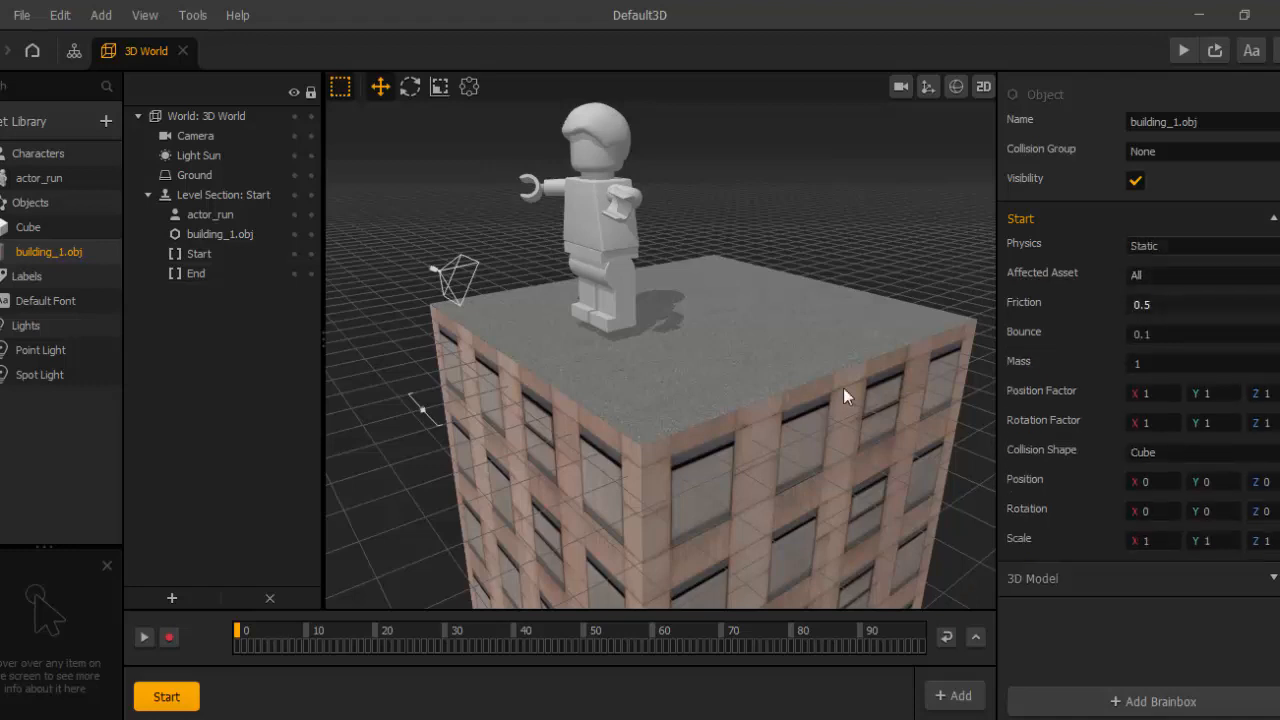
# - Show the collision shapes and raise building_1.obj's collision shape to position Y 2.434 in the 2D view
pyautogui.click(779, 375)
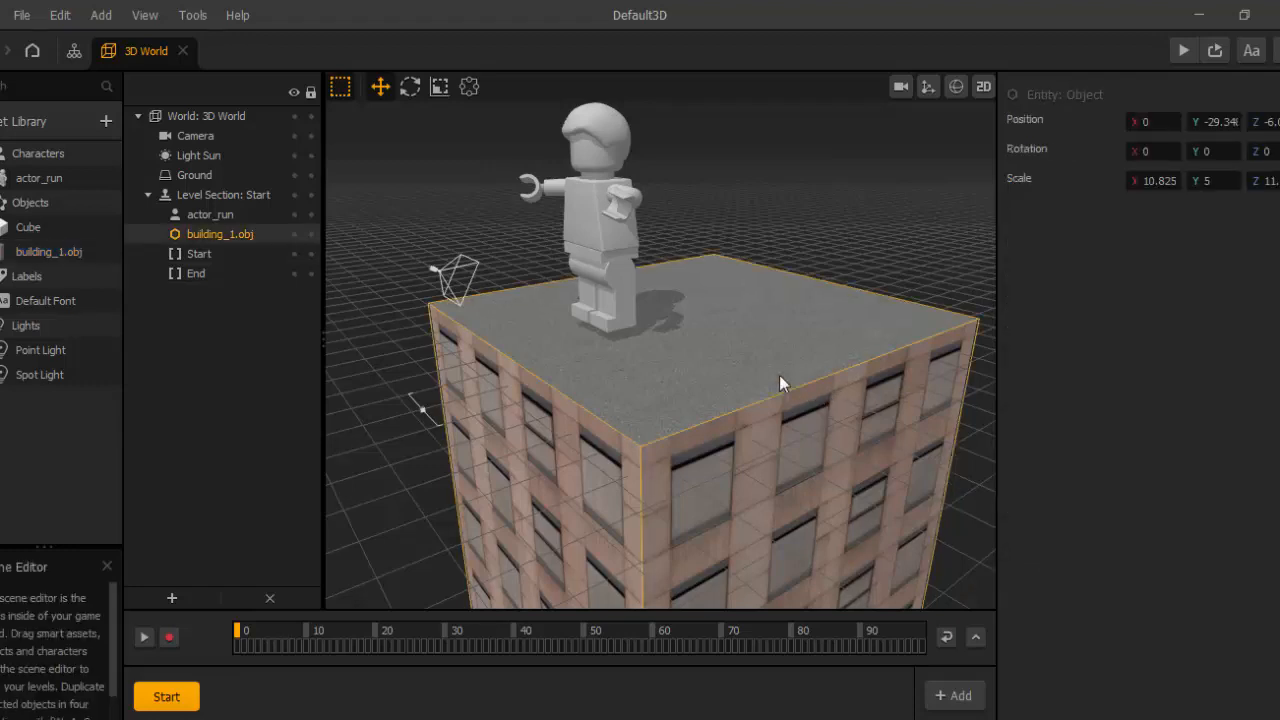
pyautogui.click(956, 87)
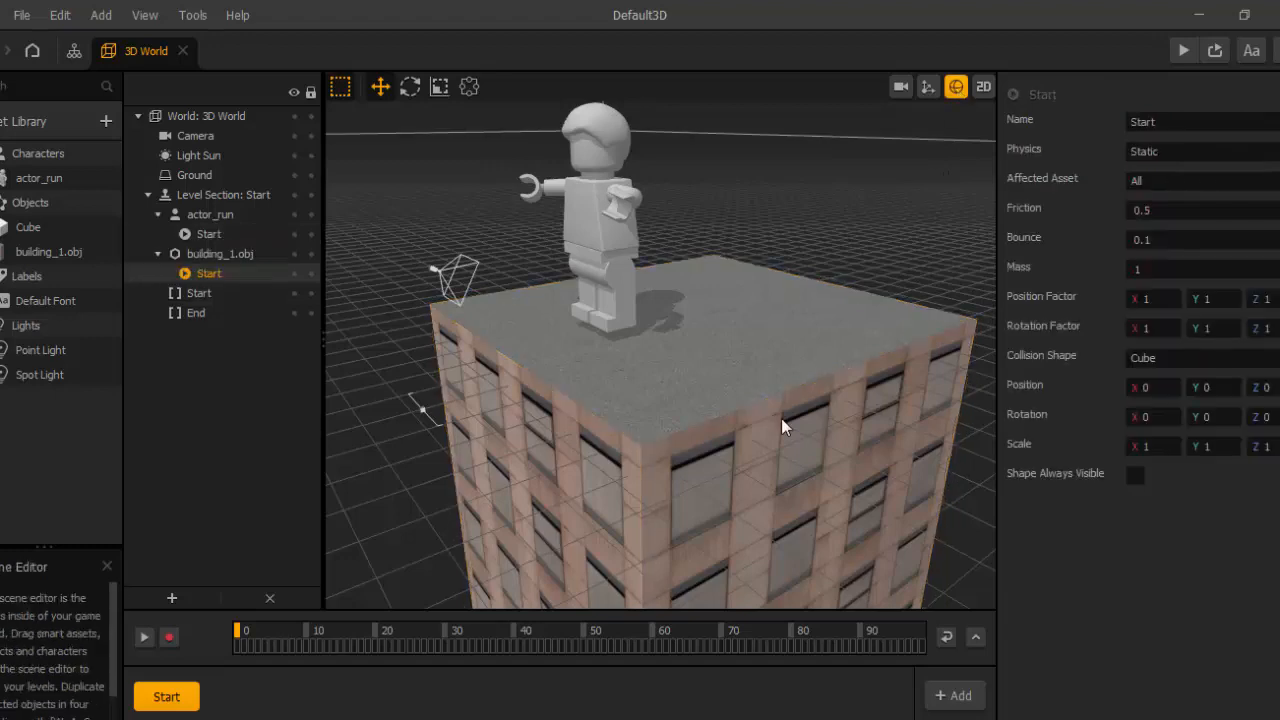
pyautogui.scroll(-5, 781, 418)
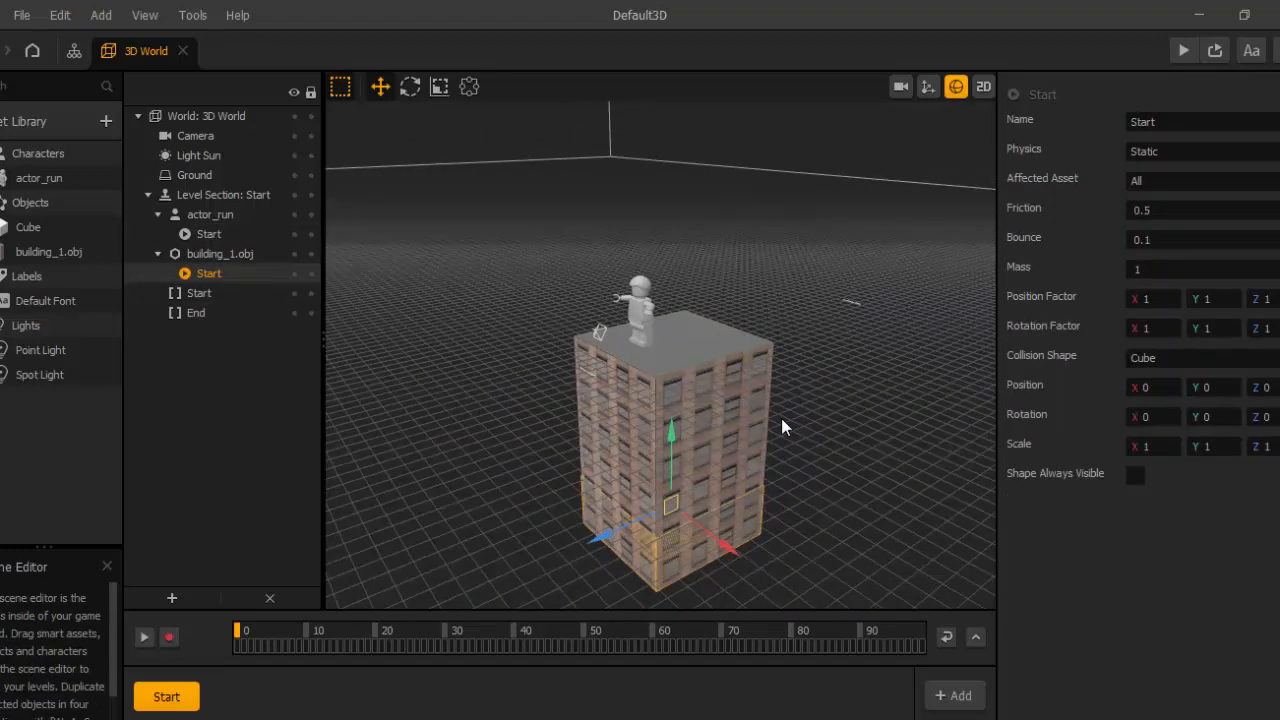
pyautogui.click(983, 87)
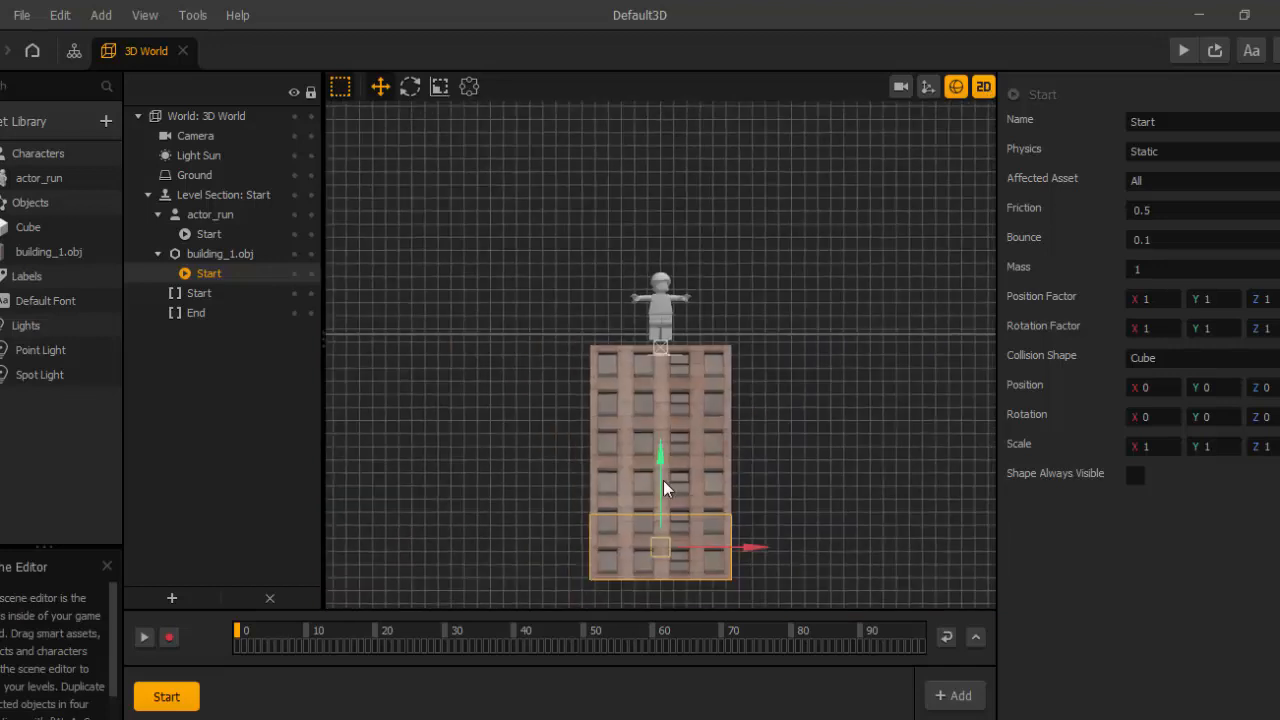
pyautogui.moveTo(660, 462); pyautogui.dragTo(660, 385)
pyautogui.moveTo(709, 408); pyautogui.dragTo(705, 324, button='middle')
pyautogui.scroll(2, 705, 324)
# - Stretch building_1.obj's collision shape to scale Y 3.761 so it covers the building's height, and hide the collision shapes
pyautogui.click(439, 86)
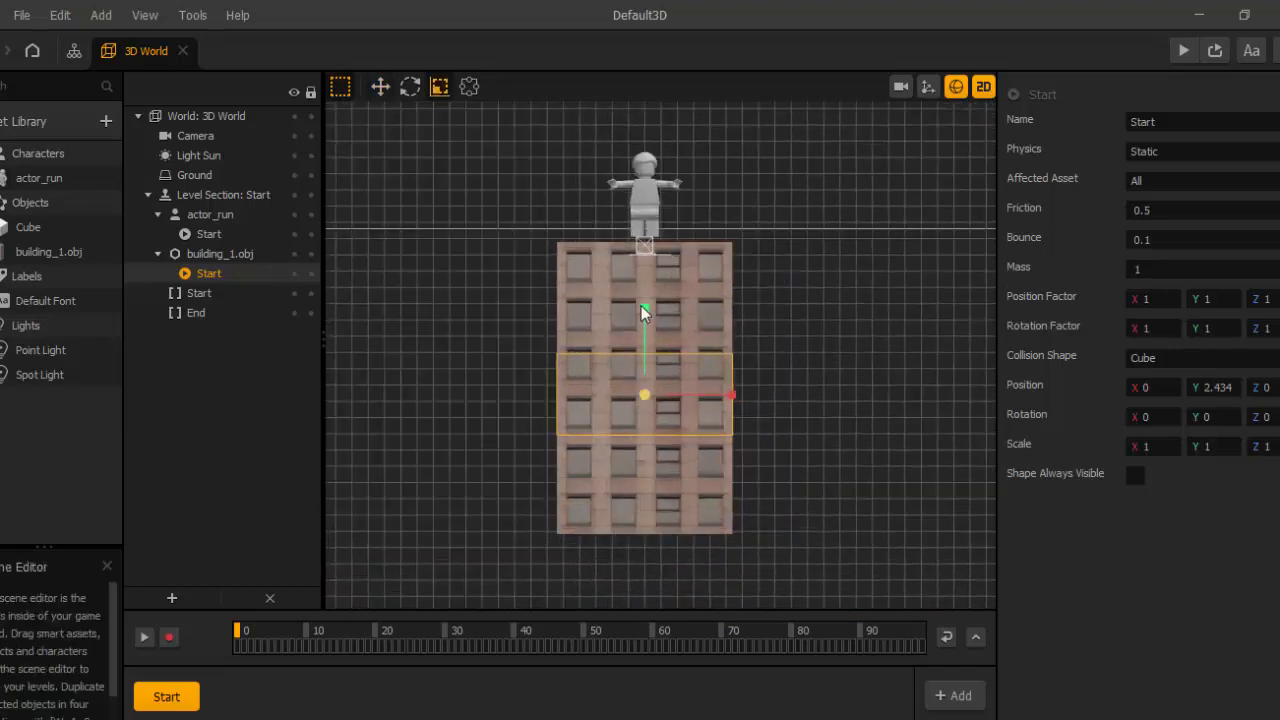
pyautogui.moveTo(643, 308); pyautogui.dragTo(668, 50)
pyautogui.scroll(3, 681, 206)
pyautogui.moveTo(626, 424); pyautogui.dragTo(626, 414)
pyautogui.moveTo(552, 339); pyautogui.dragTo(718, 408, button='right')
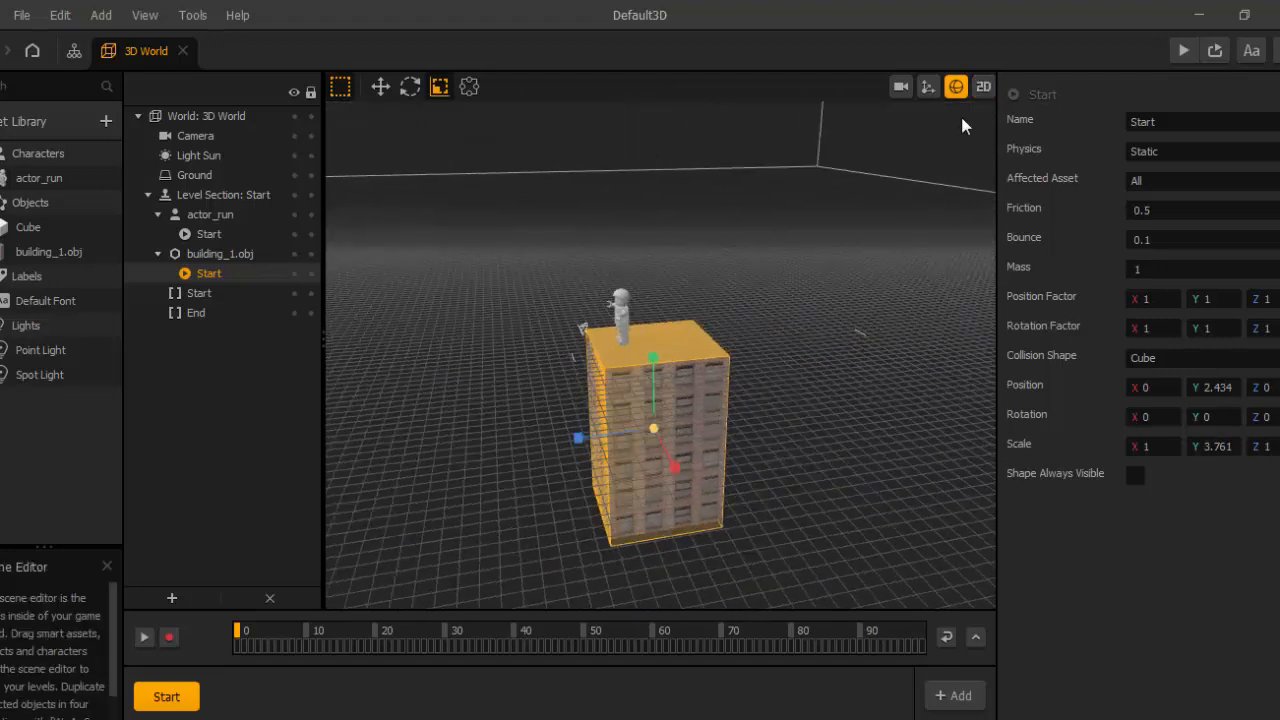
pyautogui.click(956, 87)
pyautogui.scroll(3, 772, 430)
pyautogui.scroll(1, 782, 437)
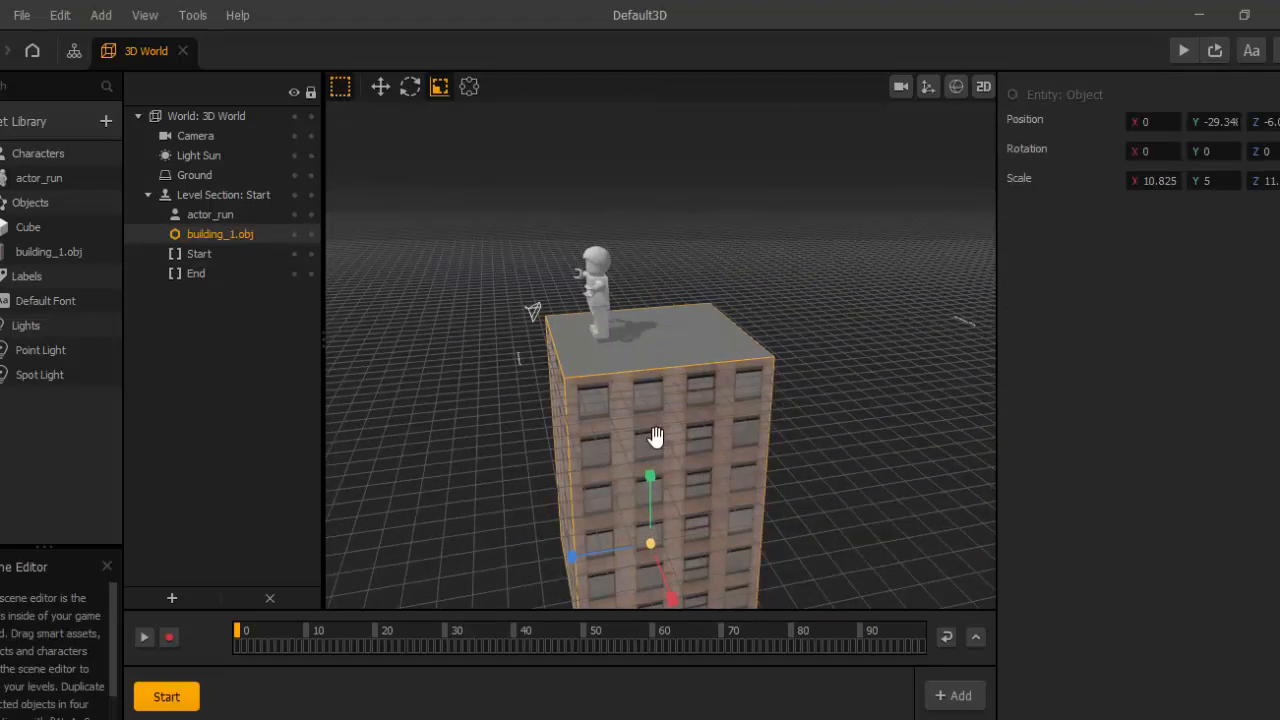
pyautogui.moveTo(654, 437)
pyautogui.mouseDown(button='right')
pyautogui.moveTo(722, 441)
pyautogui.moveTo(724, 452)
pyautogui.moveTo(674, 451)
pyautogui.mouseUp(button='right')
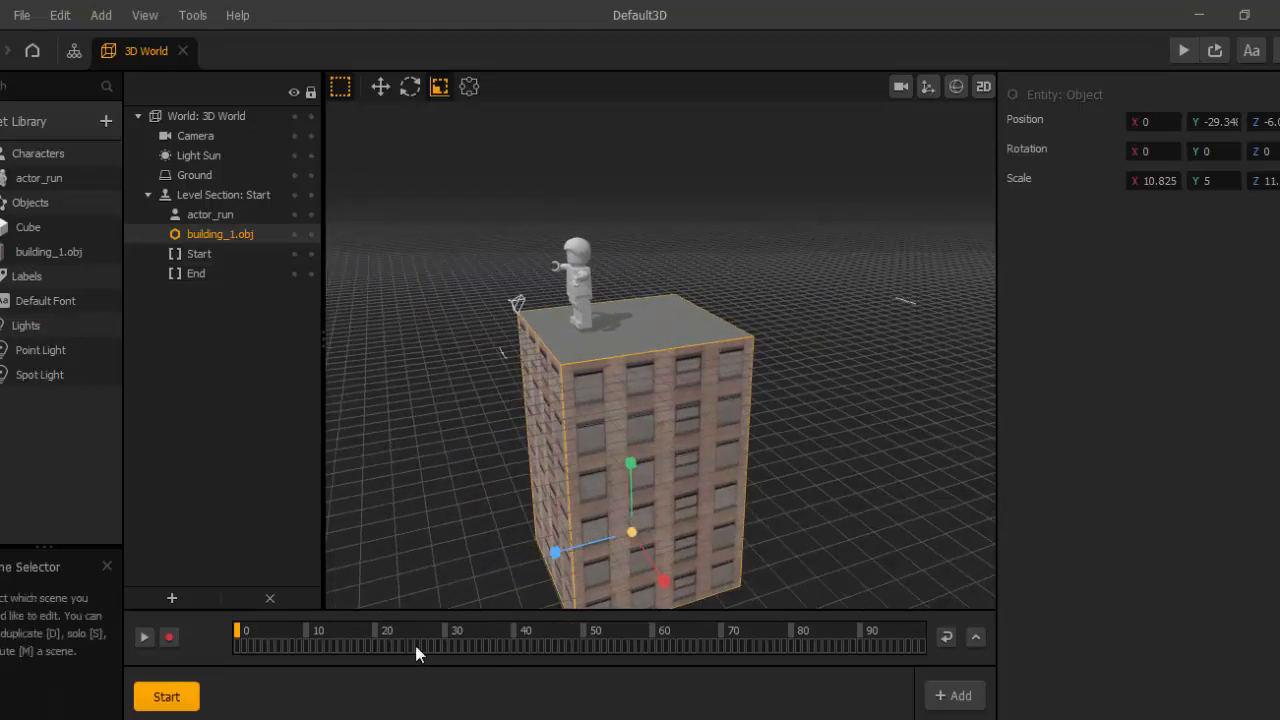
# - Open the actor_run asset's node map and space out the Start and actor_run animation nodes
pyautogui.click(109, 182)
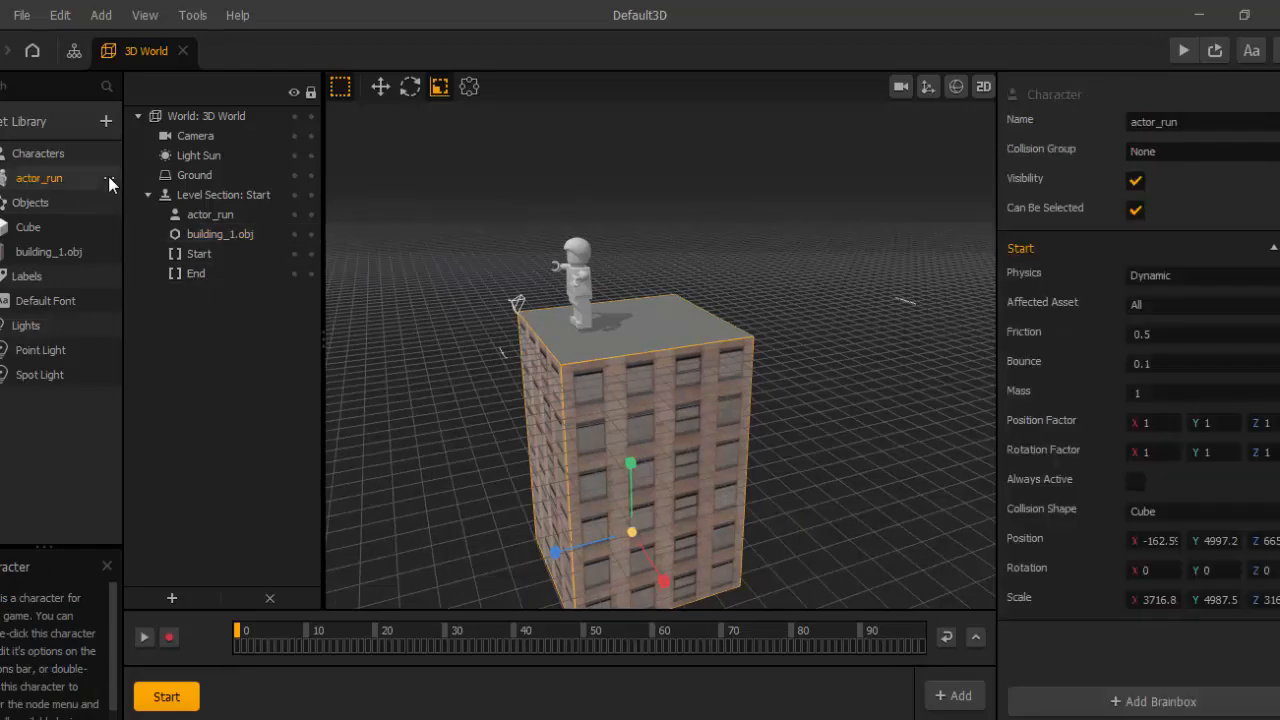
pyautogui.click(126, 207)
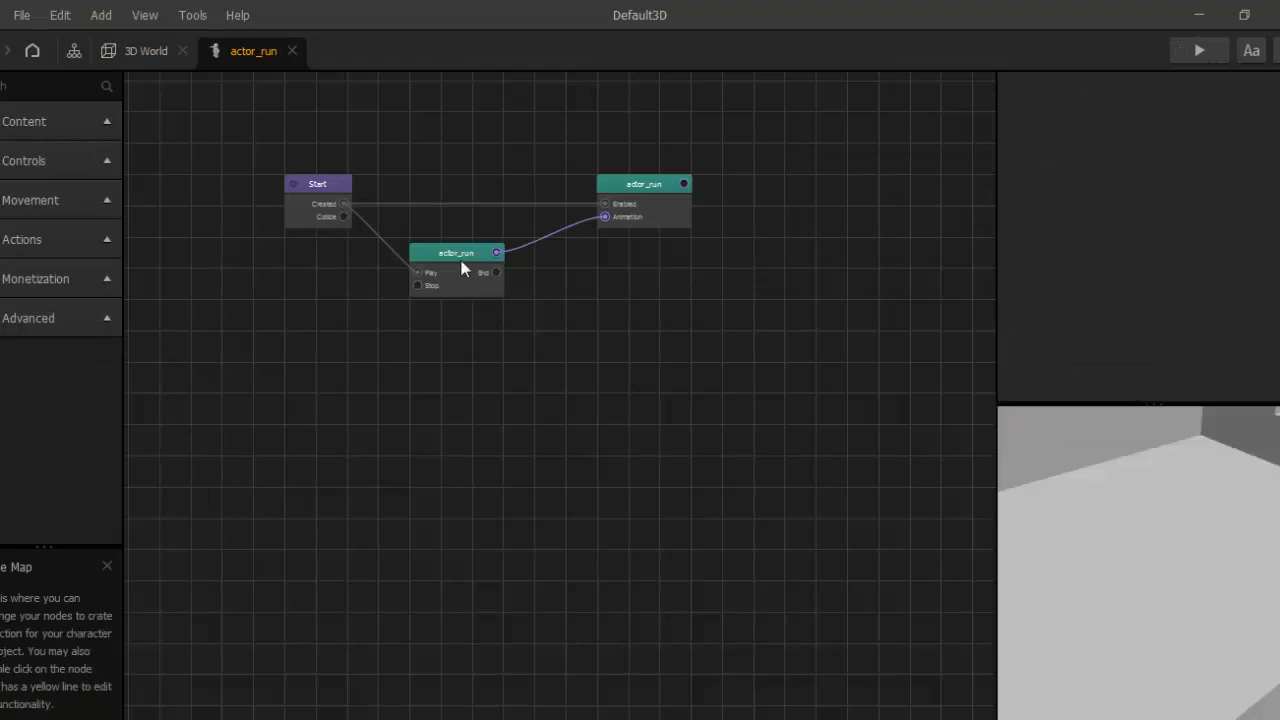
pyautogui.moveTo(466, 271); pyautogui.dragTo(637, 354)
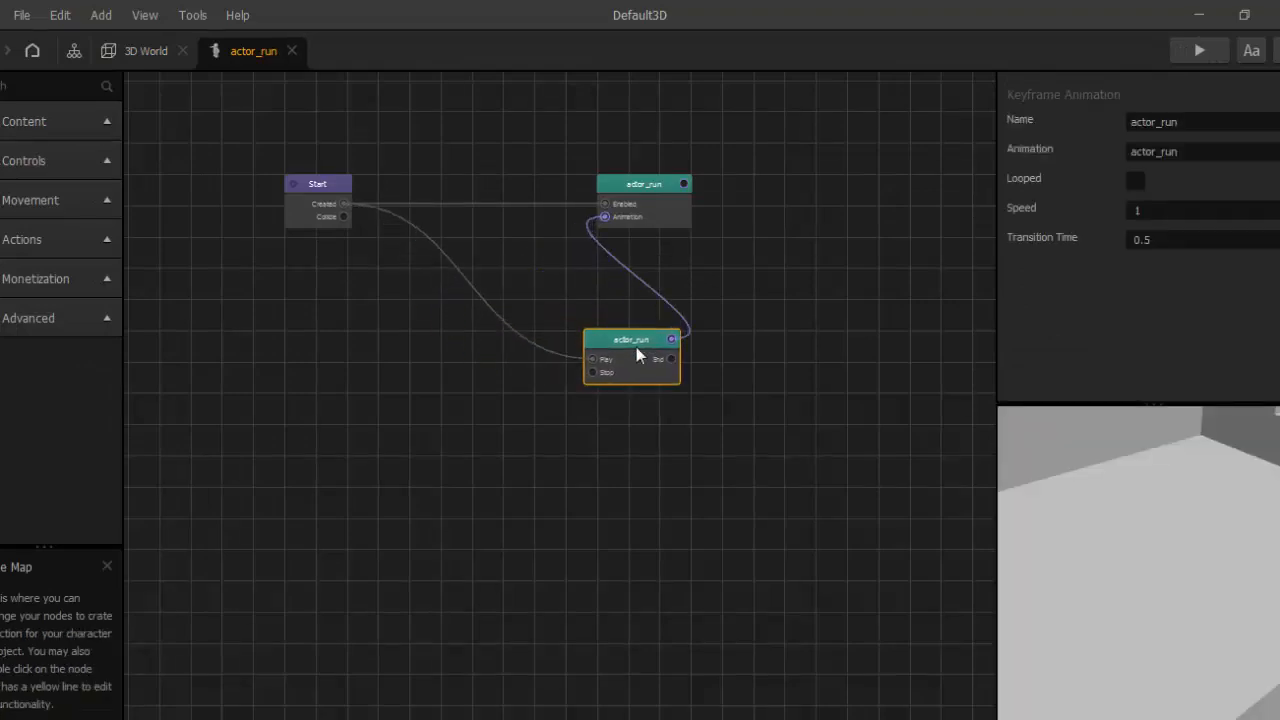
pyautogui.moveTo(317, 186); pyautogui.dragTo(284, 229)
pyautogui.scroll(1, 658, 296)
pyautogui.moveTo(668, 288); pyautogui.dragTo(760, 334, button='middle')
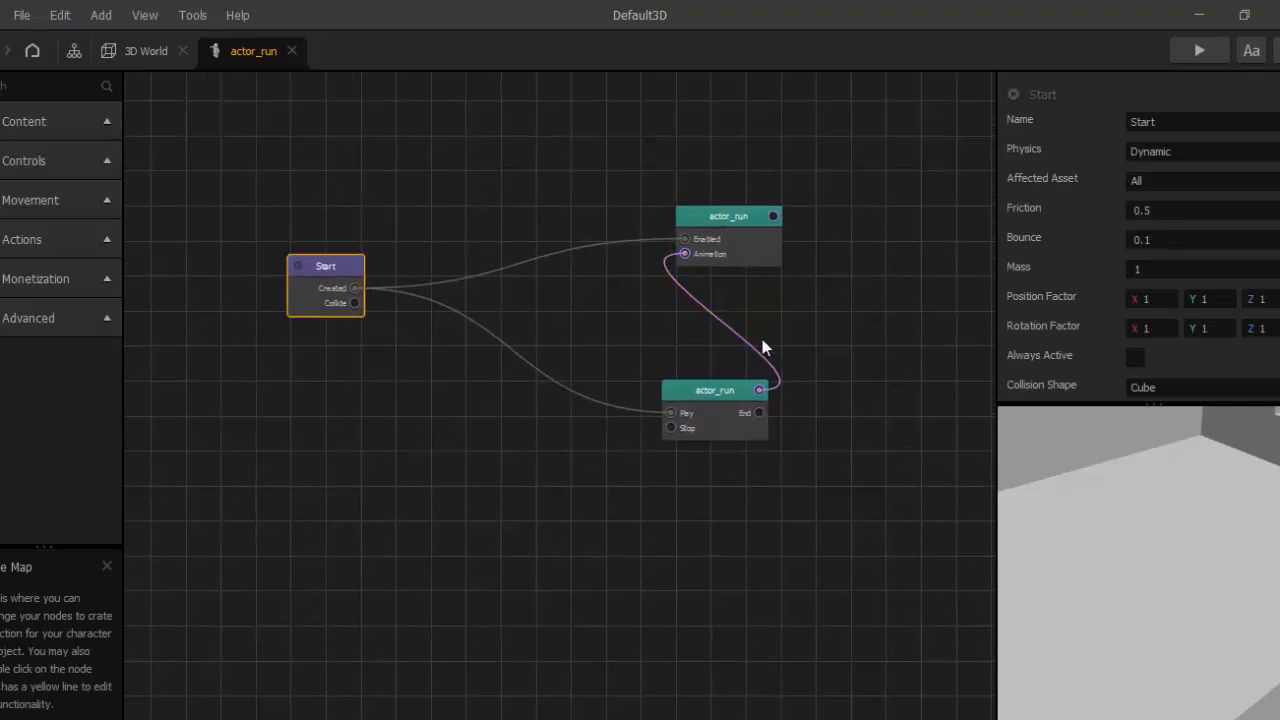
# - Disconnect Start's Created output from the actor_run animation's Play input and reposition the Start and actor_run sub scene nodes
pyautogui.moveTo(727, 229); pyautogui.dragTo(831, 208)
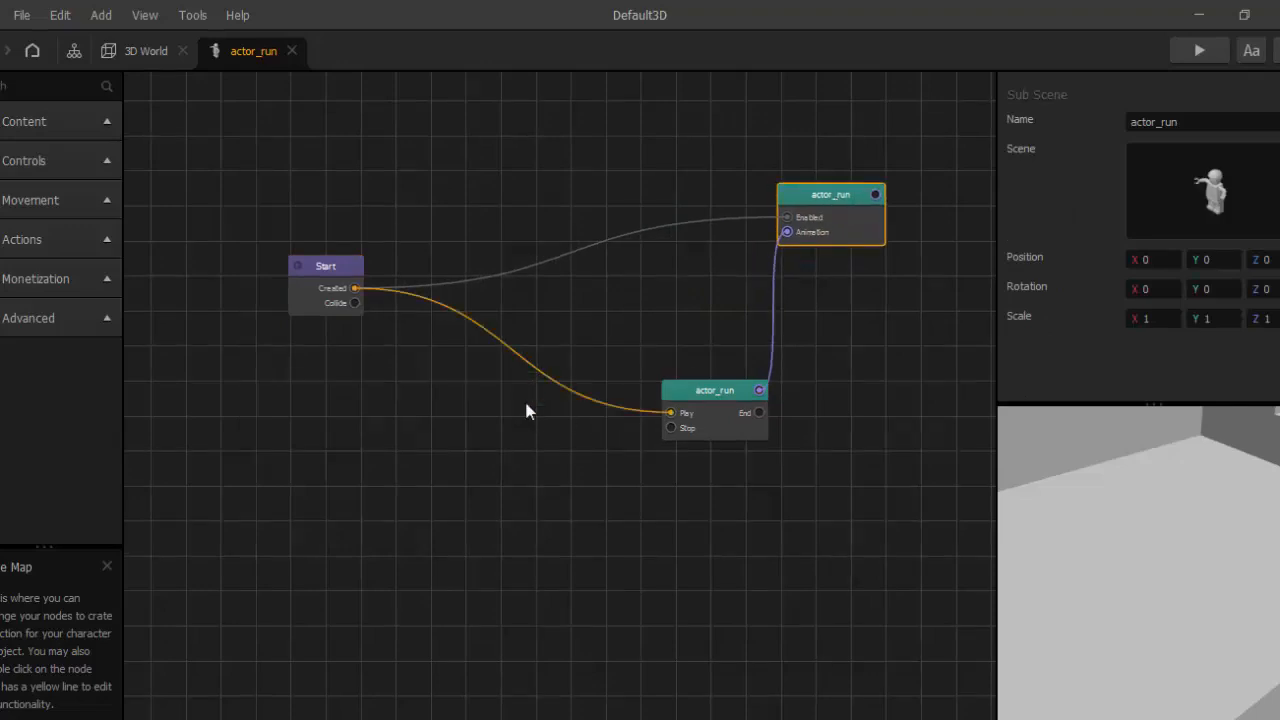
pyautogui.moveTo(525, 400); pyautogui.dragTo(525, 441)
pyautogui.moveTo(326, 263); pyautogui.dragTo(271, 196)
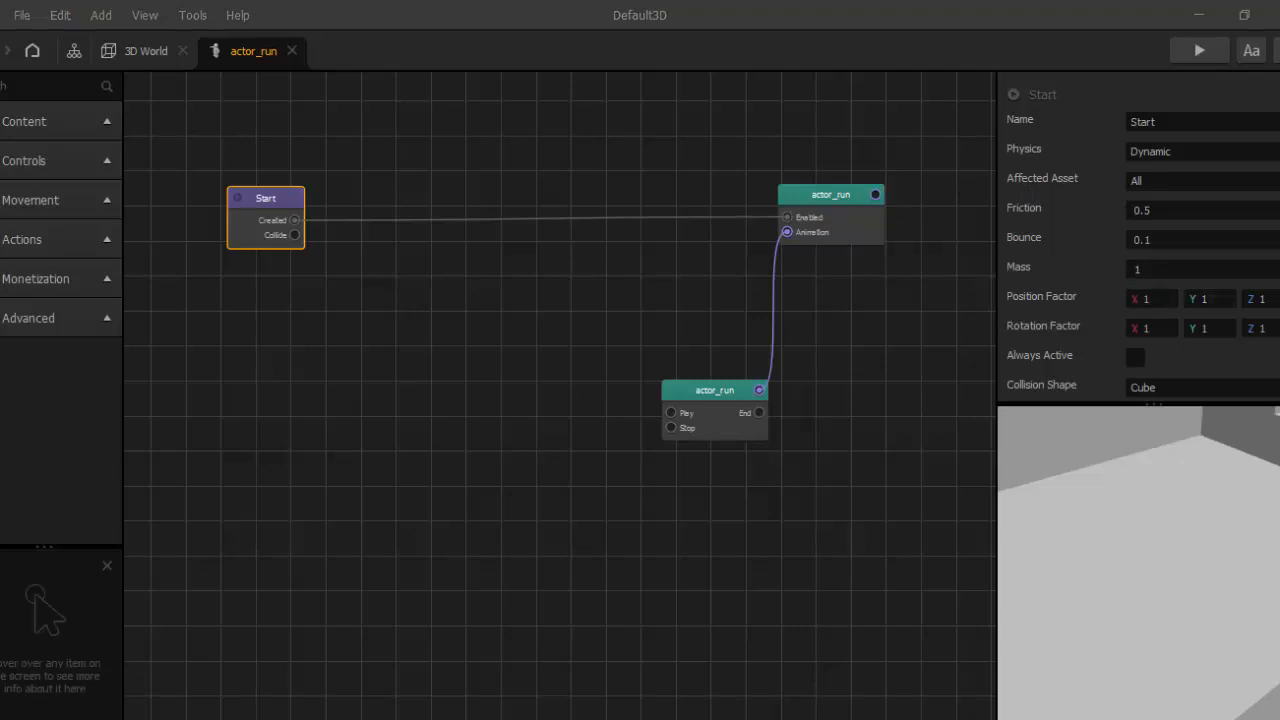
# - Set the Start node's Position Factor X to 0 and its Rotation Factor to 0 on X, Y and Z
pyautogui.click(1160, 303)
pyautogui.press('BackSpace')
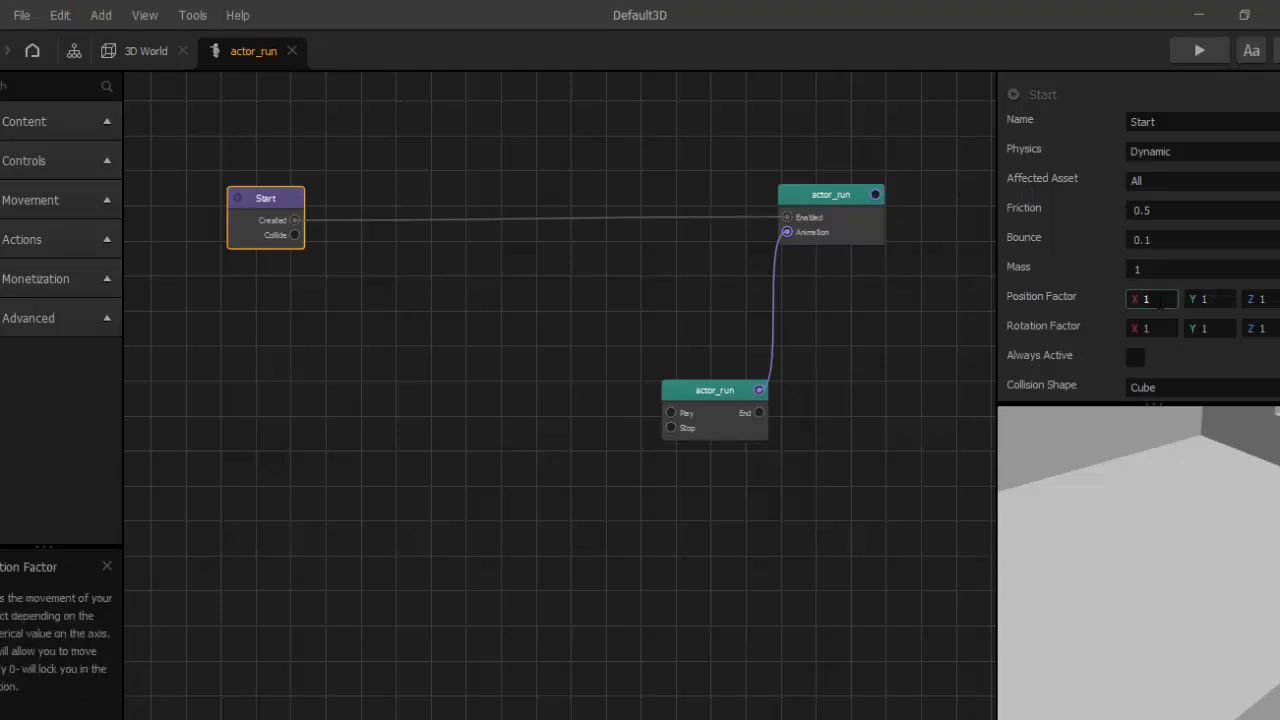
pyautogui.write('0')
pyautogui.press('Tab')
pyautogui.press('Tab')
pyautogui.press('Tab')
pyautogui.write('0')
pyautogui.press('Tab')
pyautogui.write('0')
pyautogui.press('Tab')
pyautogui.write('0')
pyautogui.press('Return')
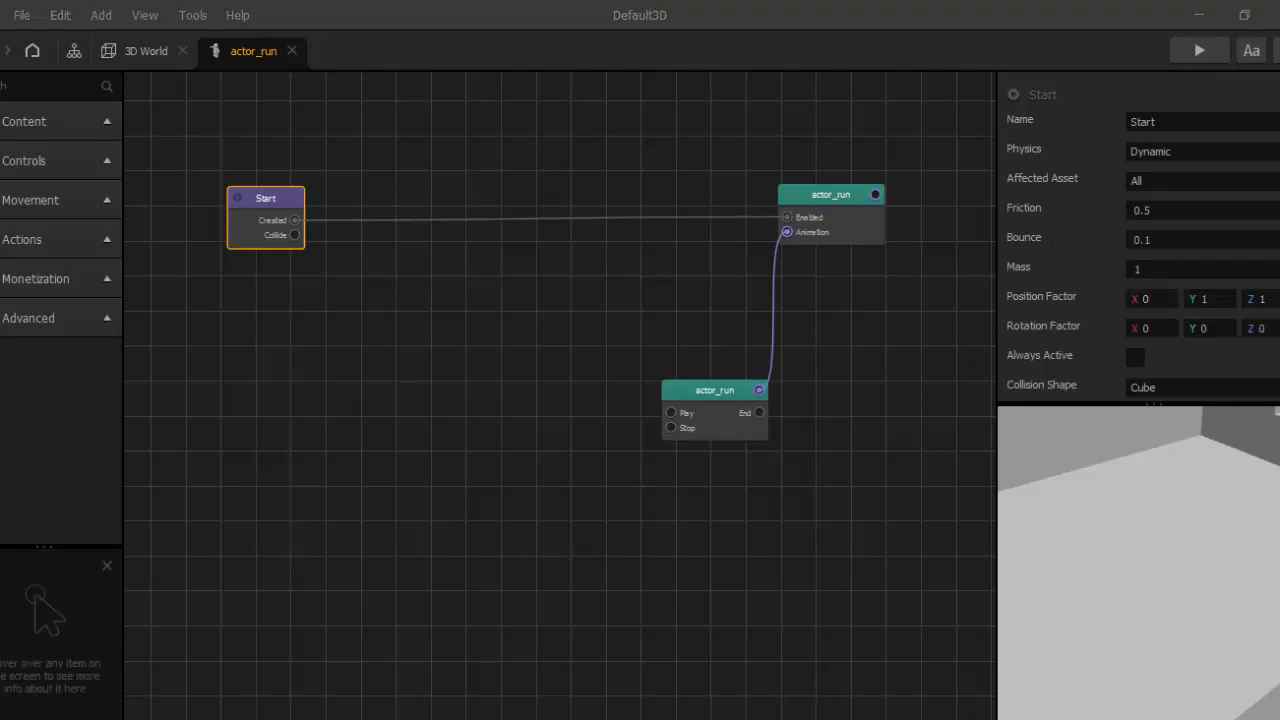
# - Bring the actor_jump model with its animation into the node map and space out the actor_run animation and actor_jump sub scene nodes
pyautogui.moveTo(725, 396); pyautogui.dragTo(654, 360)
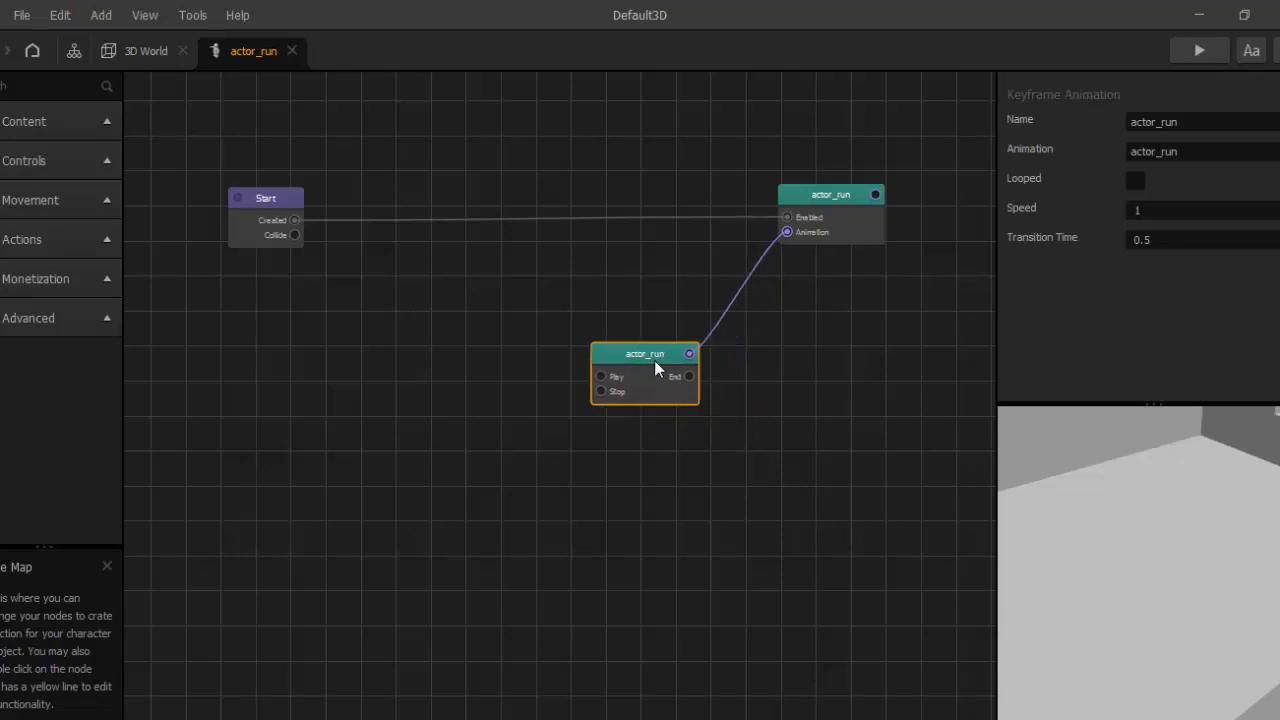
pyautogui.moveTo(654, 360); pyautogui.dragTo(617, 360)
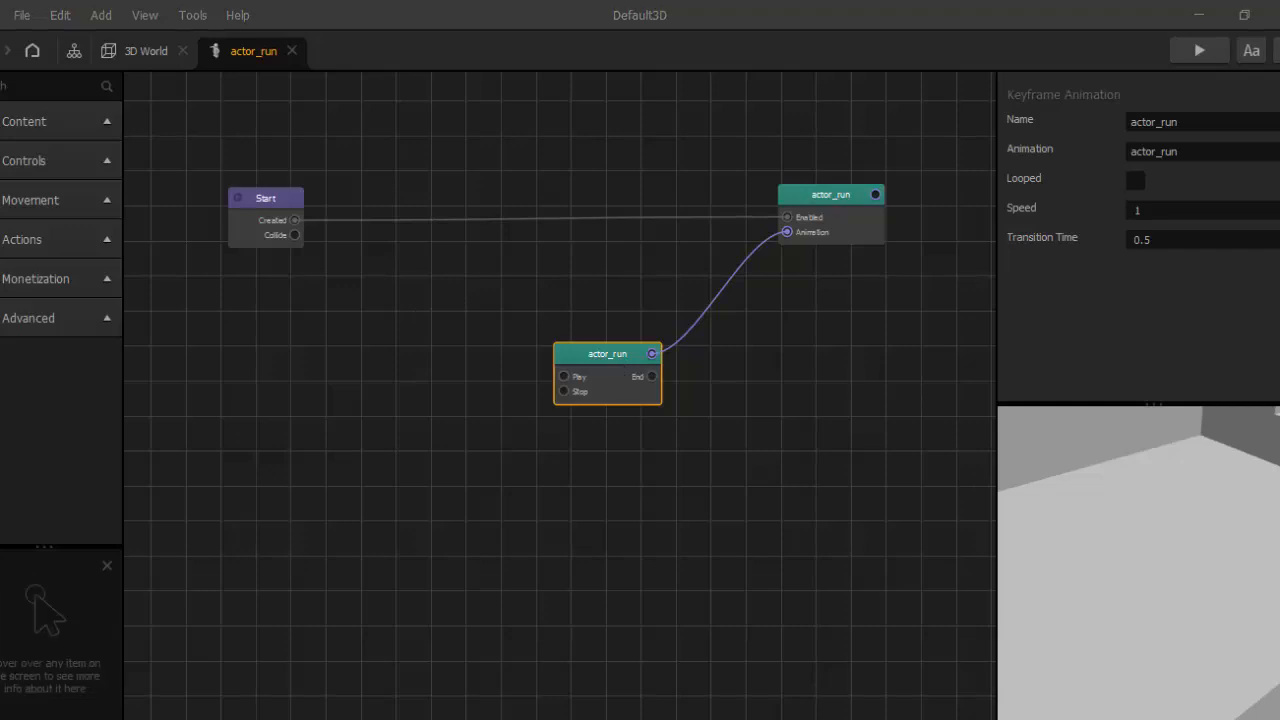
pyautogui.moveTo(1279, 470); pyautogui.dragTo(773, 425)
pyautogui.click(594, 343)
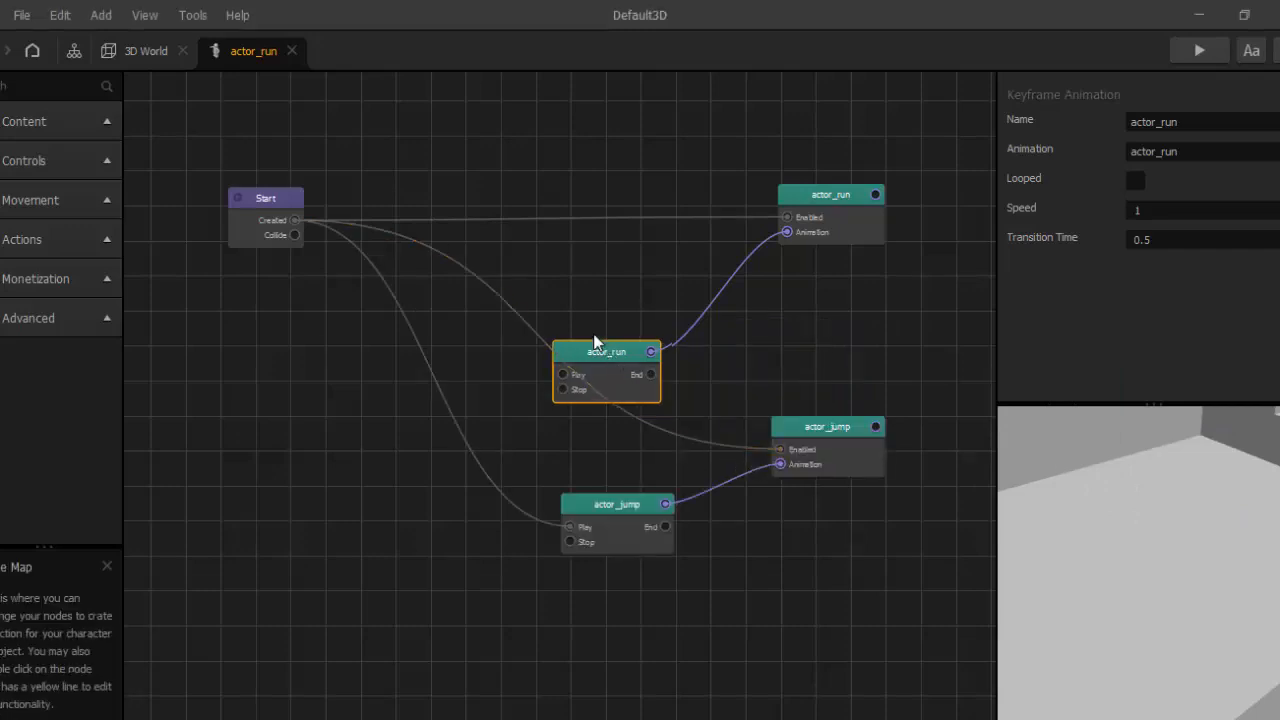
pyautogui.moveTo(594, 343); pyautogui.dragTo(514, 309)
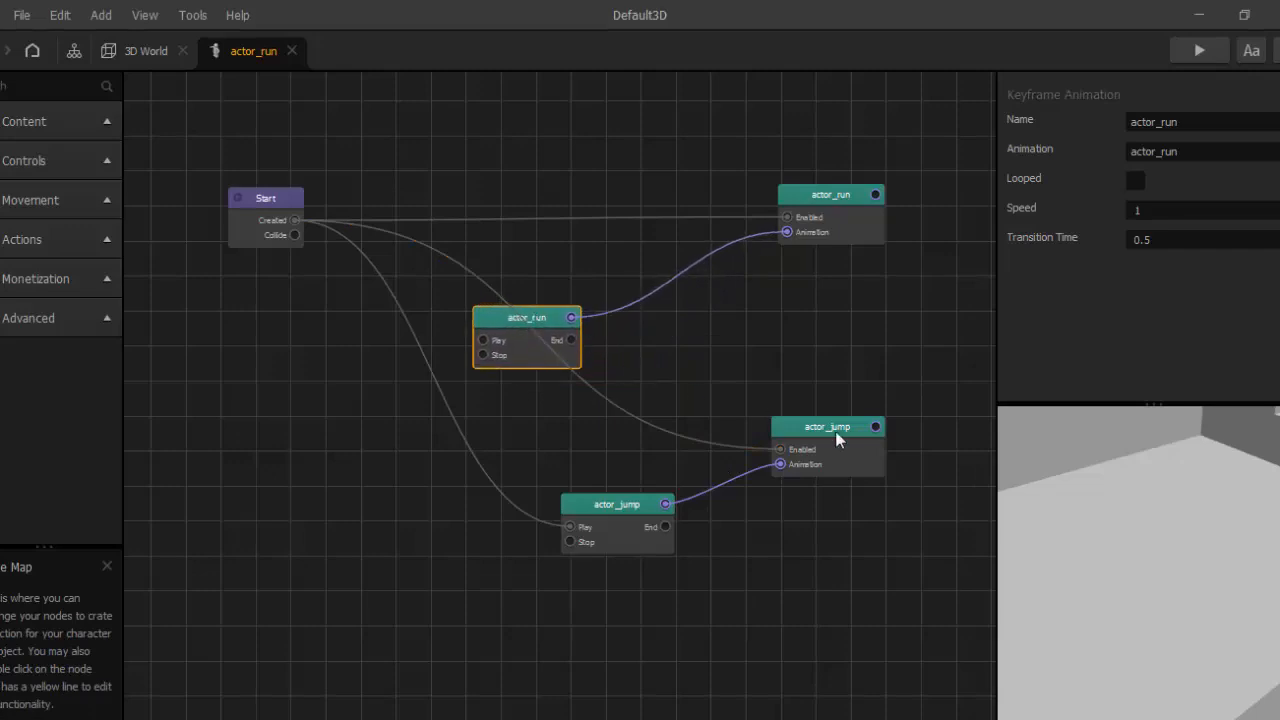
pyautogui.moveTo(830, 446); pyautogui.dragTo(822, 378)
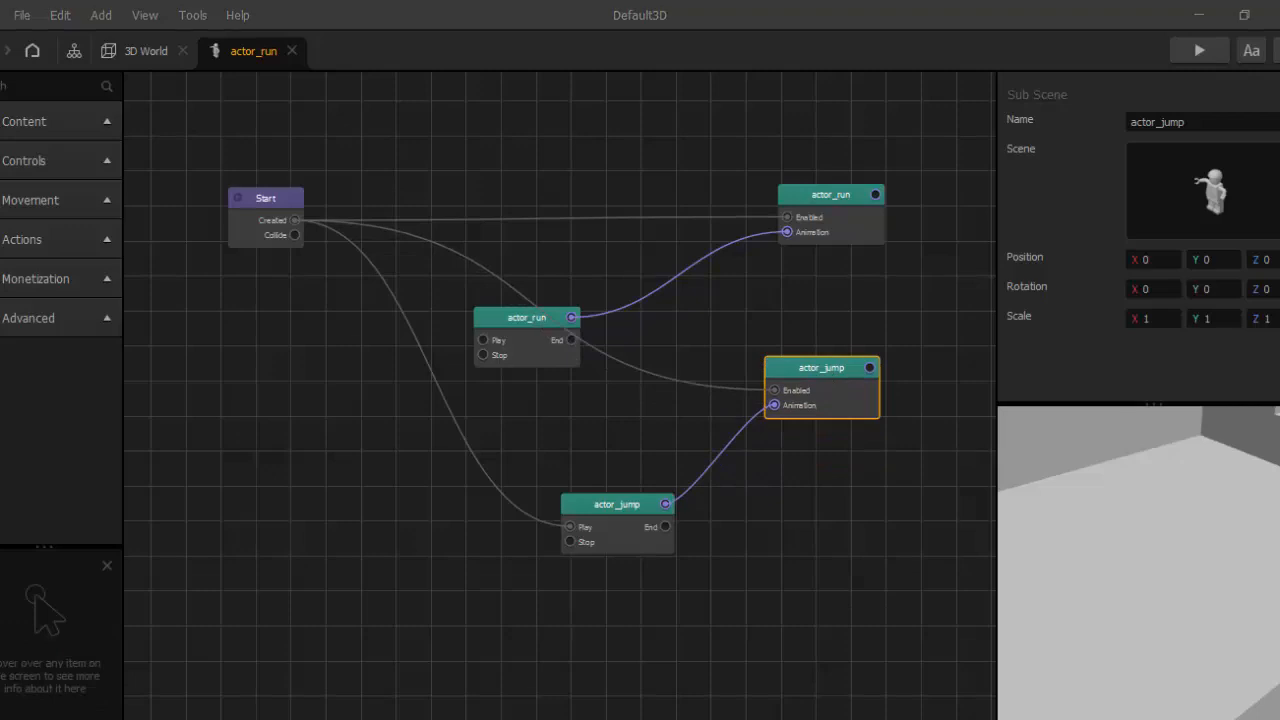
pyautogui.moveTo(826, 377); pyautogui.dragTo(821, 340)
# - Delete the actor_jump sub scene node and disconnect Start's Created output from the actor_jump animation's Play input
pyautogui.click(628, 515)
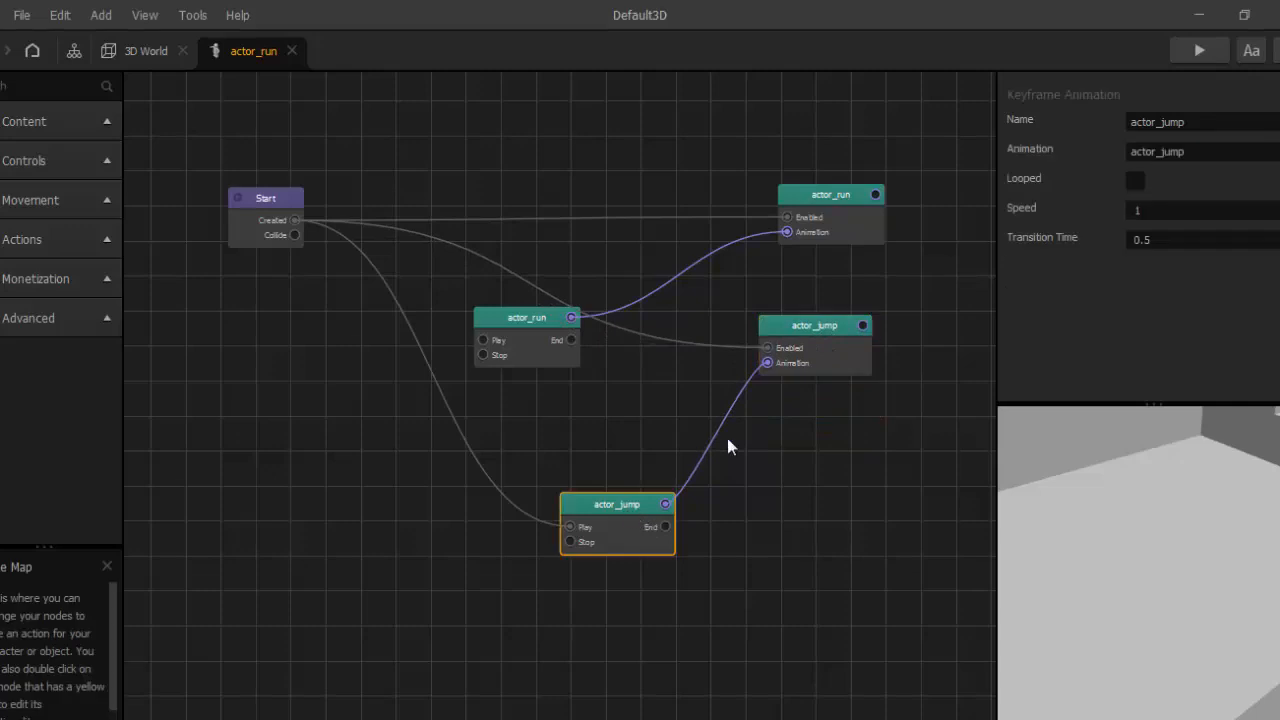
pyautogui.click(817, 361)
pyautogui.press('Delete')
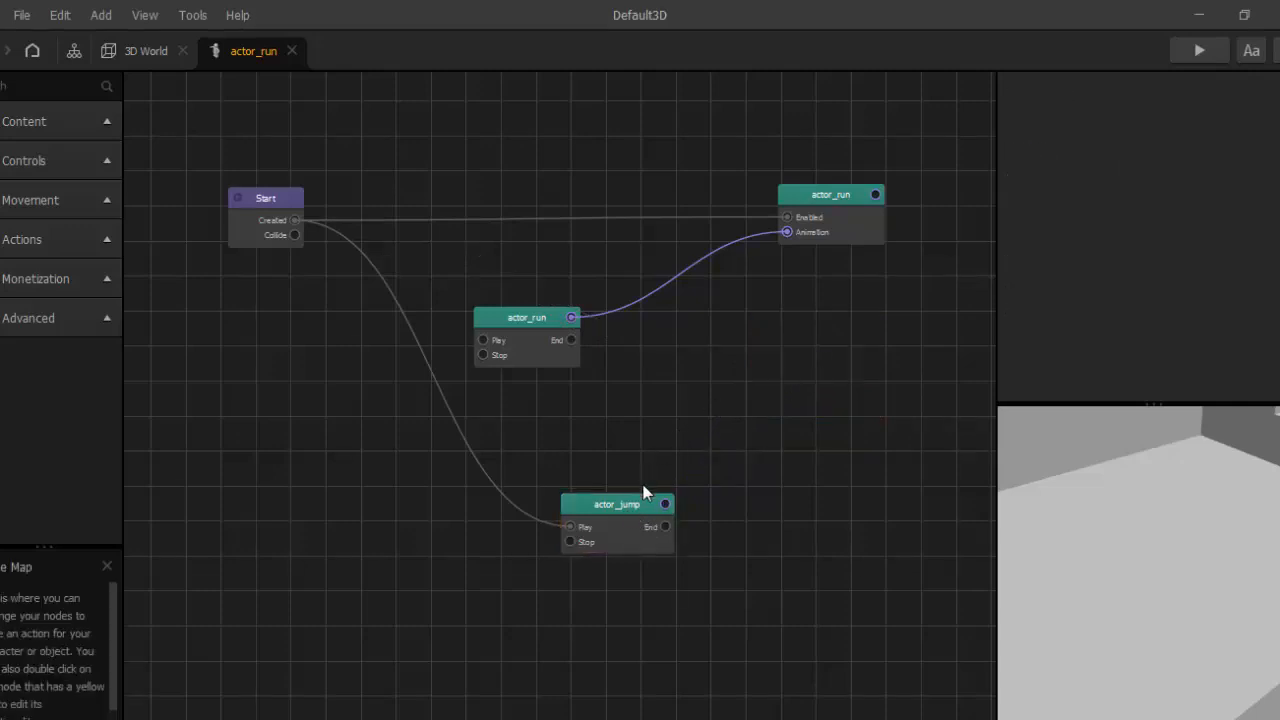
pyautogui.moveTo(632, 504); pyautogui.dragTo(691, 487)
pyautogui.moveTo(566, 491); pyautogui.dragTo(526, 547)
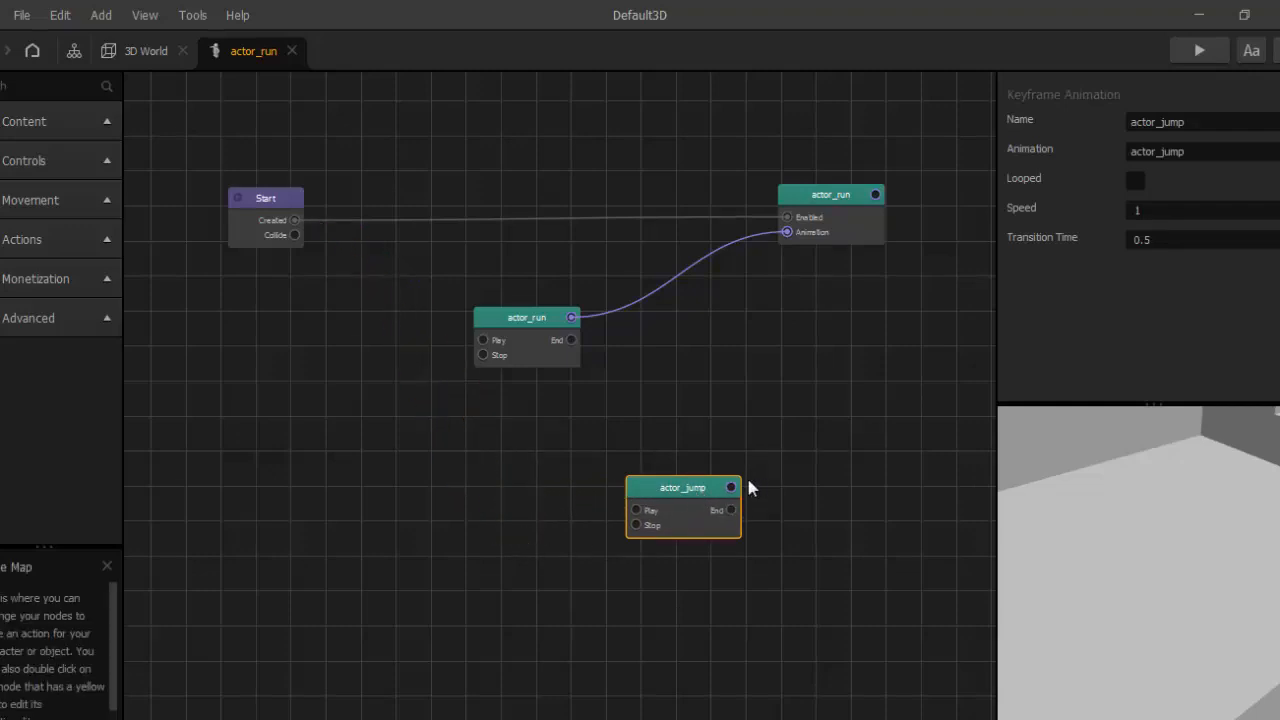
# - Stack the actor_run and actor_jump animation nodes one above the other below the actor_run sub scene node
pyautogui.moveTo(682, 497); pyautogui.dragTo(742, 462)
pyautogui.moveTo(510, 316); pyautogui.dragTo(811, 311)
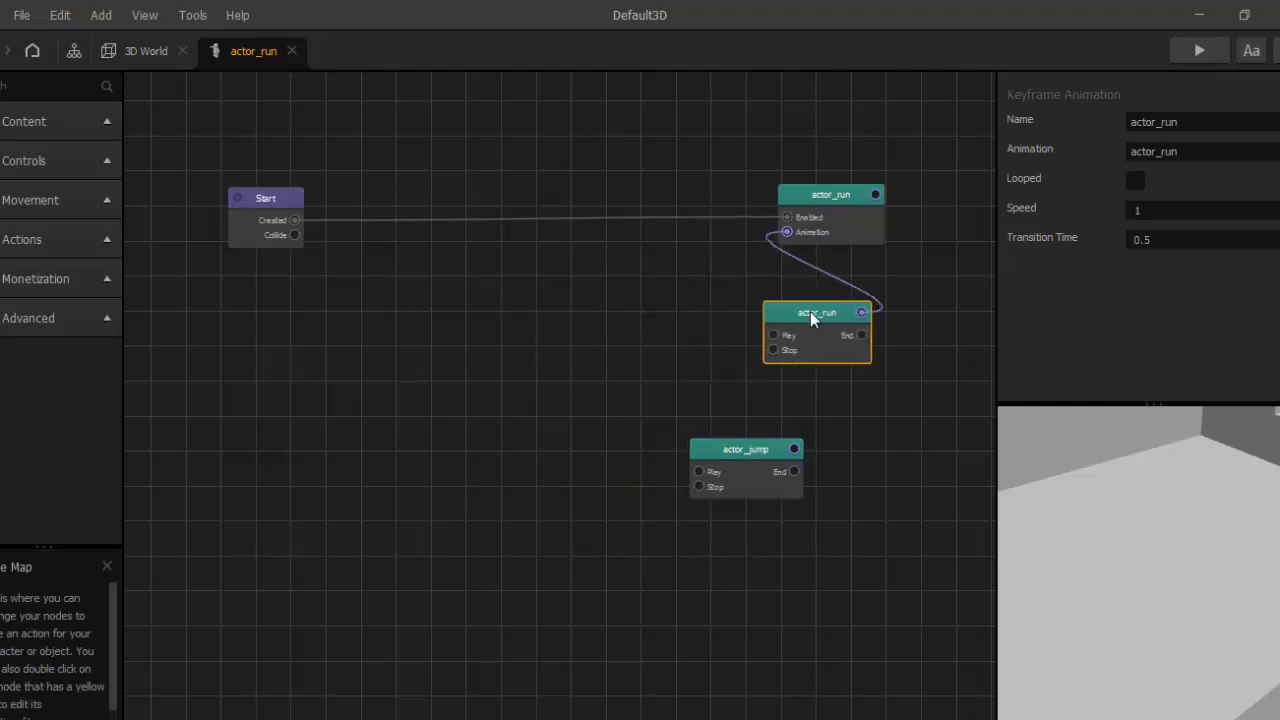
pyautogui.moveTo(678, 276); pyautogui.dragTo(664, 323)
pyautogui.moveTo(826, 371); pyautogui.dragTo(744, 416)
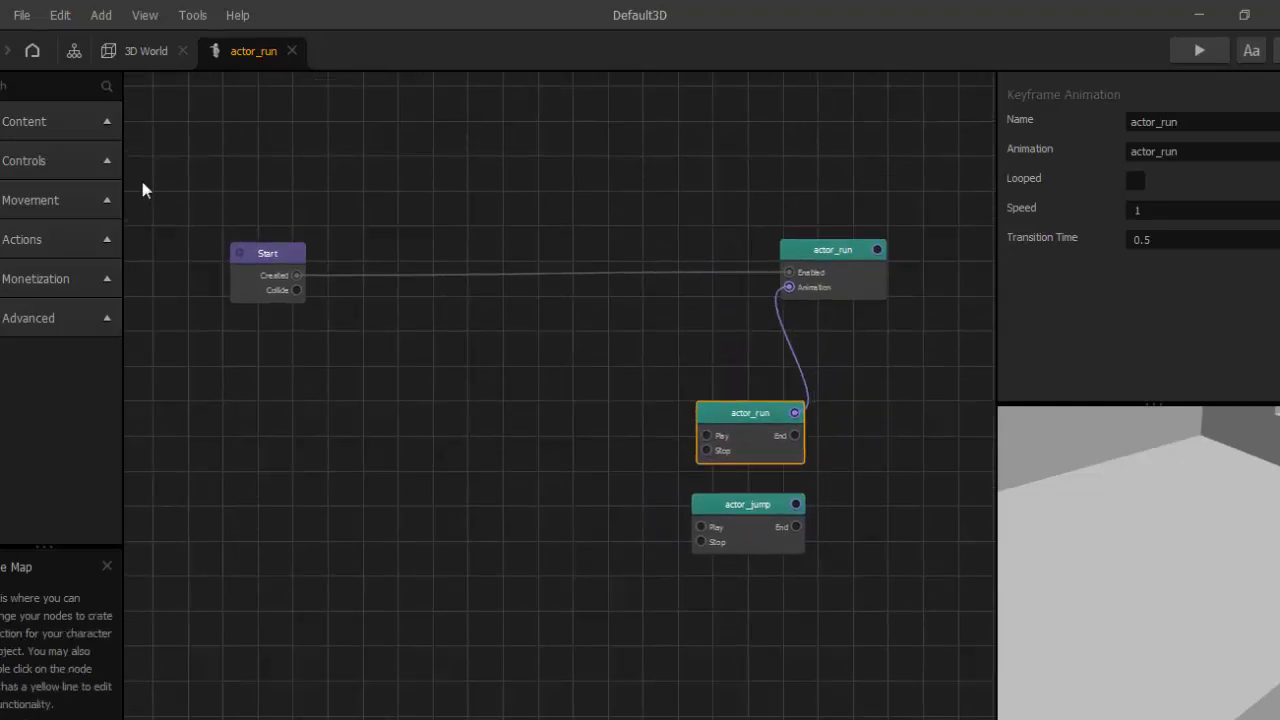
# - Add a Touch node below Start and connect Start's Created output to its Enabled input
pyautogui.click(99, 162)
pyautogui.moveTo(10, 215); pyautogui.dragTo(365, 460)
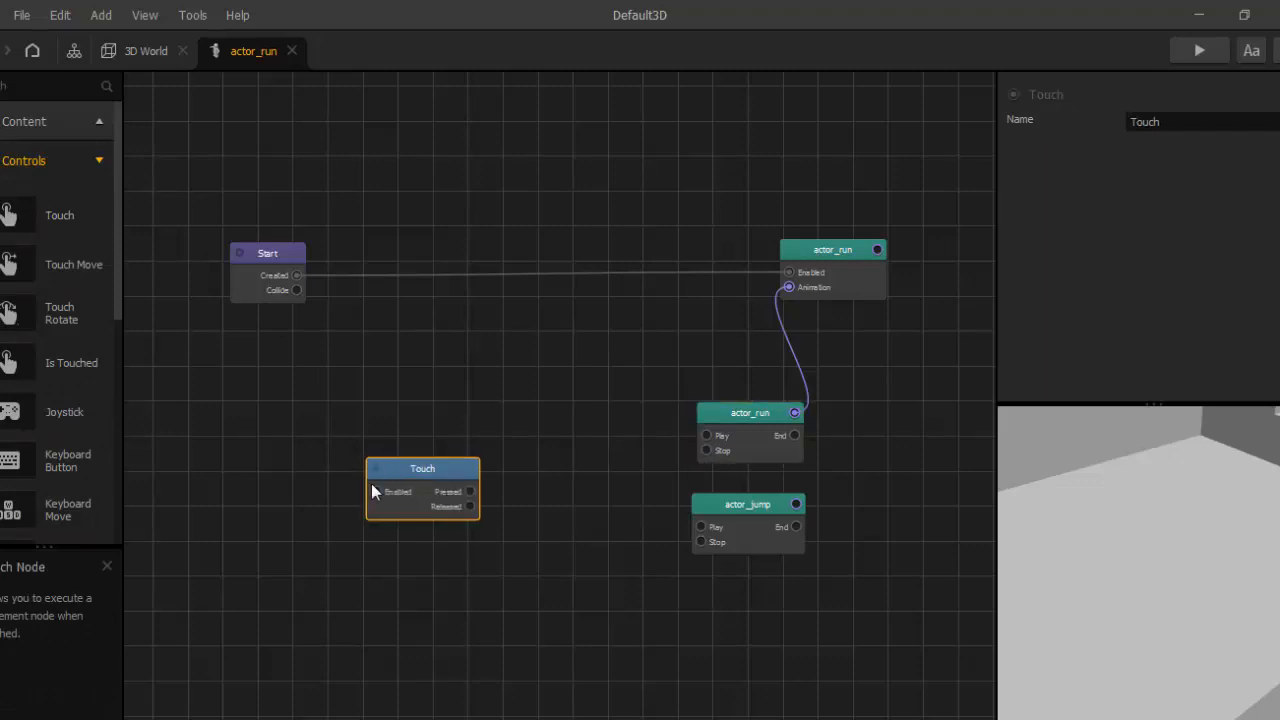
pyautogui.moveTo(374, 491); pyautogui.dragTo(297, 276)
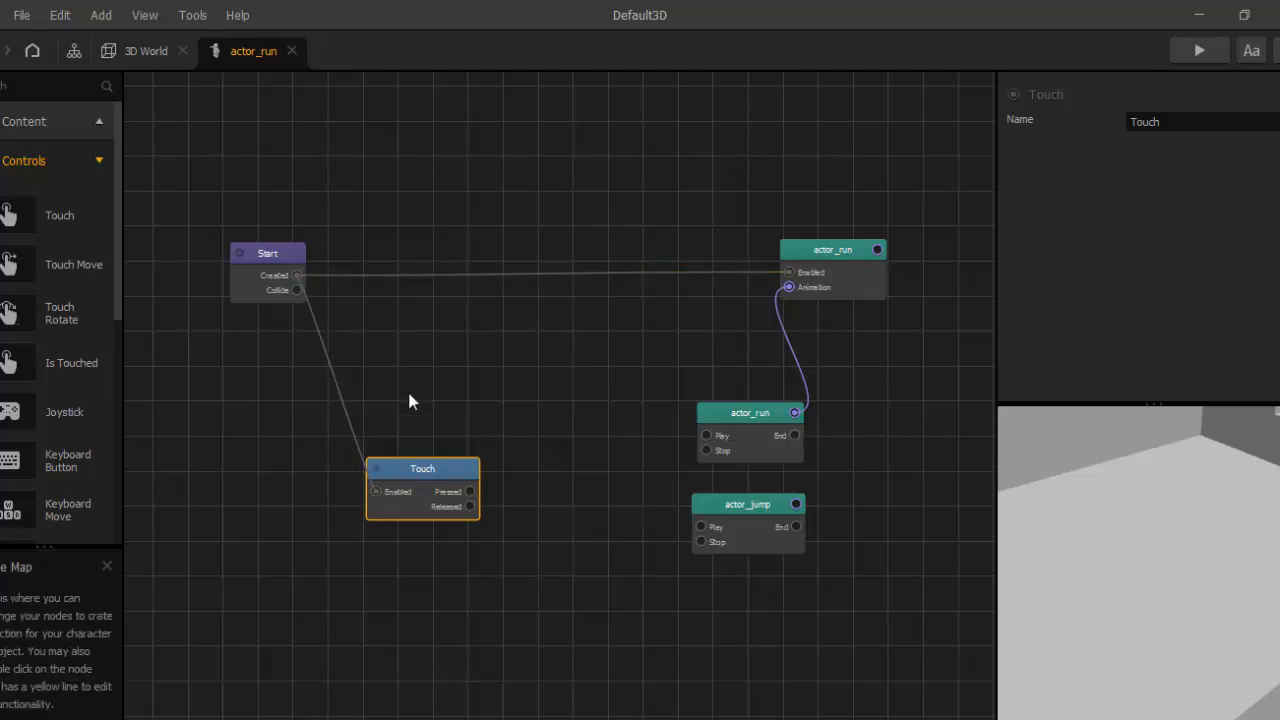
pyautogui.moveTo(390, 474); pyautogui.dragTo(297, 436)
# - Add a Jump node and a Move node to the node map, one below the other above Start's connection line
pyautogui.click(95, 158)
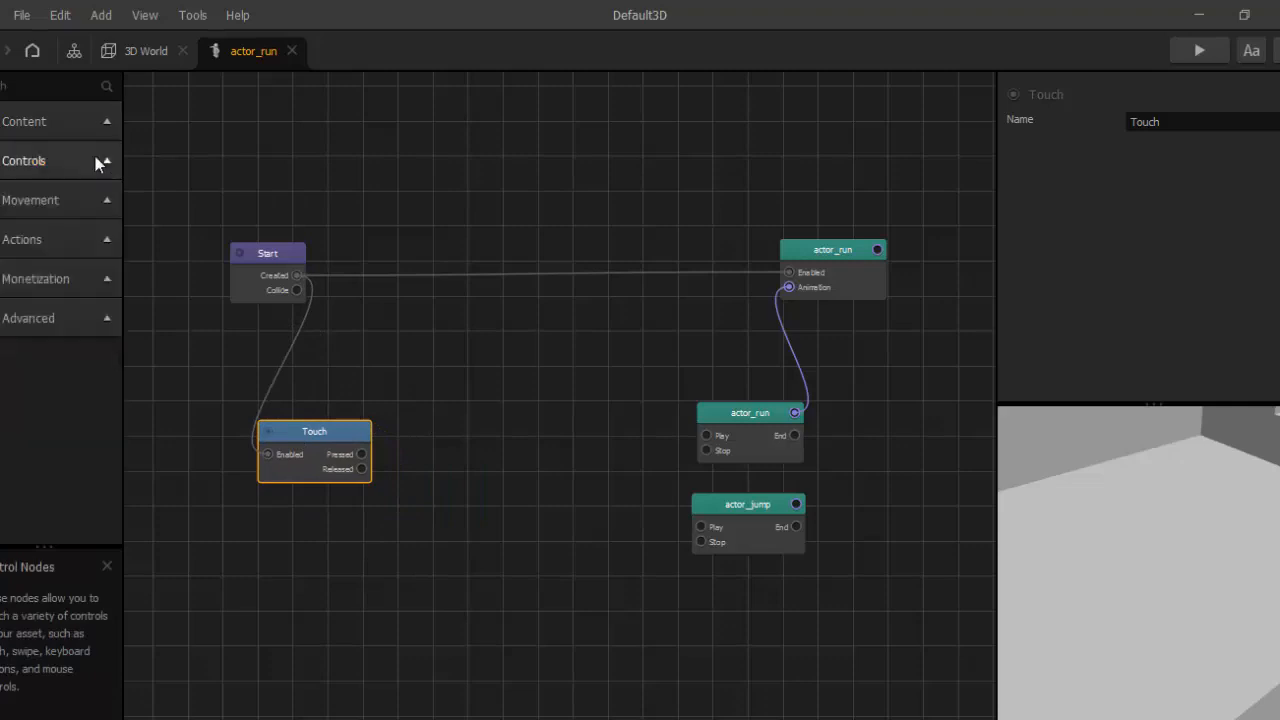
pyautogui.click(95, 200)
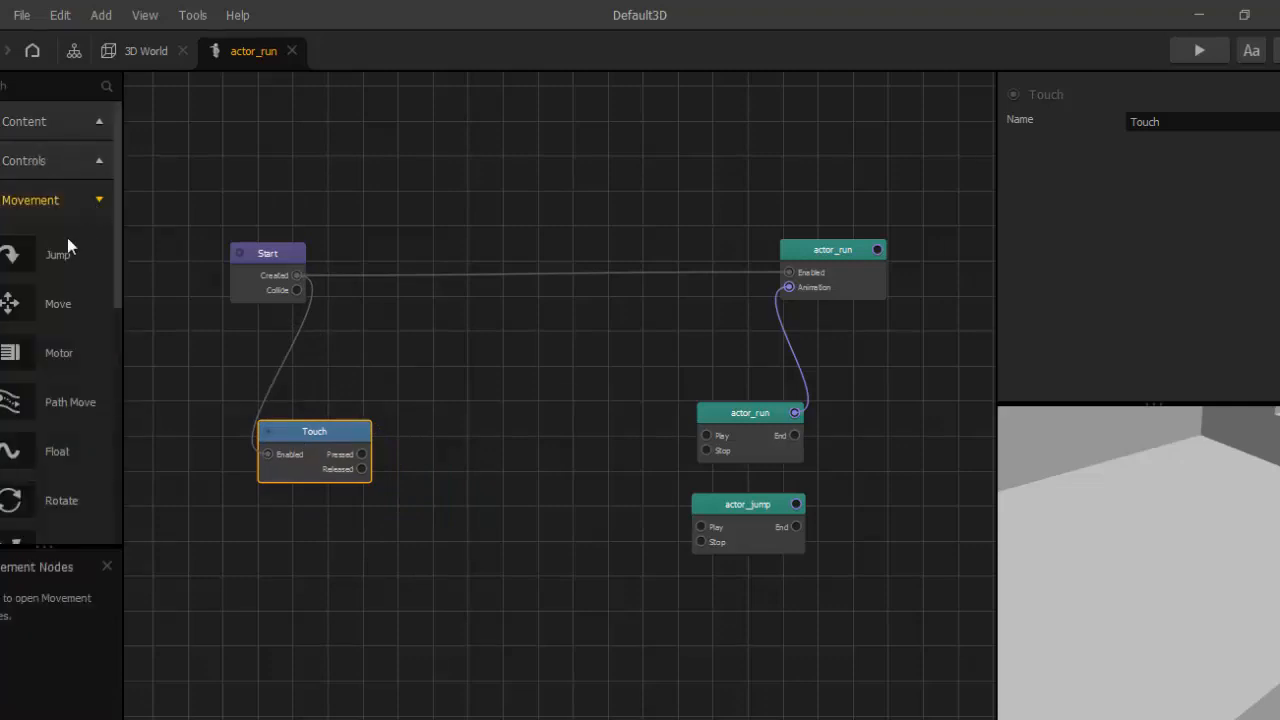
pyautogui.moveTo(25, 255); pyautogui.dragTo(629, 118)
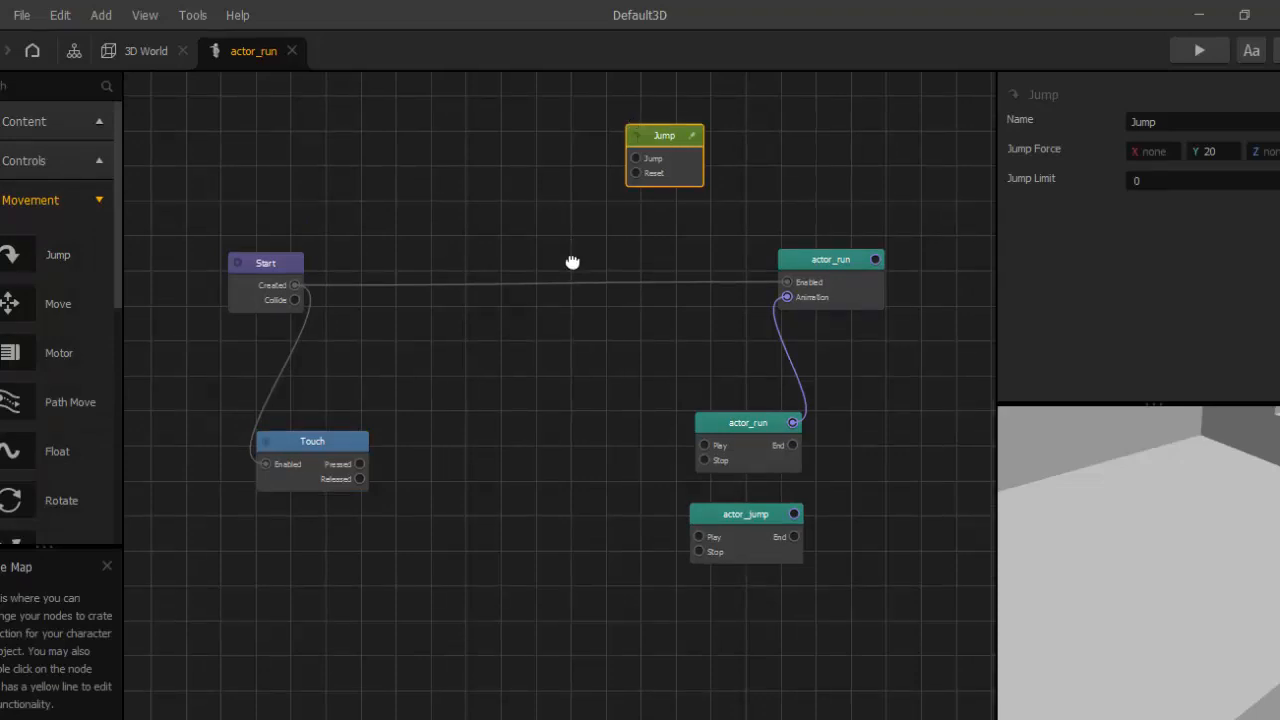
pyautogui.moveTo(572, 262); pyautogui.dragTo(566, 286)
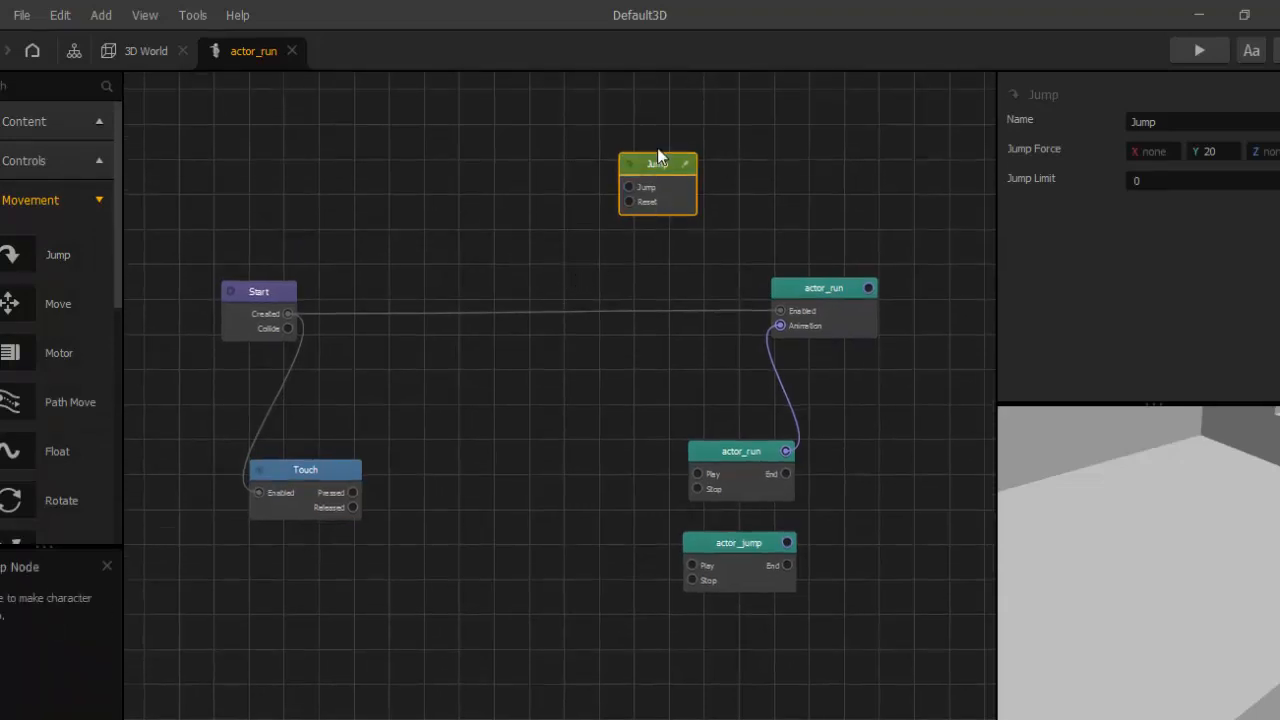
pyautogui.moveTo(657, 155); pyautogui.dragTo(654, 121)
pyautogui.moveTo(15, 305); pyautogui.dragTo(459, 294)
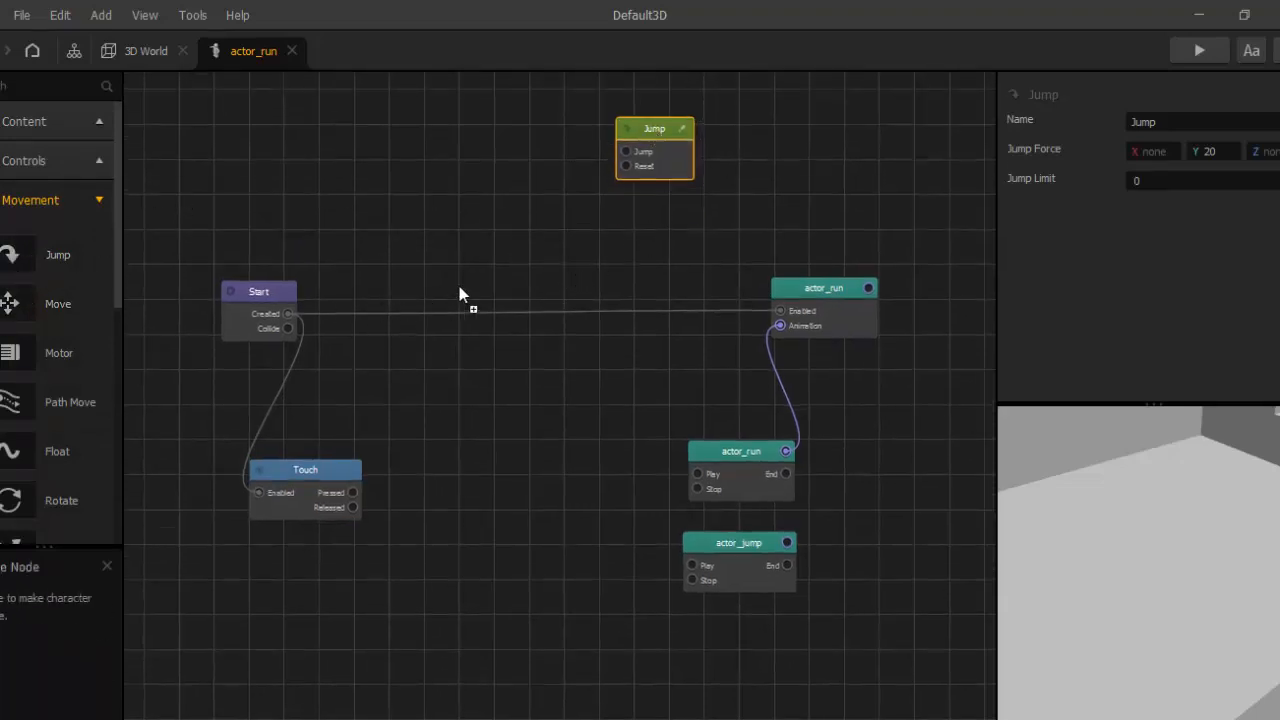
pyautogui.moveTo(636, 250); pyautogui.dragTo(652, 228)
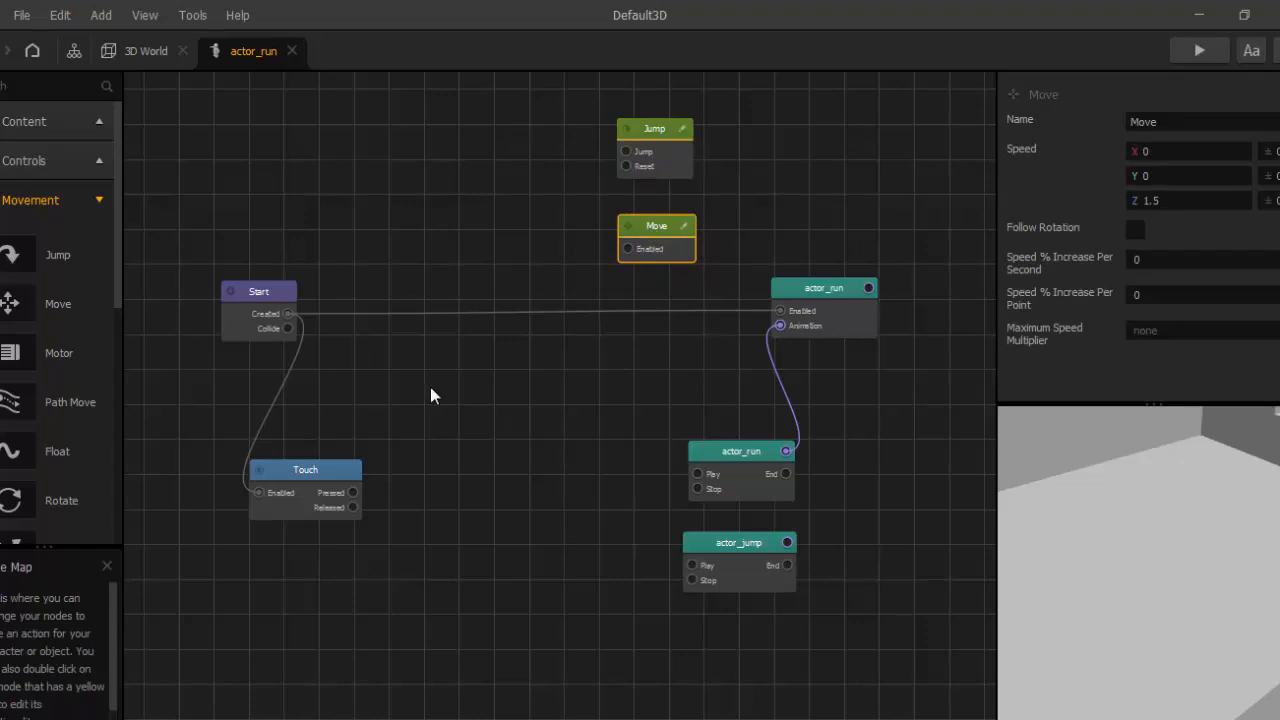
pyautogui.moveTo(440, 398); pyautogui.dragTo(475, 406)
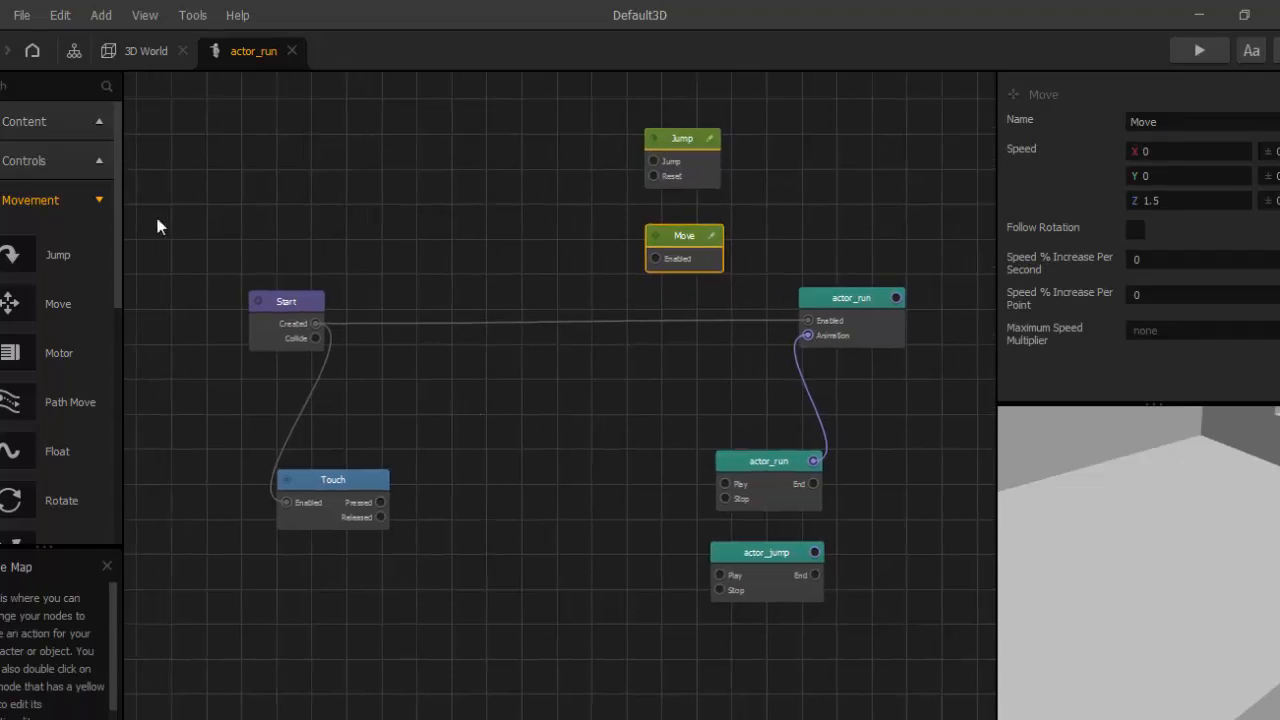
# - Add an If Collide node enabled by Start's Created output and connect its Collide output to Jump's Reset input
pyautogui.click(101, 200)
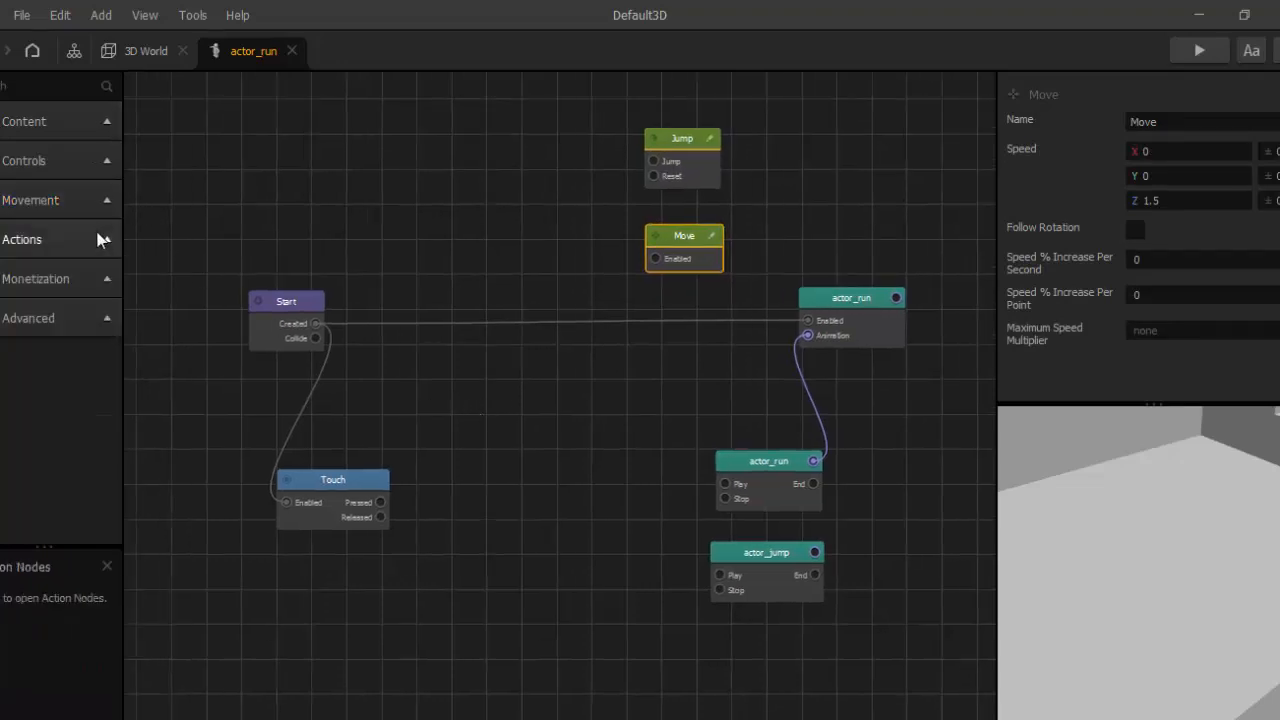
pyautogui.click(97, 240)
pyautogui.moveTo(20, 296); pyautogui.dragTo(415, 155)
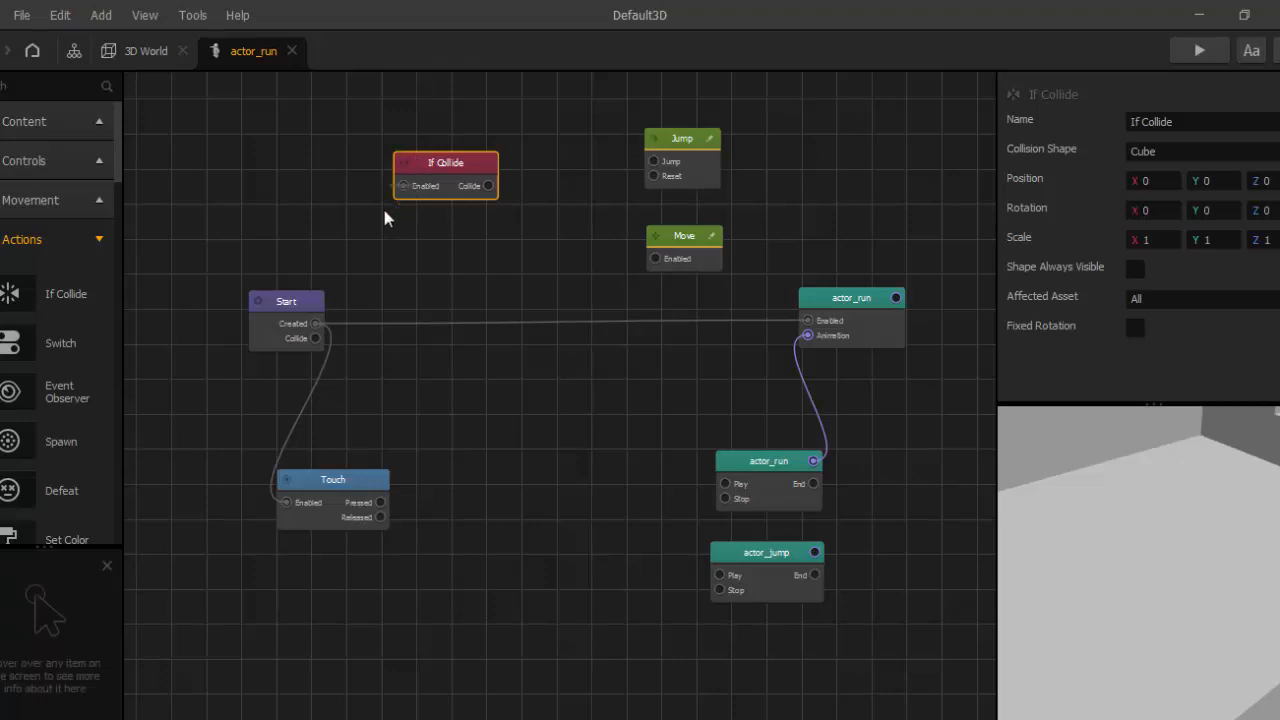
pyautogui.moveTo(335, 299); pyautogui.dragTo(316, 323)
pyautogui.moveTo(450, 168); pyautogui.dragTo(447, 141)
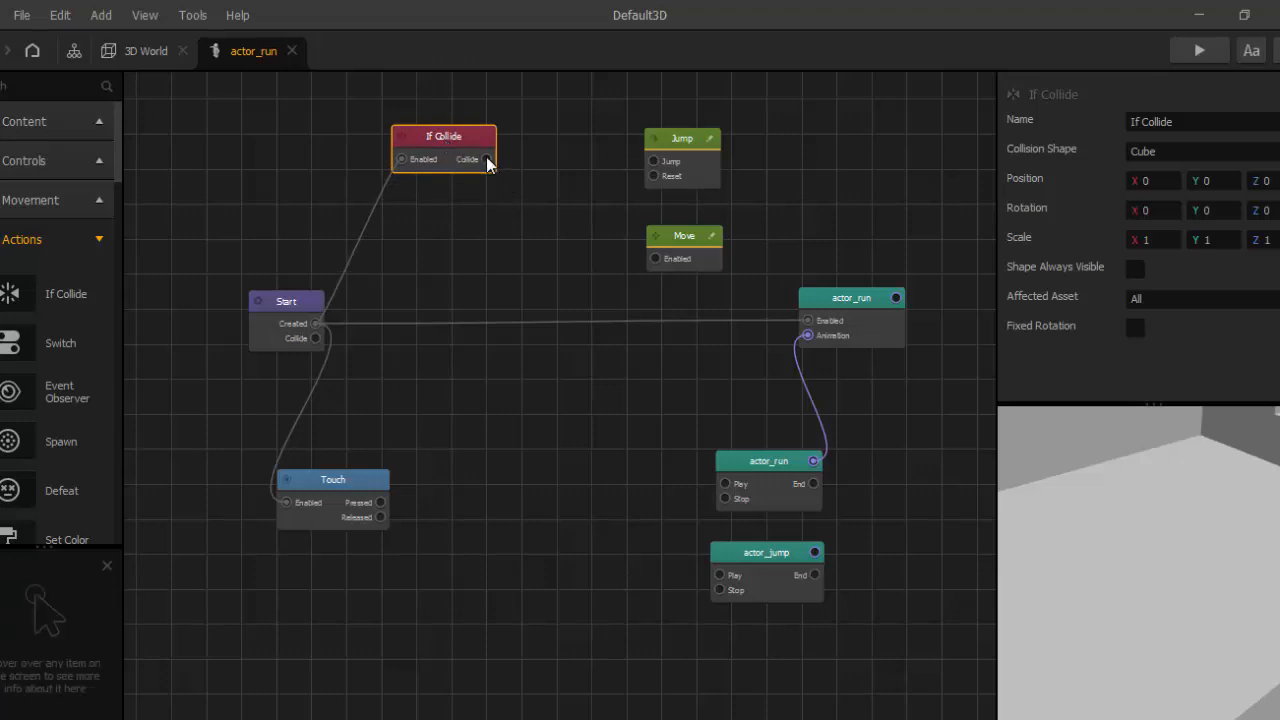
pyautogui.moveTo(486, 159); pyautogui.dragTo(654, 177)
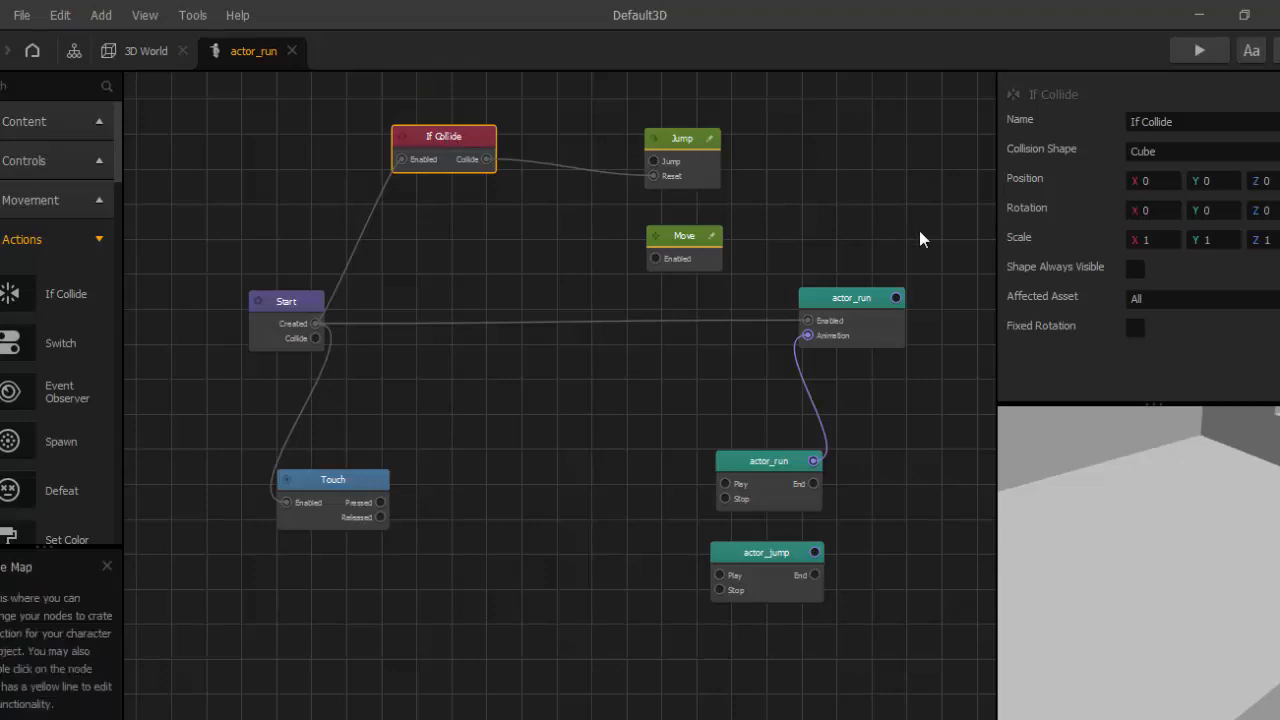
# - Set the If Collide node's Affected Asset to building_1.obj and slightly reposition the If Collide and Touch nodes
pyautogui.click(1145, 296)
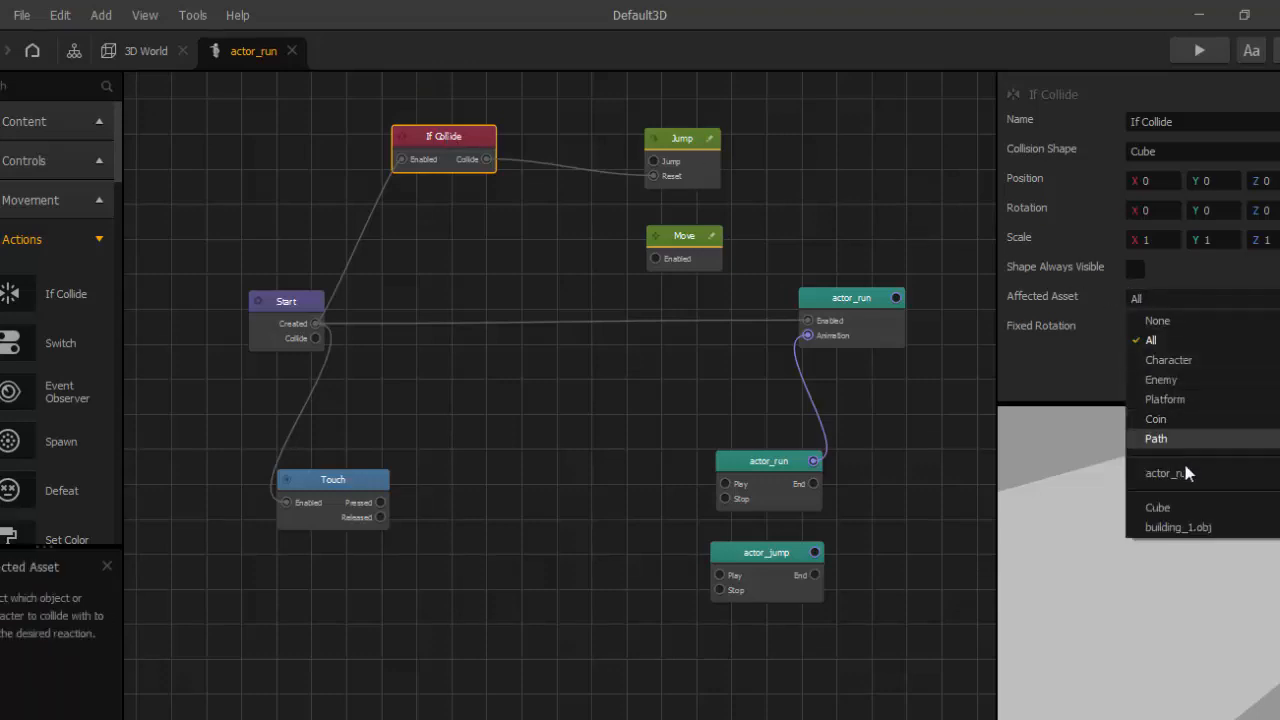
pyautogui.click(1180, 528)
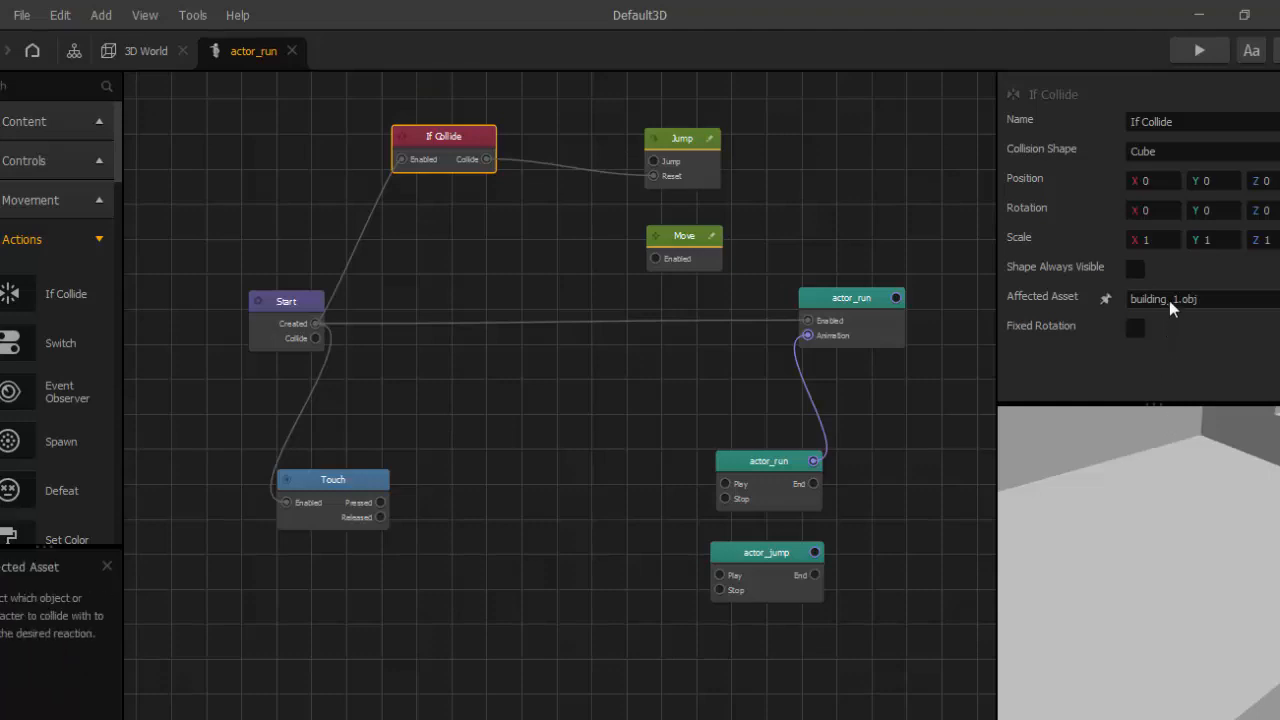
pyautogui.moveTo(443, 140); pyautogui.dragTo(434, 146)
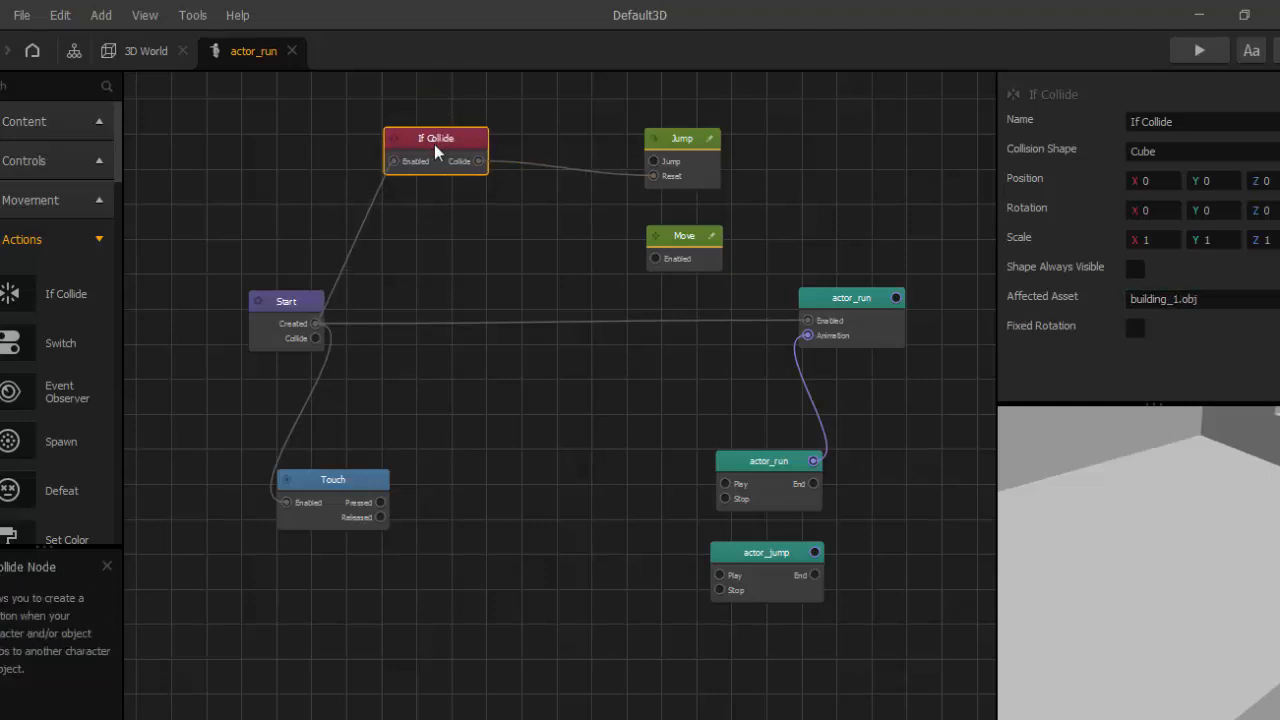
pyautogui.moveTo(349, 480); pyautogui.dragTo(341, 480)
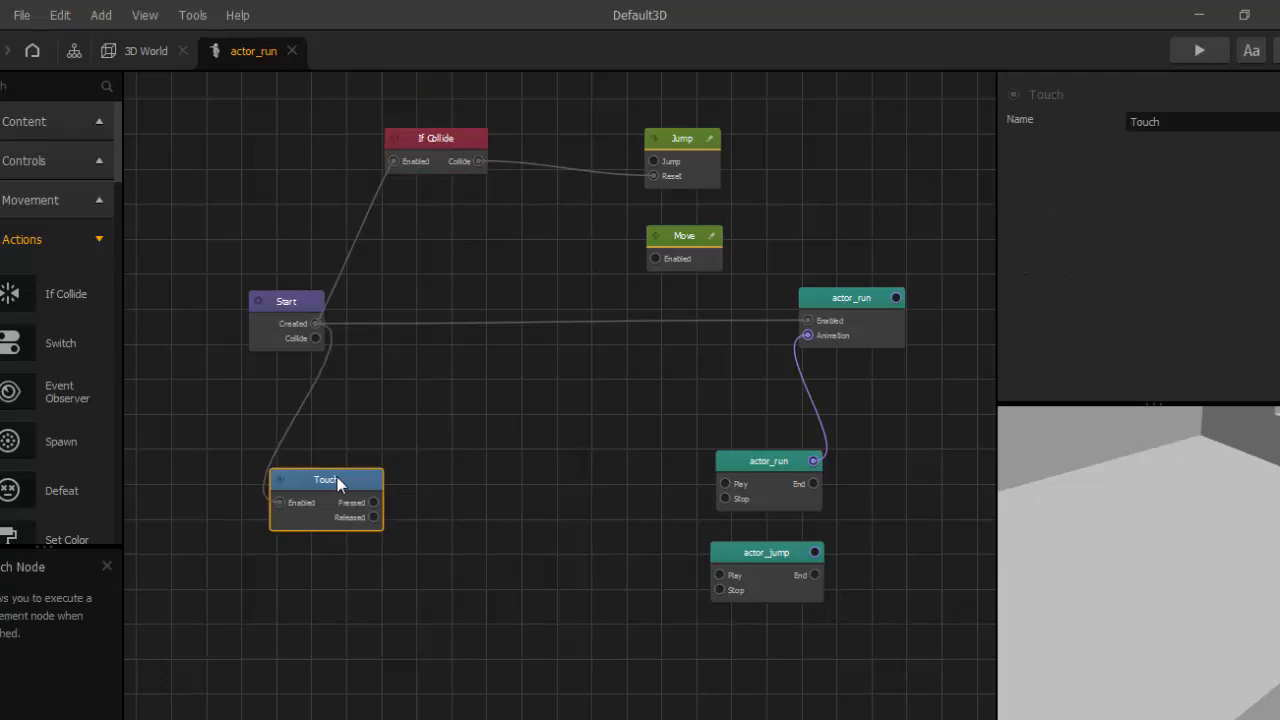
# - Add a State Machine node between Touch and the animation nodes and give it three states
pyautogui.click(89, 244)
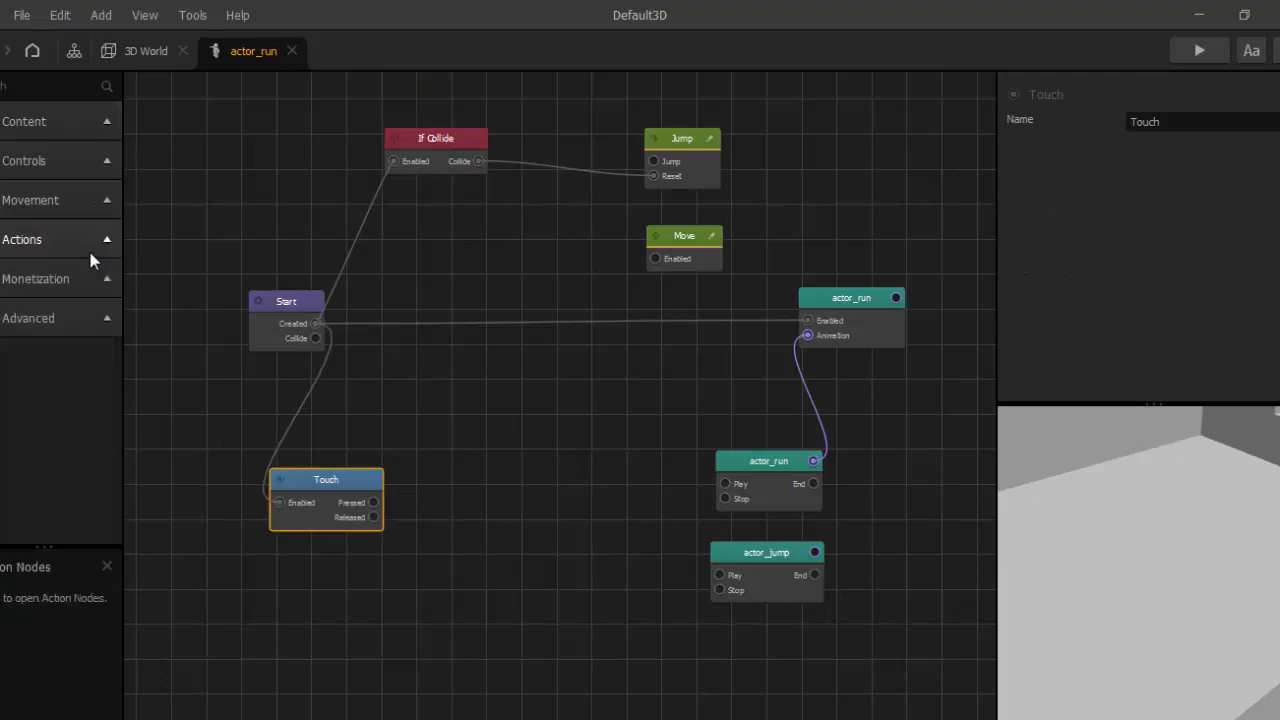
pyautogui.click(100, 317)
pyautogui.moveTo(53, 410); pyautogui.dragTo(475, 514)
pyautogui.click(508, 538)
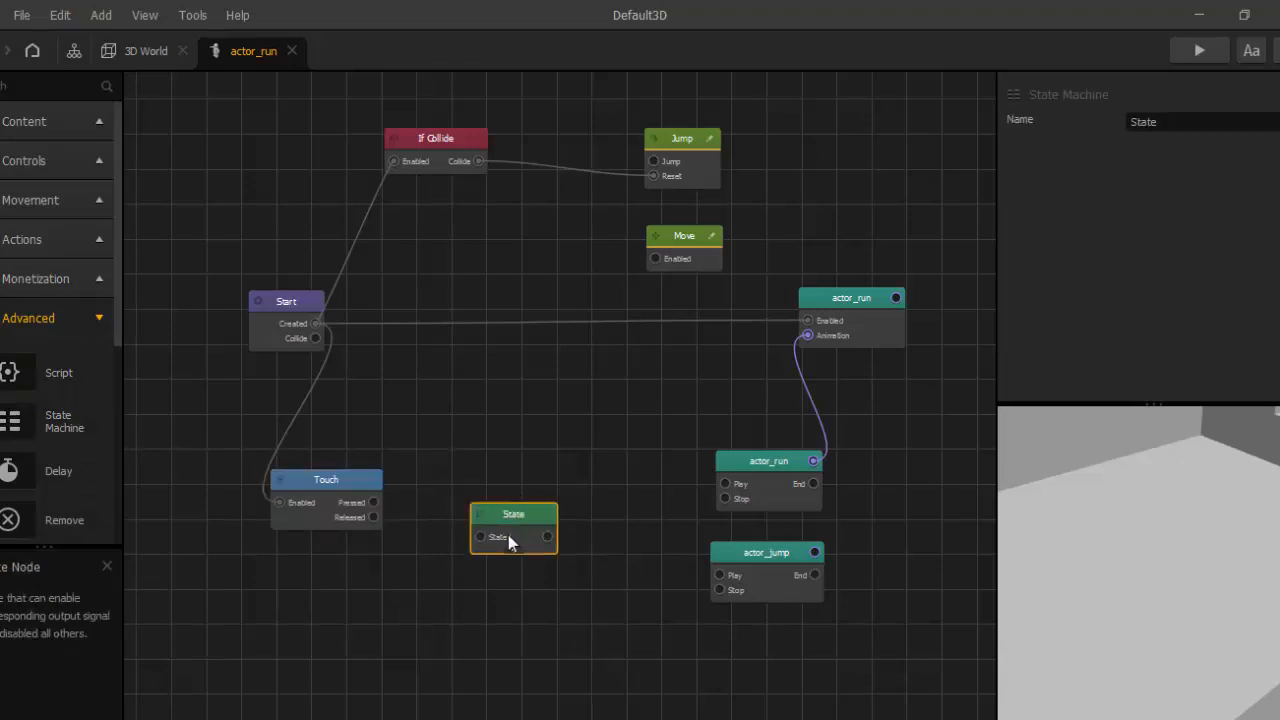
pyautogui.scroll(4, 512, 550)
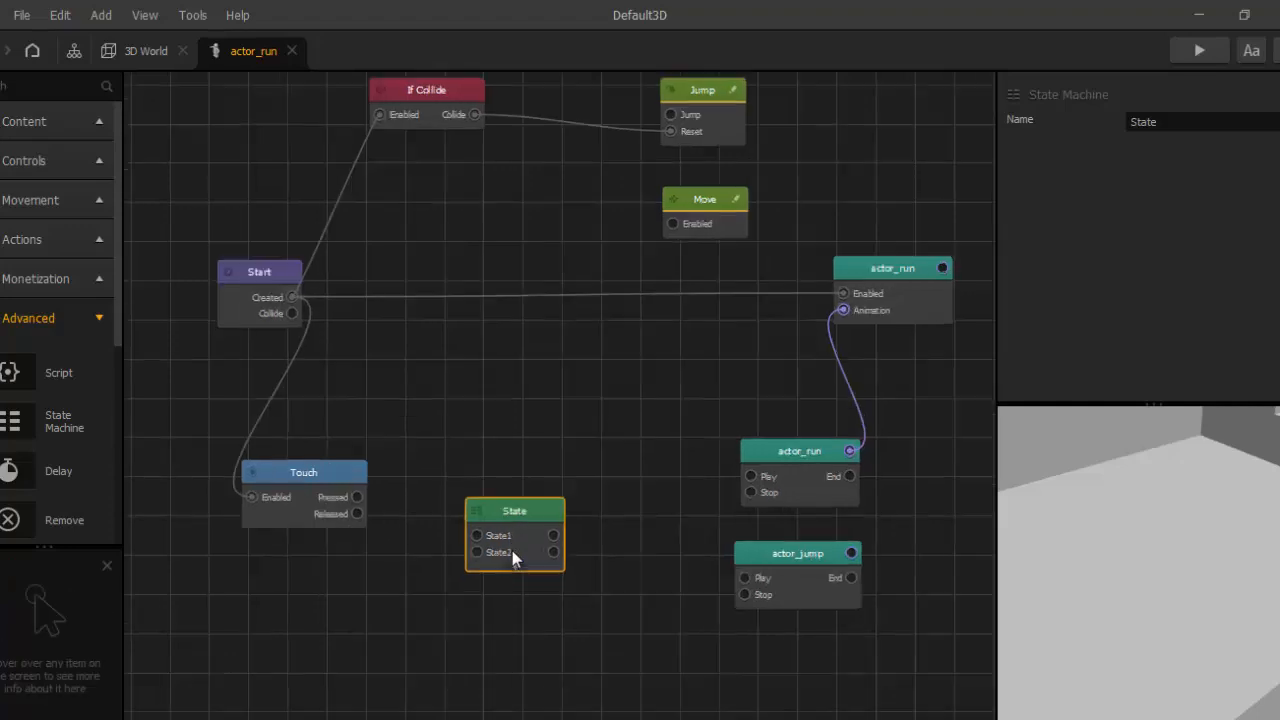
pyautogui.click(517, 573)
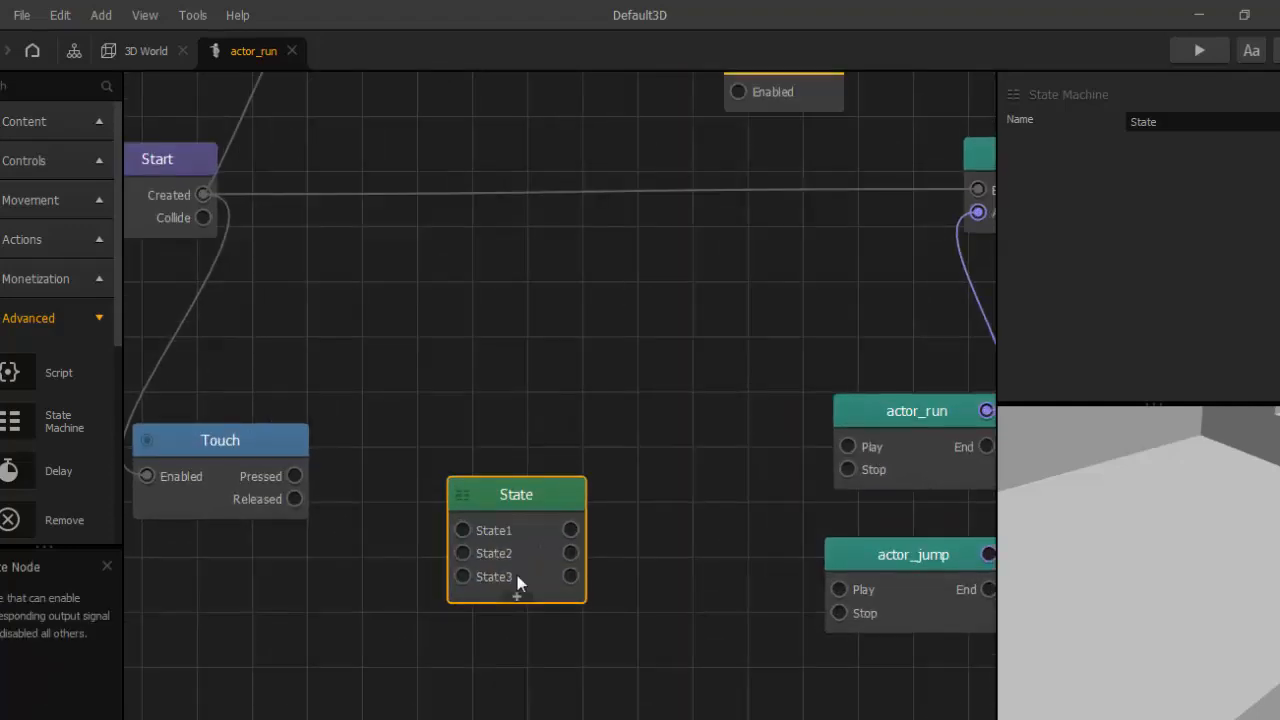
pyautogui.moveTo(516, 502); pyautogui.dragTo(511, 480)
pyautogui.scroll(-1, 502, 436)
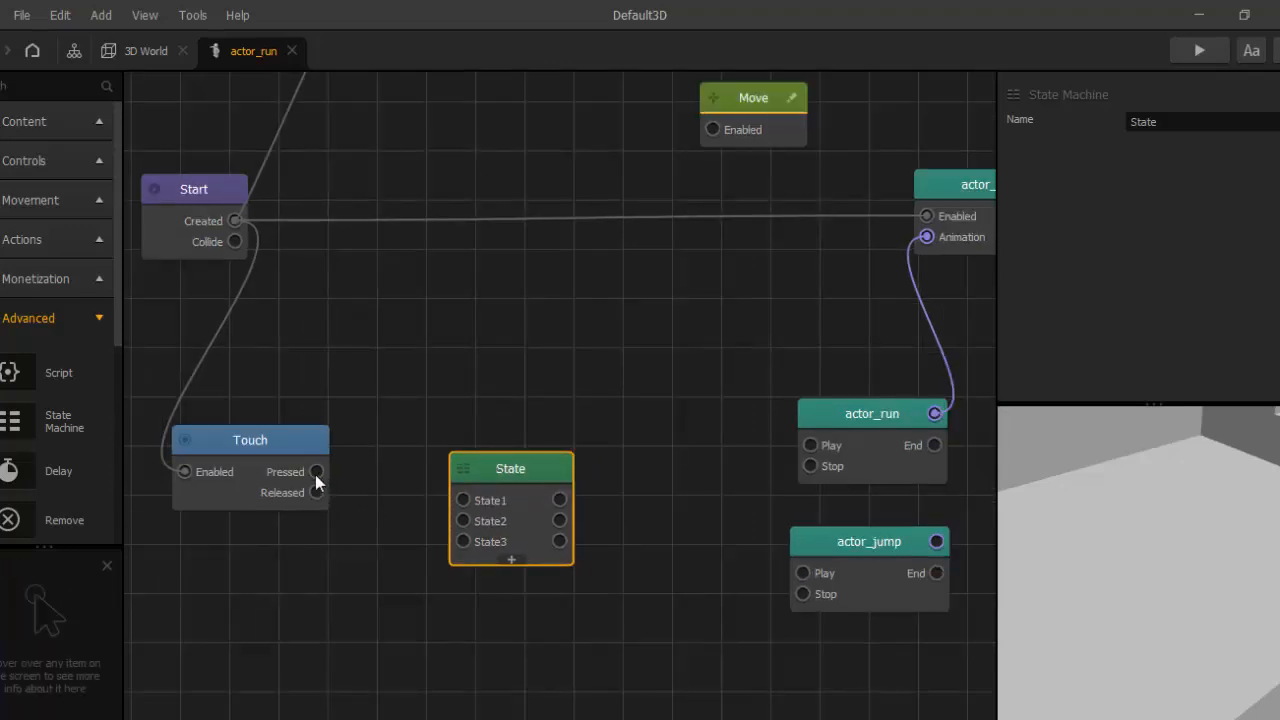
# - Route Touch's Pressed output through State2 to the actor_jump animation's Play input and rename that state to jump
pyautogui.moveTo(316, 472); pyautogui.dragTo(466, 530)
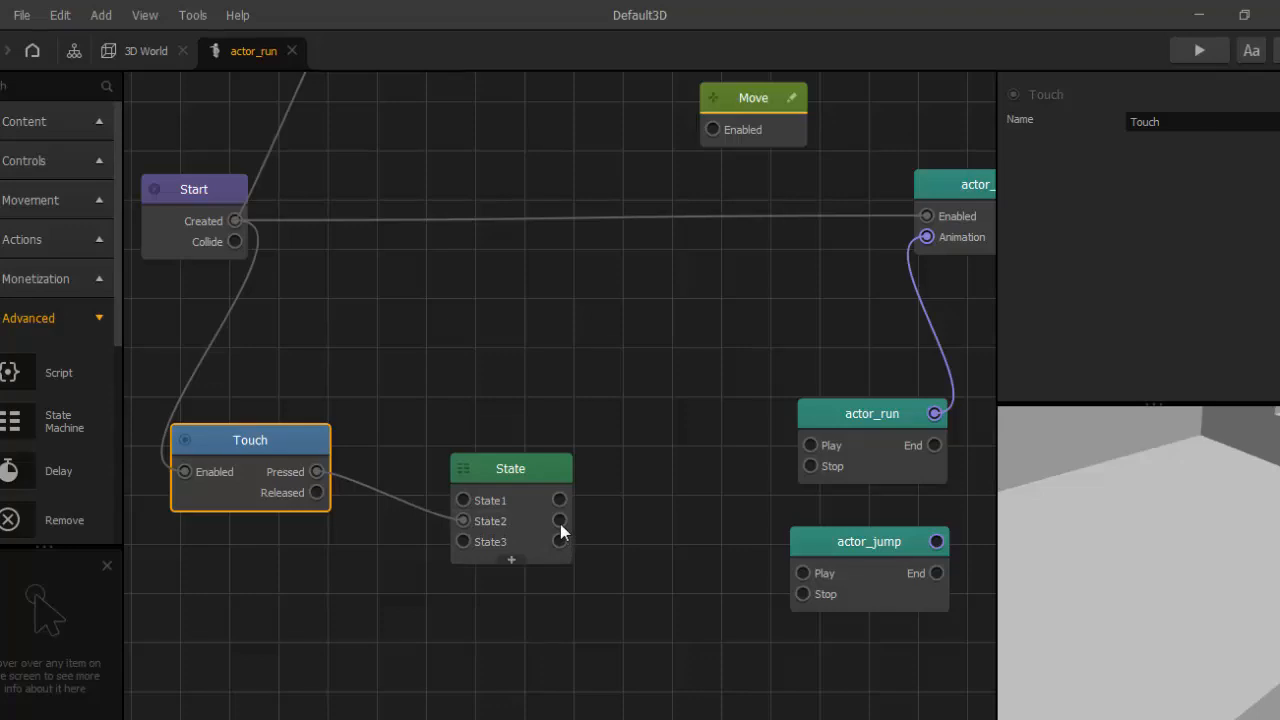
pyautogui.moveTo(560, 520); pyautogui.dragTo(807, 572)
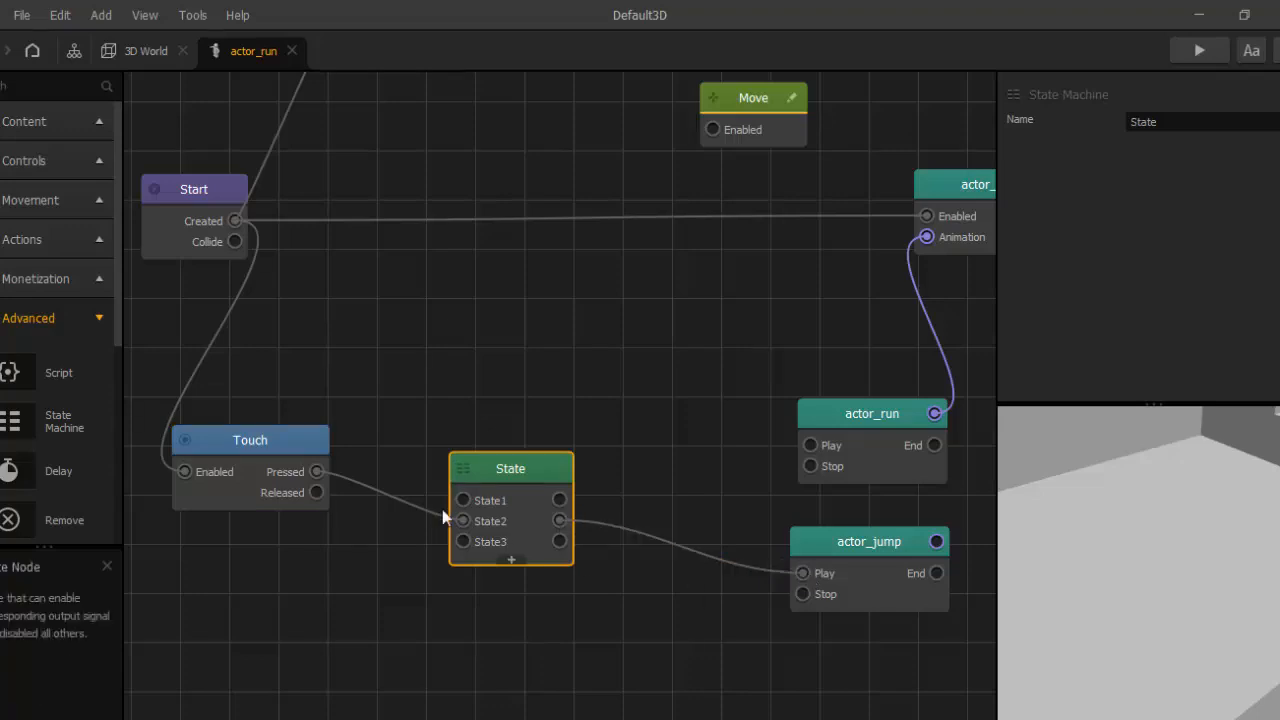
pyautogui.doubleClick(490, 521)
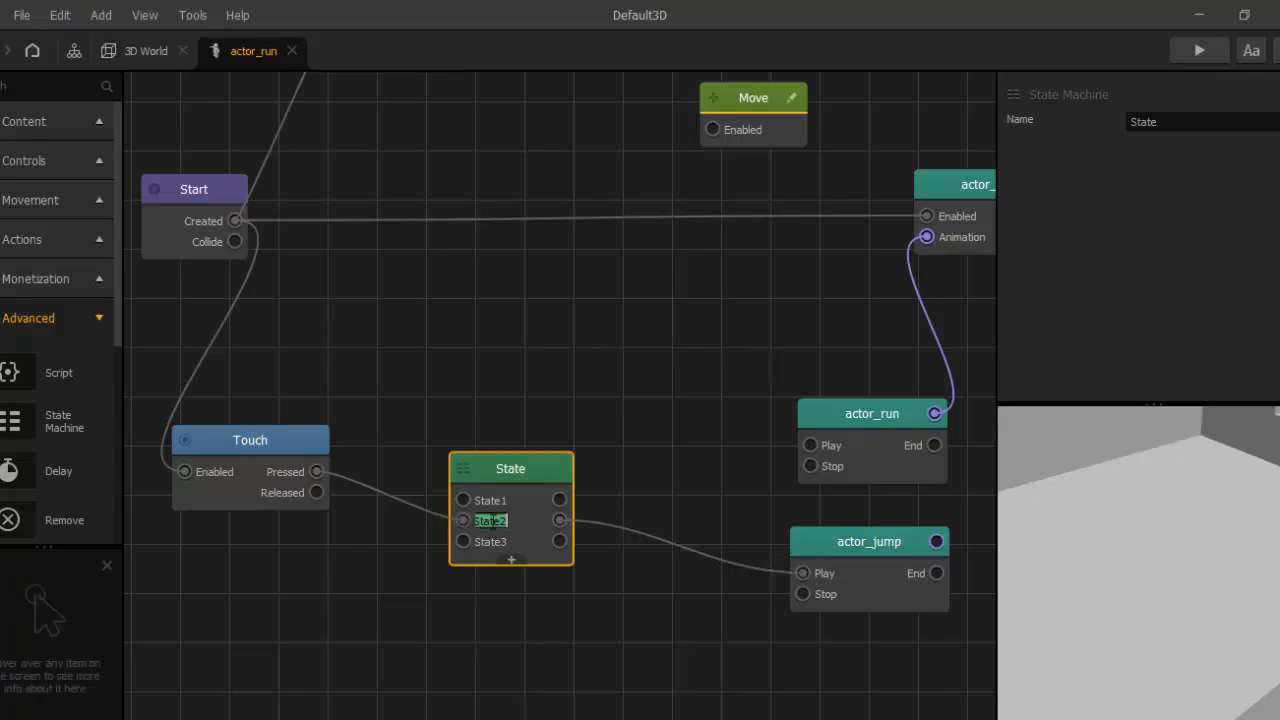
pyautogui.write('jump')
pyautogui.press('Return')
# - Route Touch's Released output through State3 to the actor_run animation's Play input and rename that state to run
pyautogui.moveTo(317, 491); pyautogui.dragTo(463, 546)
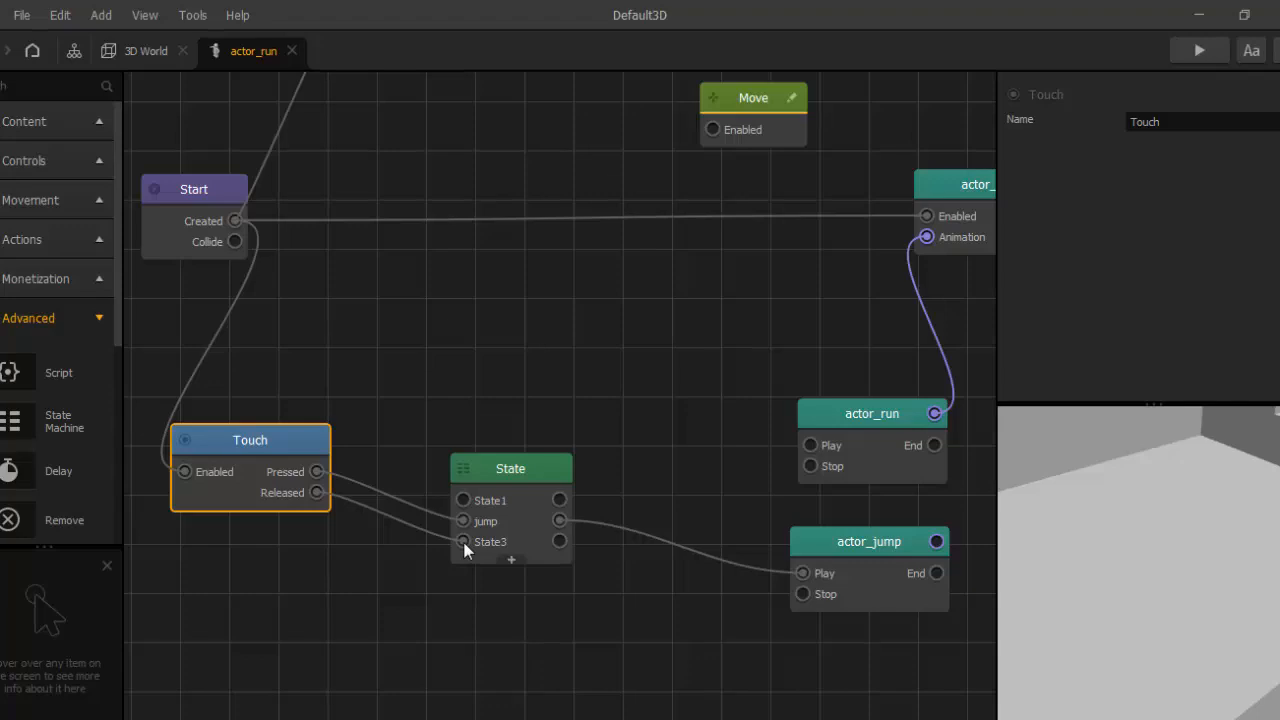
pyautogui.doubleClick(491, 542)
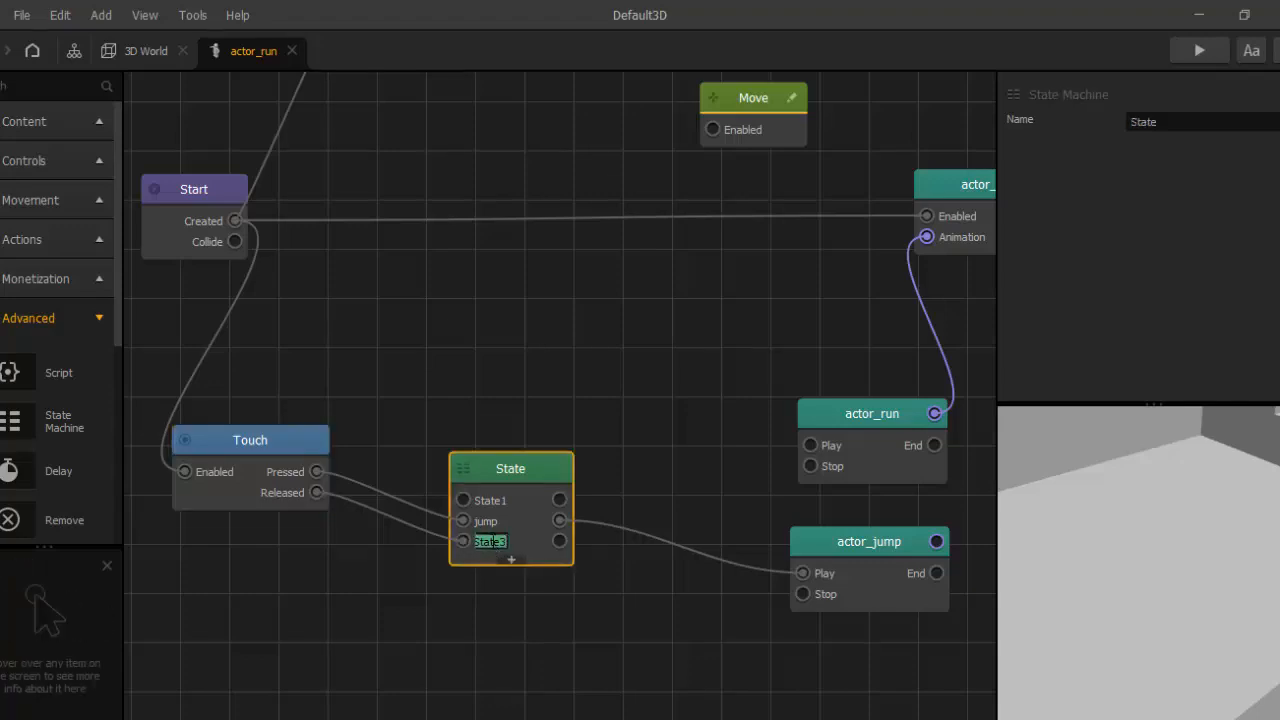
pyautogui.write('run')
pyautogui.press('Return')
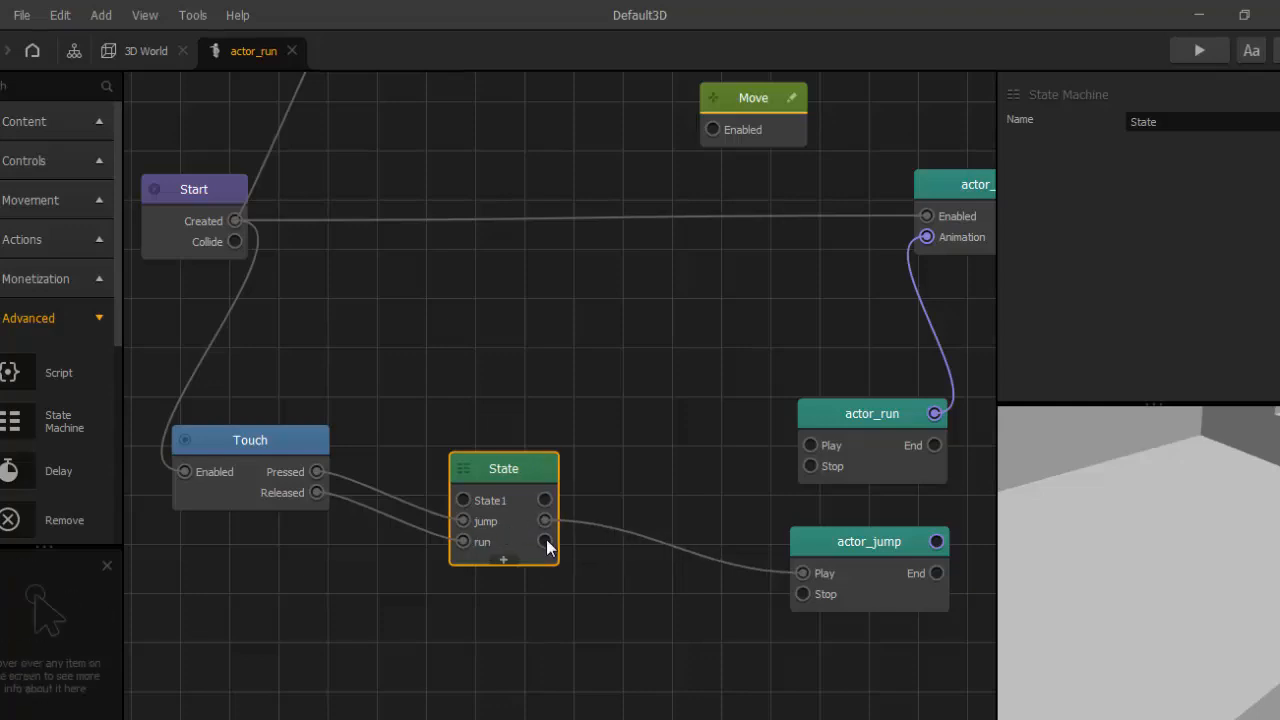
pyautogui.moveTo(546, 541); pyautogui.dragTo(808, 445)
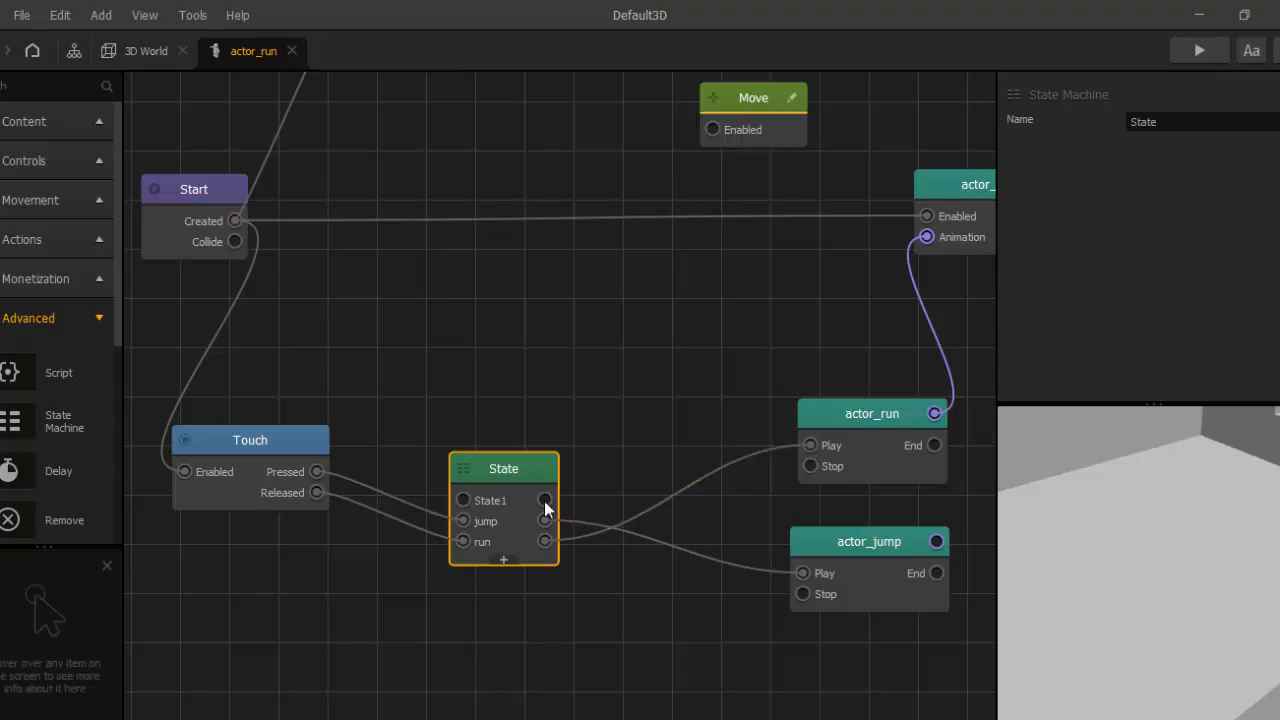
# - Connect State1's output to the actor_run animation's Play input and move the actor_run sub scene node farther from the animation nodes
pyautogui.moveTo(544, 500); pyautogui.dragTo(809, 445)
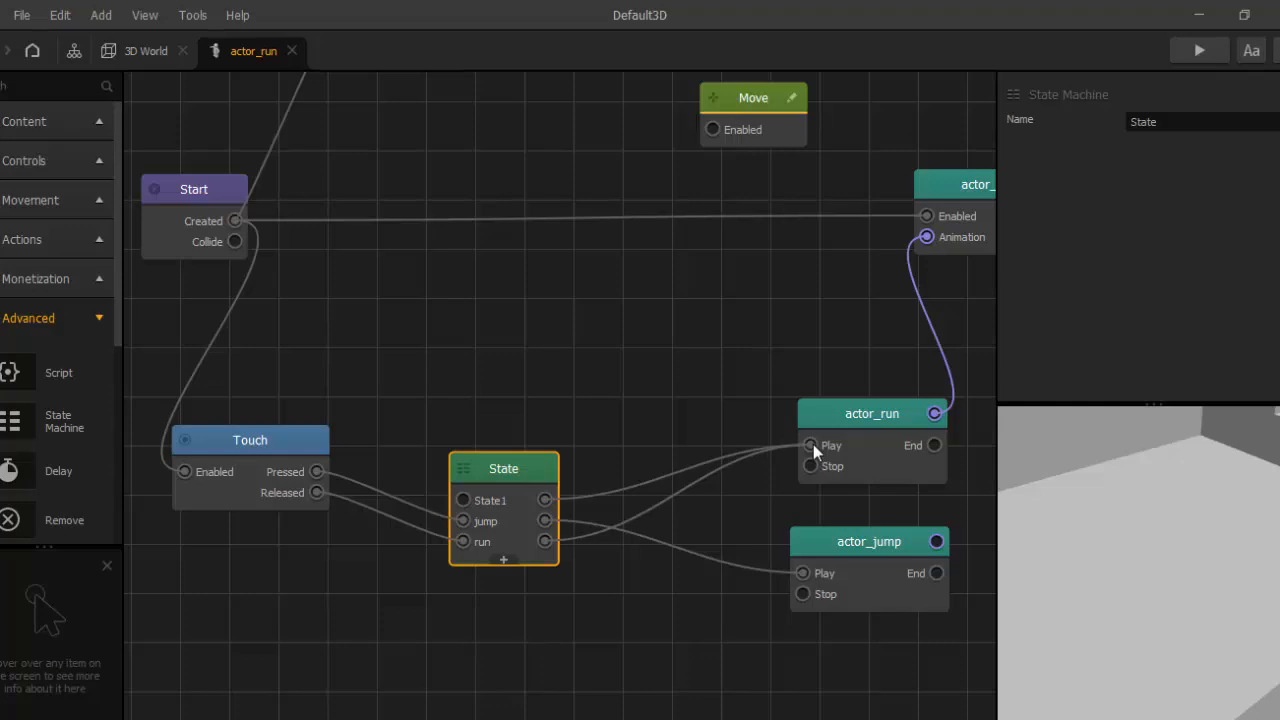
pyautogui.scroll(-2, 808, 446)
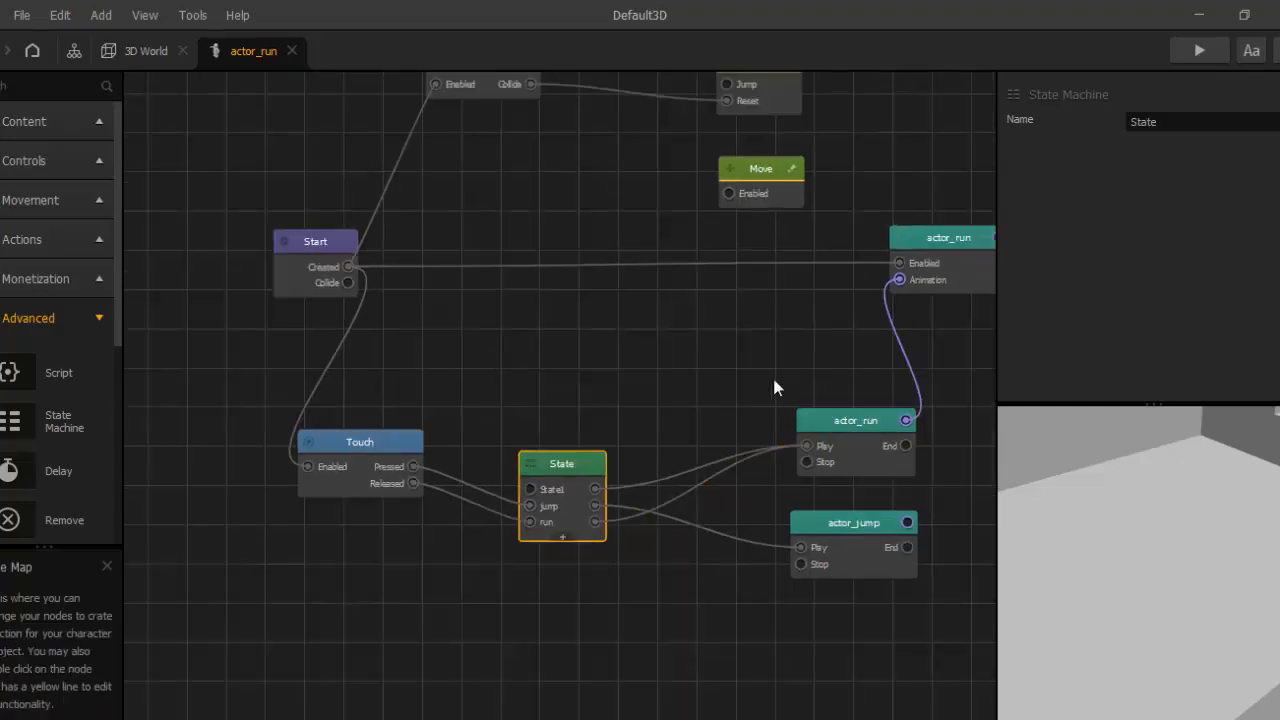
pyautogui.moveTo(772, 374); pyautogui.dragTo(652, 393, button='middle')
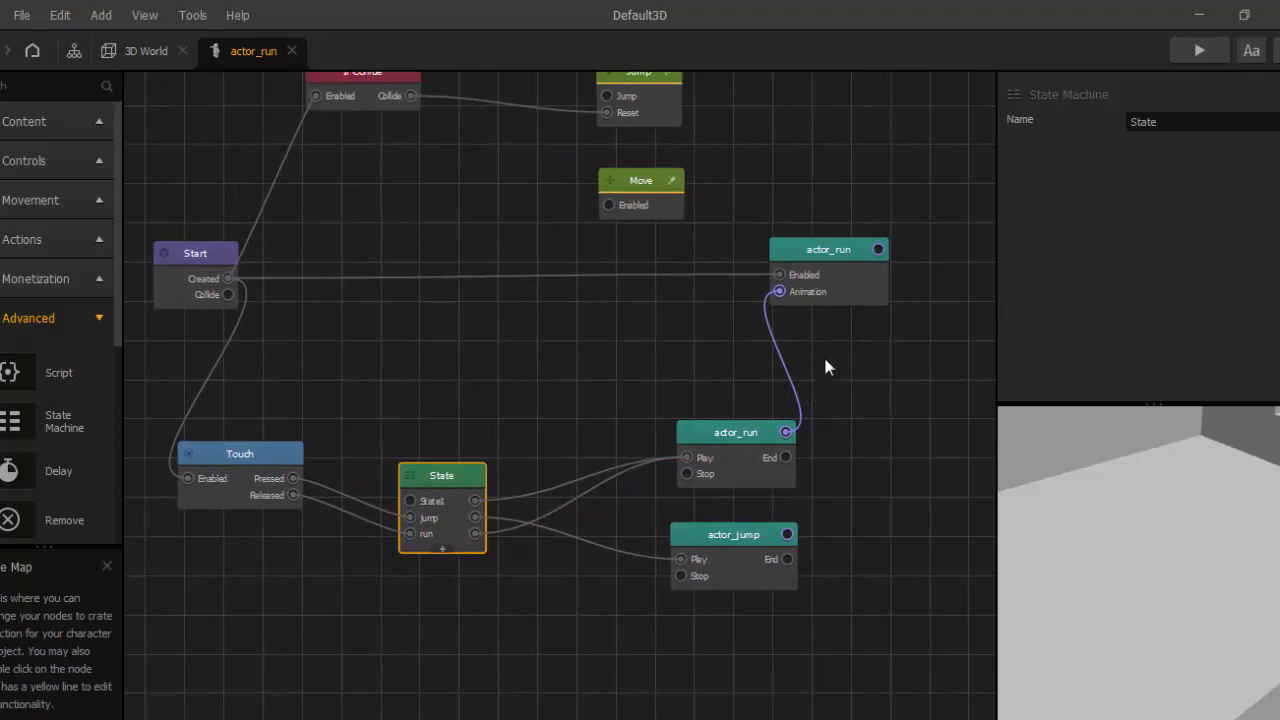
pyautogui.moveTo(823, 259); pyautogui.dragTo(903, 276)
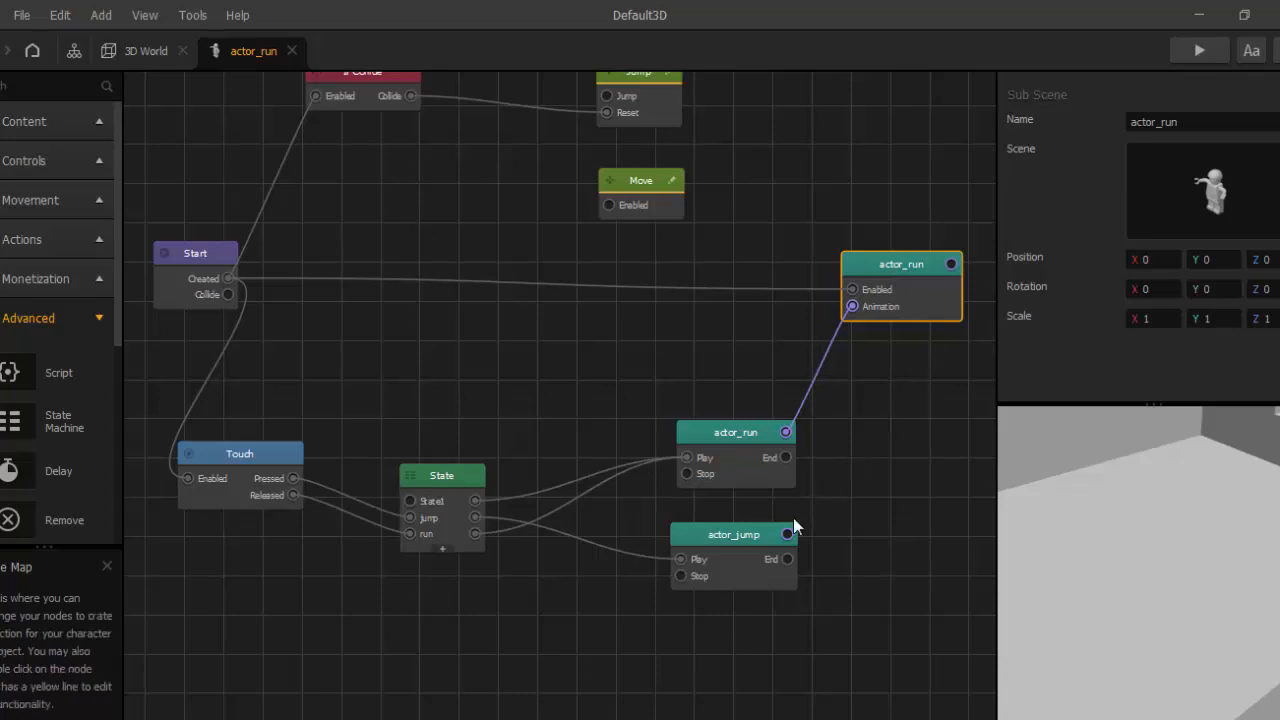
# - Connect the actor_jump animation node to the Animation input of the actor_run sub scene node
pyautogui.moveTo(788, 535); pyautogui.dragTo(856, 318)
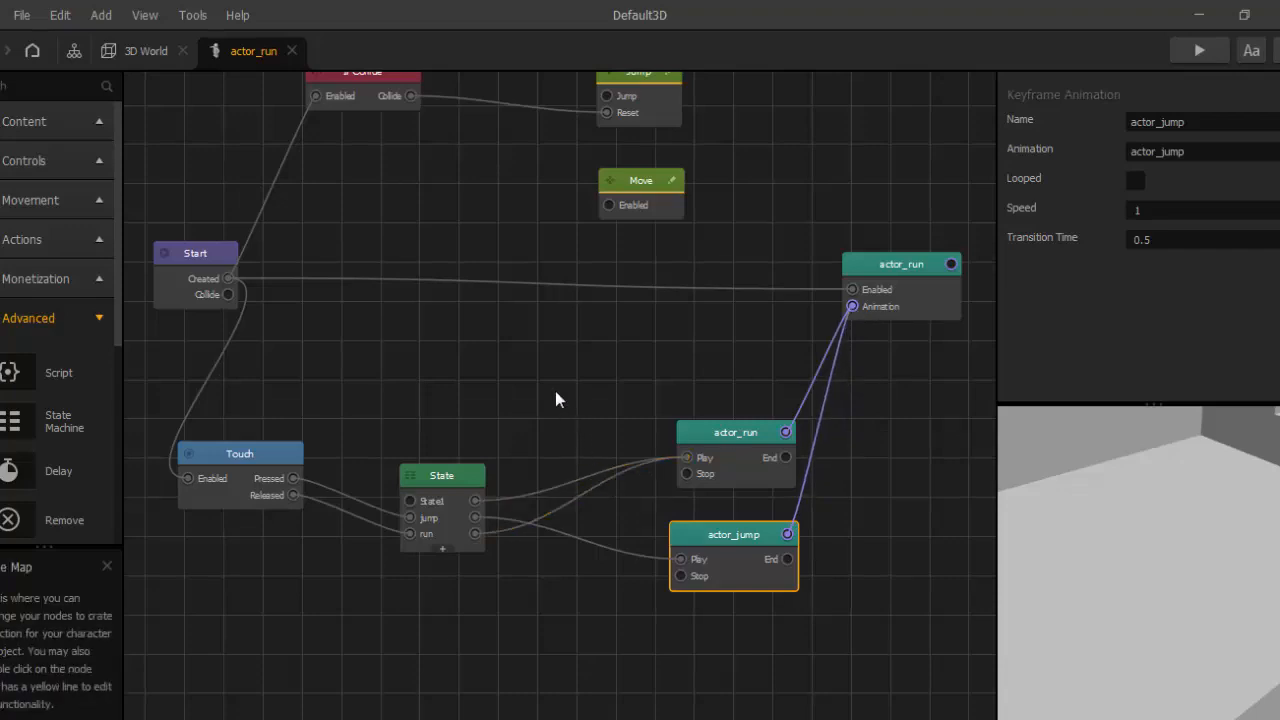
pyautogui.moveTo(556, 392); pyautogui.dragTo(574, 402)
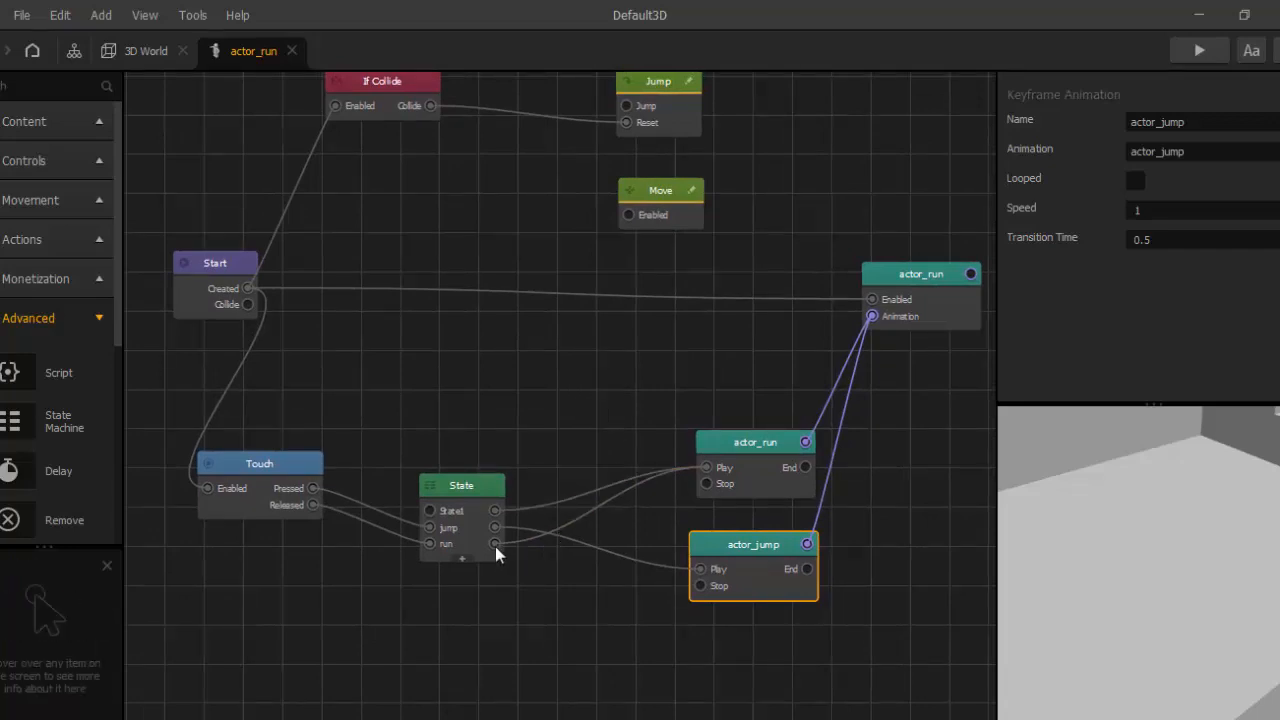
# - Connect the run state's output and Start's Created output to the Move node's Enabled input
pyautogui.moveTo(495, 546); pyautogui.dragTo(625, 217)
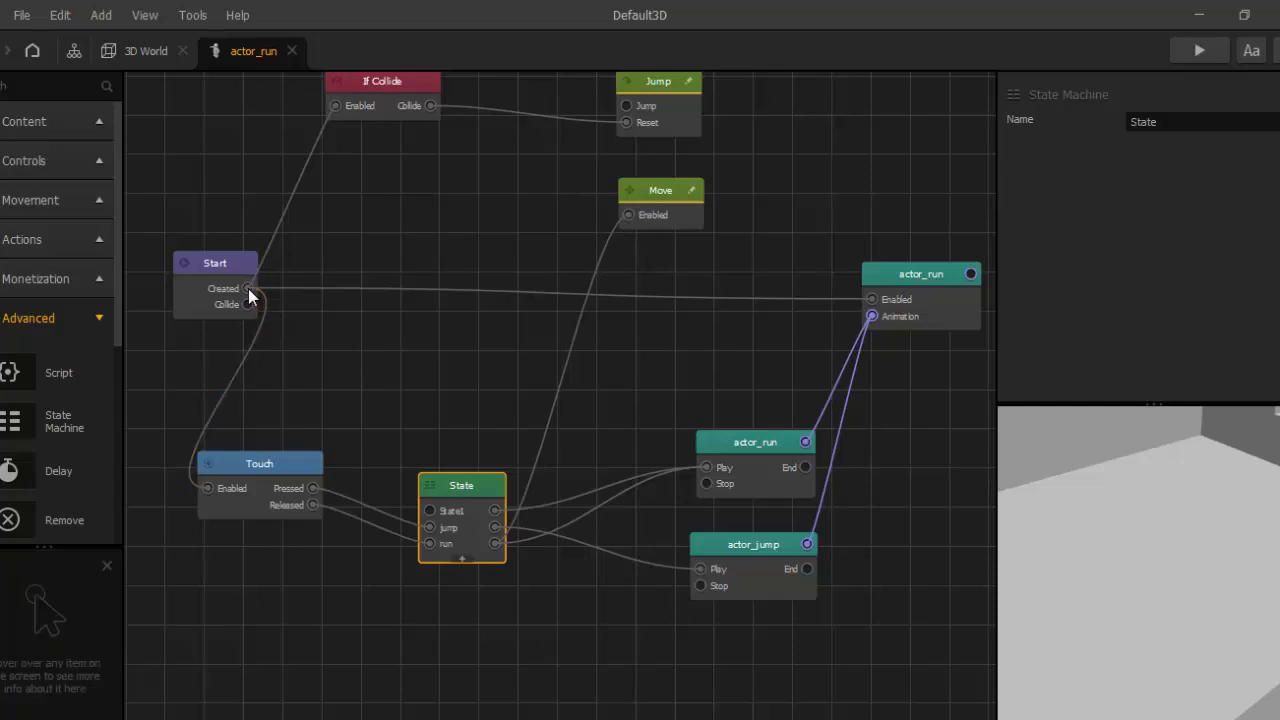
pyautogui.moveTo(249, 290); pyautogui.dragTo(631, 214)
pyautogui.moveTo(771, 218); pyautogui.dragTo(771, 228, button='middle')
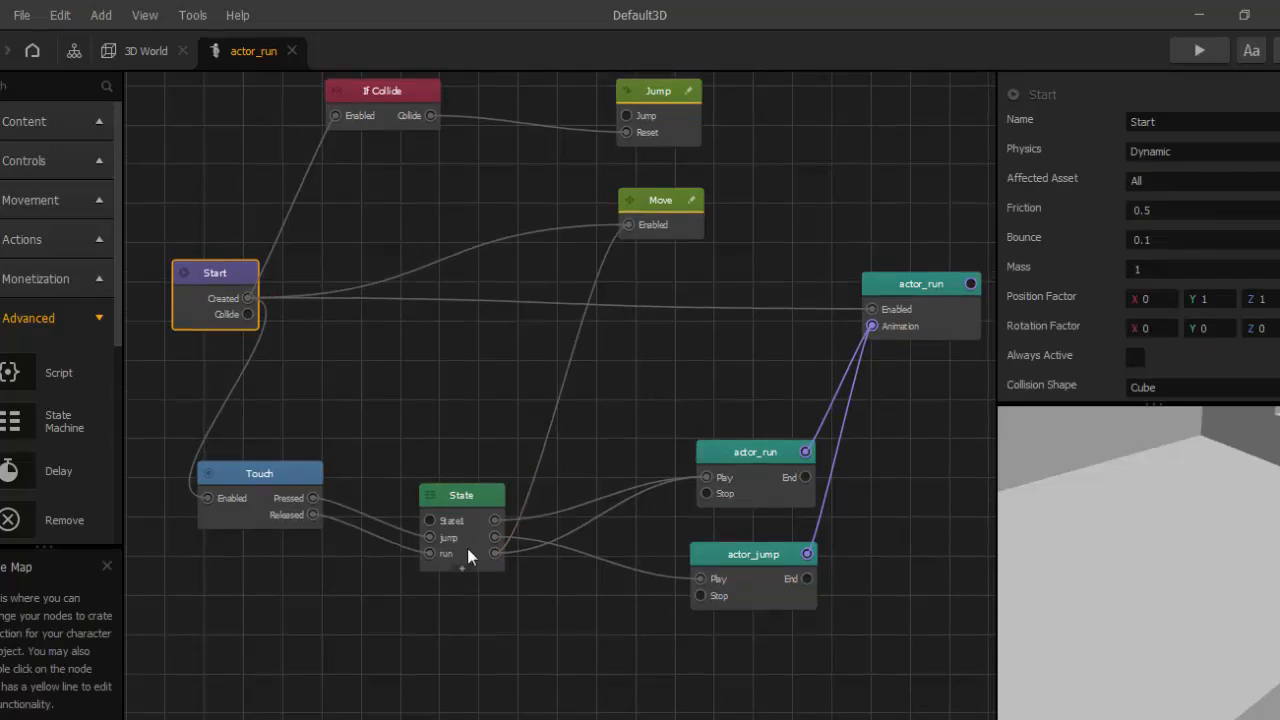
# - Connect the jump state's output to the Jump node's Jump input and Start's Created output to the actor_run animation's Play input
pyautogui.click(494, 535)
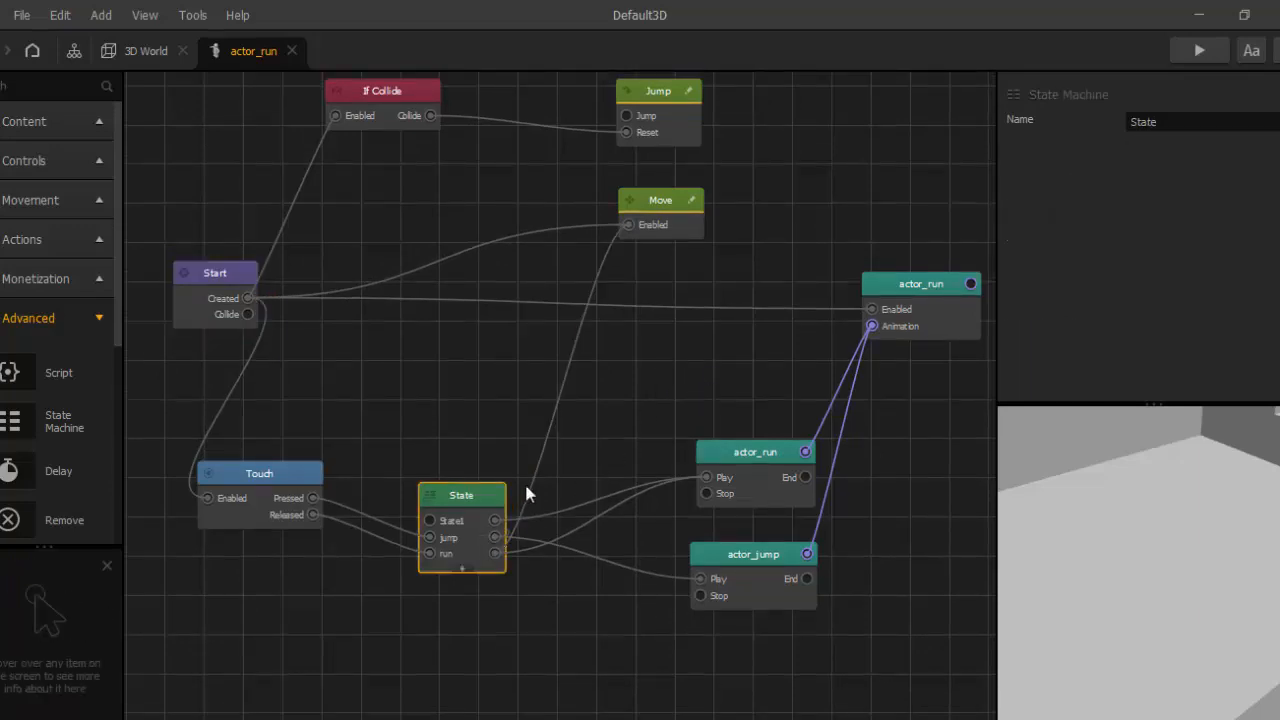
pyautogui.moveTo(525, 489); pyautogui.dragTo(626, 118)
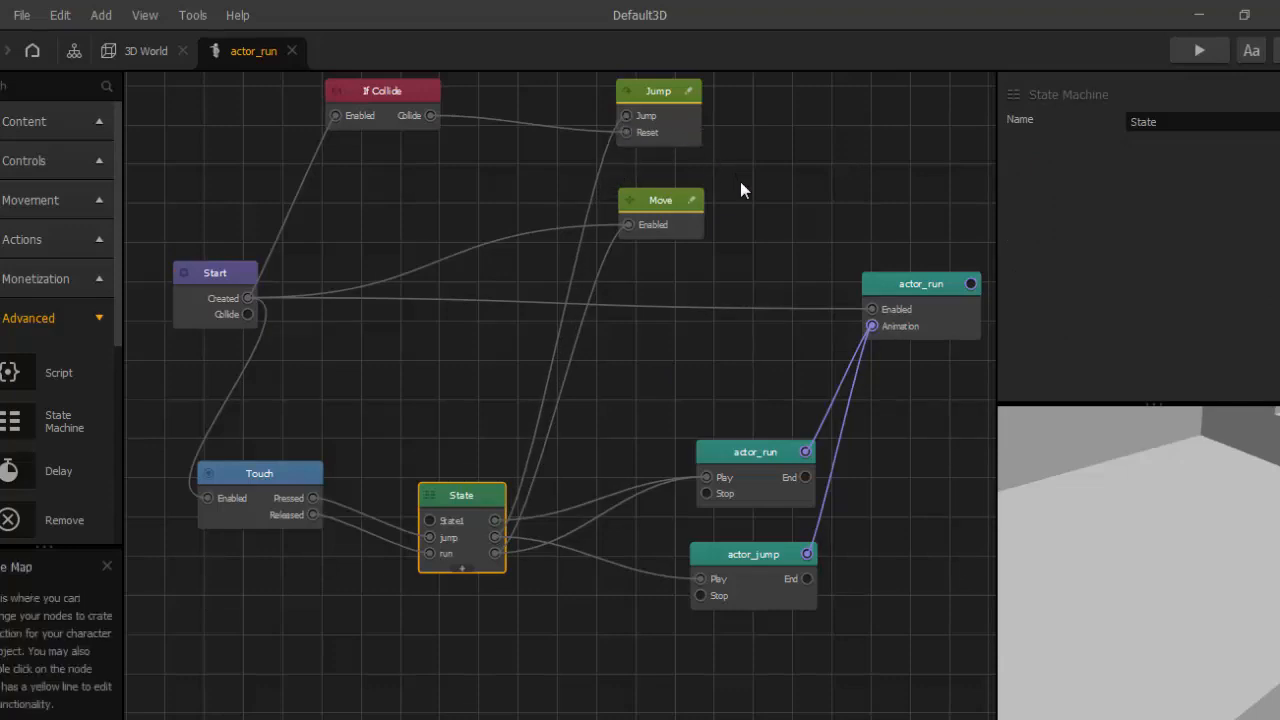
pyautogui.moveTo(769, 165); pyautogui.dragTo(768, 176)
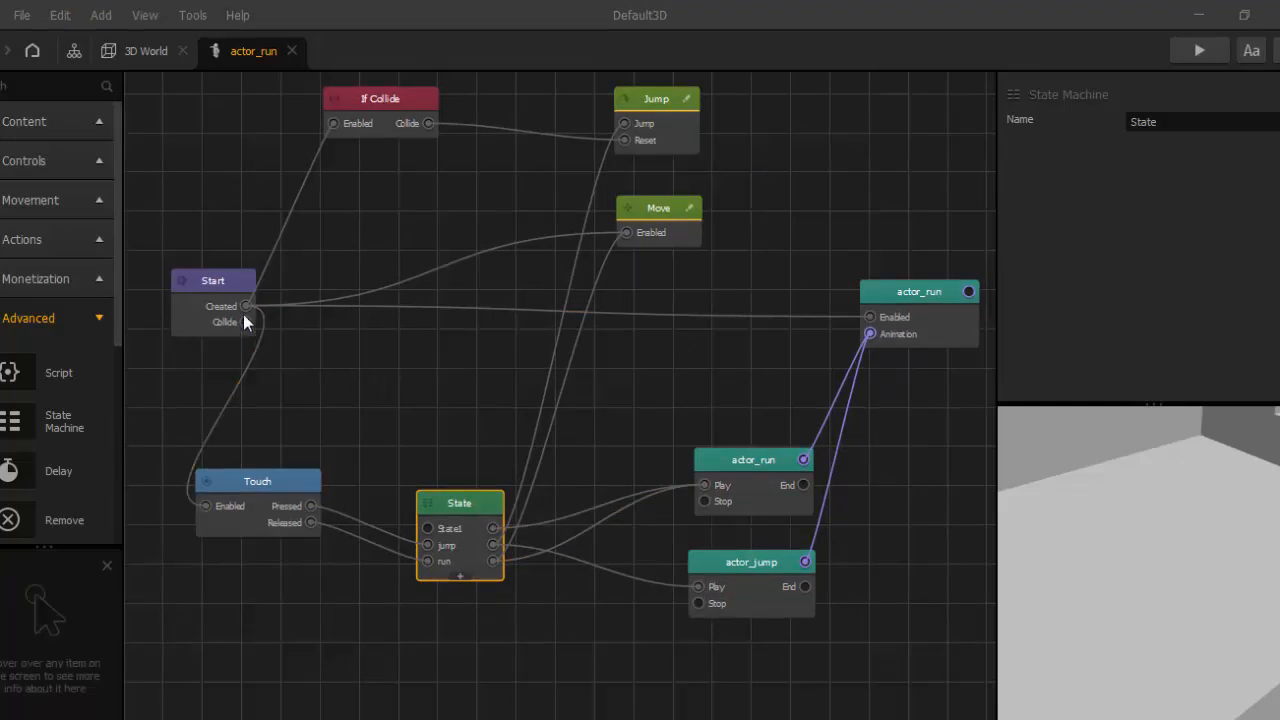
pyautogui.moveTo(247, 306); pyautogui.dragTo(704, 485)
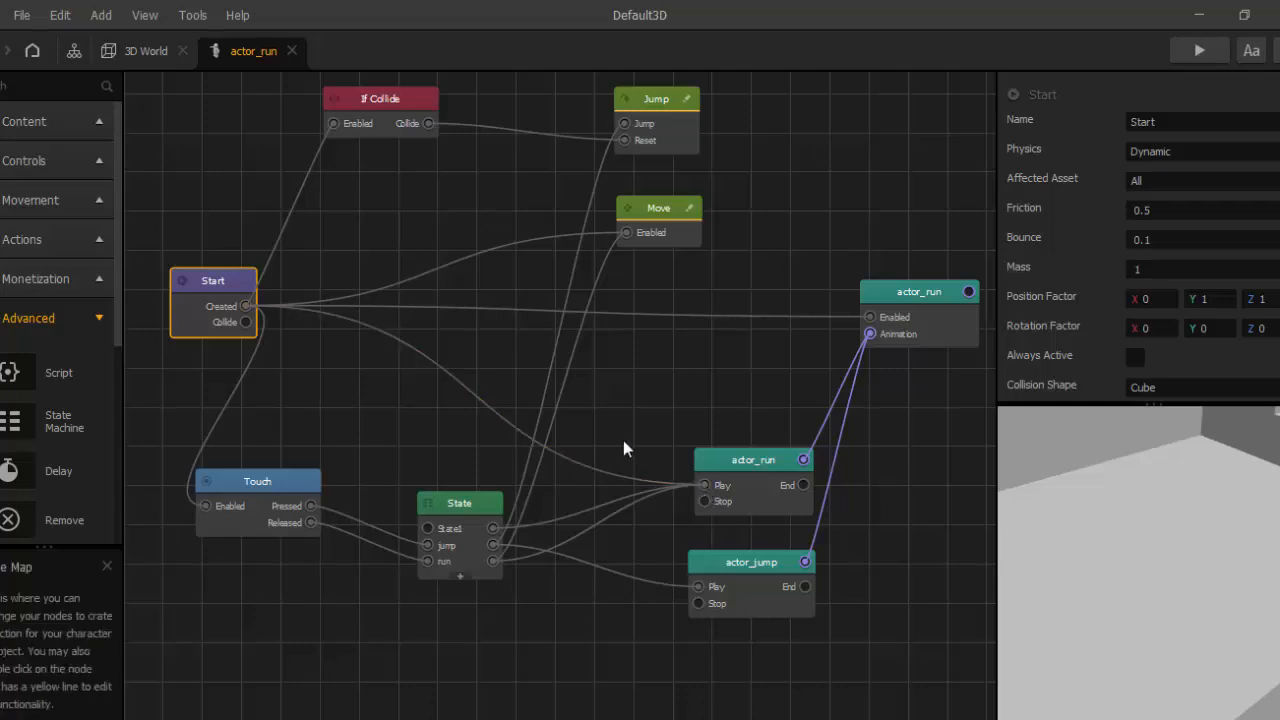
pyautogui.scroll(-1, 624, 448)
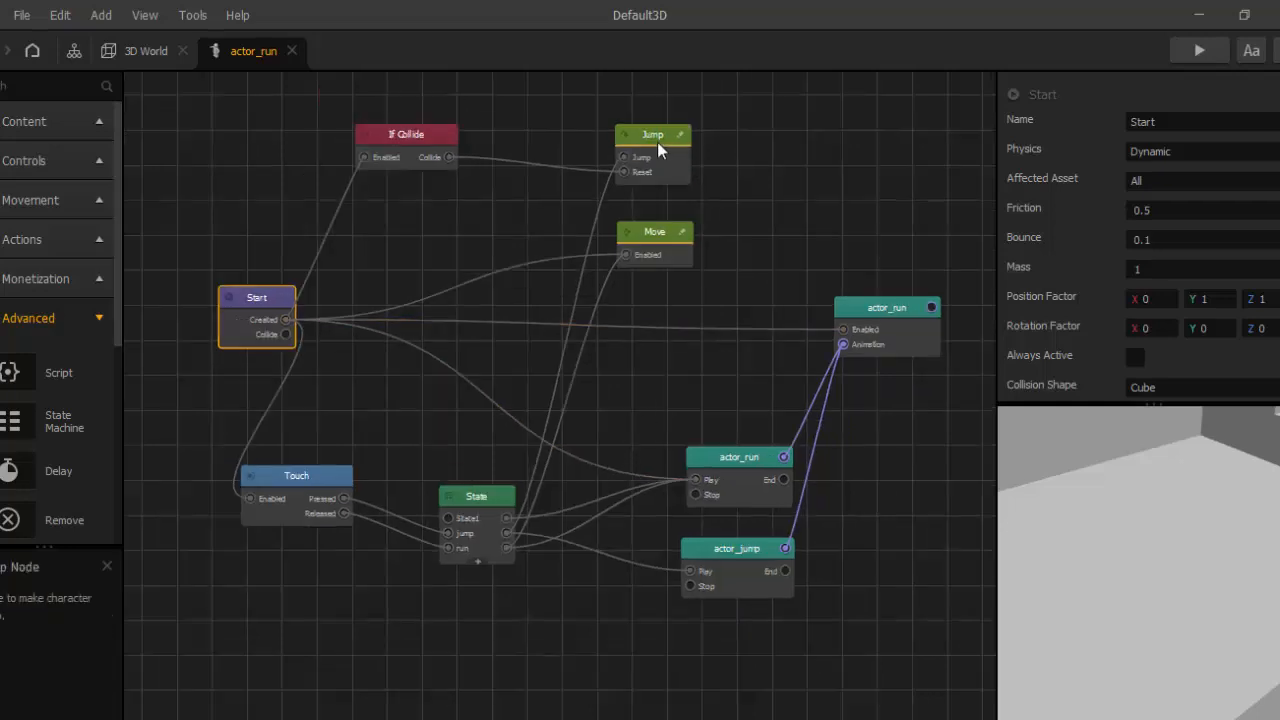
# - Set the Jump node's Y jump force to 10 and its jump limit to 2
pyautogui.moveTo(657, 142); pyautogui.dragTo(654, 141)
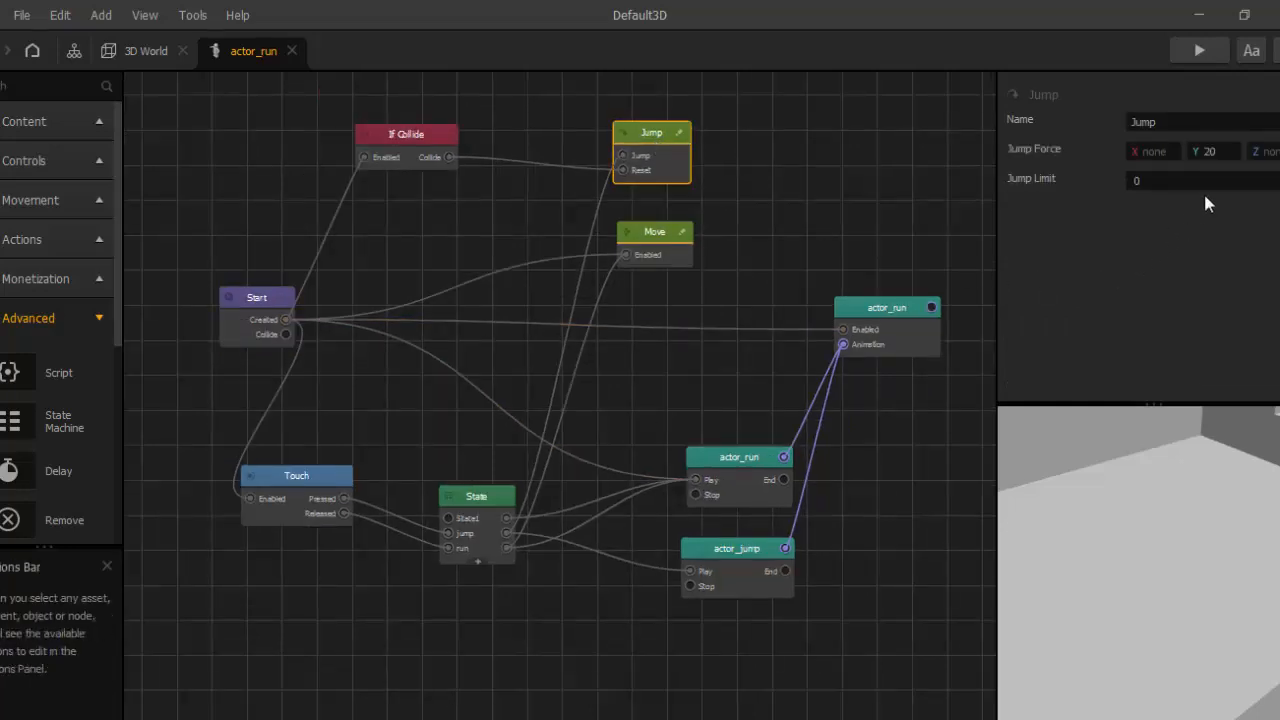
pyautogui.click(1220, 155)
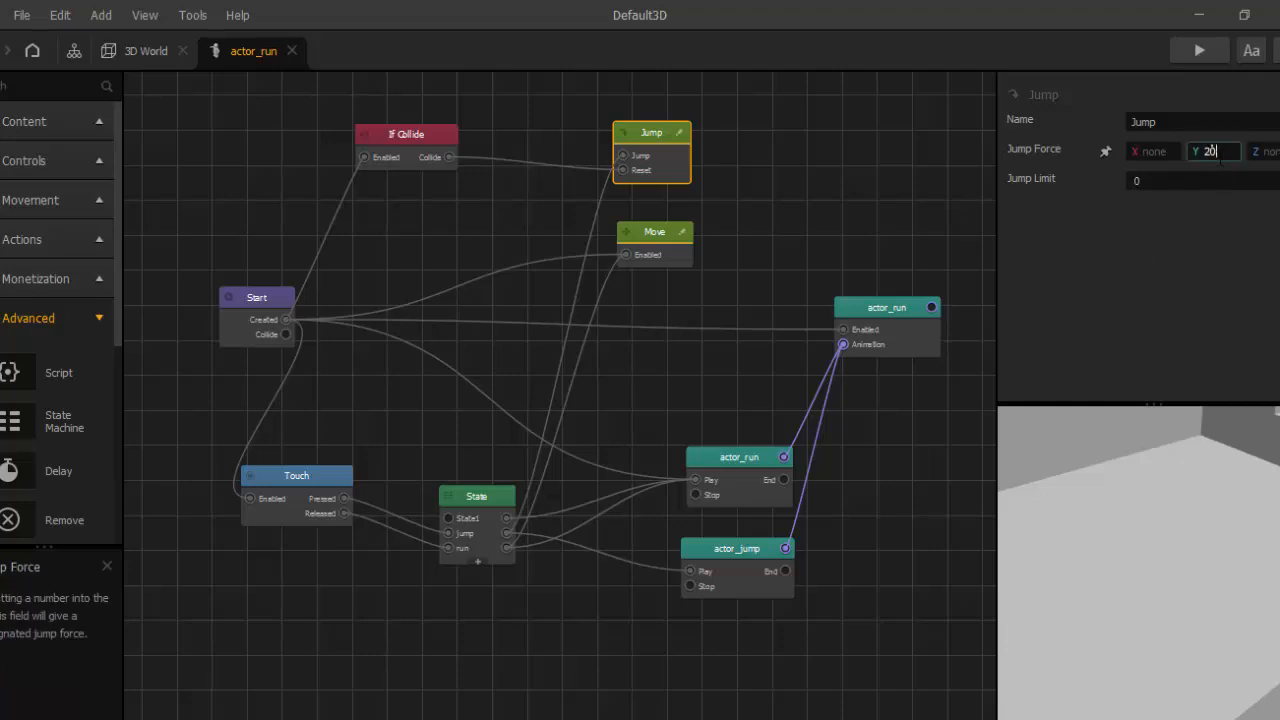
pyautogui.press('BackSpace')
pyautogui.press('BackSpace')
pyautogui.write('10')
pyautogui.click(1189, 180)
pyautogui.press('BackSpace')
pyautogui.write('2')
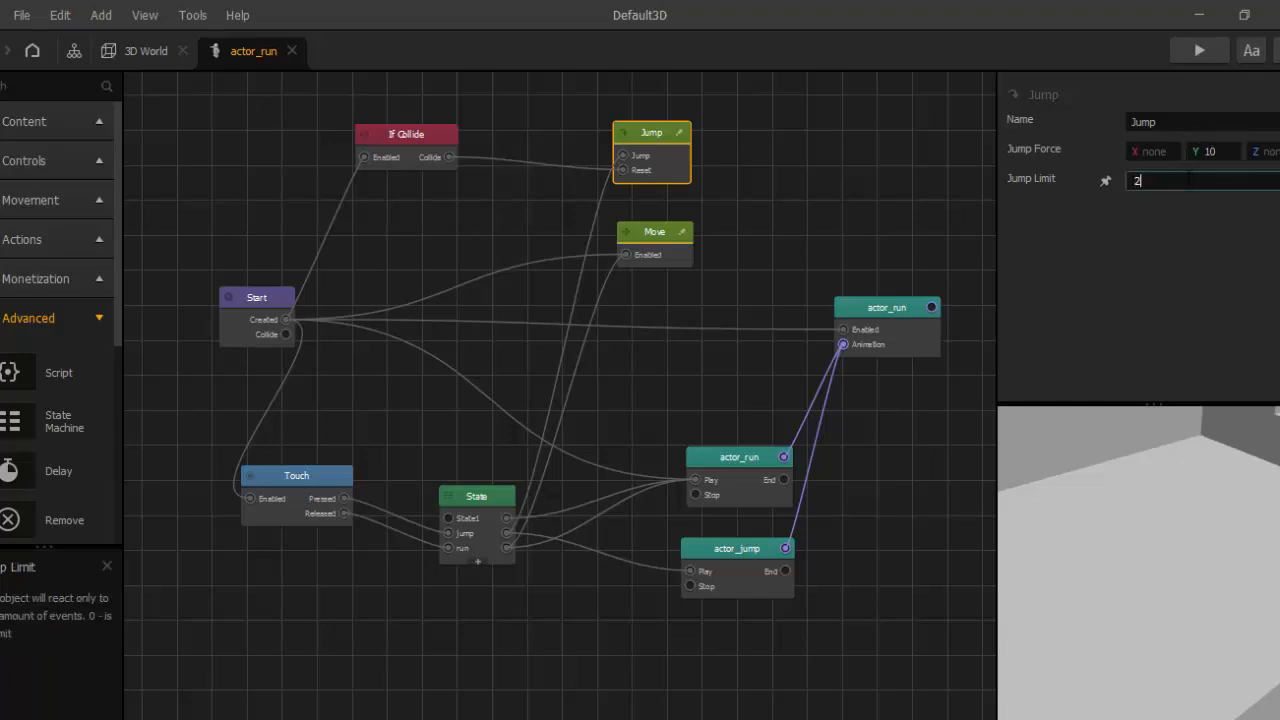
pyautogui.click(1156, 241)
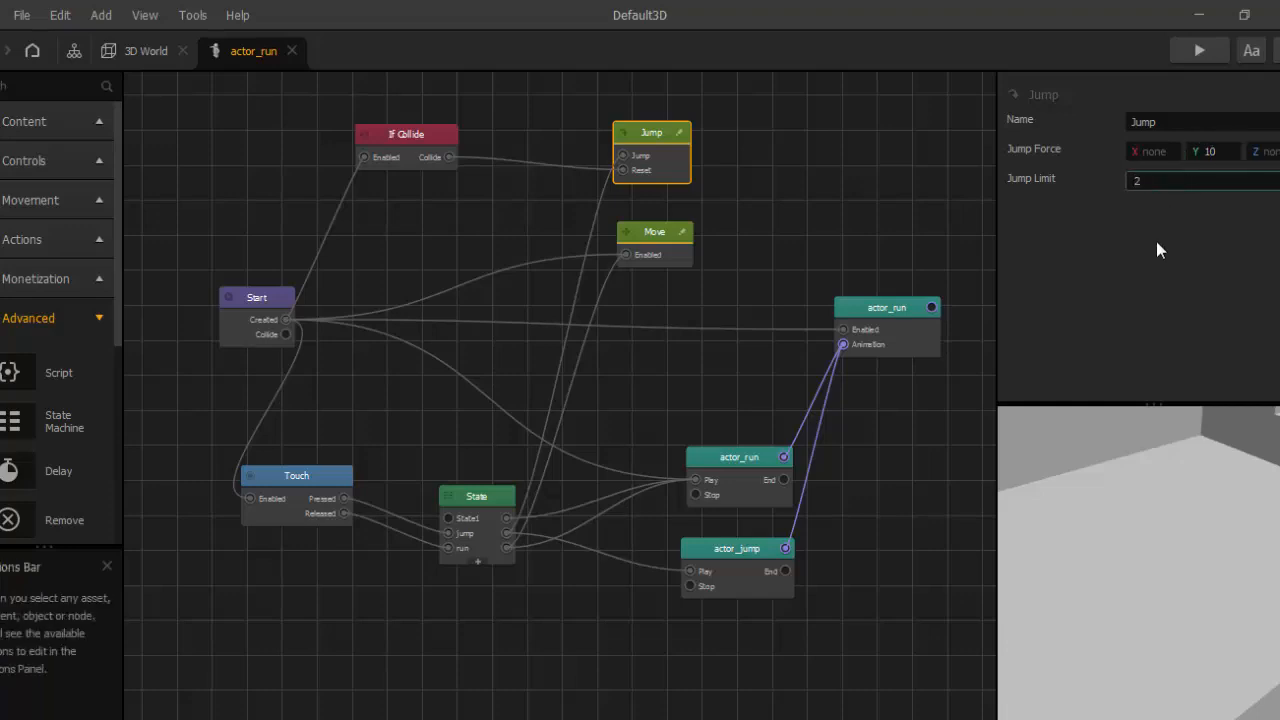
# - Set the Move node's Z speed to -5 and clear its X and Y speeds
pyautogui.click(654, 240)
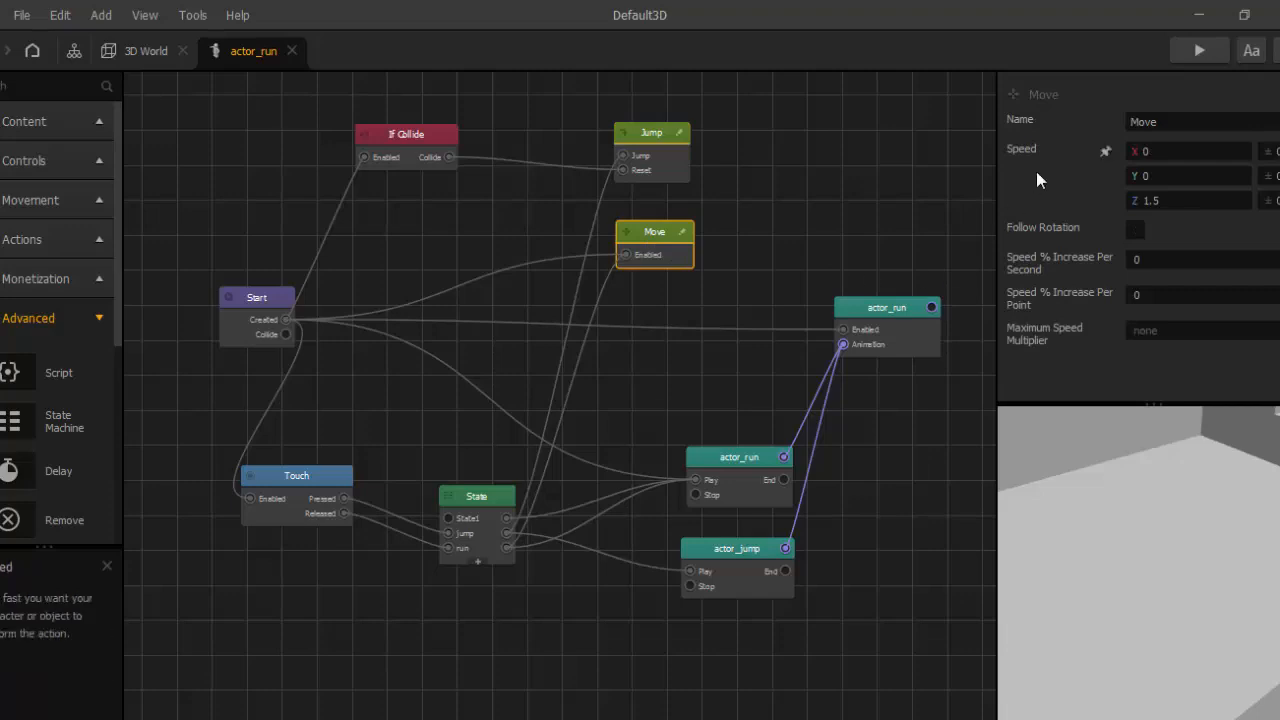
pyautogui.click(1179, 198)
pyautogui.press('BackSpace')
pyautogui.press('BackSpace')
pyautogui.press('BackSpace')
pyautogui.write('-5')
pyautogui.click(1170, 151)
pyautogui.press('BackSpace')
pyautogui.click(1171, 174)
pyautogui.press('BackSpace')
pyautogui.click(1084, 199)
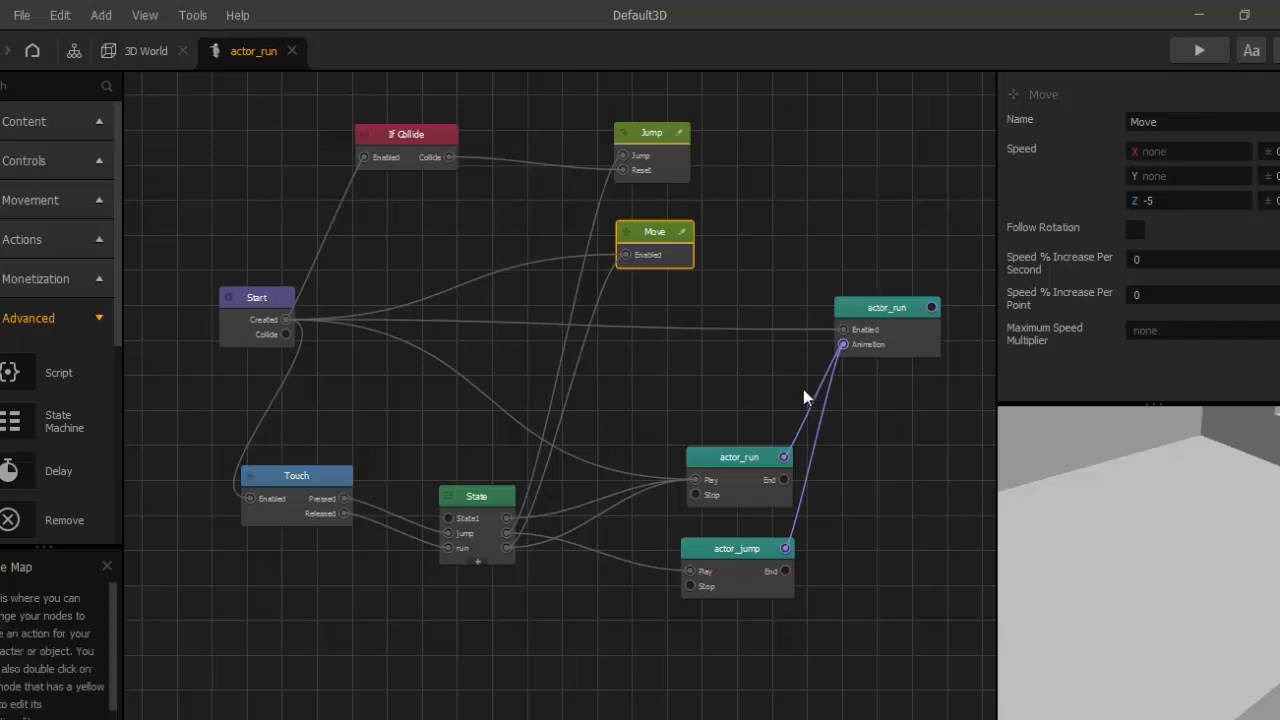
# - Open the 3D World's camera view and swing the game camera round to frame the character from the side, at about 86° Y rotation
pyautogui.scroll(-2, 803, 390)
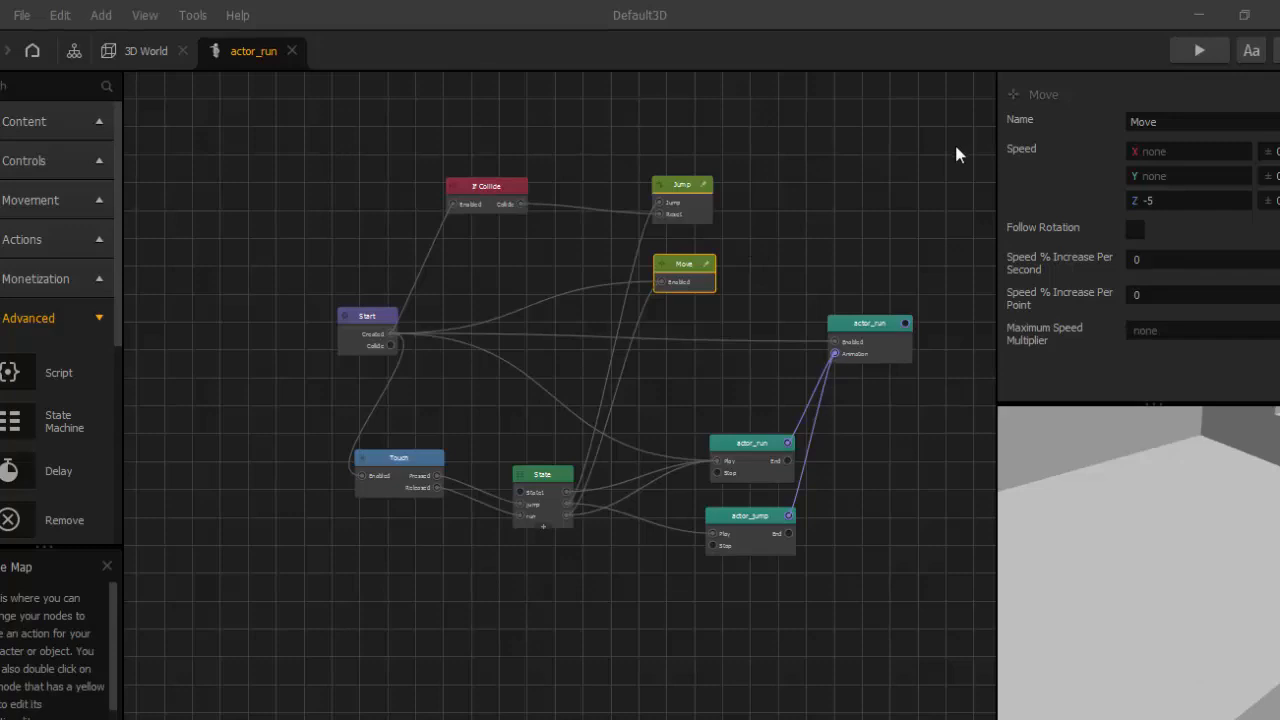
pyautogui.click(152, 51)
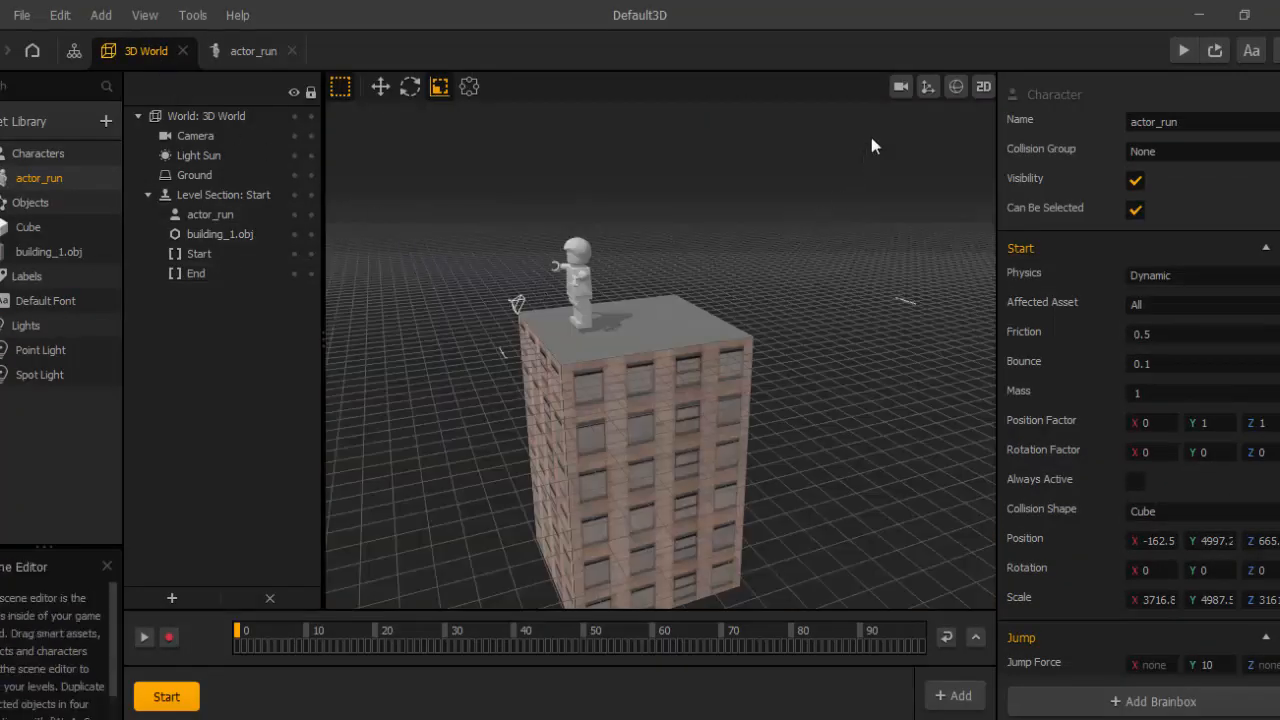
pyautogui.click(900, 87)
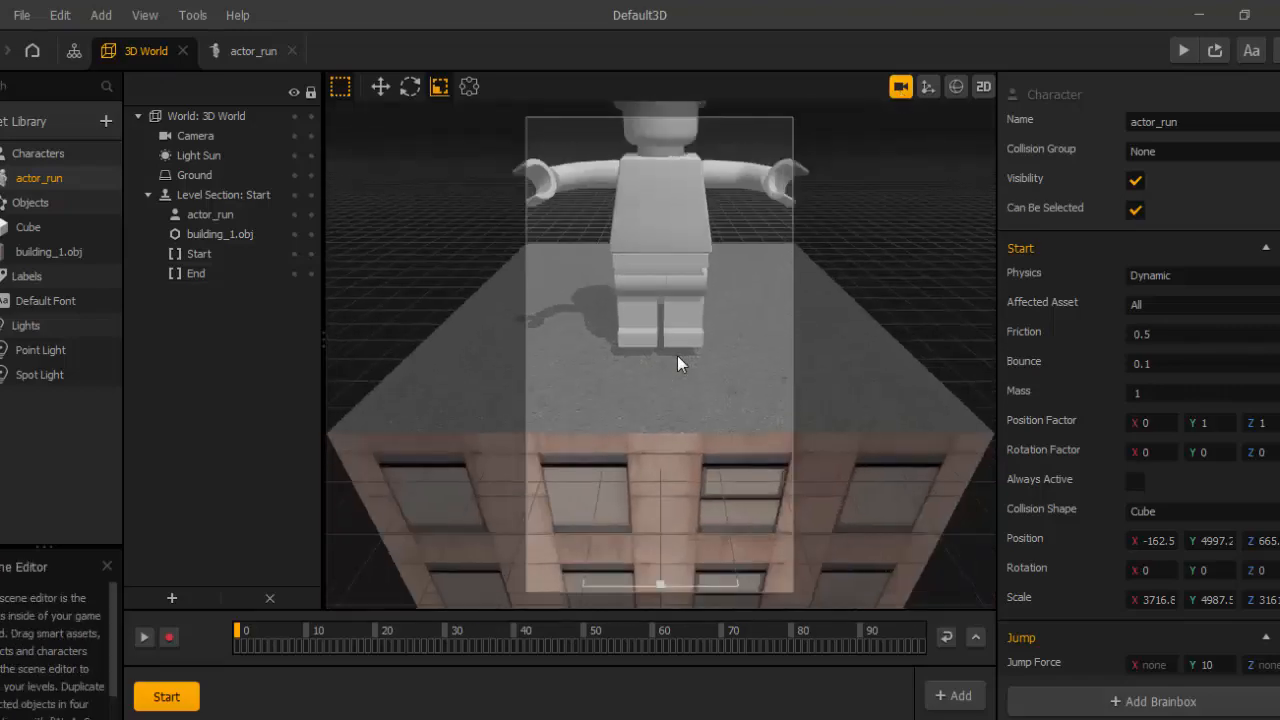
pyautogui.moveTo(734, 338); pyautogui.dragTo(665, 348)
pyautogui.moveTo(791, 377); pyautogui.dragTo(694, 352)
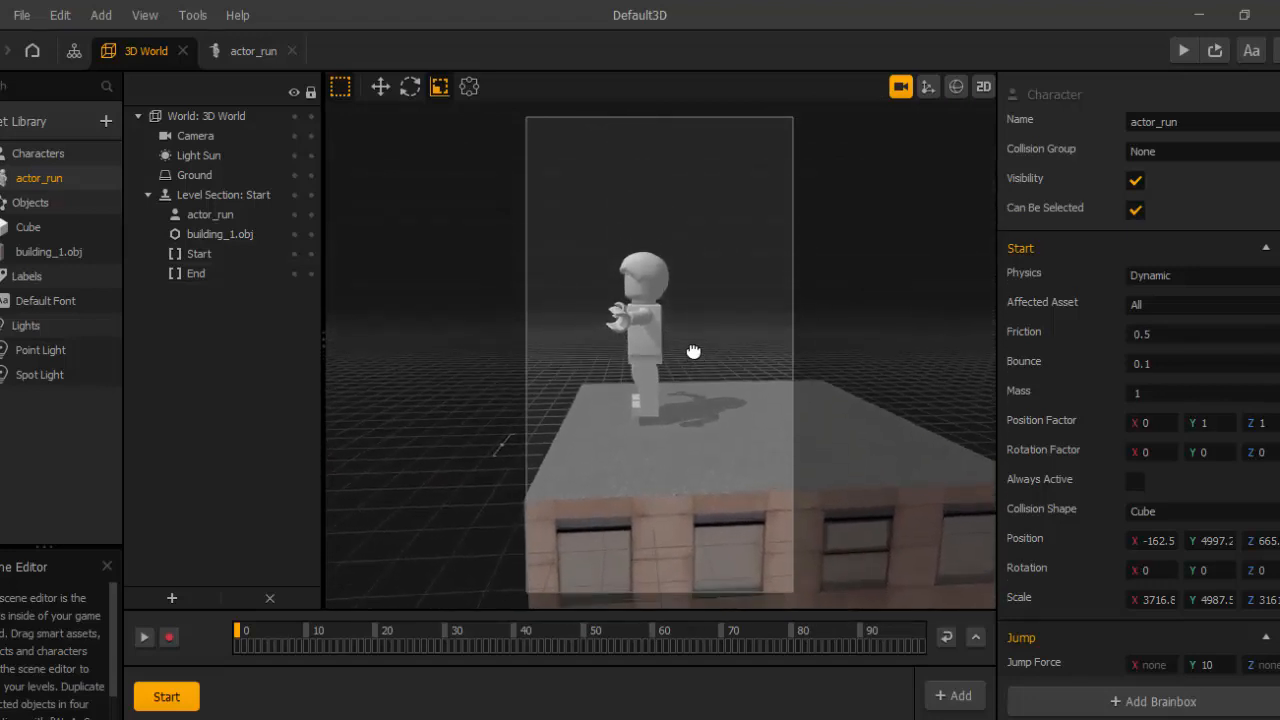
# - Set the Camera's Position Follow to Character and preview the game
pyautogui.click(200, 134)
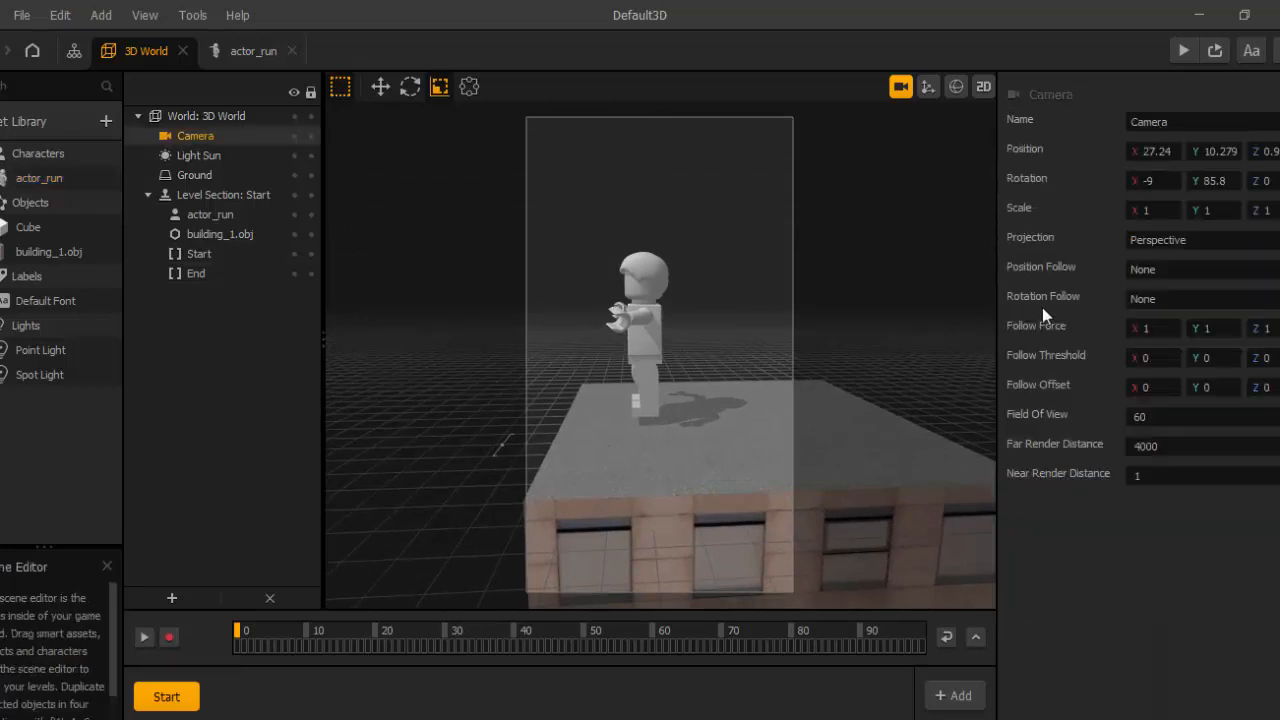
pyautogui.click(1135, 270)
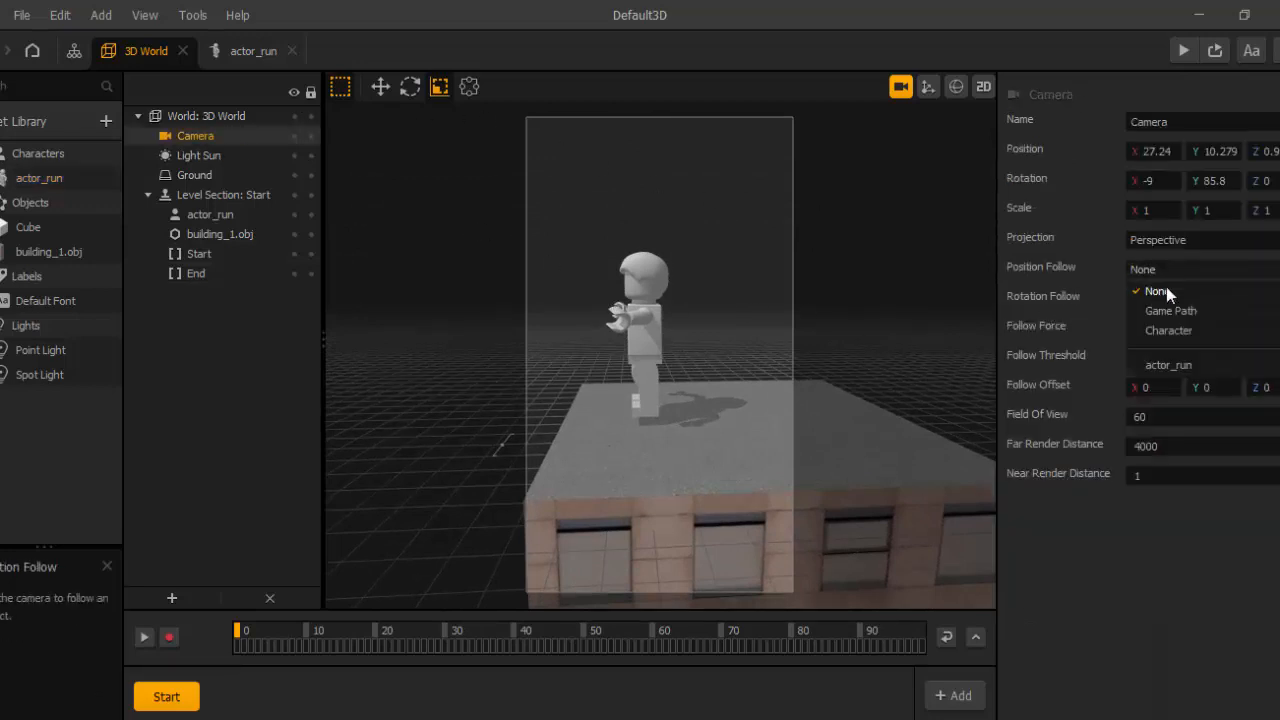
pyautogui.click(1173, 326)
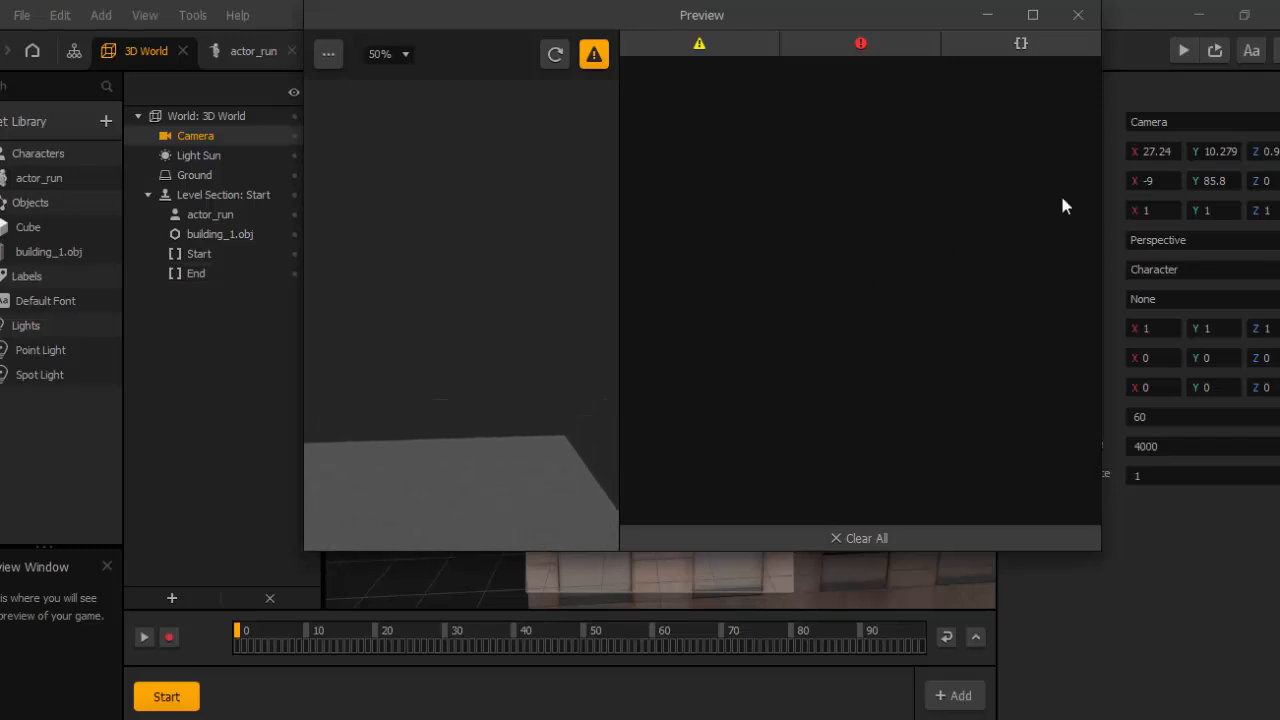
pyautogui.click(1078, 16)
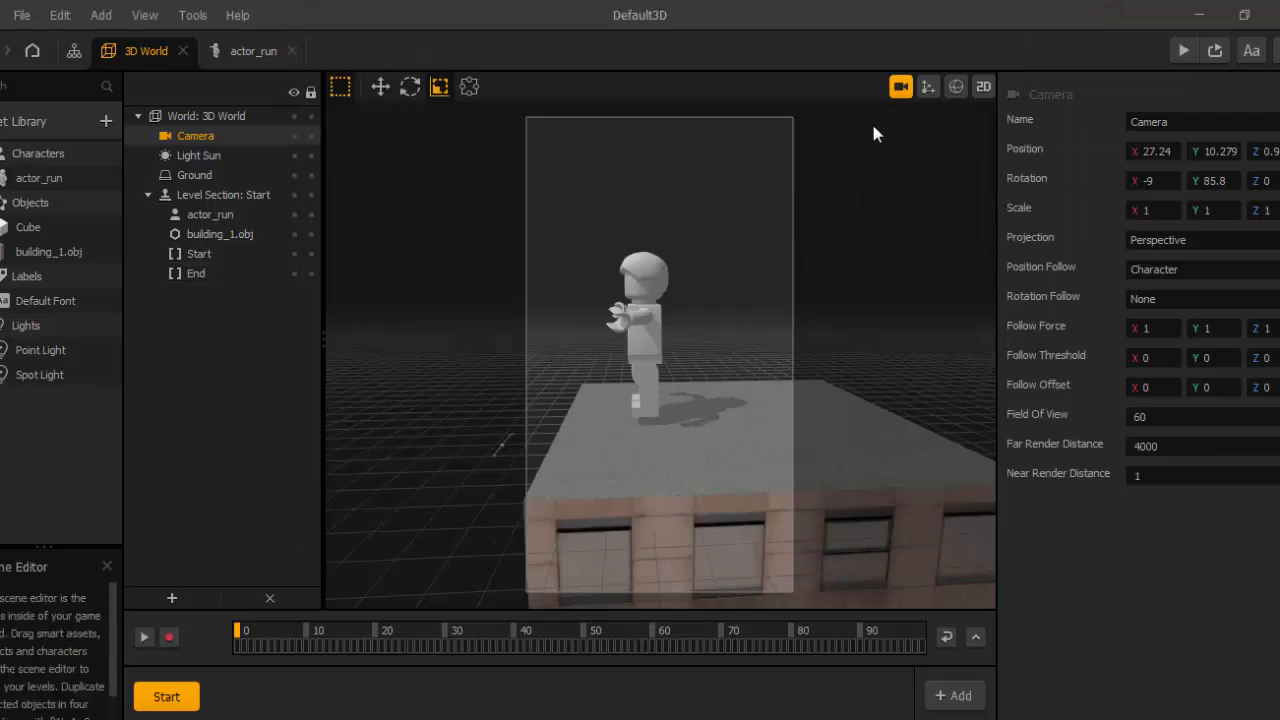
# - Leave the camera view and set the actor_run character's position to Y 1.419 and Z 8.9
pyautogui.click(900, 87)
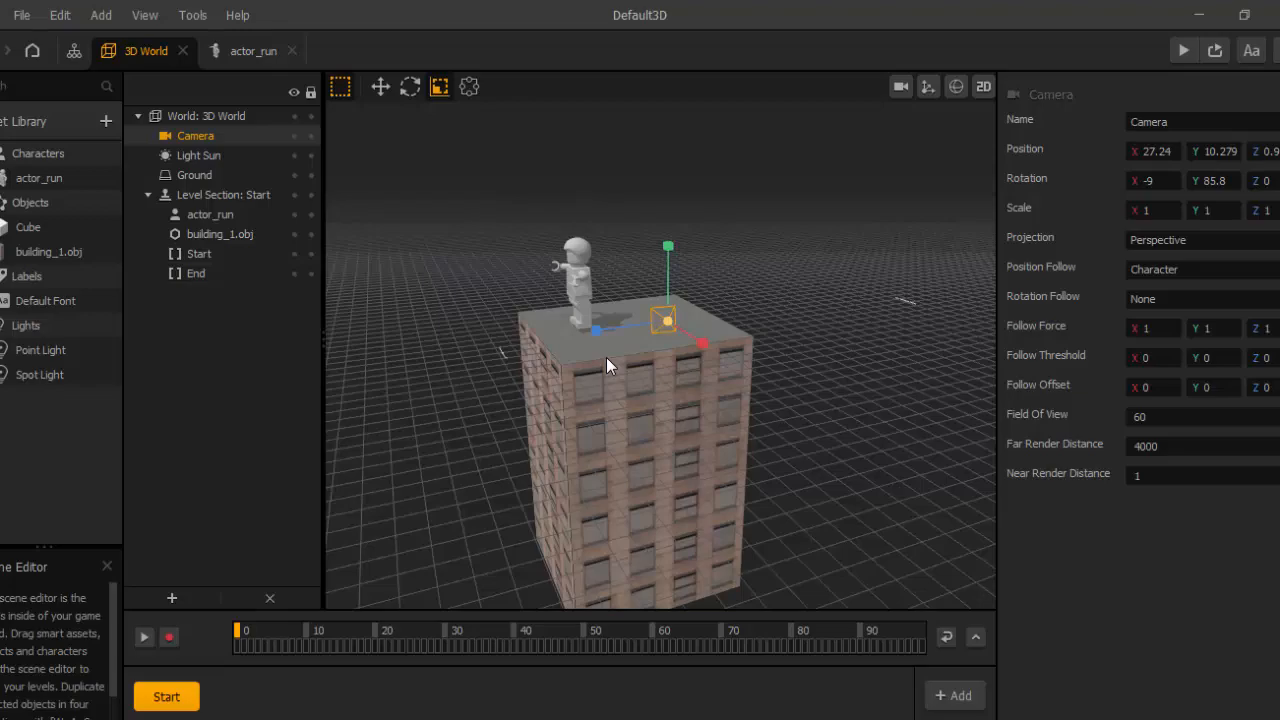
pyautogui.scroll(5, 606, 357)
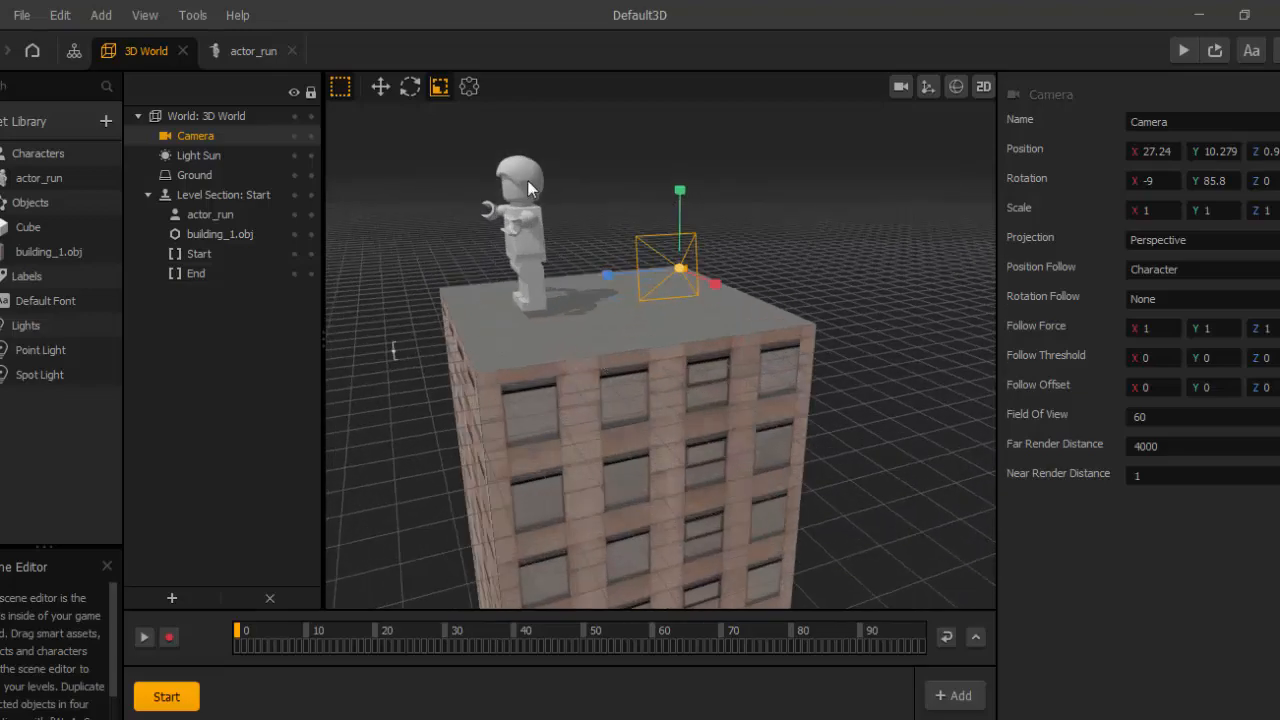
pyautogui.click(530, 188)
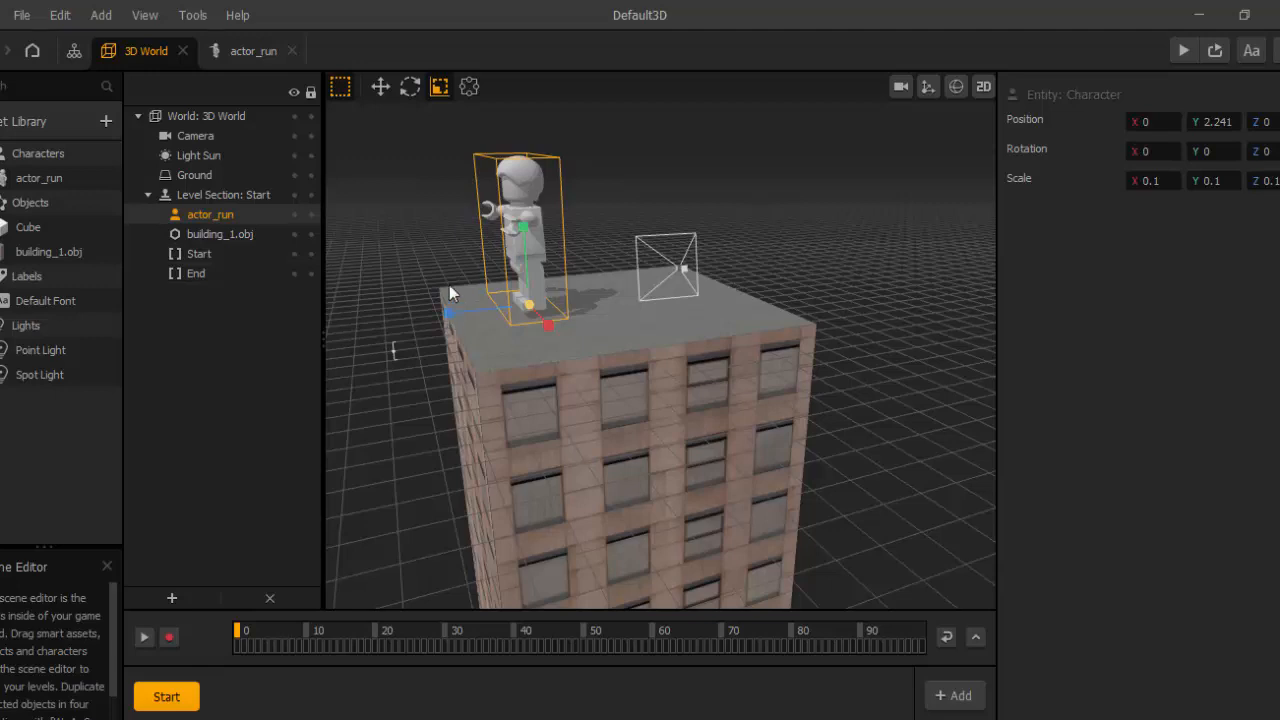
pyautogui.click(1150, 121)
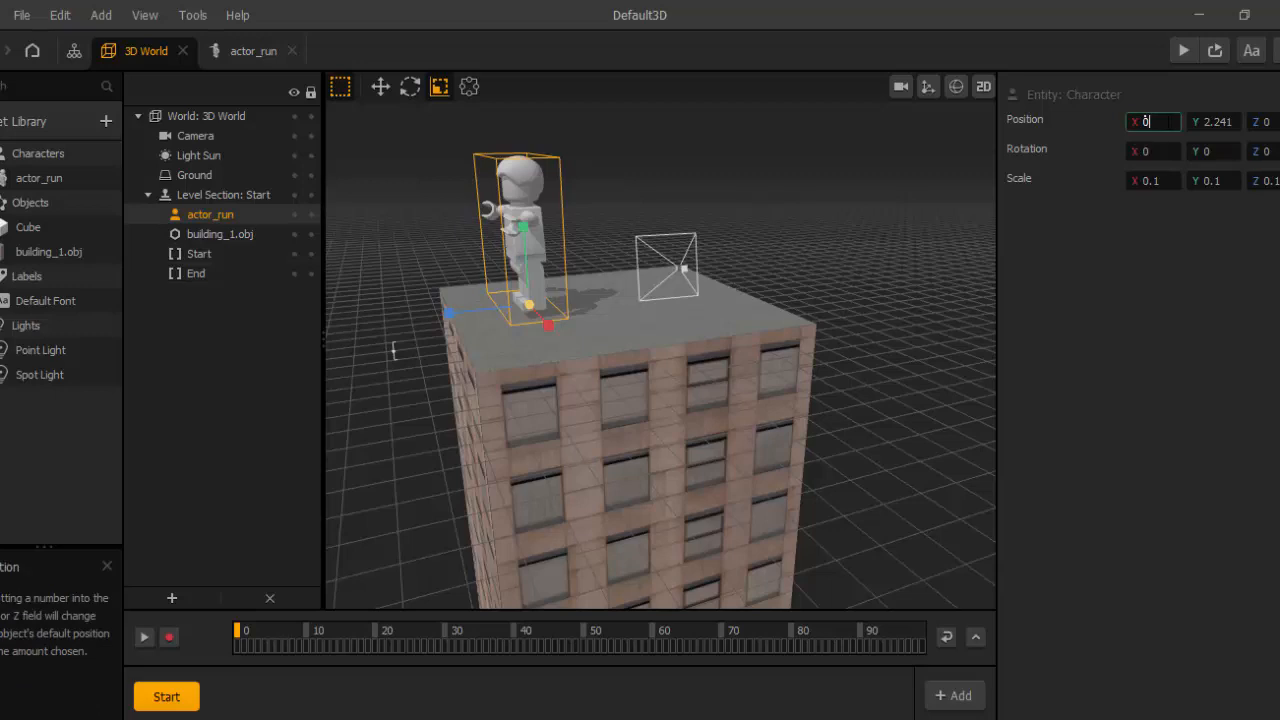
pyautogui.press('Tab')
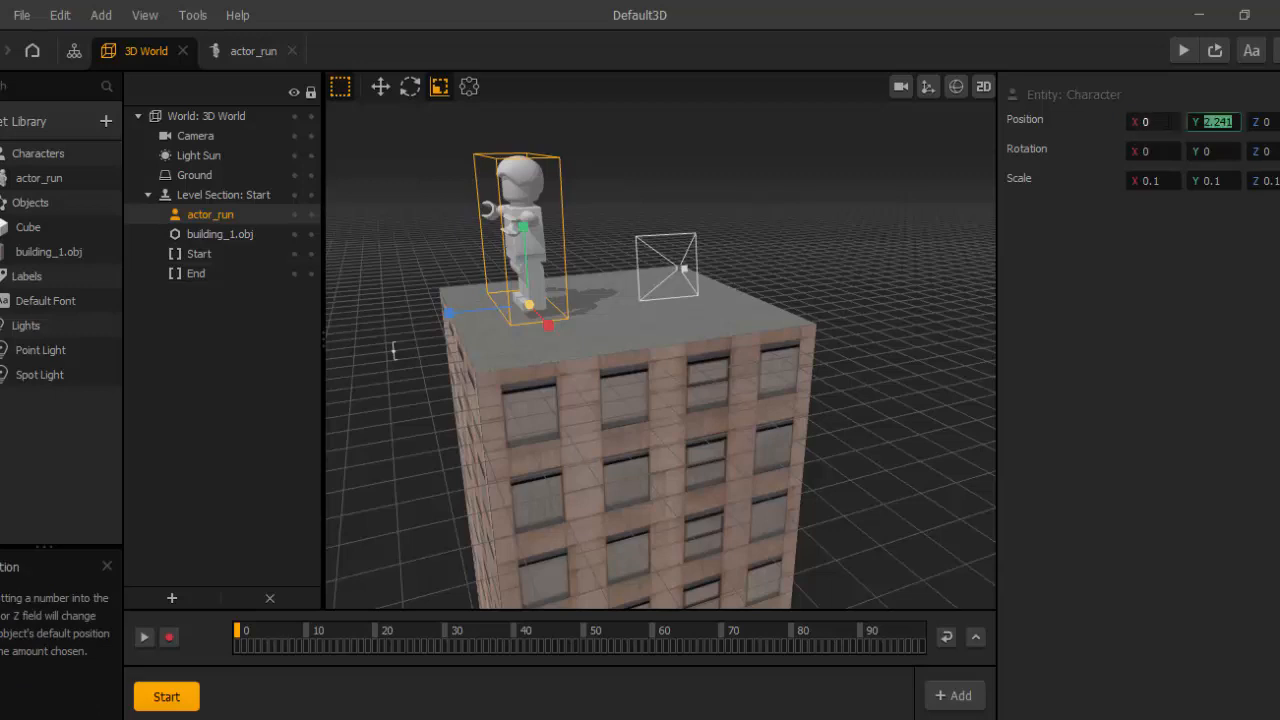
pyautogui.write('1.419')
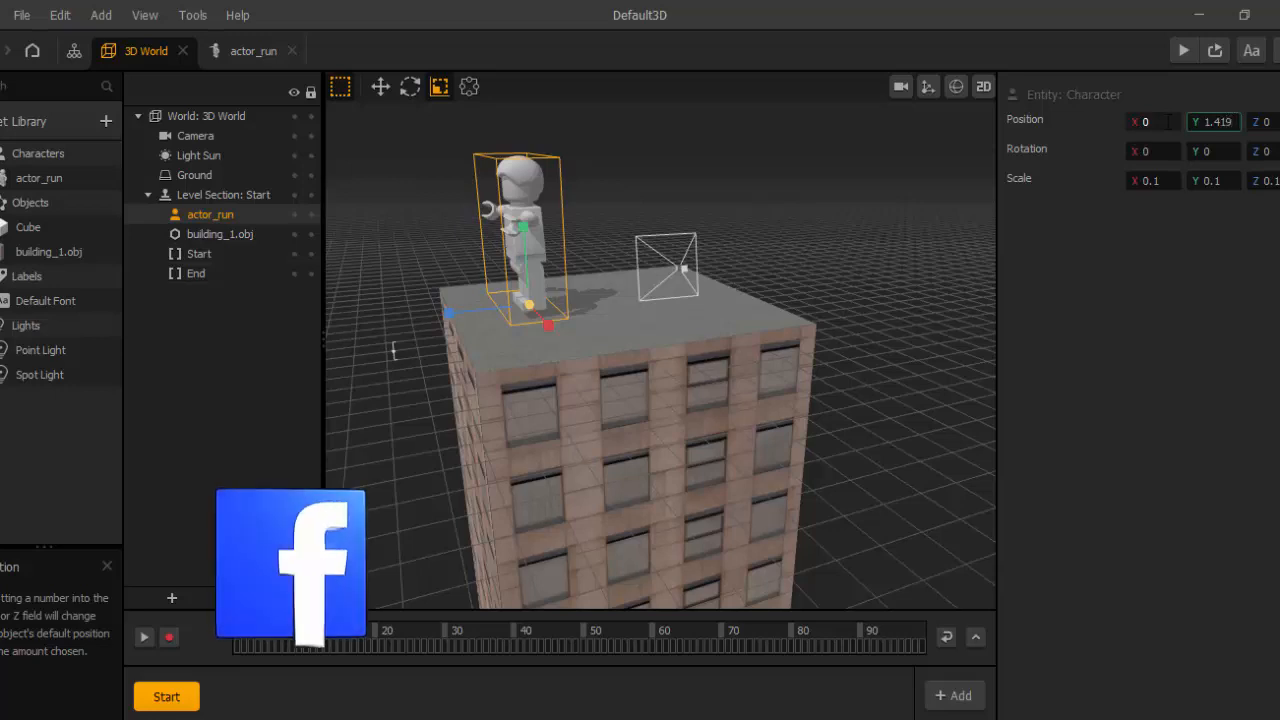
pyautogui.press('Tab')
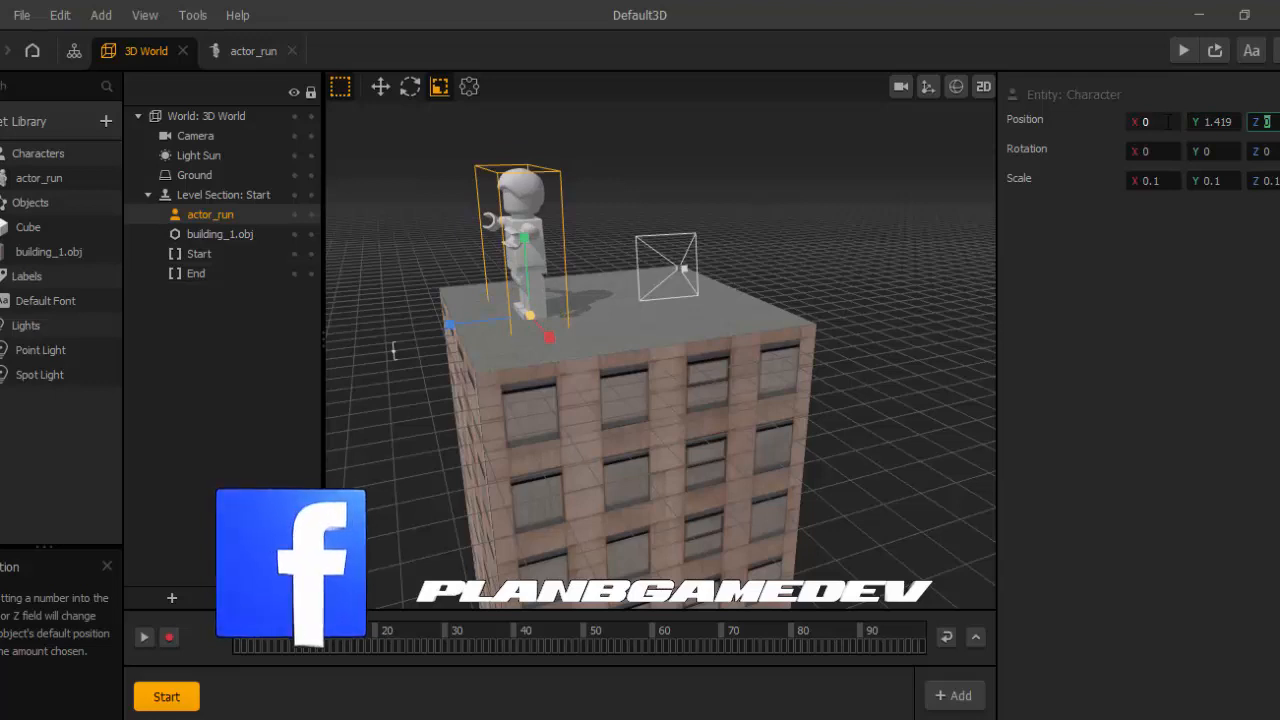
pyautogui.write('8.9')
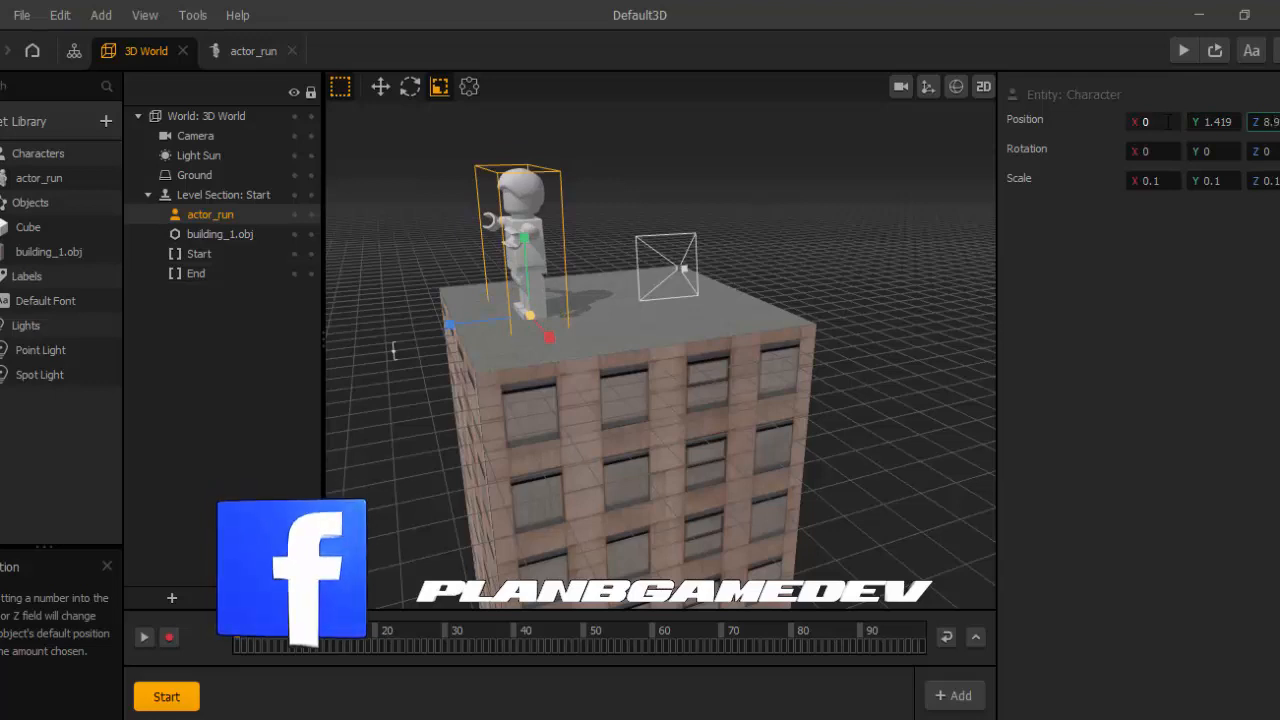
# - Set the character's scale to 5 on X, Y and Z and preview the game
pyautogui.press('Tab')
pyautogui.press('Tab')
pyautogui.press('Tab')
pyautogui.press('Tab')
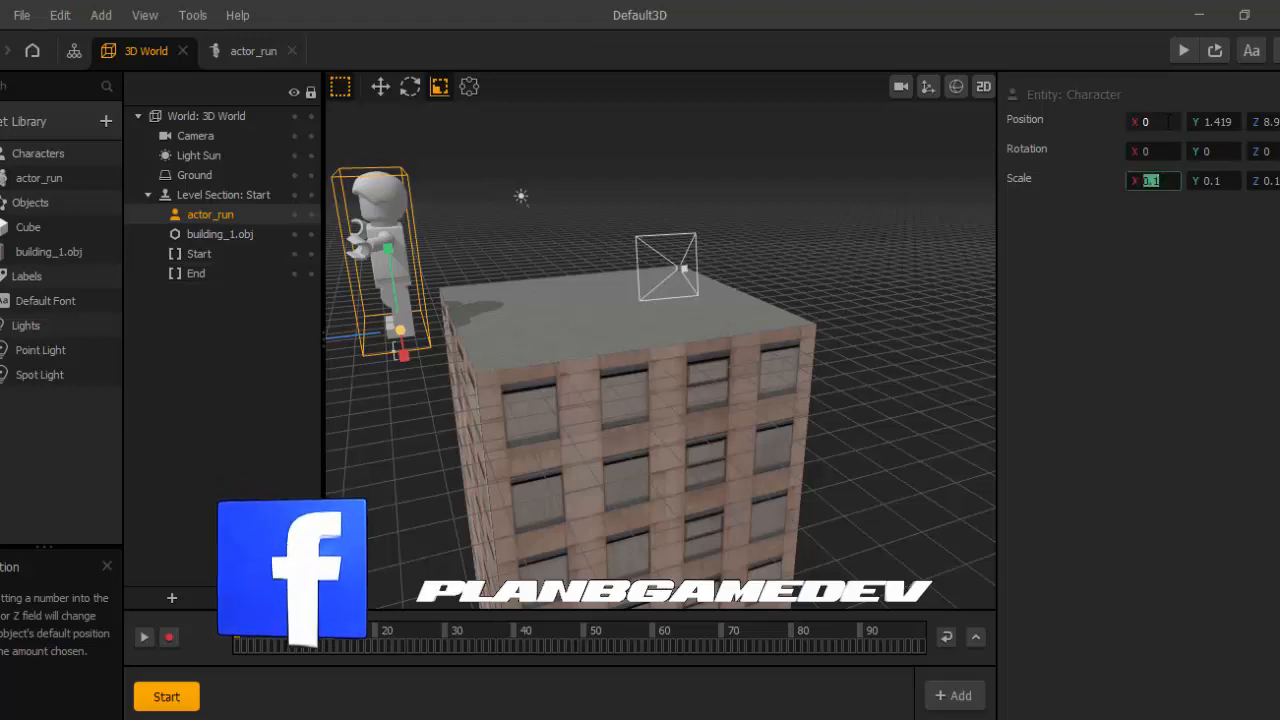
pyautogui.write('5')
pyautogui.press('Tab')
pyautogui.write('5')
pyautogui.press('Tab')
pyautogui.write('5')
pyautogui.press('Return')
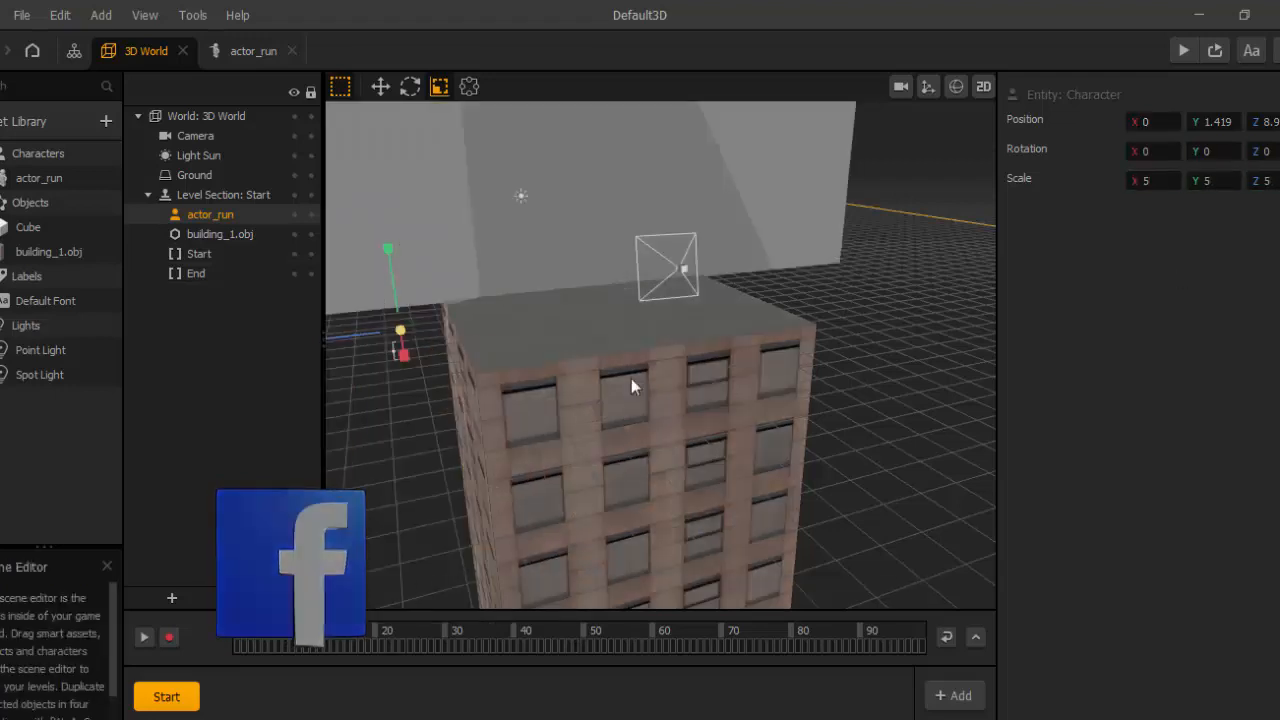
pyautogui.click(1186, 50)
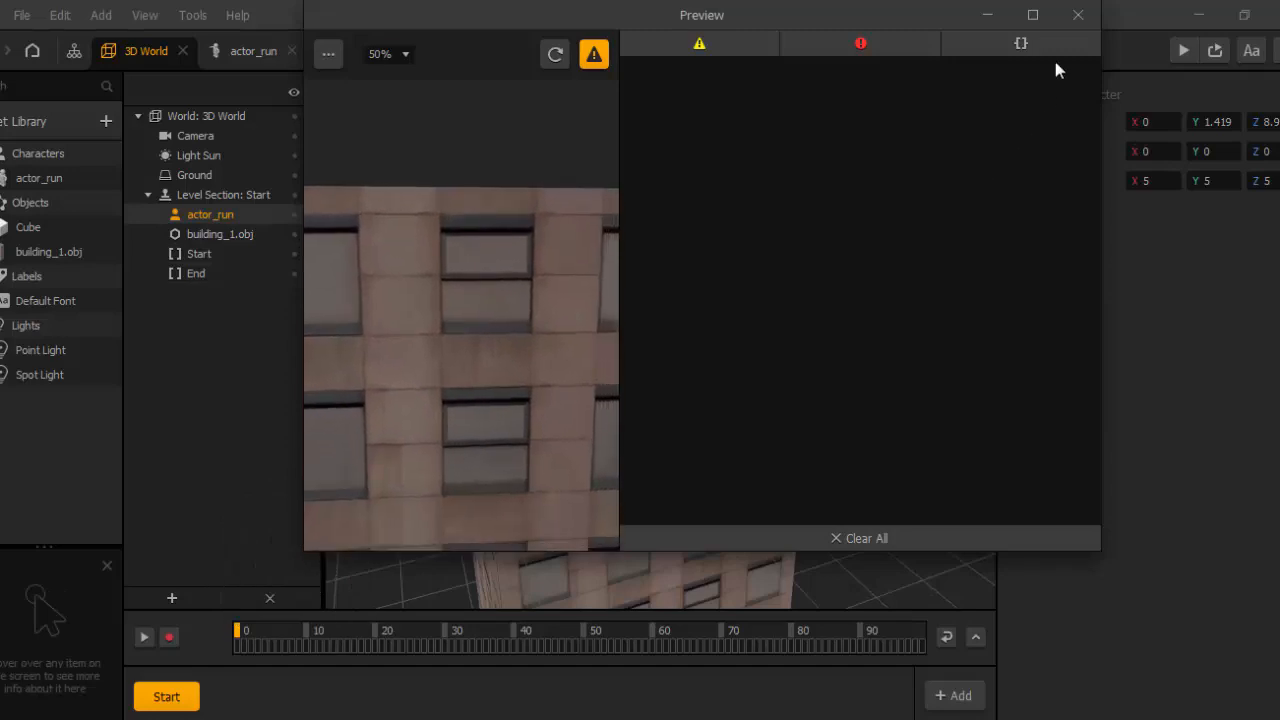
pyautogui.click(1072, 17)
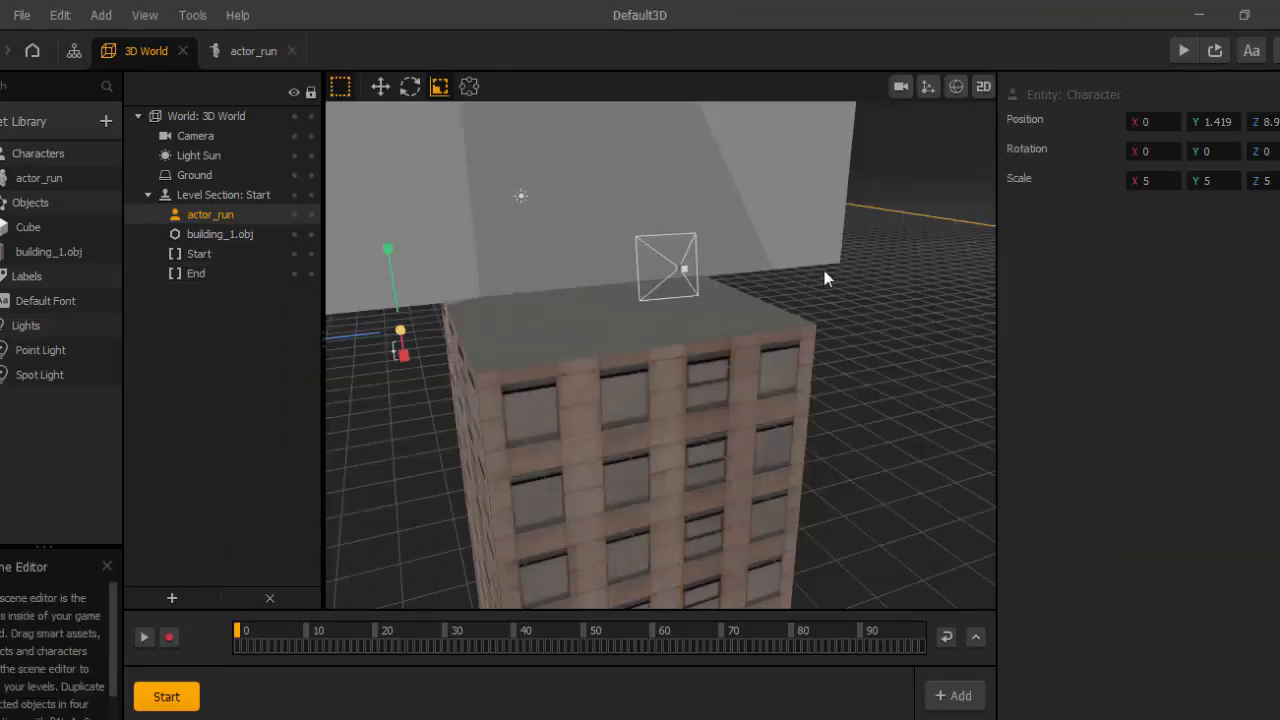
# - Open the actor_run character's node map and set its actor_run Sub Scene node's rotation to X -90 and Y 180
pyautogui.click(49, 180)
pyautogui.click(109, 179)
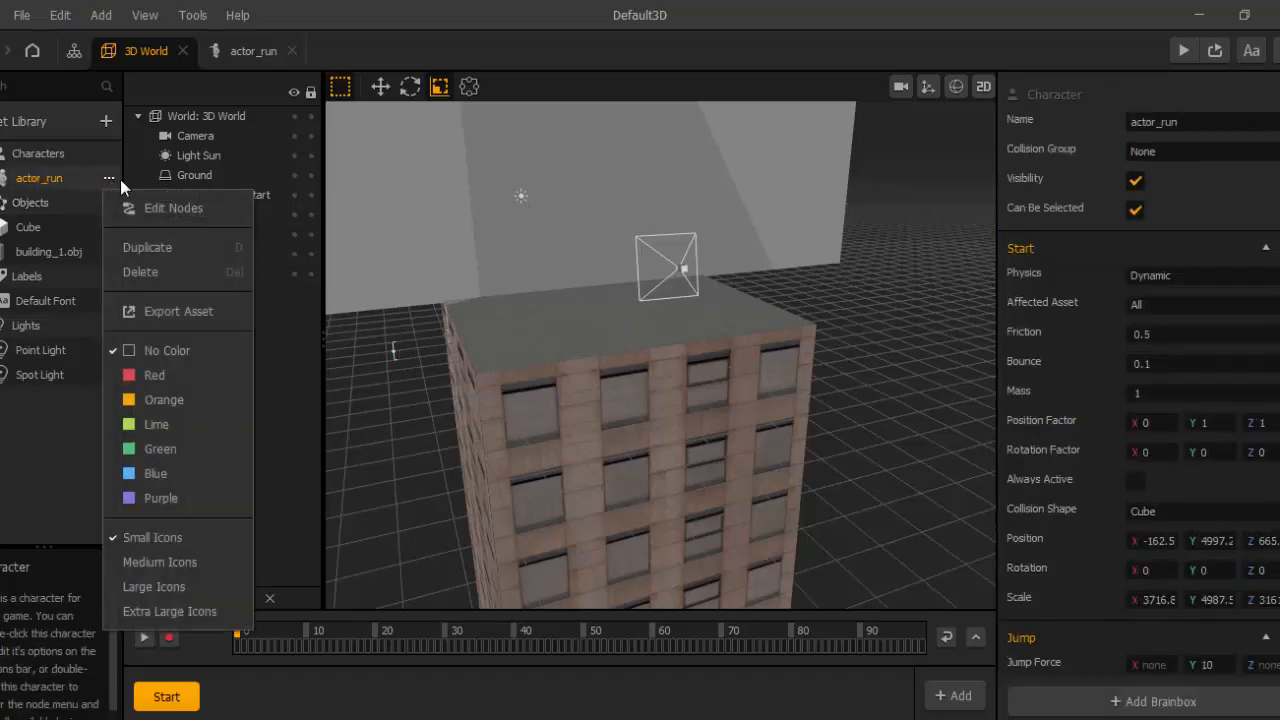
pyautogui.click(163, 206)
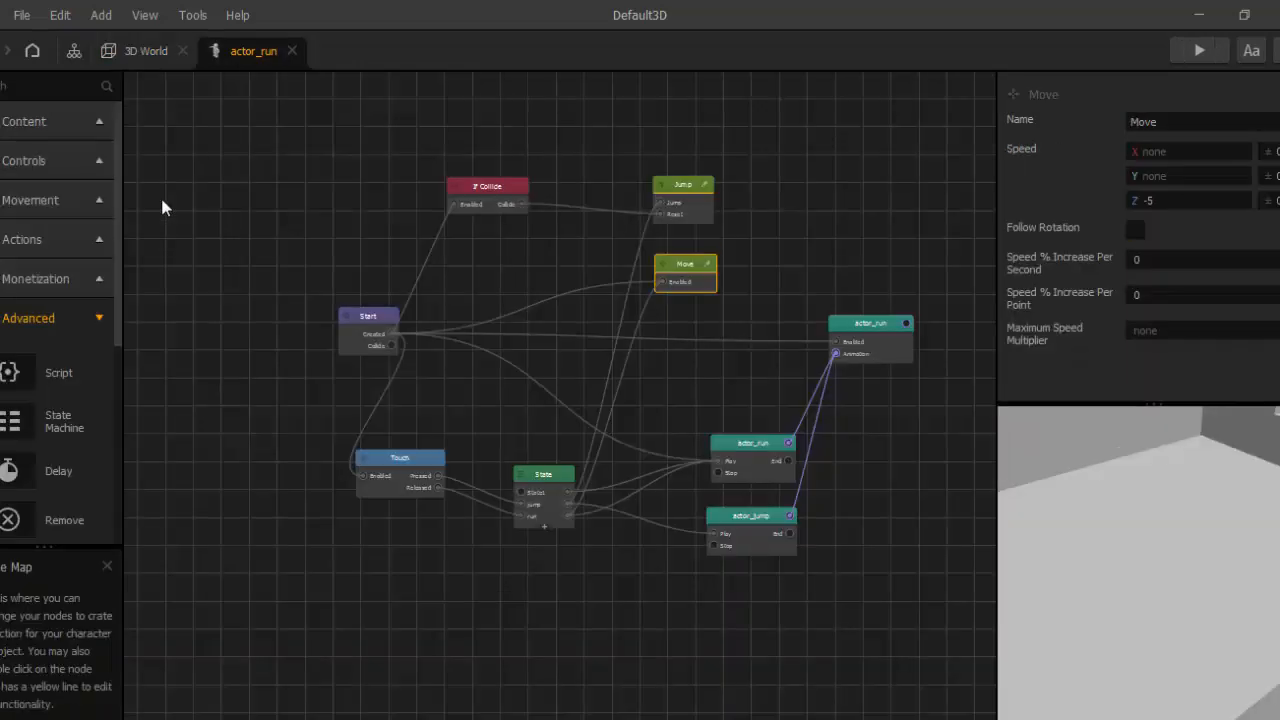
pyautogui.click(862, 340)
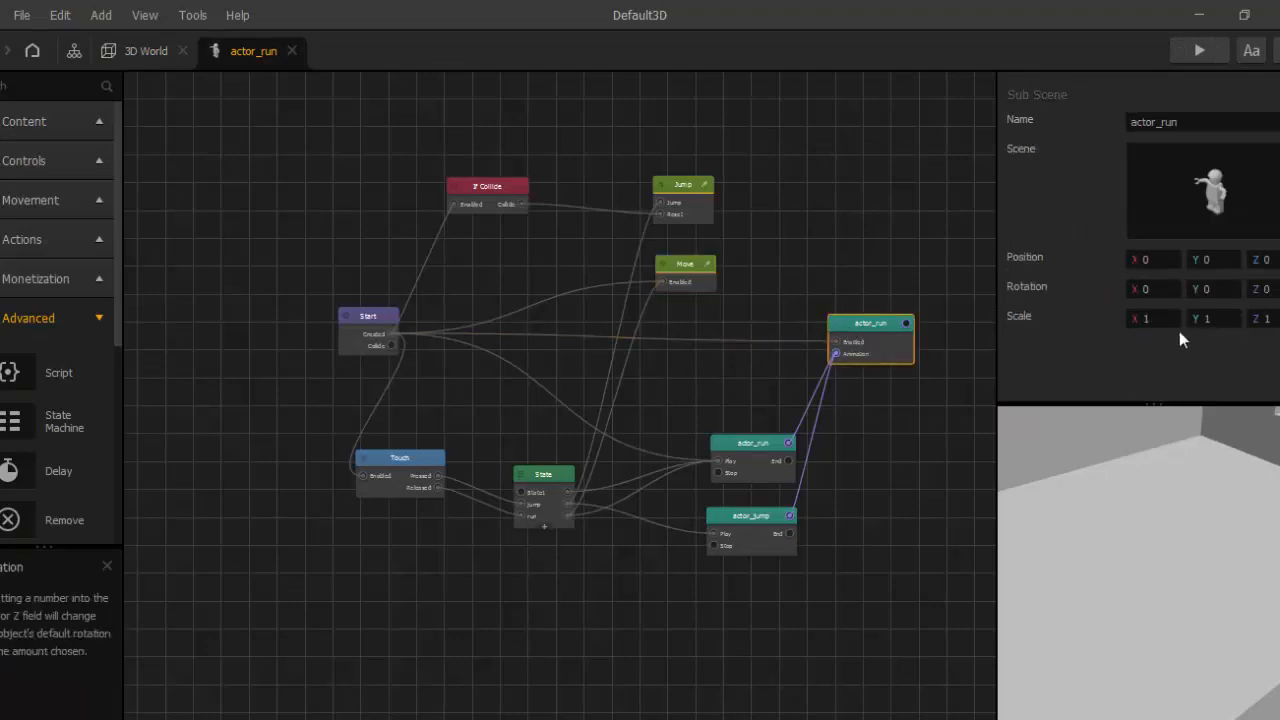
pyautogui.click(1222, 292)
pyautogui.click(1222, 290)
pyautogui.press('BackSpace')
pyautogui.write('180')
pyautogui.click(1170, 290)
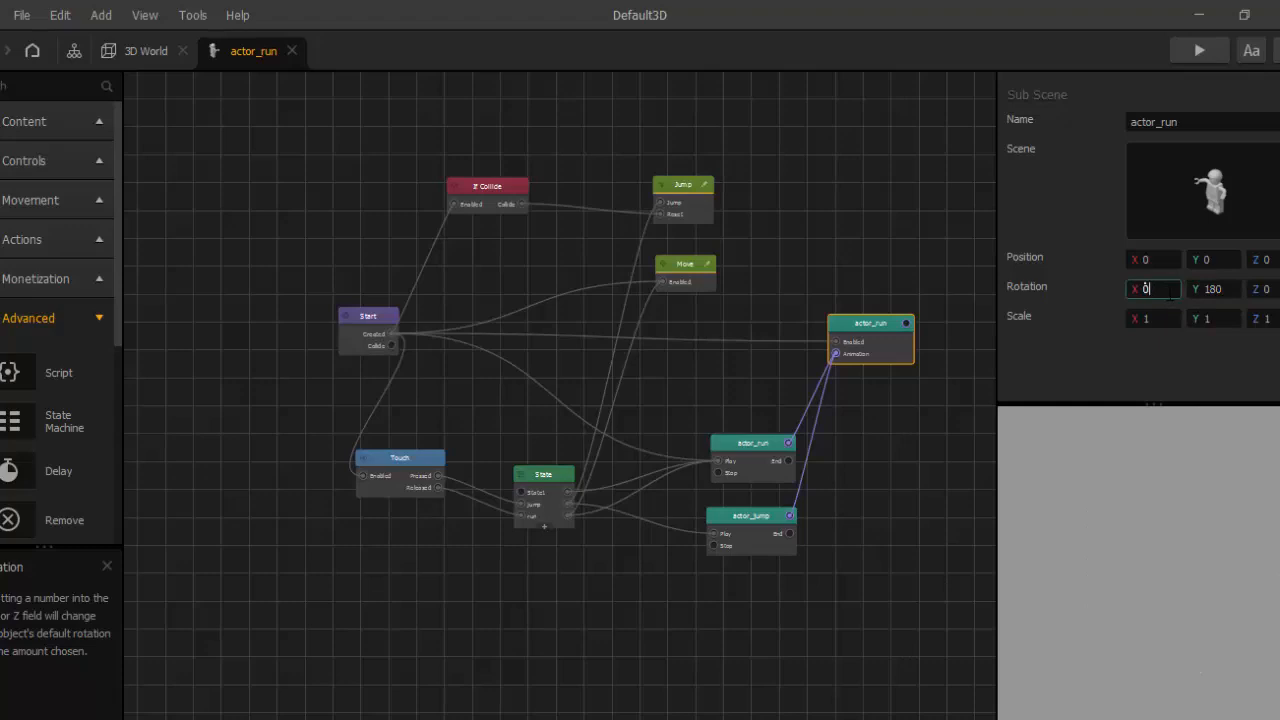
pyautogui.write('-90')
pyautogui.click(1089, 330)
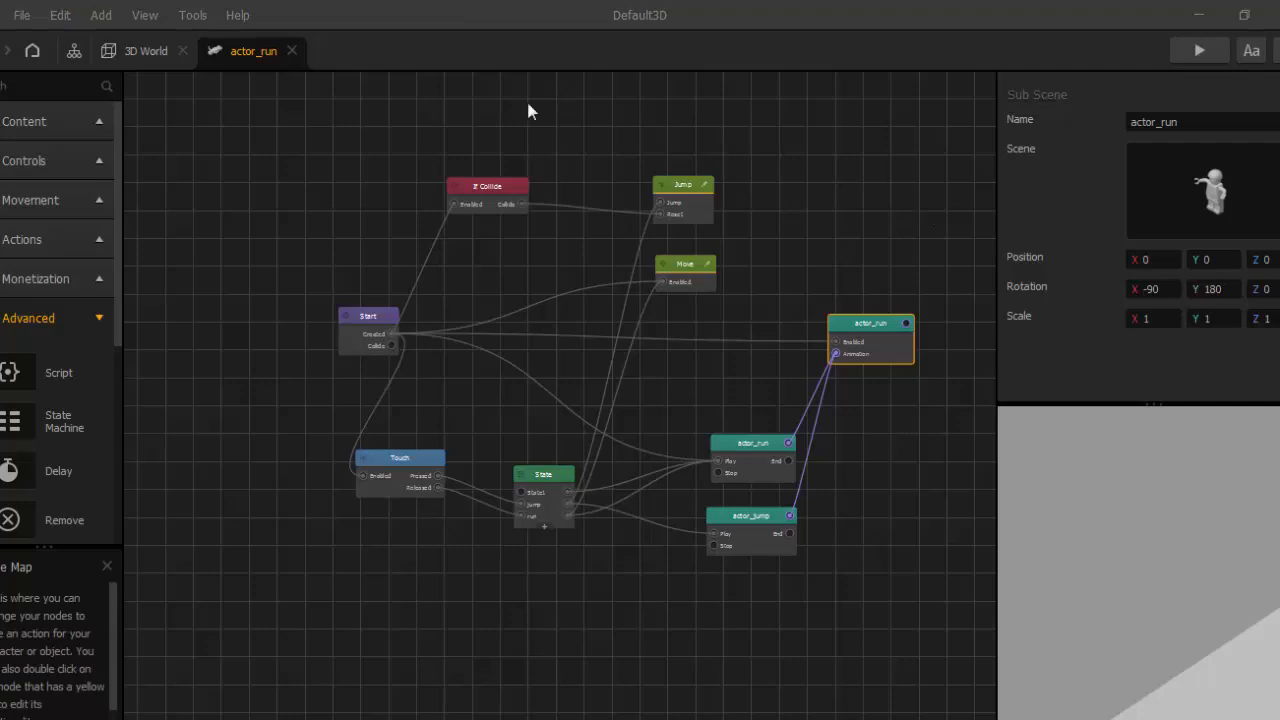
# - Return to the 3D World and preview the game to check the character's new orientation
pyautogui.click(155, 56)
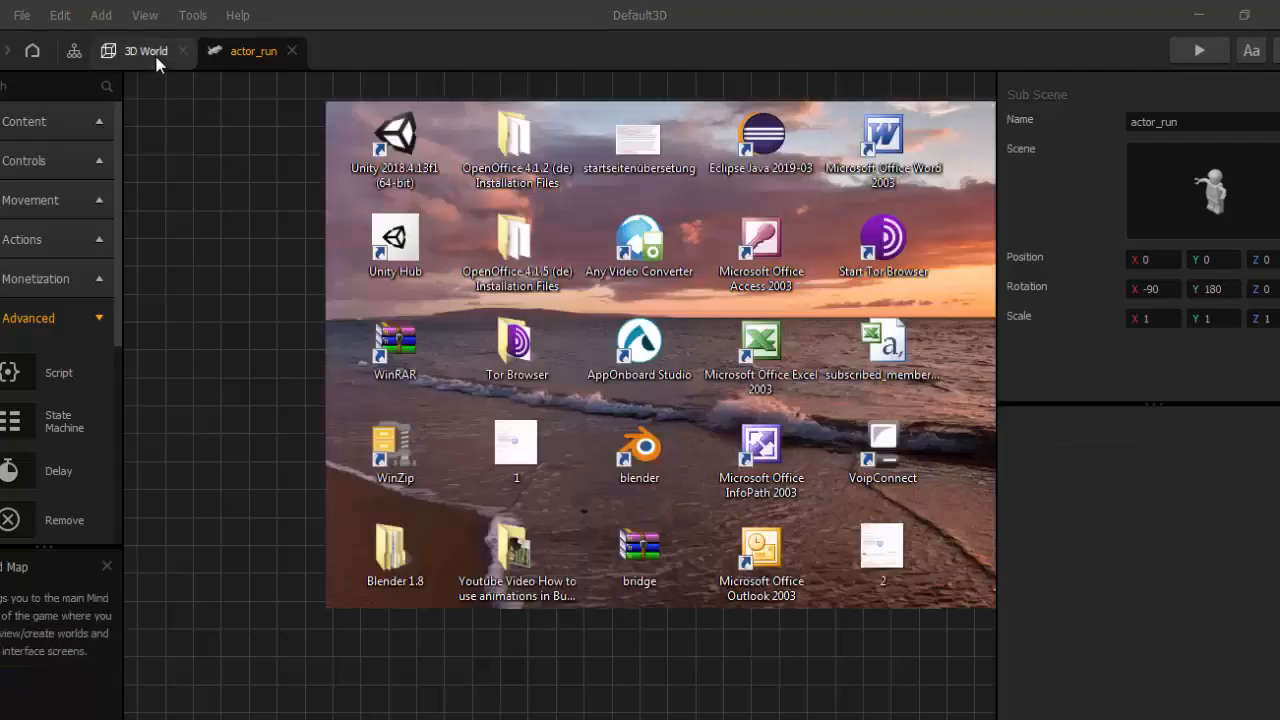
pyautogui.click(1182, 52)
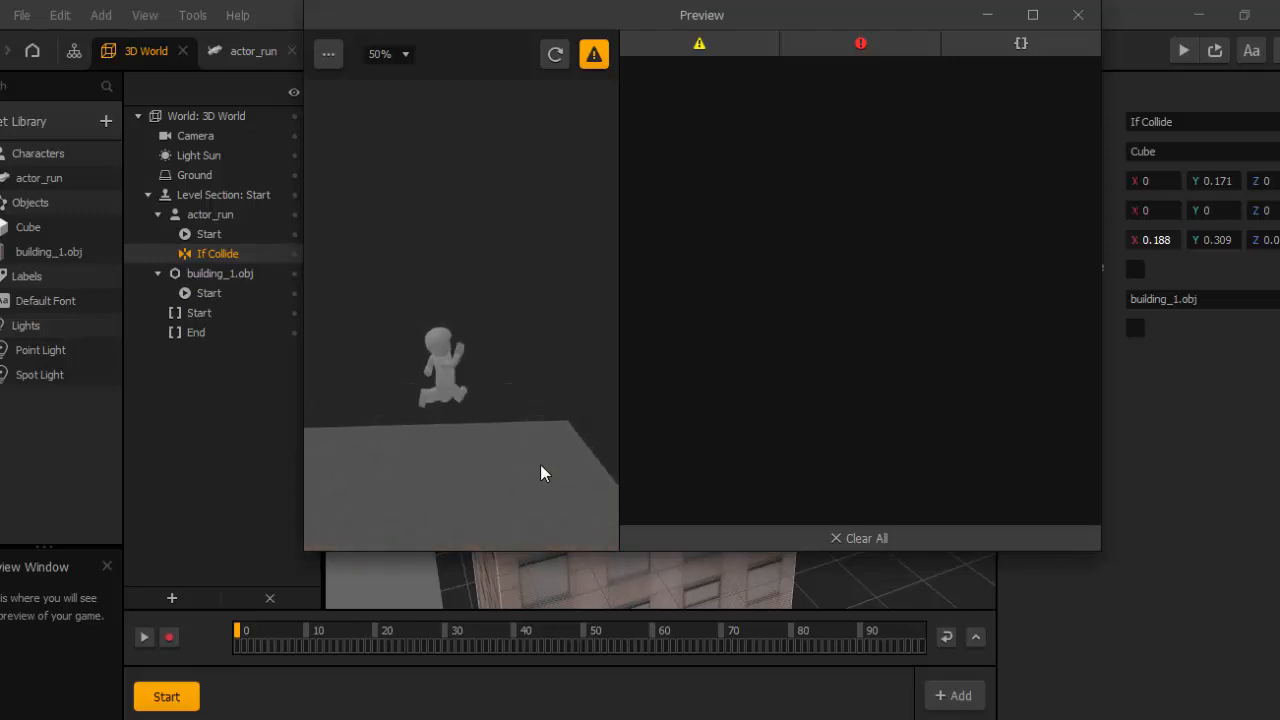
pyautogui.click(1078, 15)
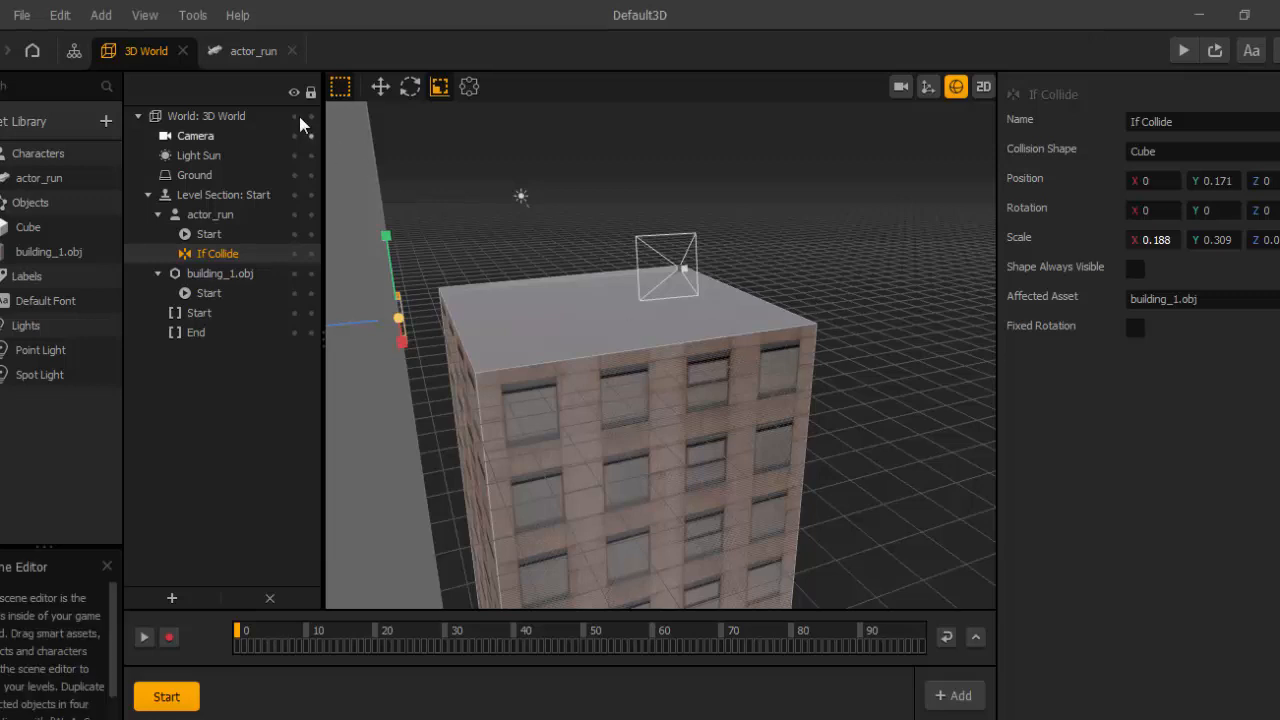
# - Examine the character's texture and material settings for the actor_run model in the Sub Scene Manager
pyautogui.click(250, 54)
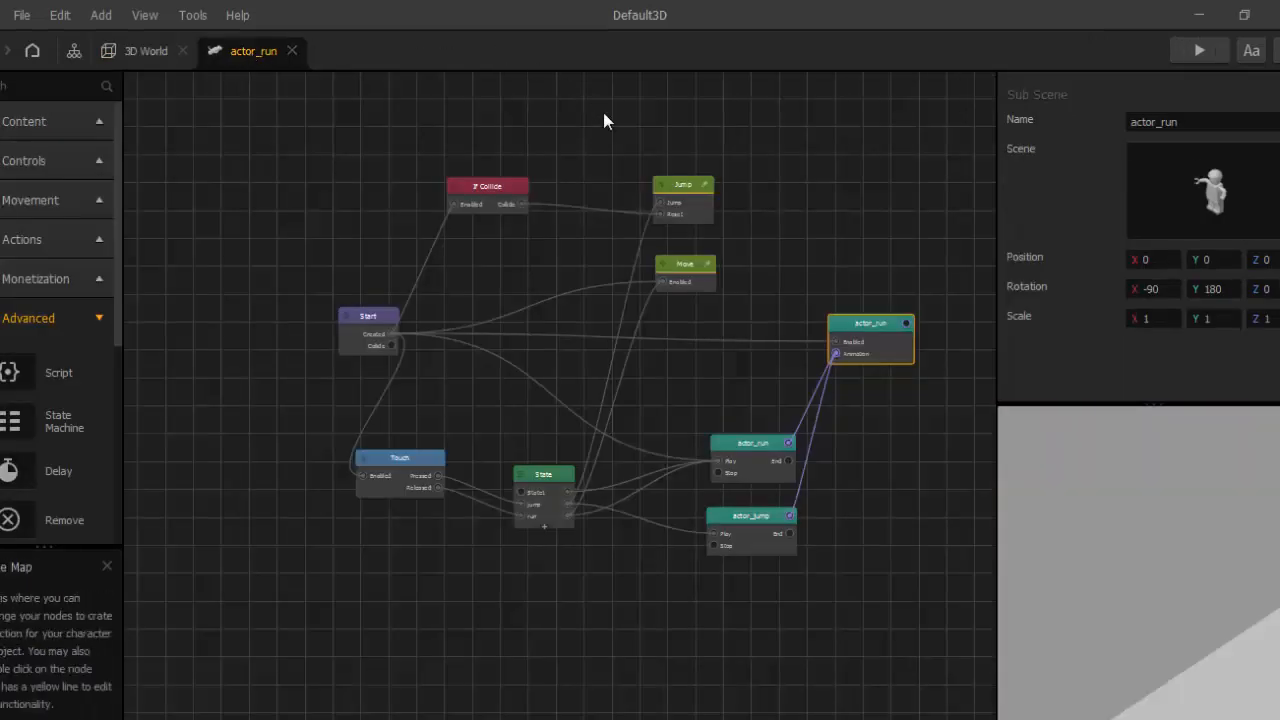
pyautogui.moveTo(1209, 185)
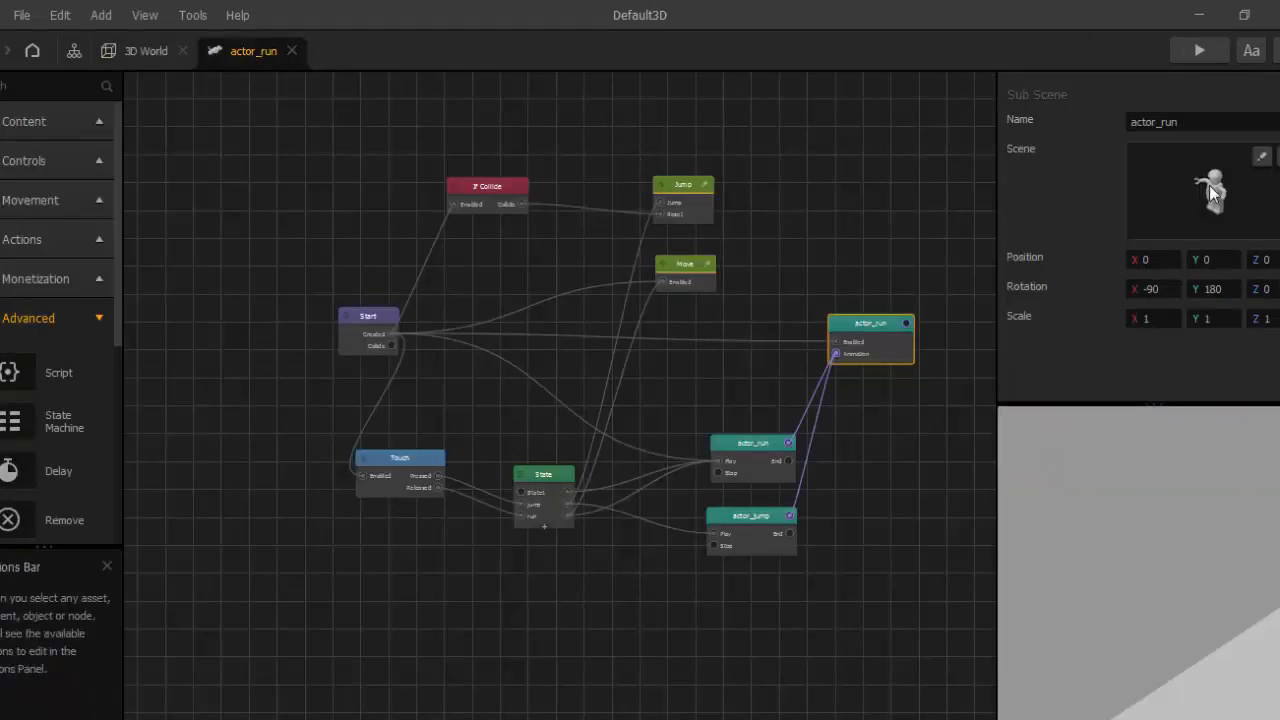
pyautogui.click(1262, 158)
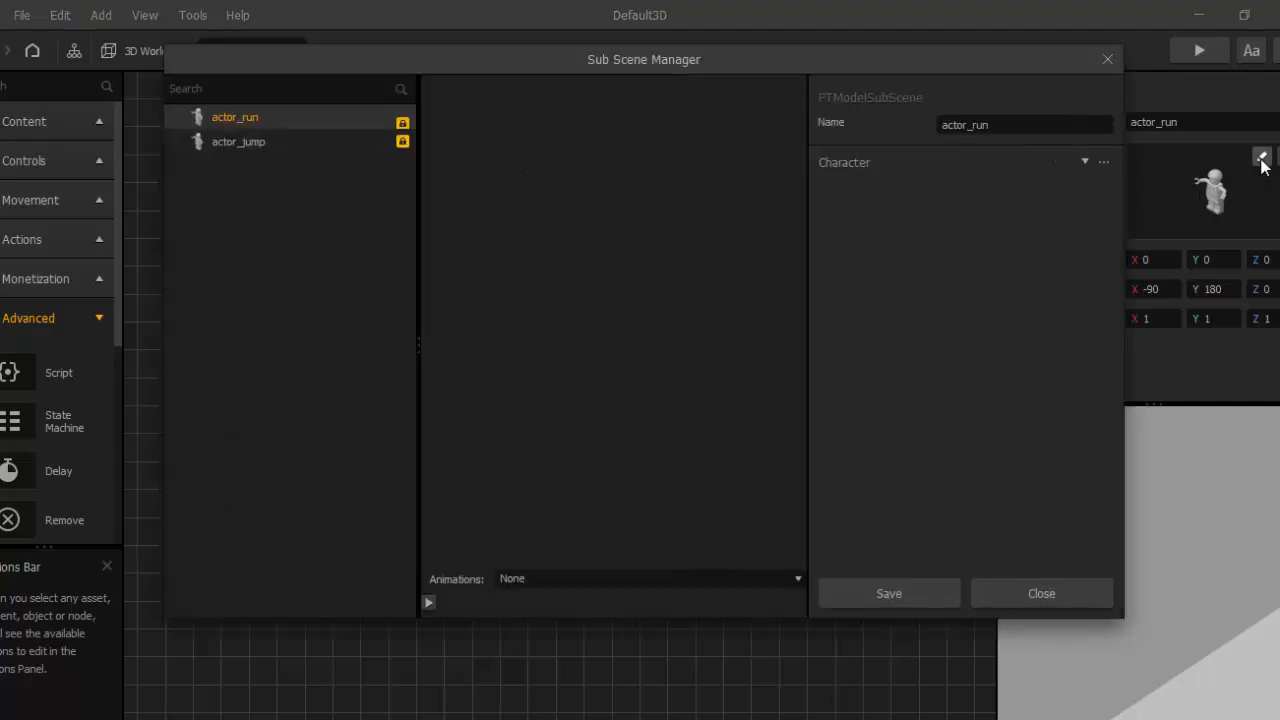
pyautogui.click(1078, 163)
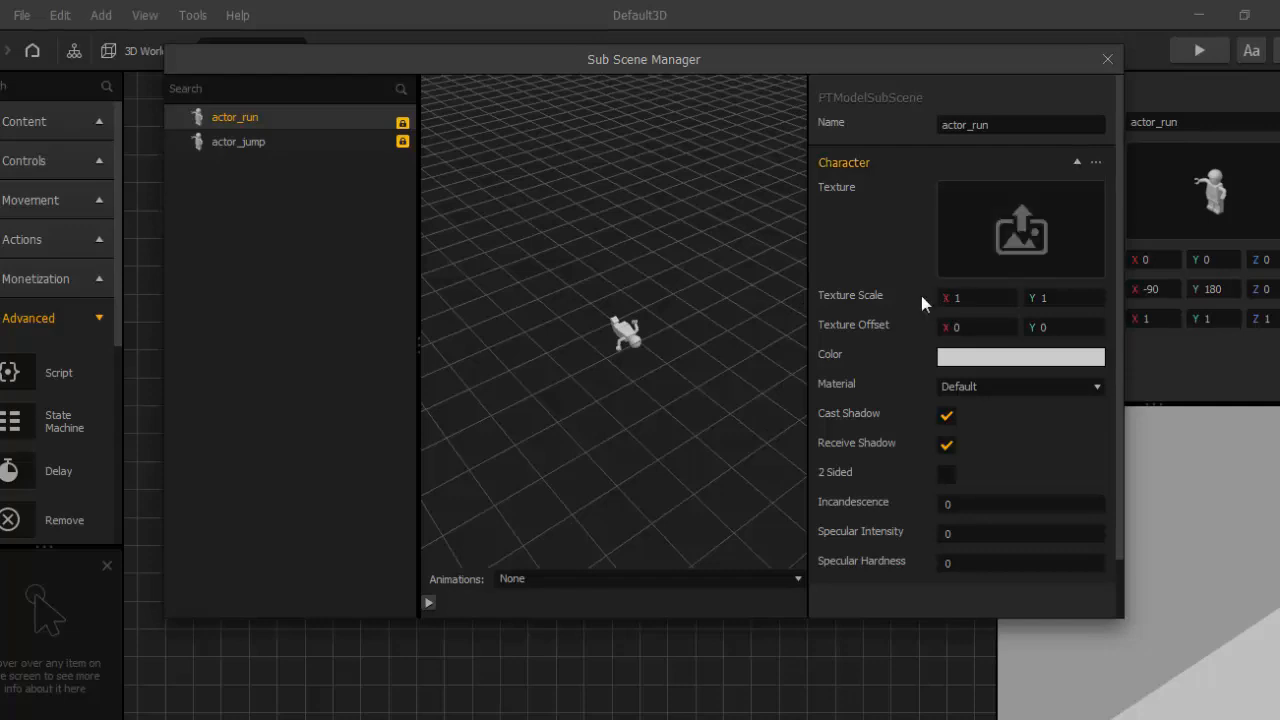
pyautogui.scroll(-2, 918, 297)
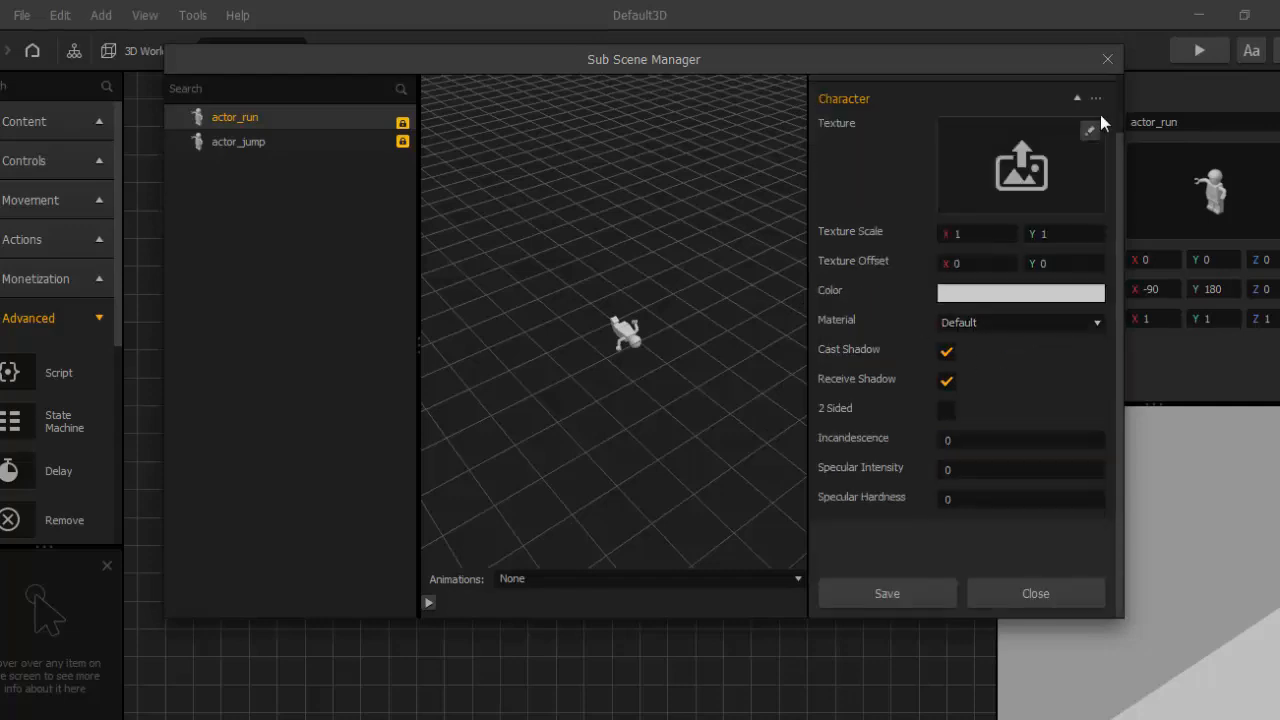
pyautogui.click(1107, 60)
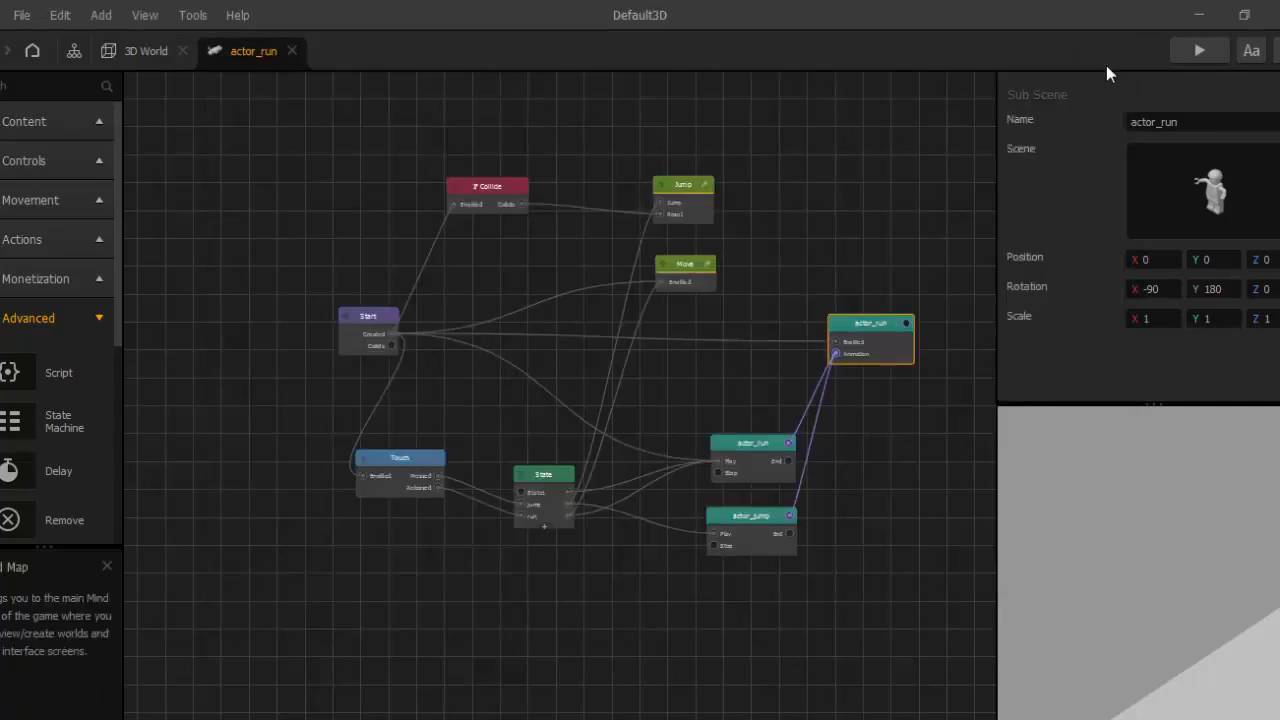
# - Loop the actor_run keyframe animation and set the Move node's Z speed to -8, checking the motion in the game preview
pyautogui.click(751, 458)
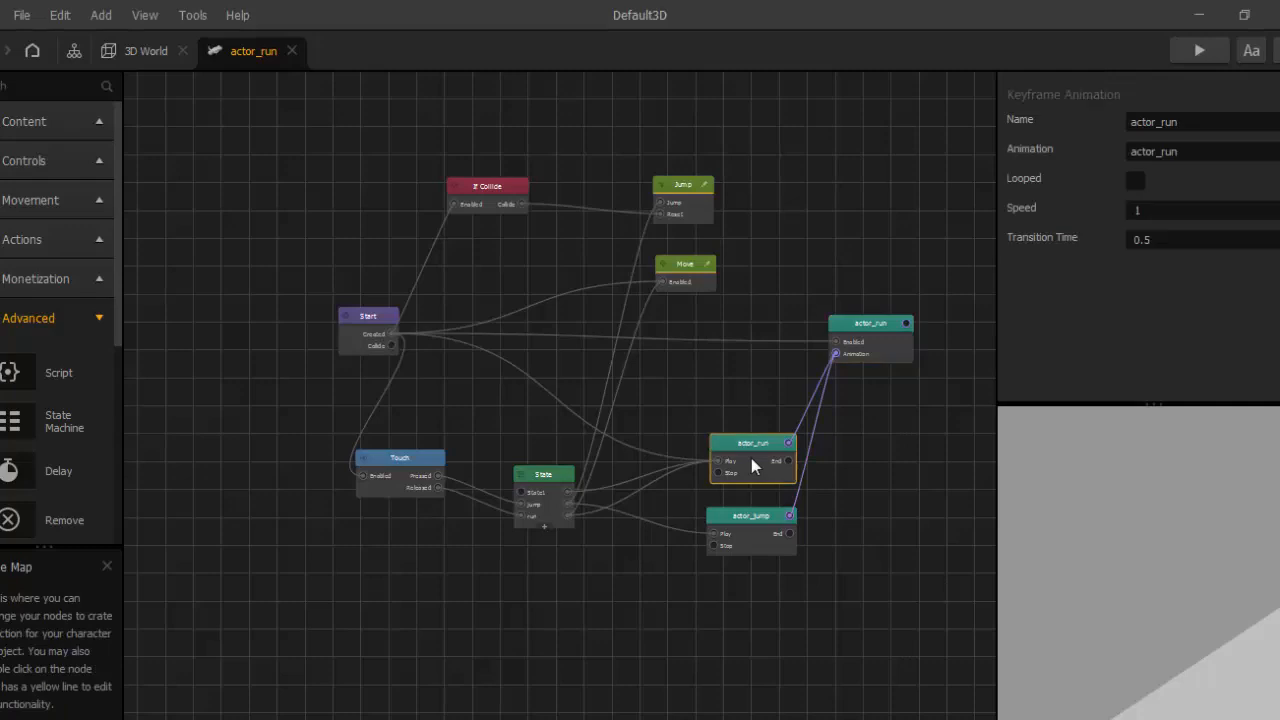
pyautogui.click(1135, 180)
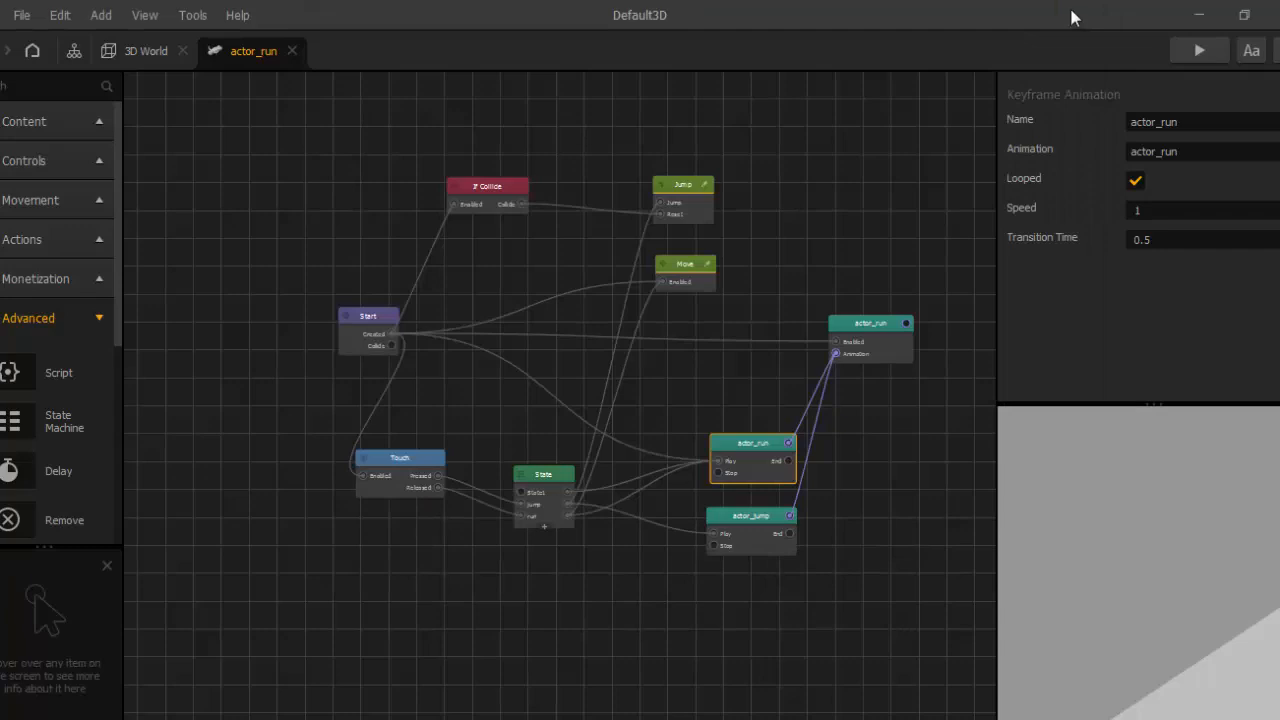
pyautogui.click(693, 279)
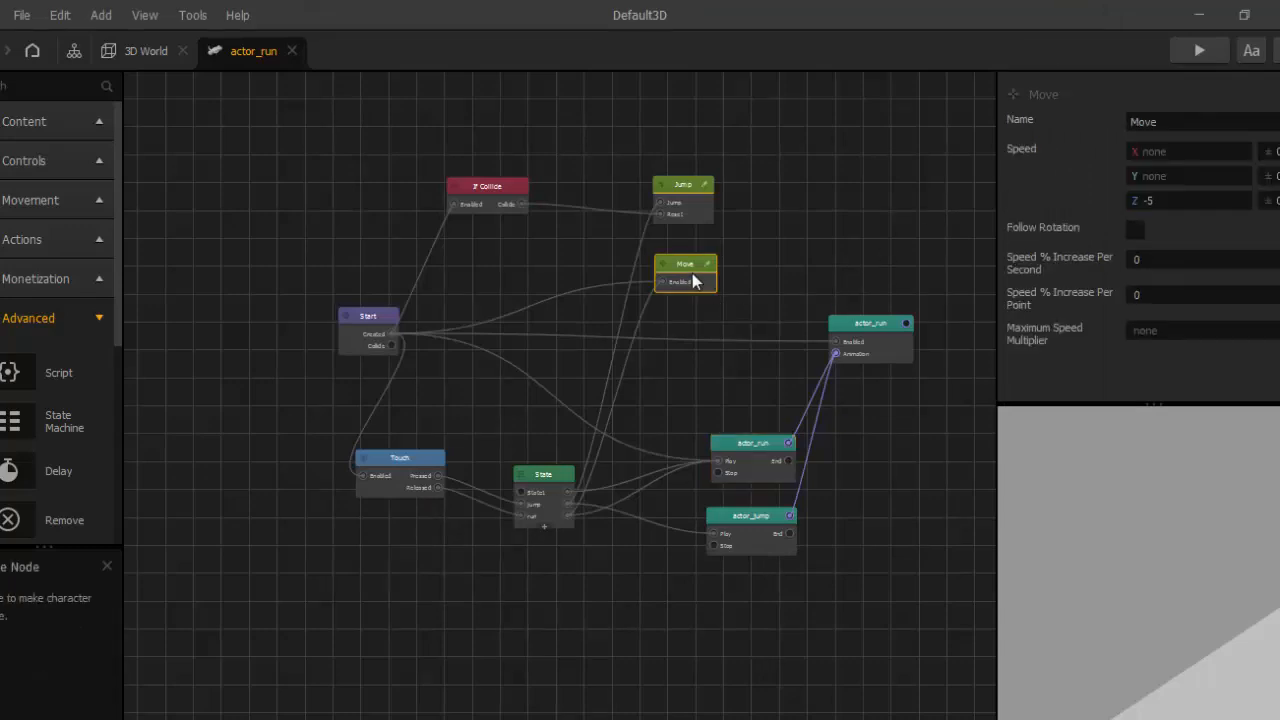
pyautogui.click(1176, 200)
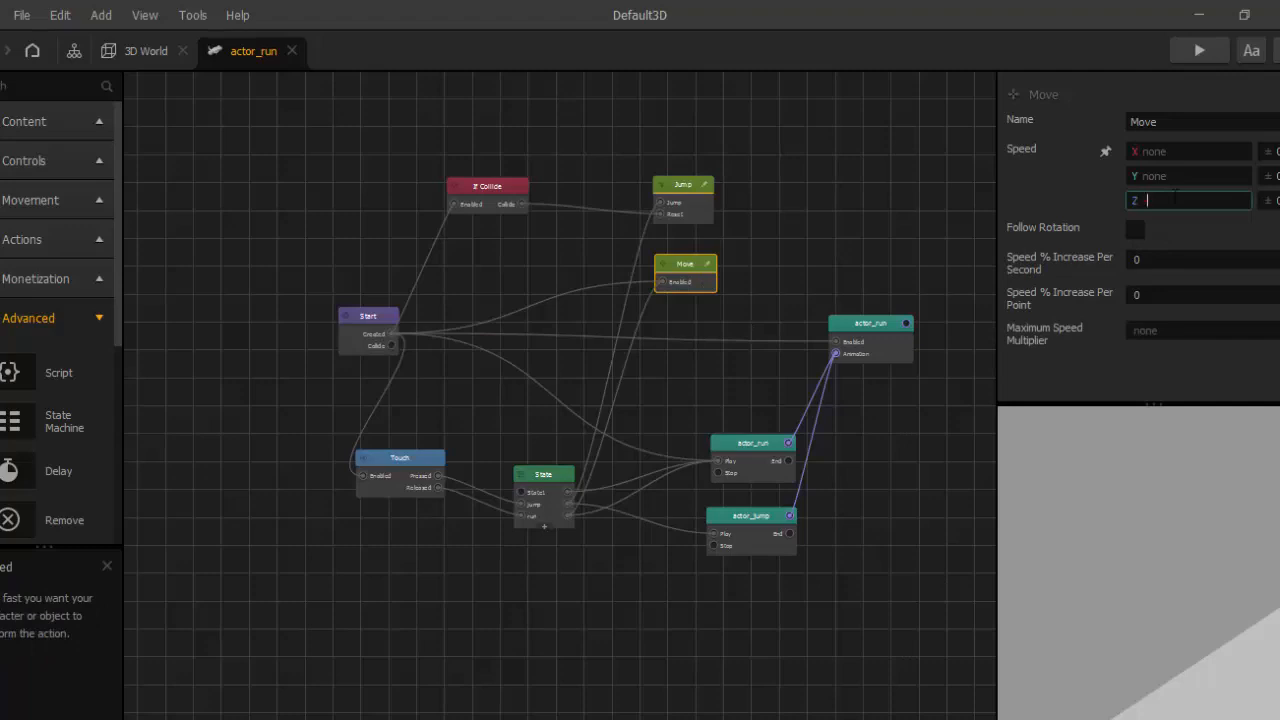
pyautogui.click(1056, 195)
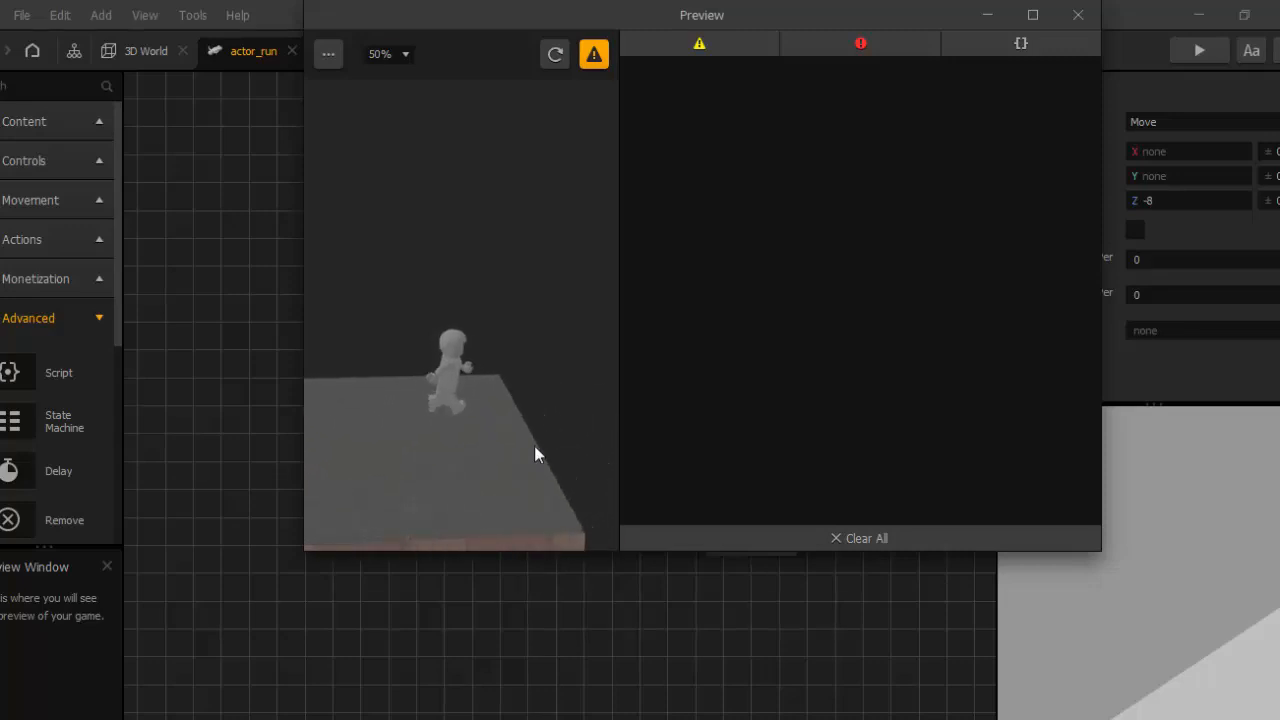
pyautogui.click(1079, 16)
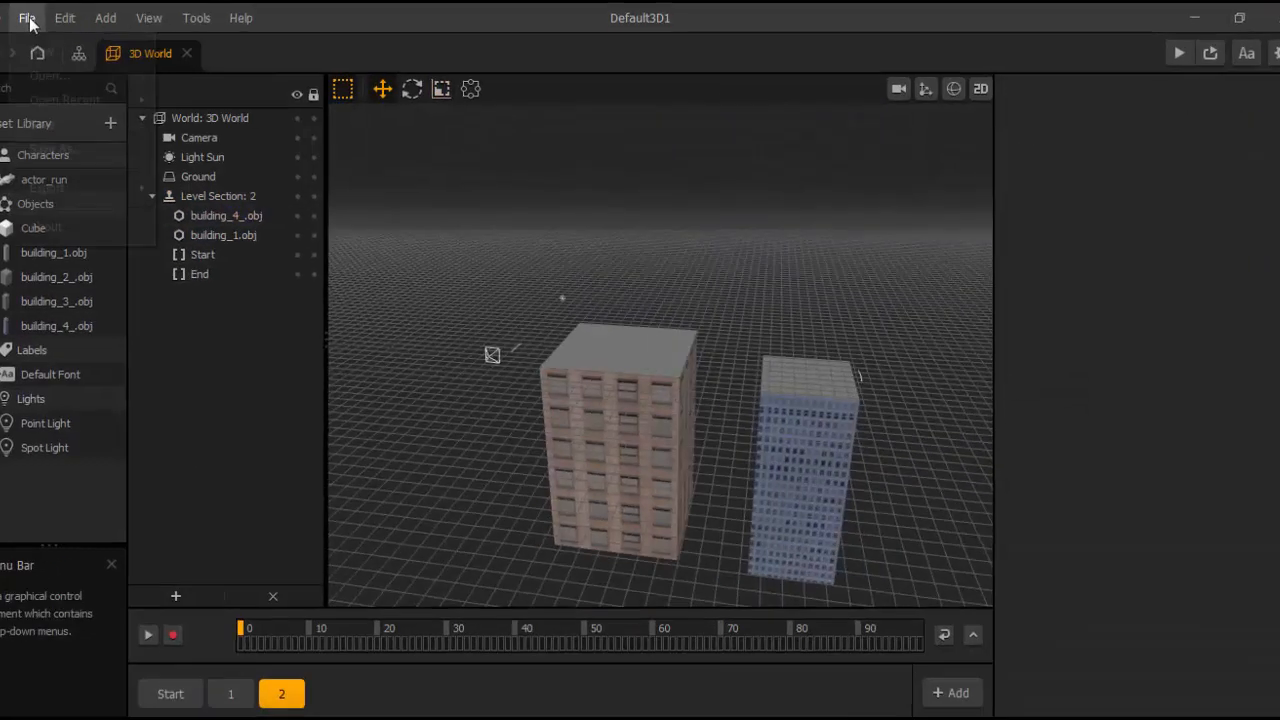
pyautogui.click(22, 15)
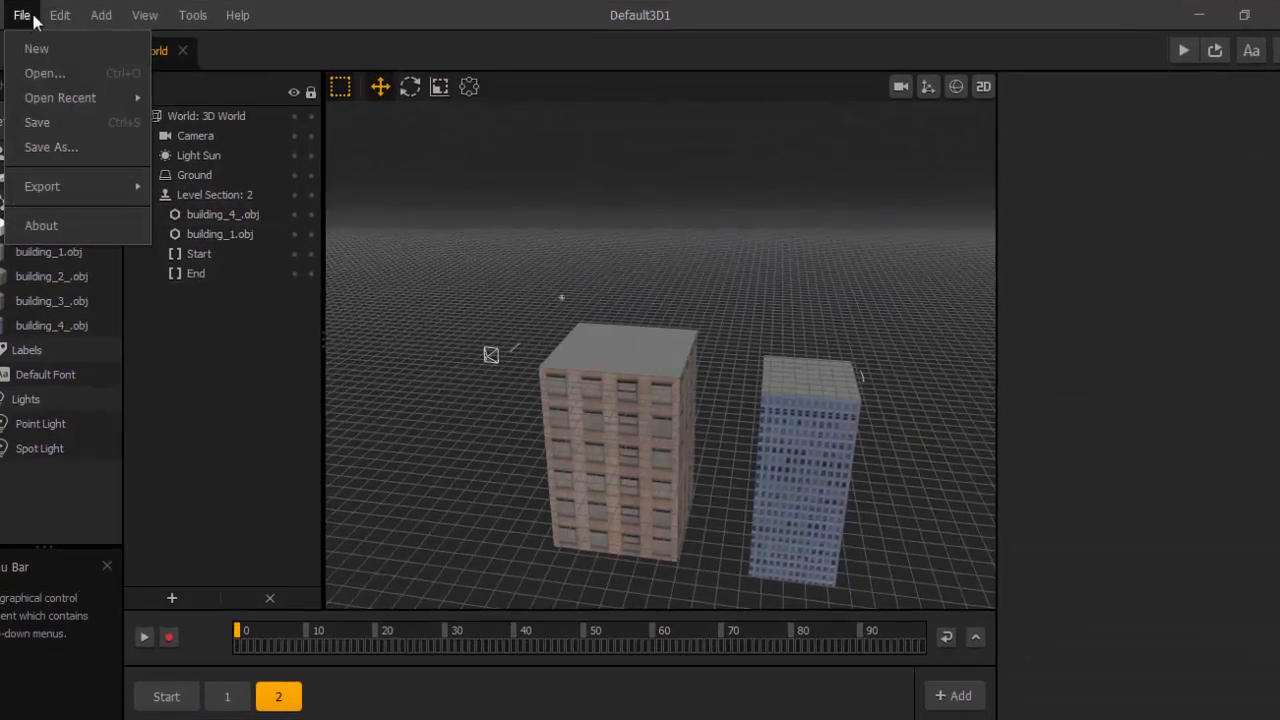
pyautogui.moveTo(46, 21)
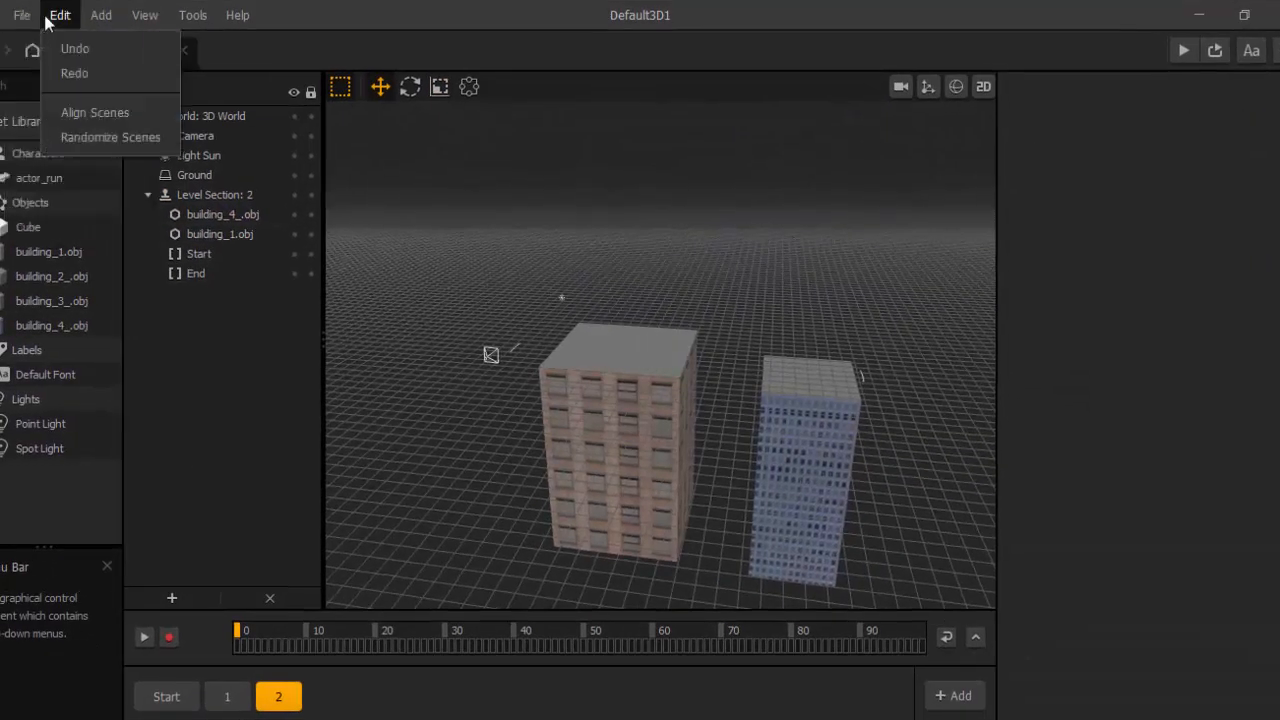
pyautogui.click(75, 113)
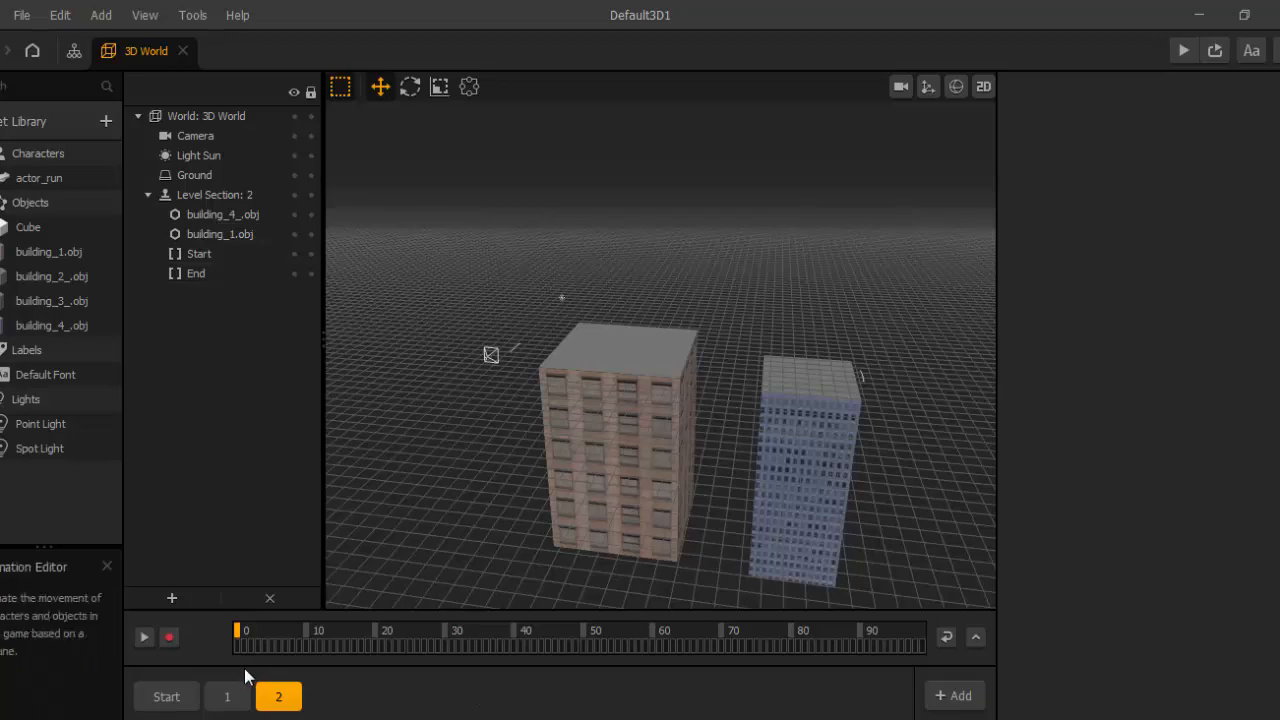
# - Show the Start level section of the 3D World and open the actor_run character's node map
pyautogui.click(176, 697)
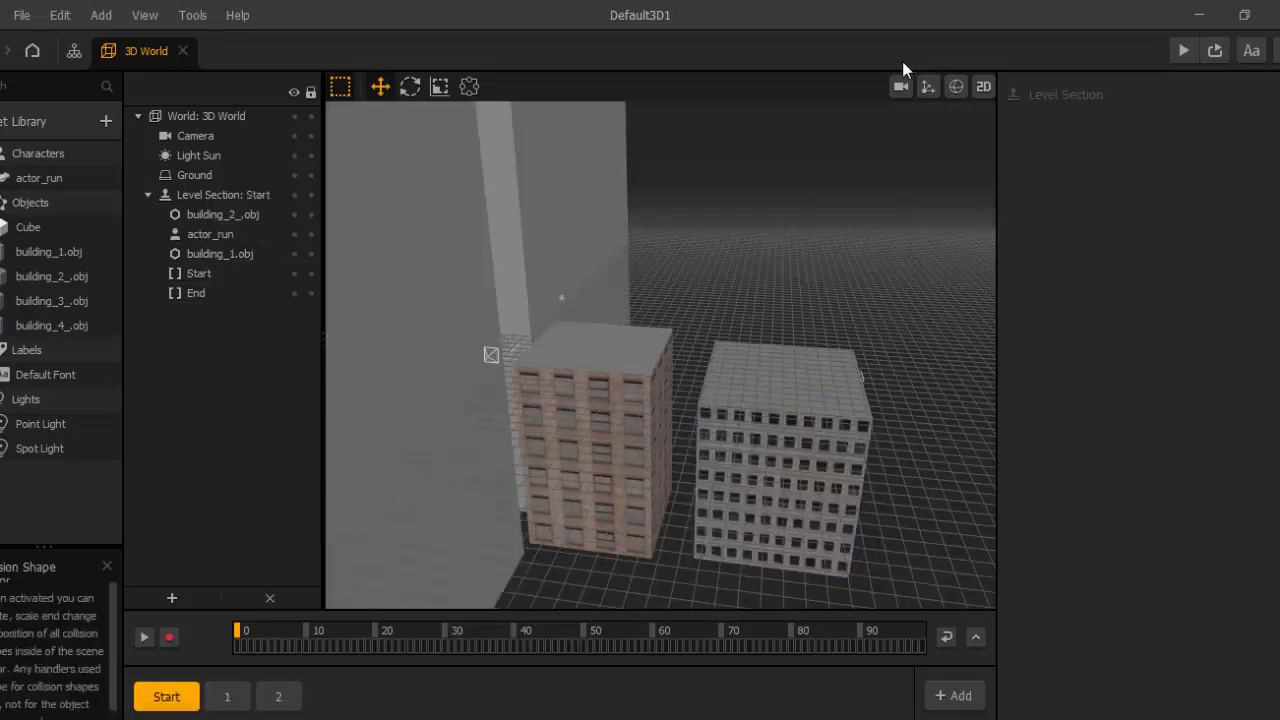
pyautogui.click(900, 88)
pyautogui.doubleClick(39, 178)
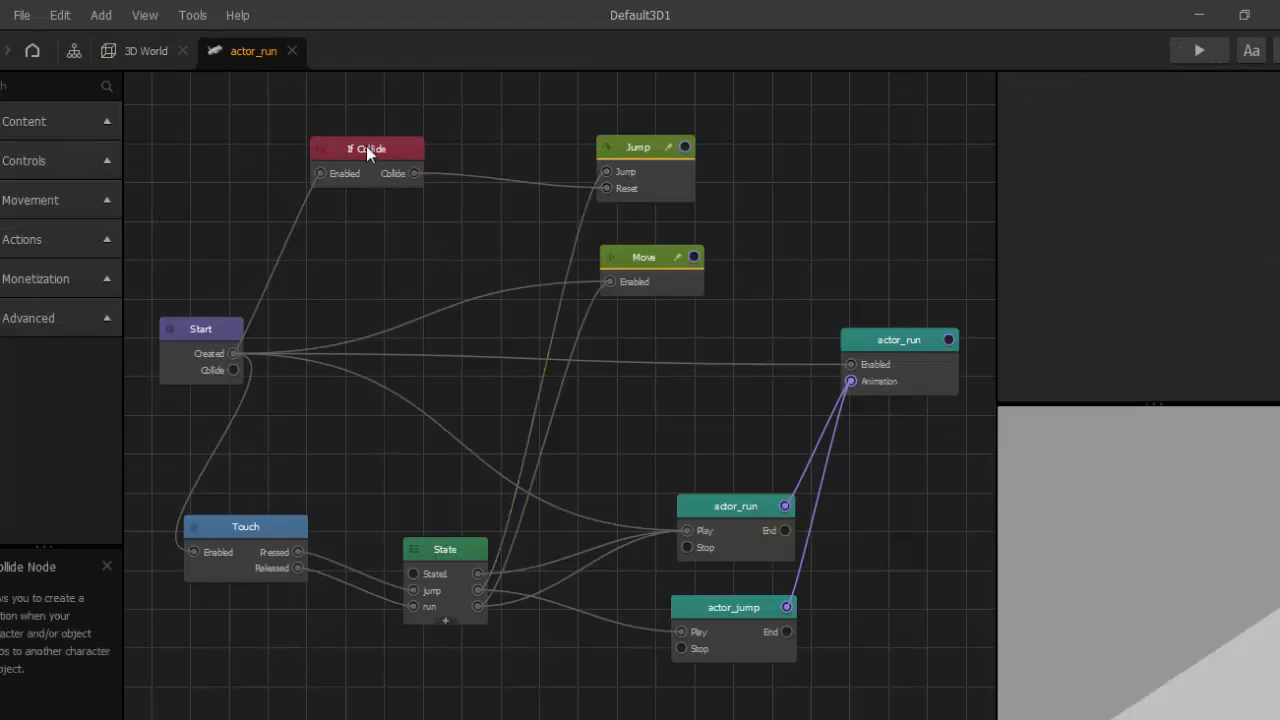
# - Duplicate the If Collide node, place the copy below the original and set its Affected Asset to building_2_.obj
pyautogui.click(367, 149)
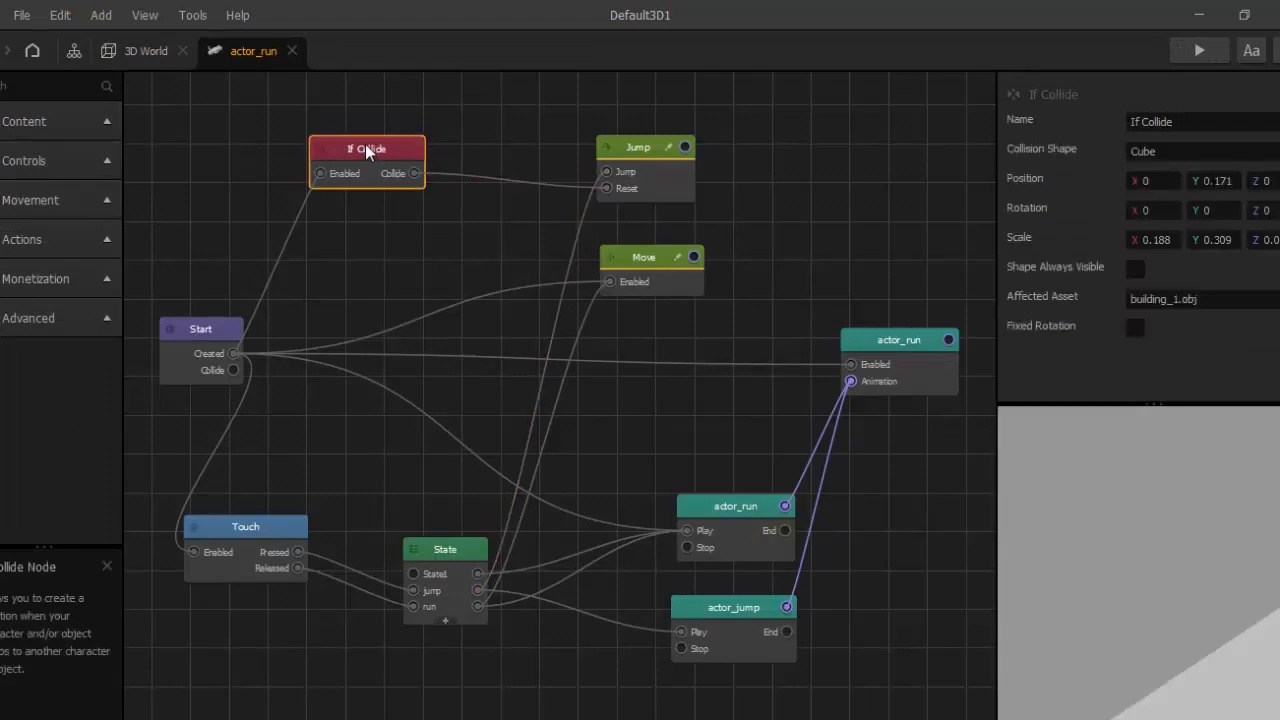
pyautogui.moveTo(366, 146); pyautogui.dragTo(365, 126)
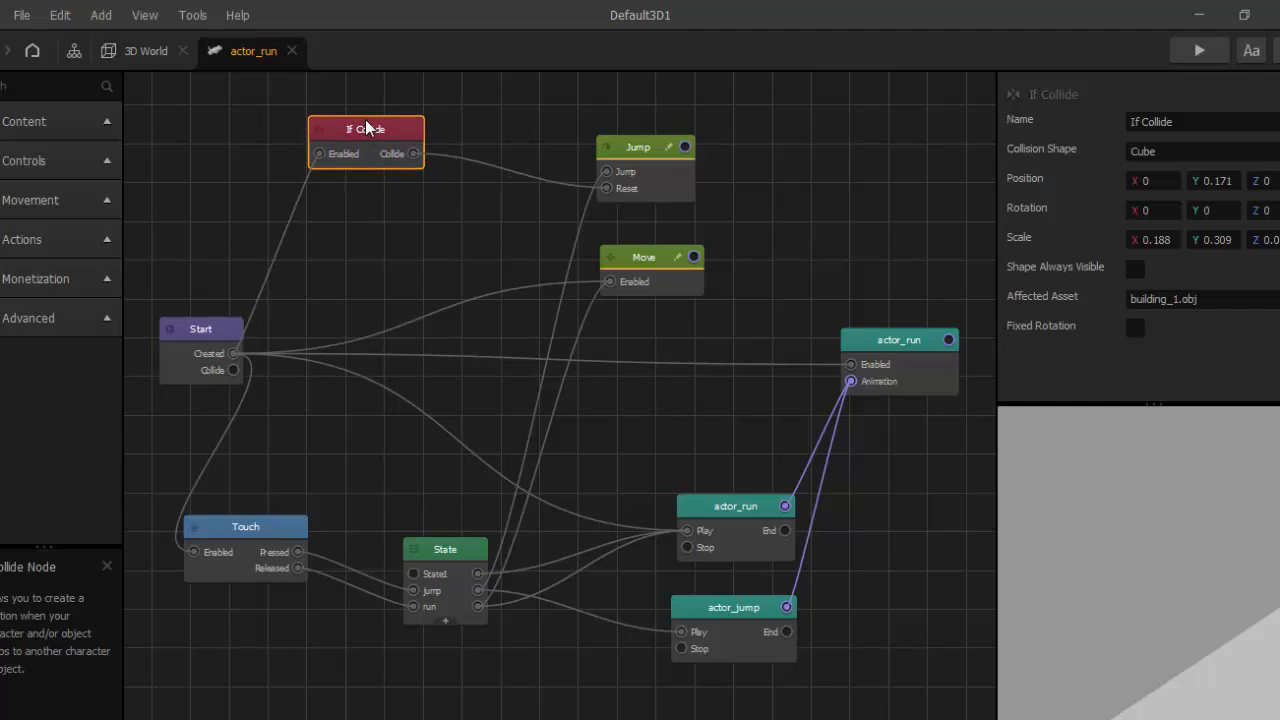
pyautogui.hotkey('ctrl', 'v')
pyautogui.moveTo(473, 135); pyautogui.dragTo(371, 191)
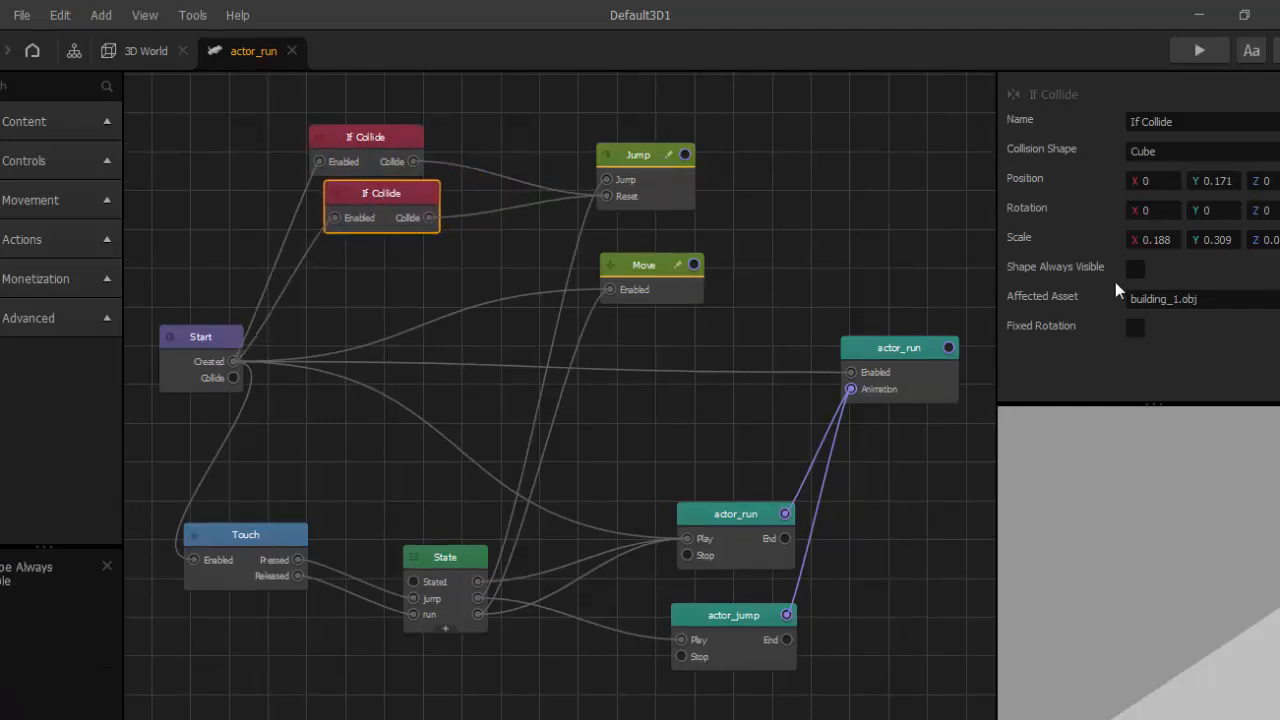
pyautogui.click(1180, 307)
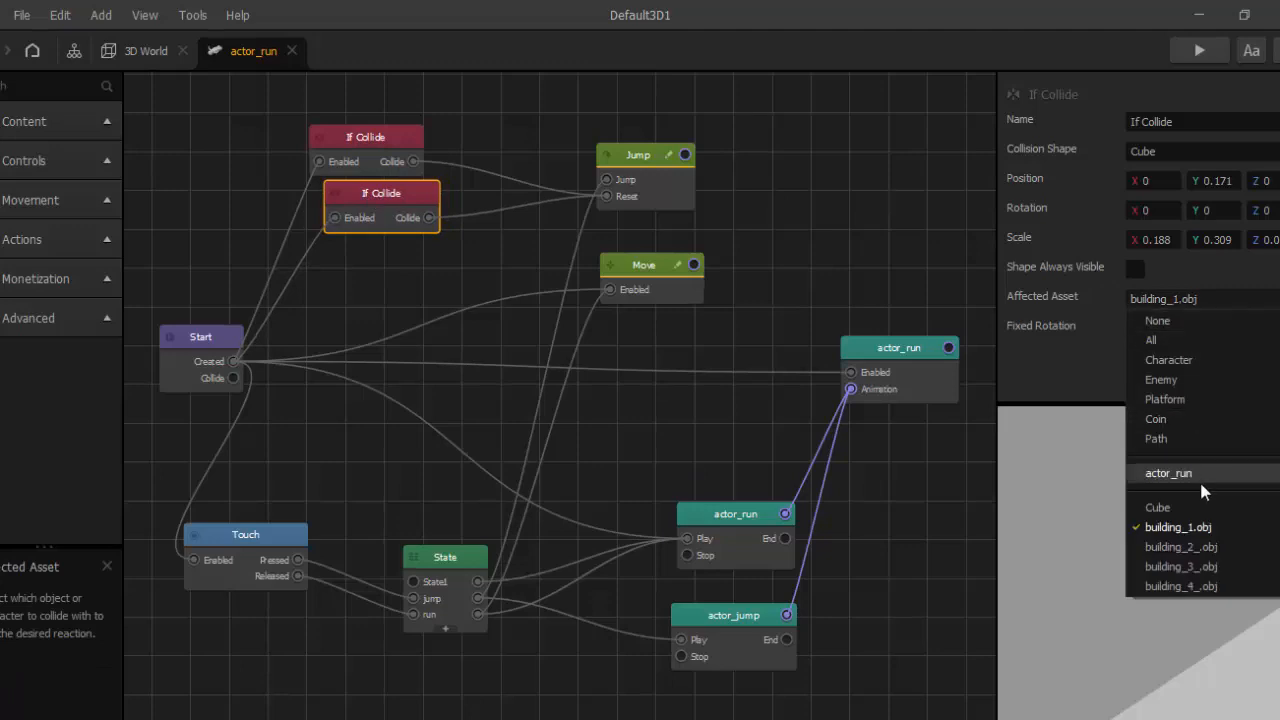
pyautogui.click(1200, 538)
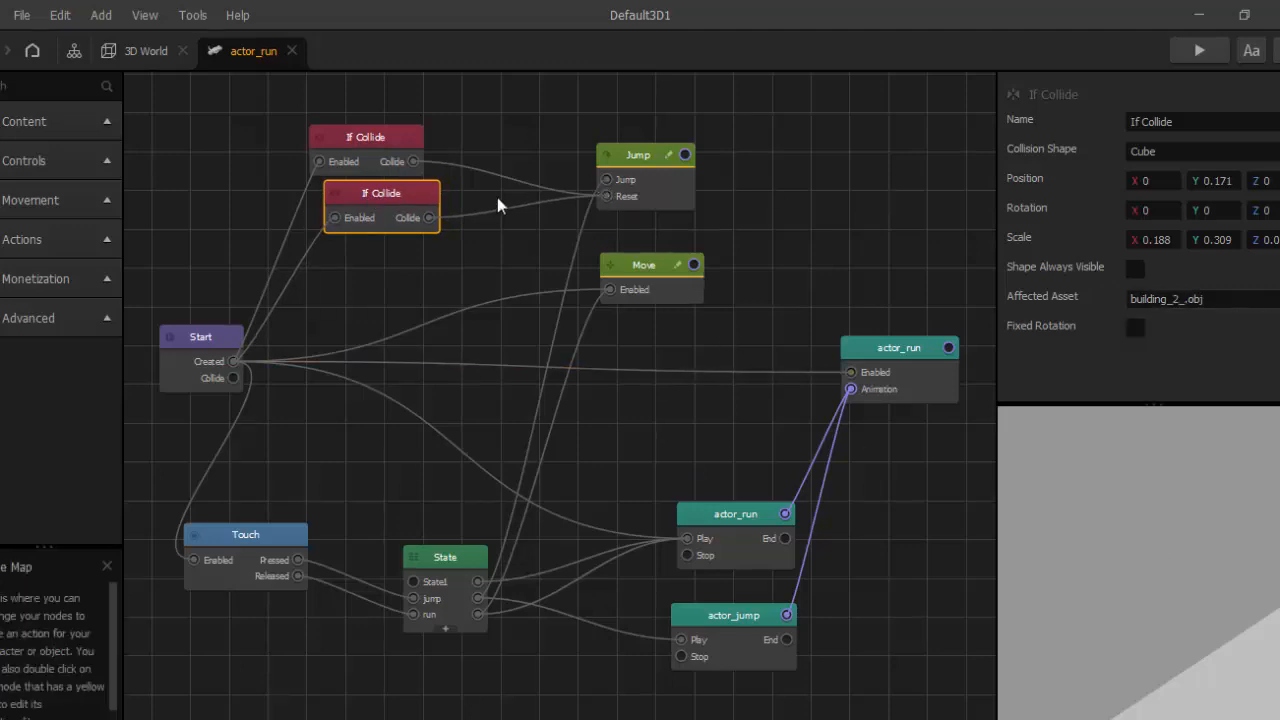
pyautogui.moveTo(399, 203); pyautogui.dragTo(391, 201)
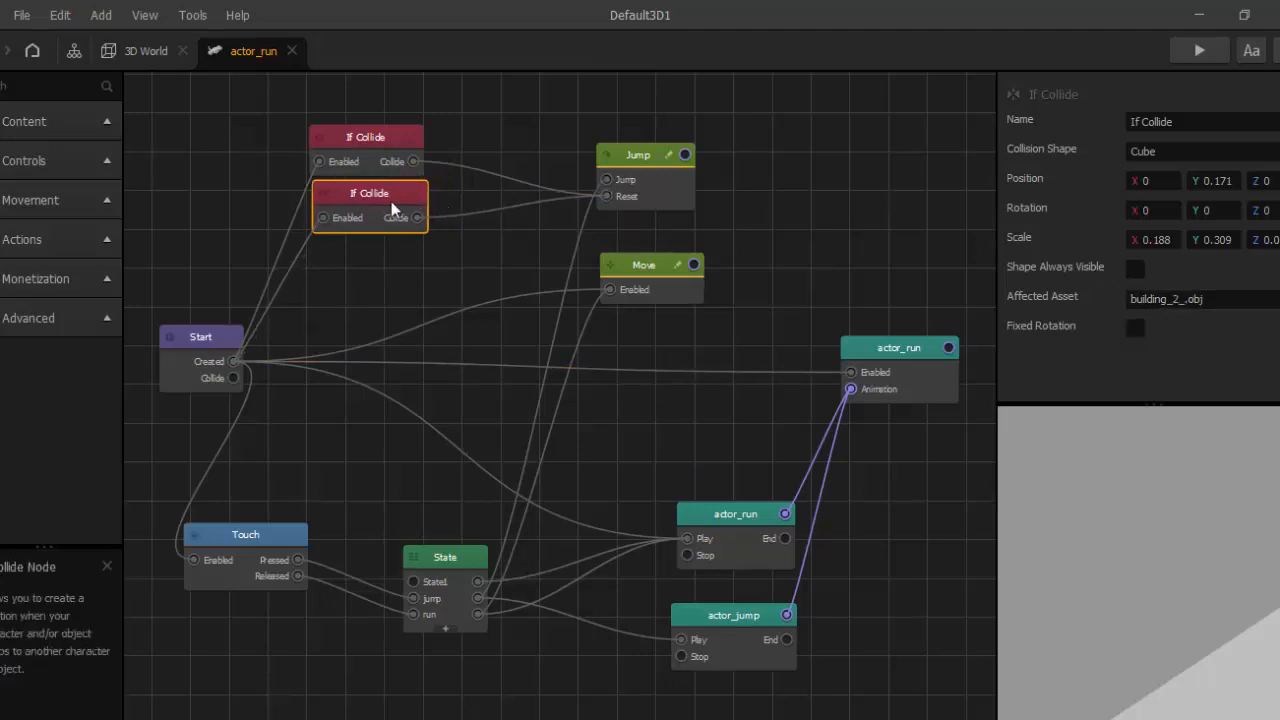
# - Duplicate the second If Collide node, place the copy underneath and set its Affected Asset to building_3_.obj
pyautogui.hotkey('ctrl', 'd')
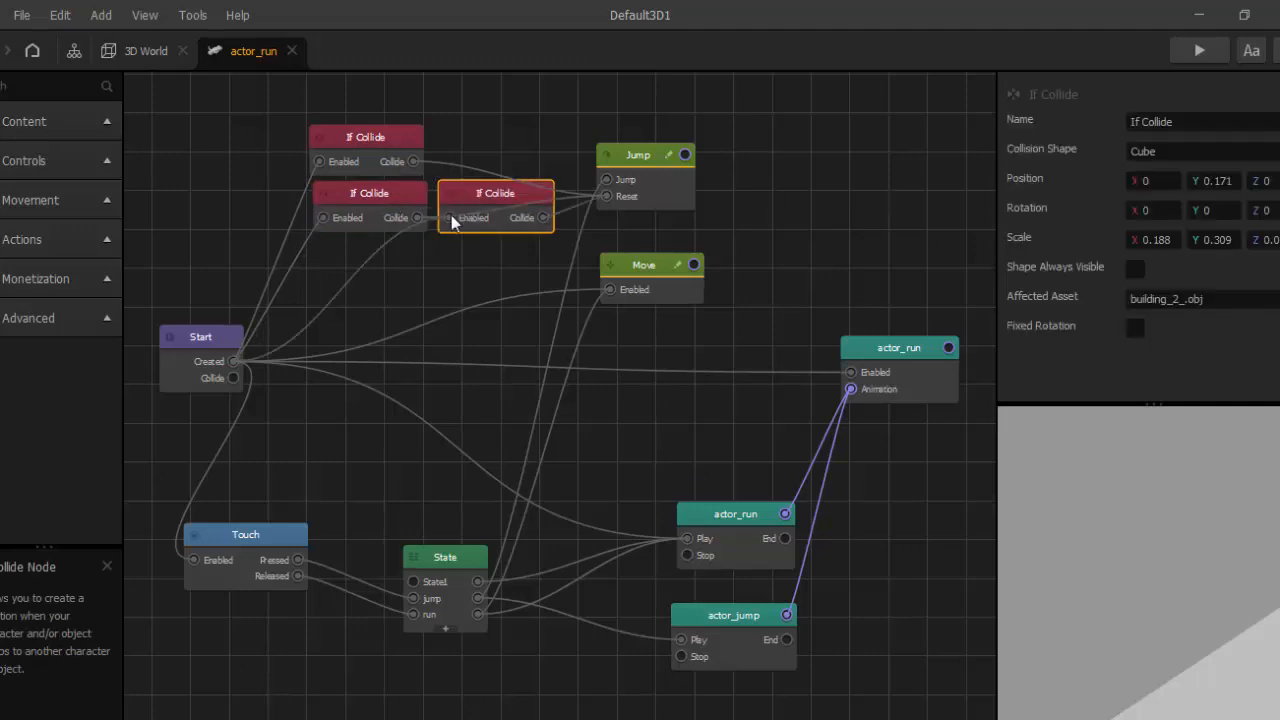
pyautogui.moveTo(451, 215); pyautogui.dragTo(341, 262)
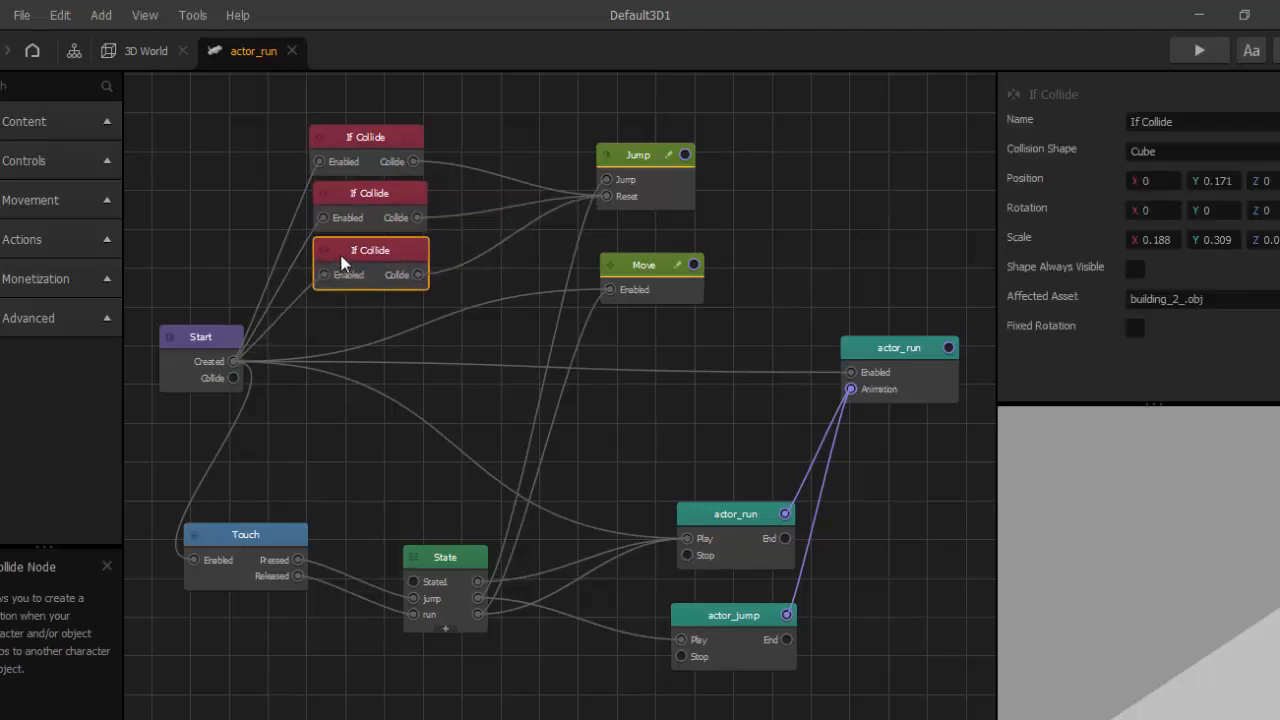
pyautogui.click(1180, 299)
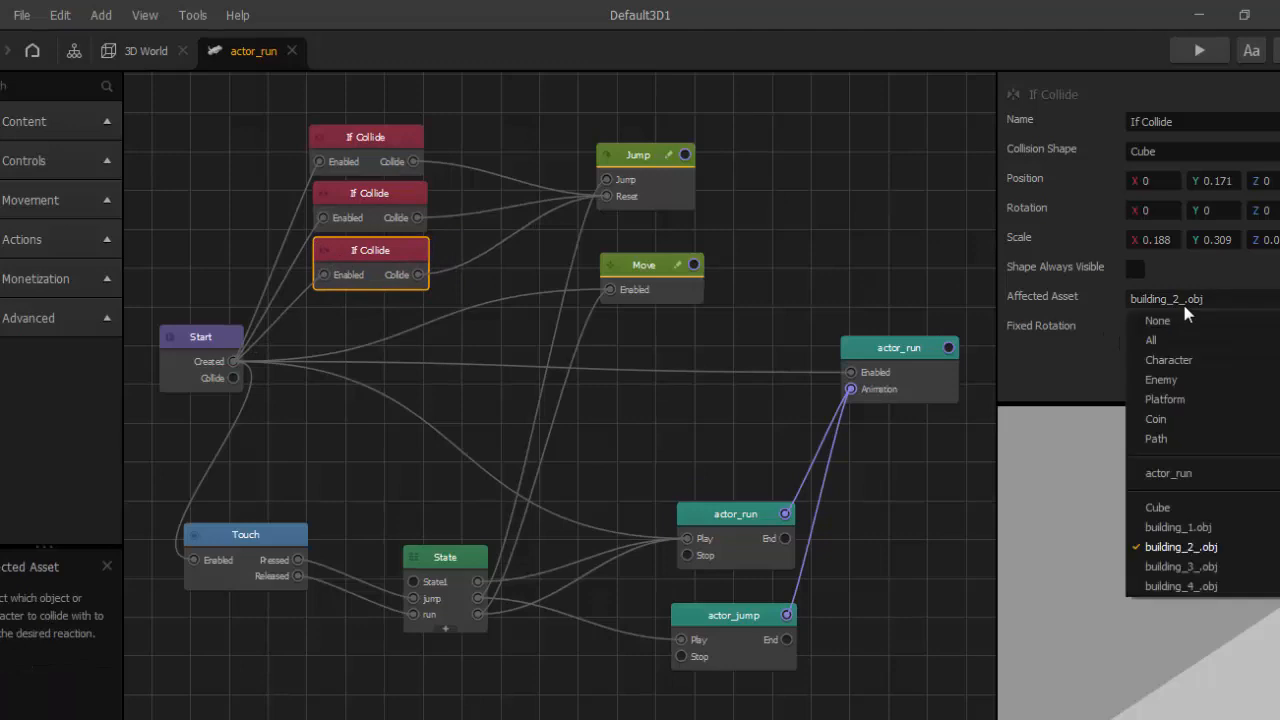
pyautogui.click(1202, 563)
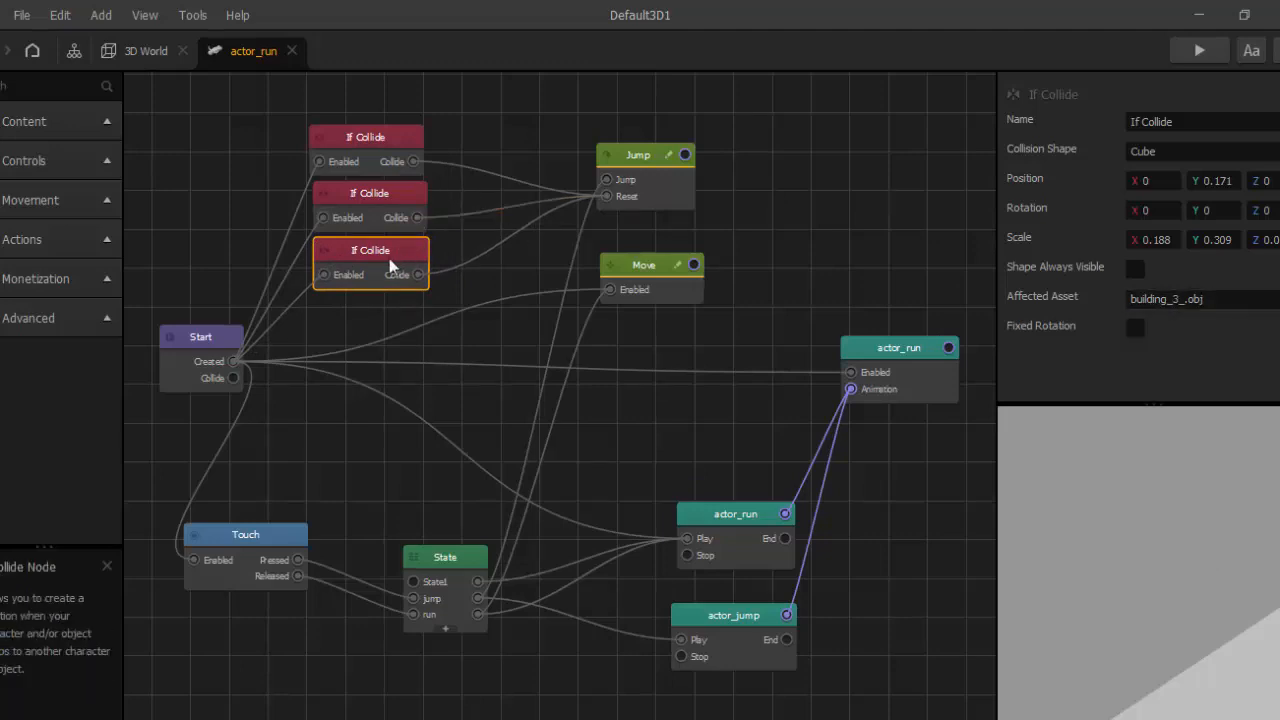
# - Duplicate the third If Collide node, place the copy underneath with building_4_.obj as its Affected Asset, and test the game in the preview
pyautogui.hotkey('ctrl', 'd')
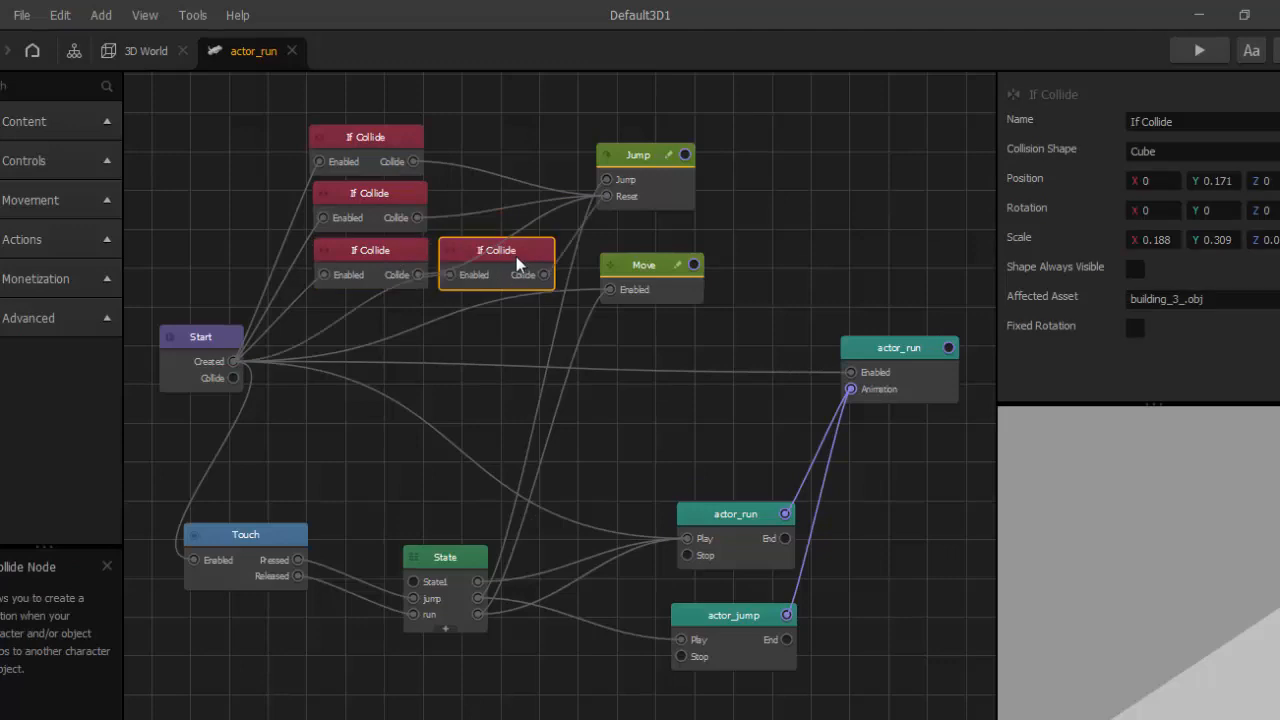
pyautogui.moveTo(453, 300); pyautogui.dragTo(346, 346)
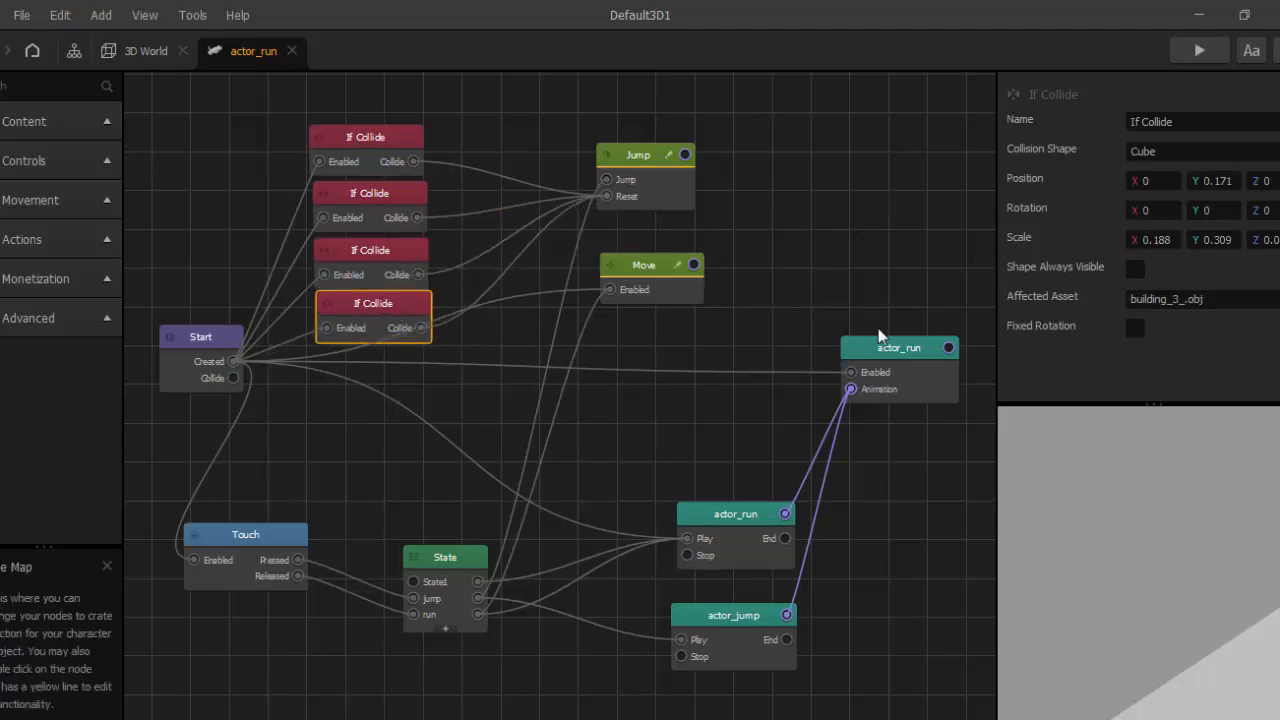
pyautogui.click(1212, 300)
pyautogui.click(1190, 585)
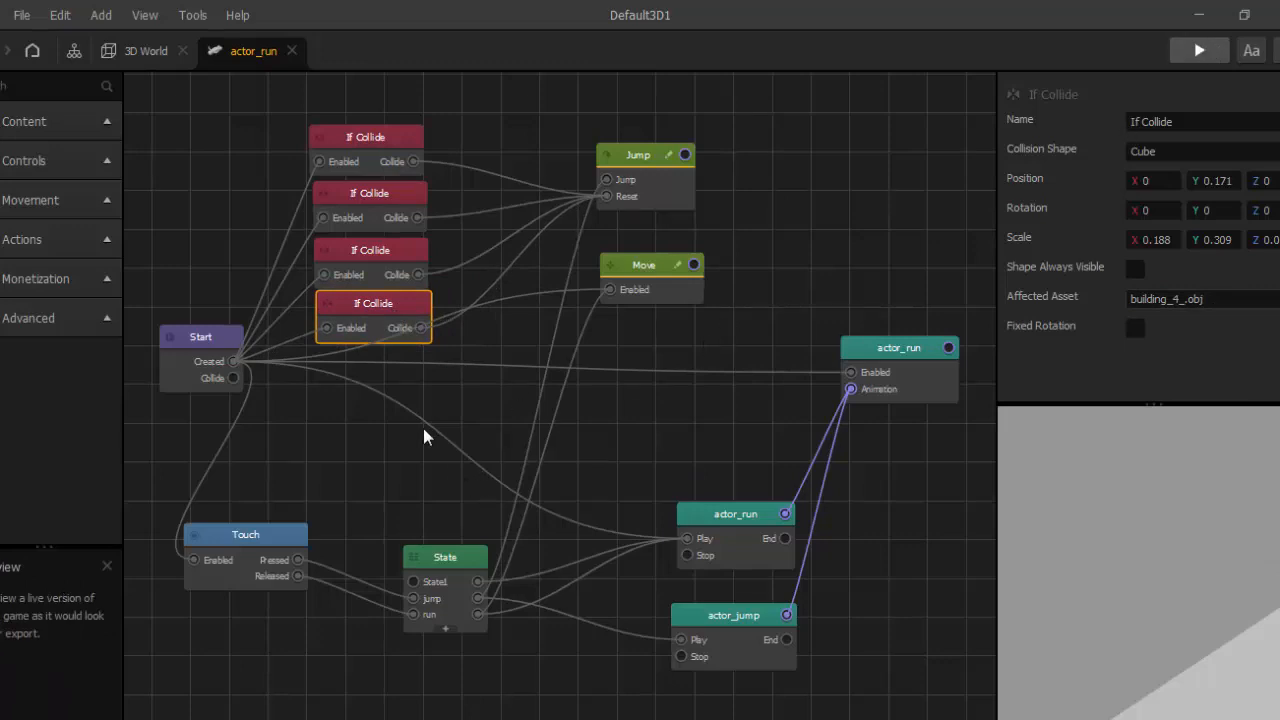
pyautogui.hotkey('ctrl', 'p')
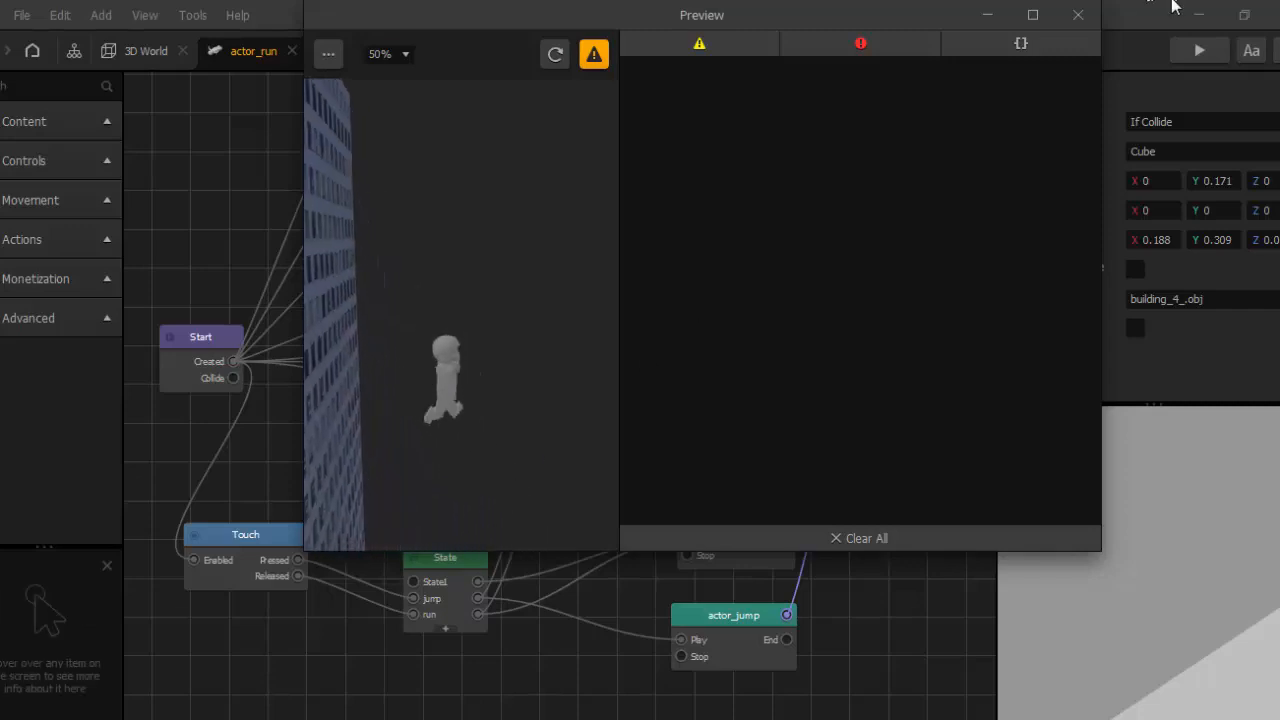
pyautogui.click(1077, 17)
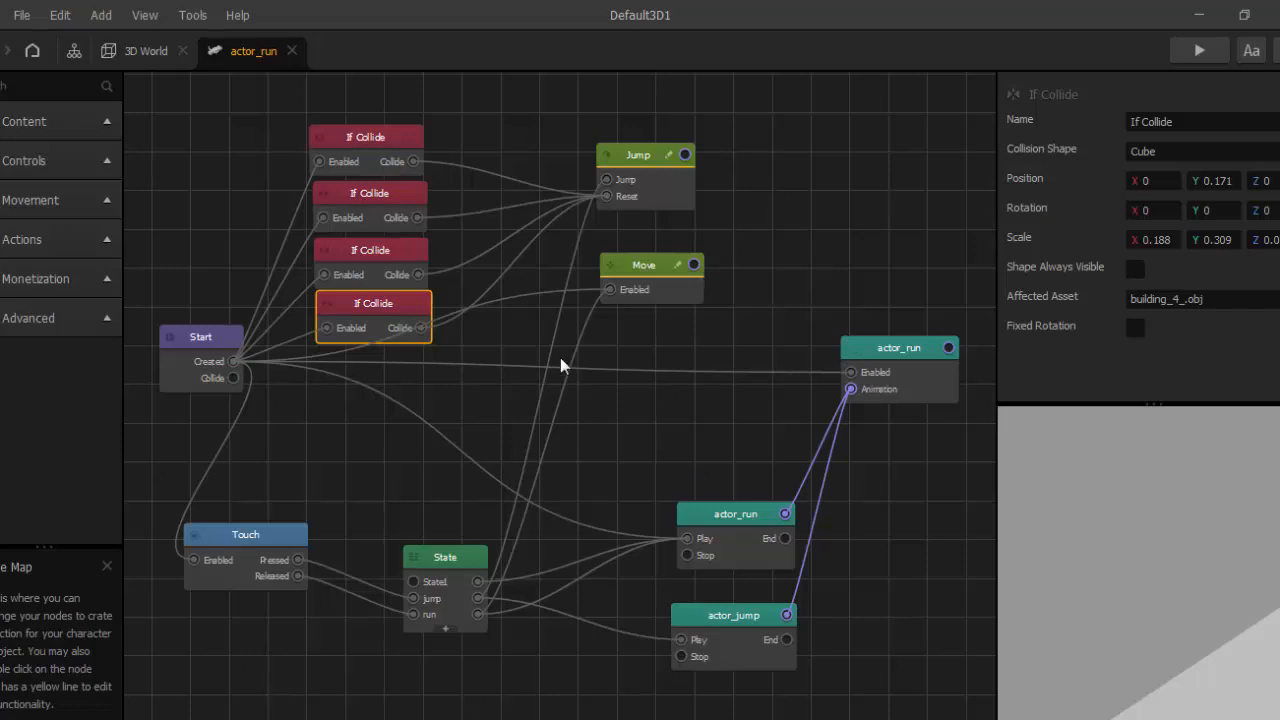
# - Show level section 2 of the 3D World outside the camera view and select building_4_.obj with the Scale tool
pyautogui.click(152, 53)
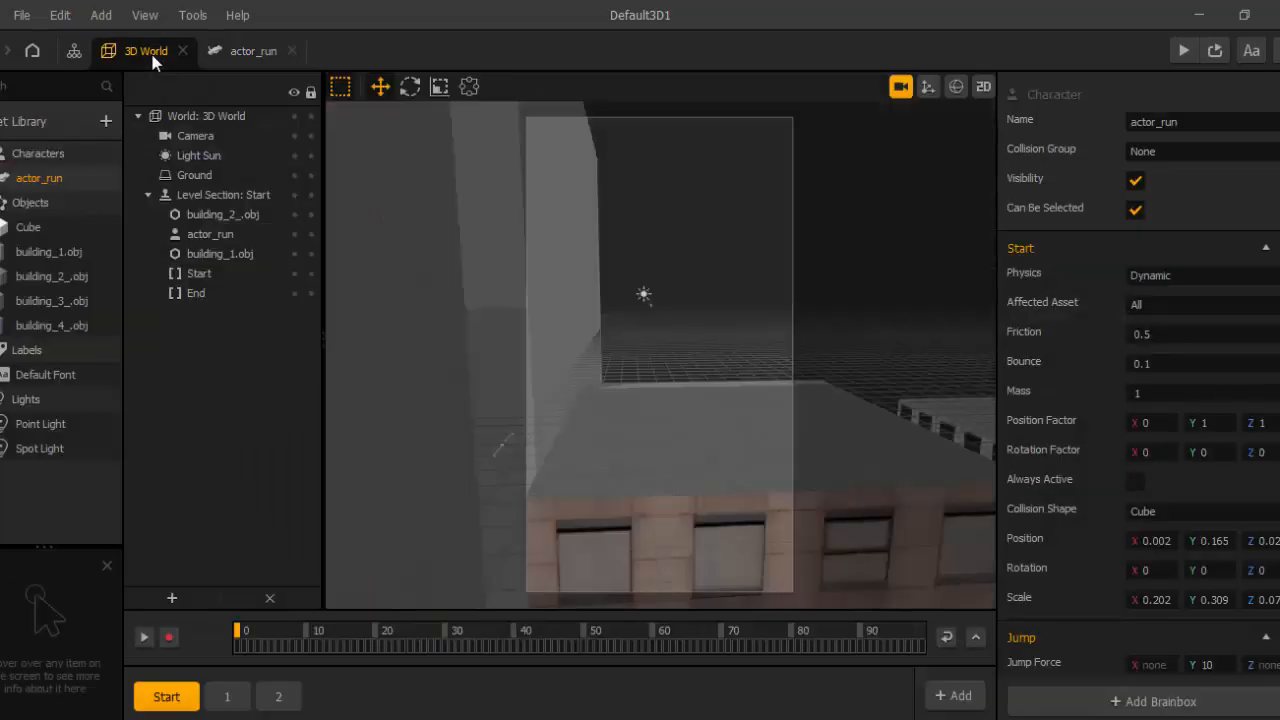
pyautogui.click(279, 696)
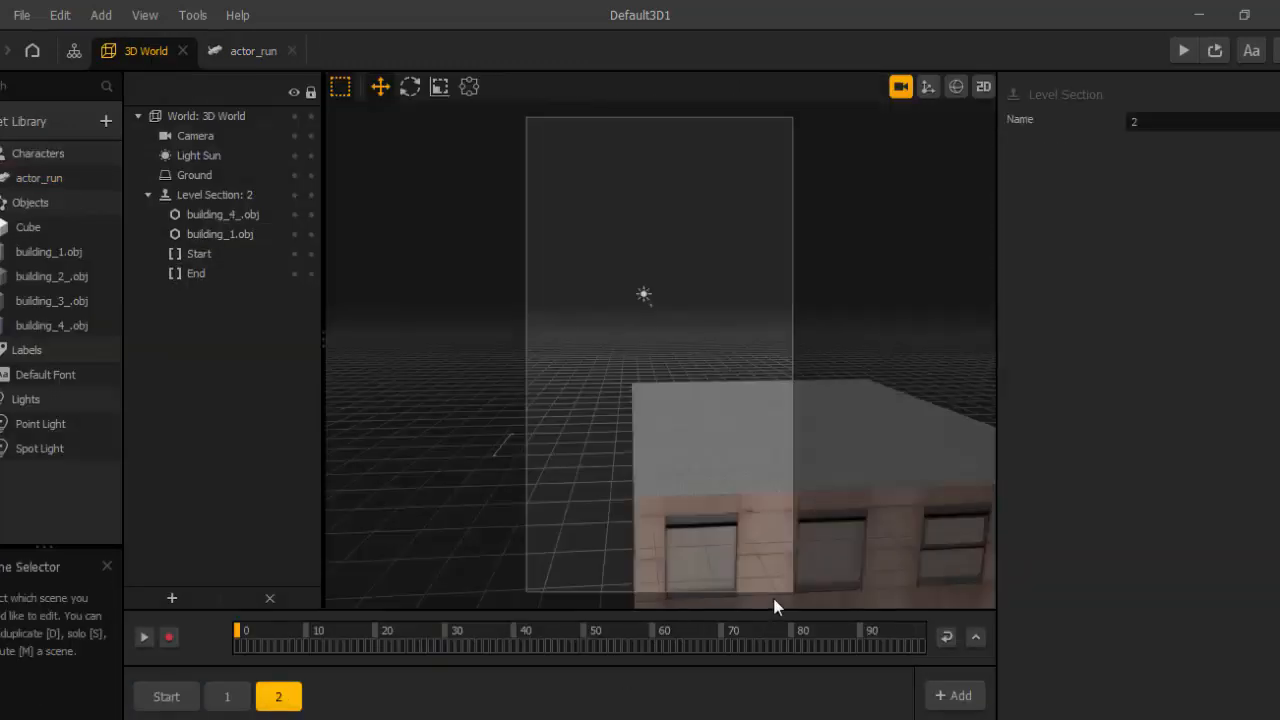
pyautogui.click(900, 88)
pyautogui.click(796, 487)
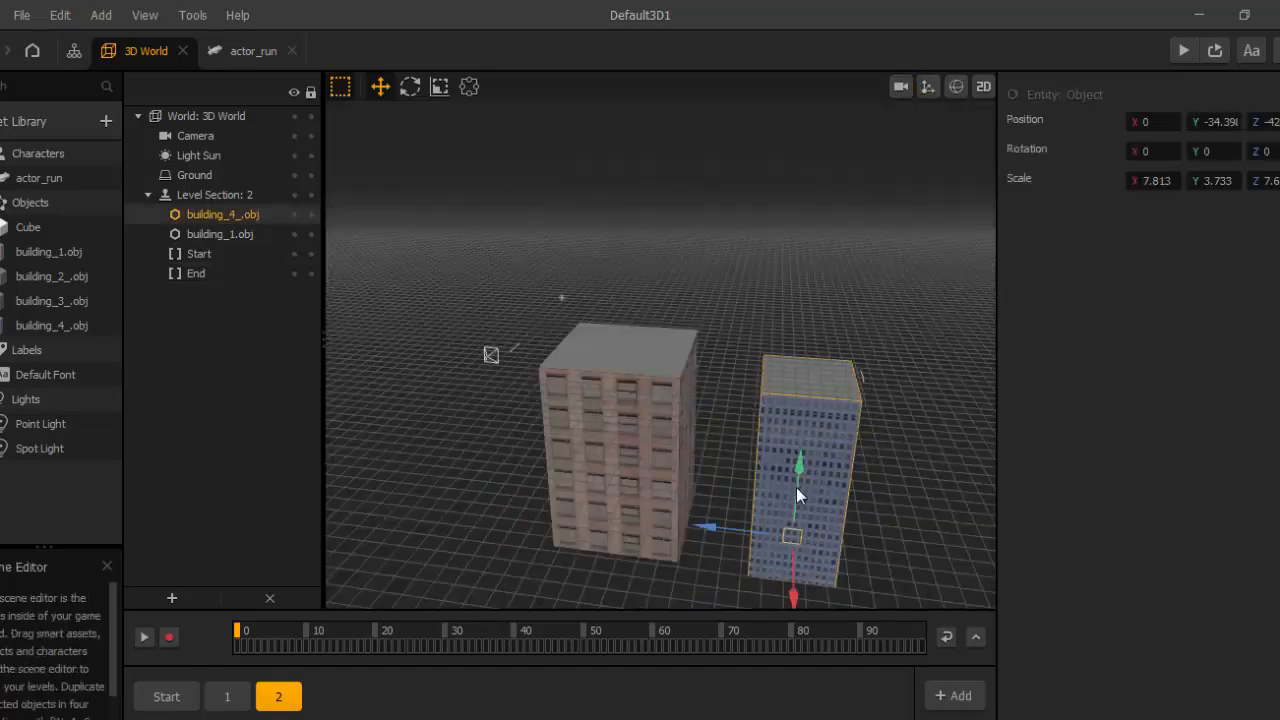
pyautogui.click(445, 90)
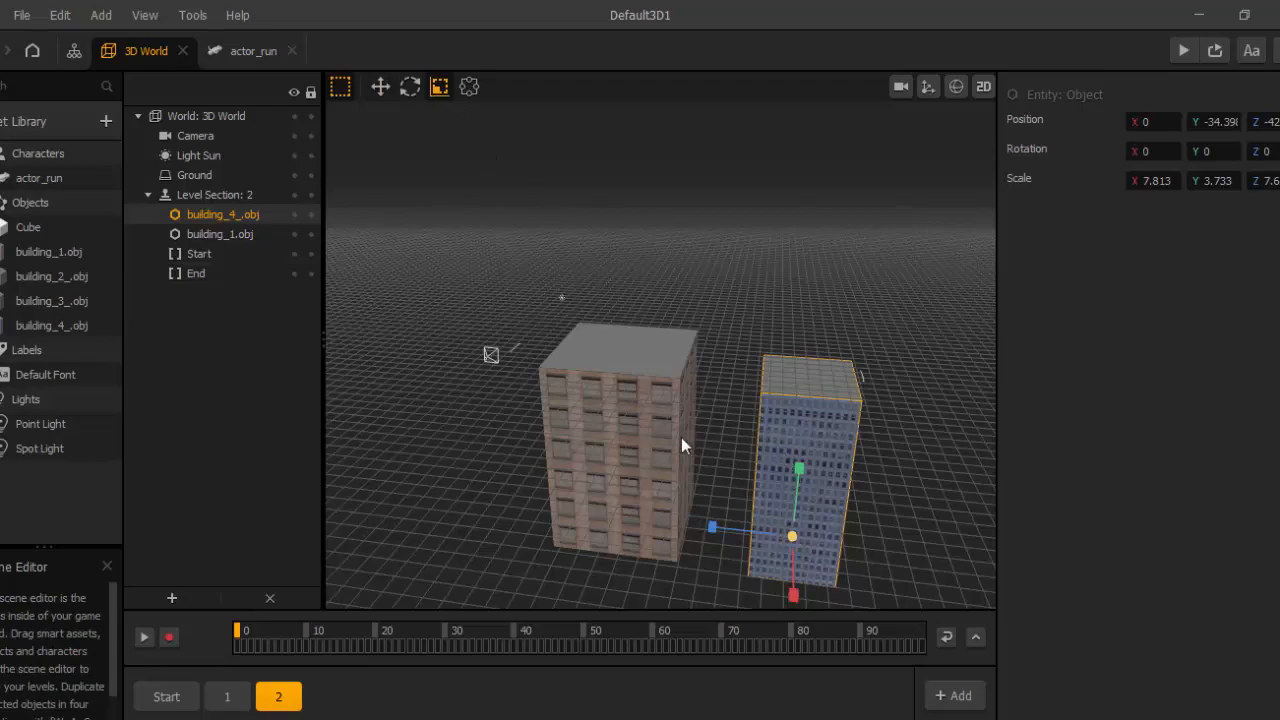
pyautogui.moveTo(681, 437); pyautogui.dragTo(745, 458, button='middle')
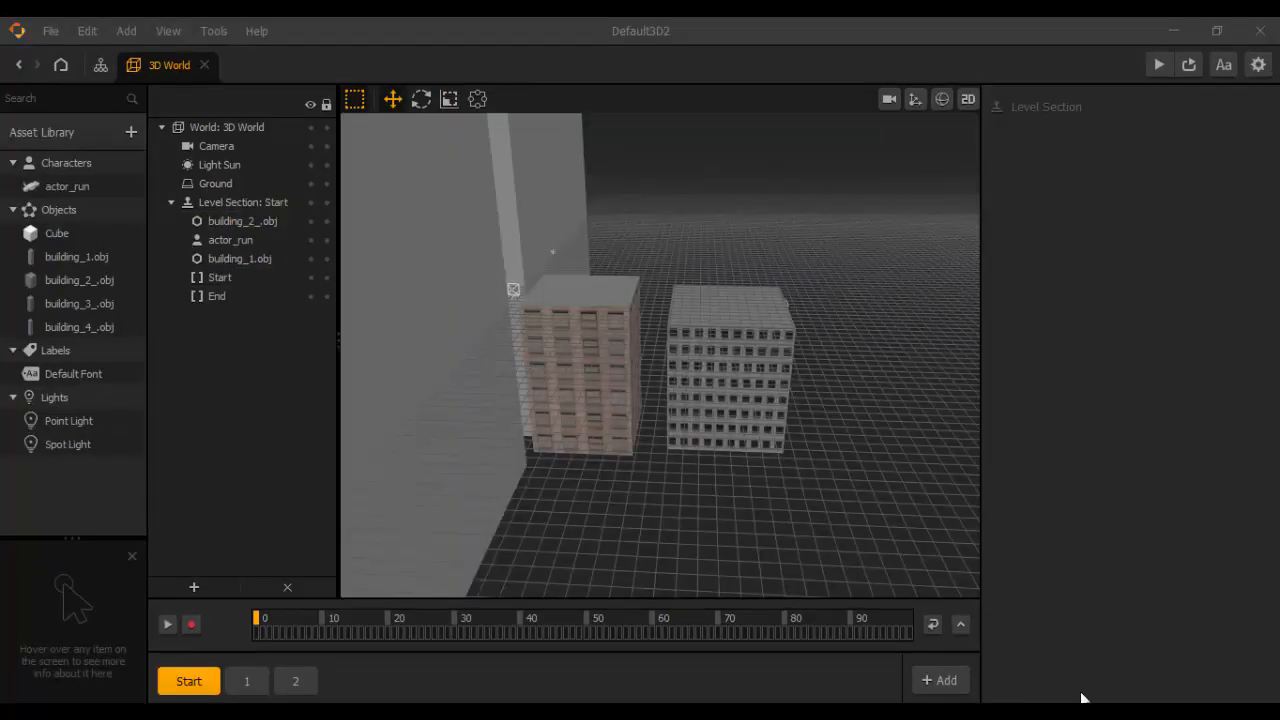
# - Move building_1.obj in the Start level section along the Z axis to about Z 1.6
pyautogui.click(579, 378)
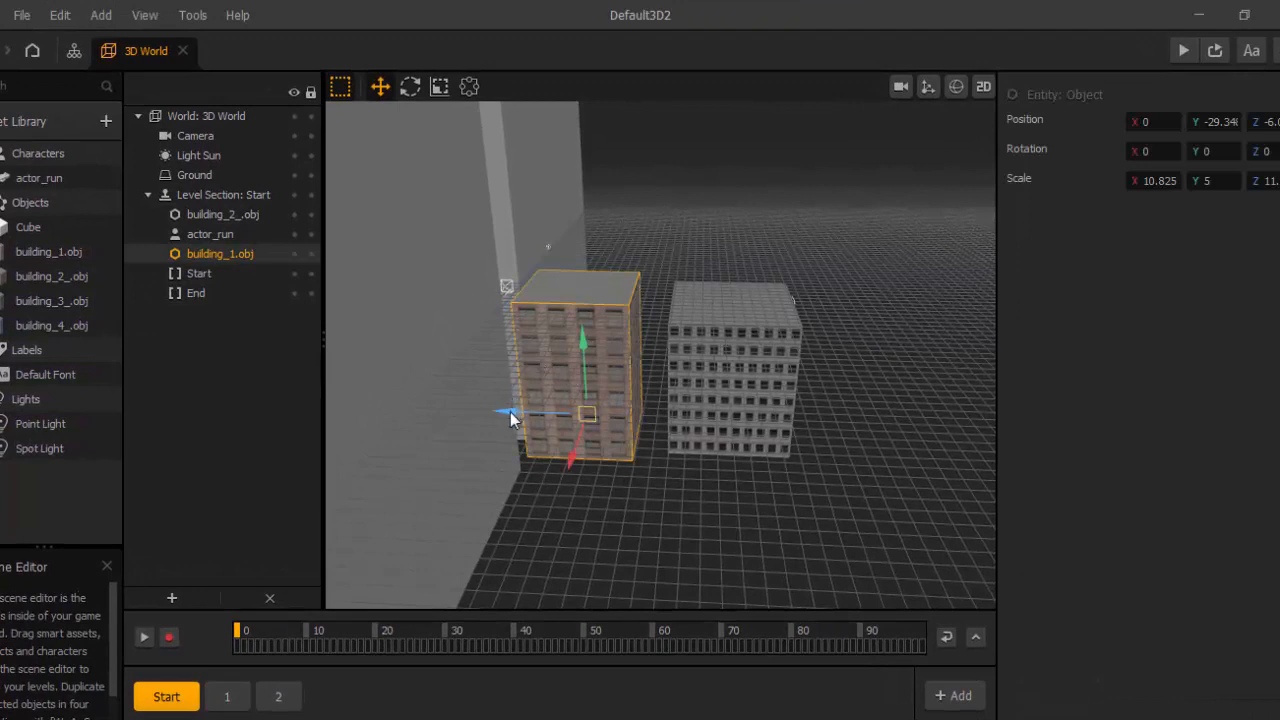
pyautogui.moveTo(510, 412); pyautogui.dragTo(477, 411)
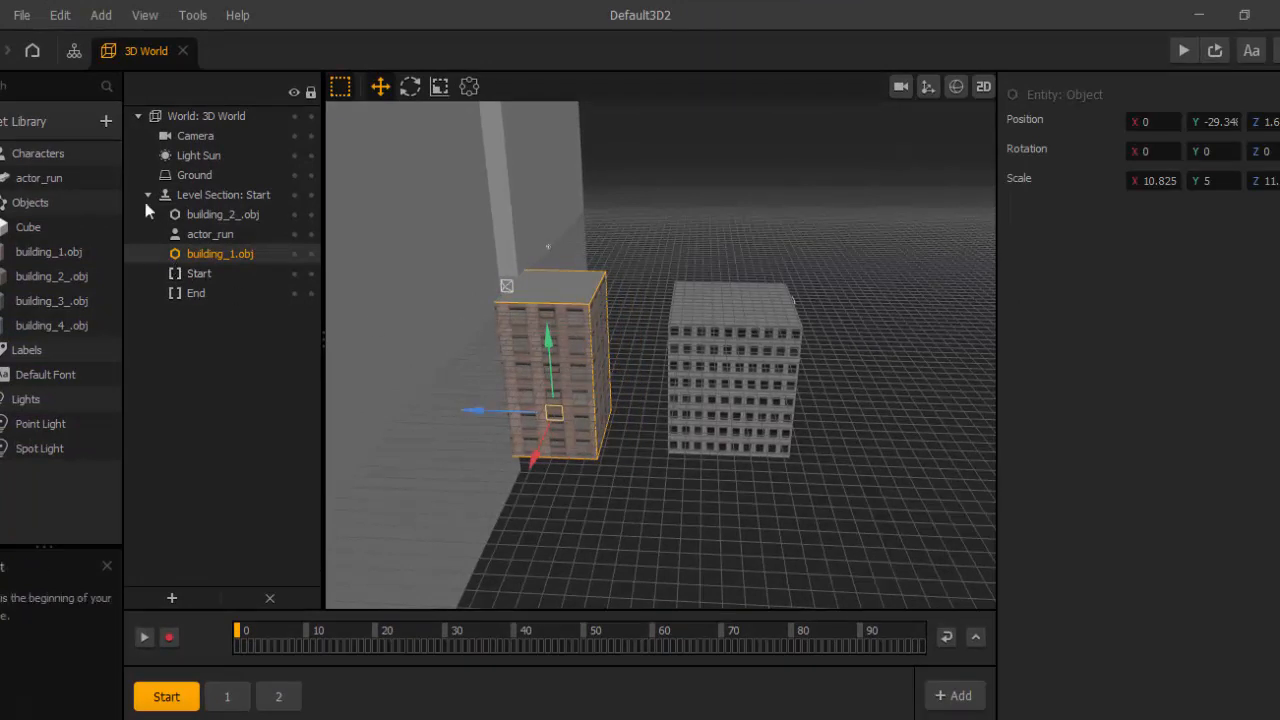
# - Open the actor_run character's node map and bring up the Sub Scene Manager for its actor_run model node
pyautogui.click(105, 172)
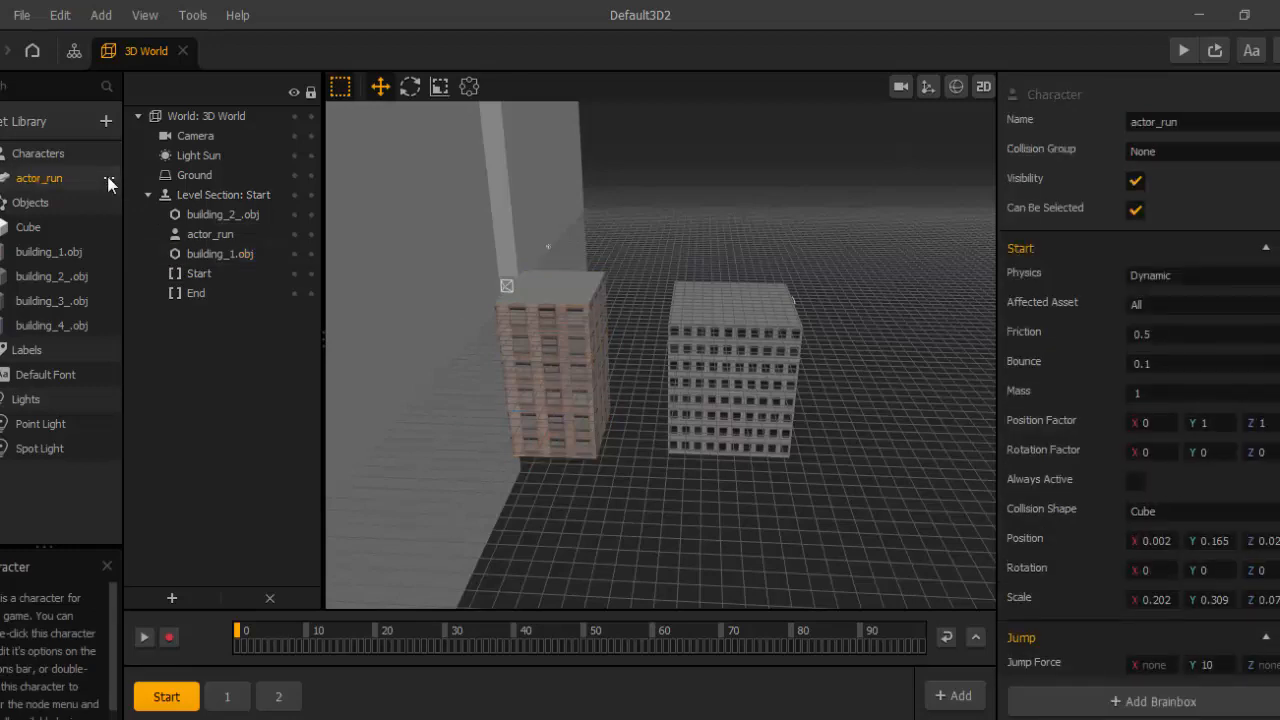
pyautogui.click(108, 181)
pyautogui.click(133, 204)
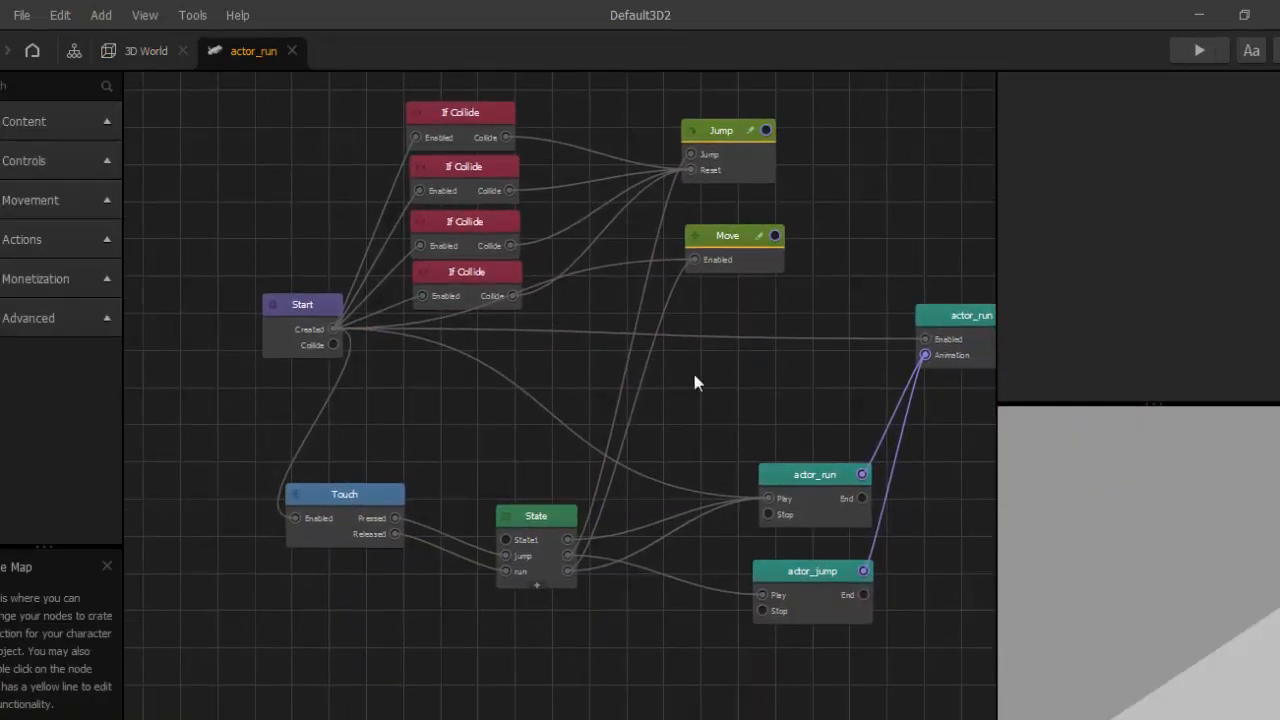
pyautogui.click(860, 329)
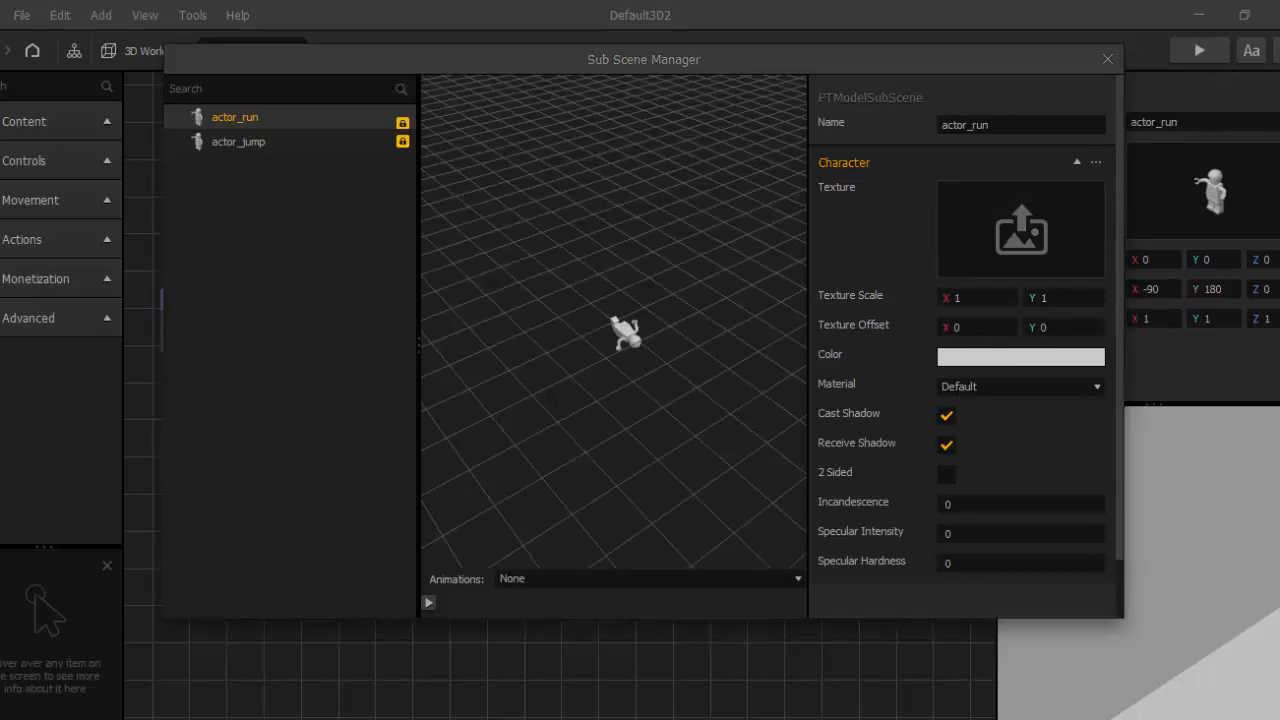
# - Apply the blue and yellow character texture image to the actor_run sub scene, inspect the textured model up close and save it
pyautogui.moveTo(1279, 310); pyautogui.dragTo(996, 250)
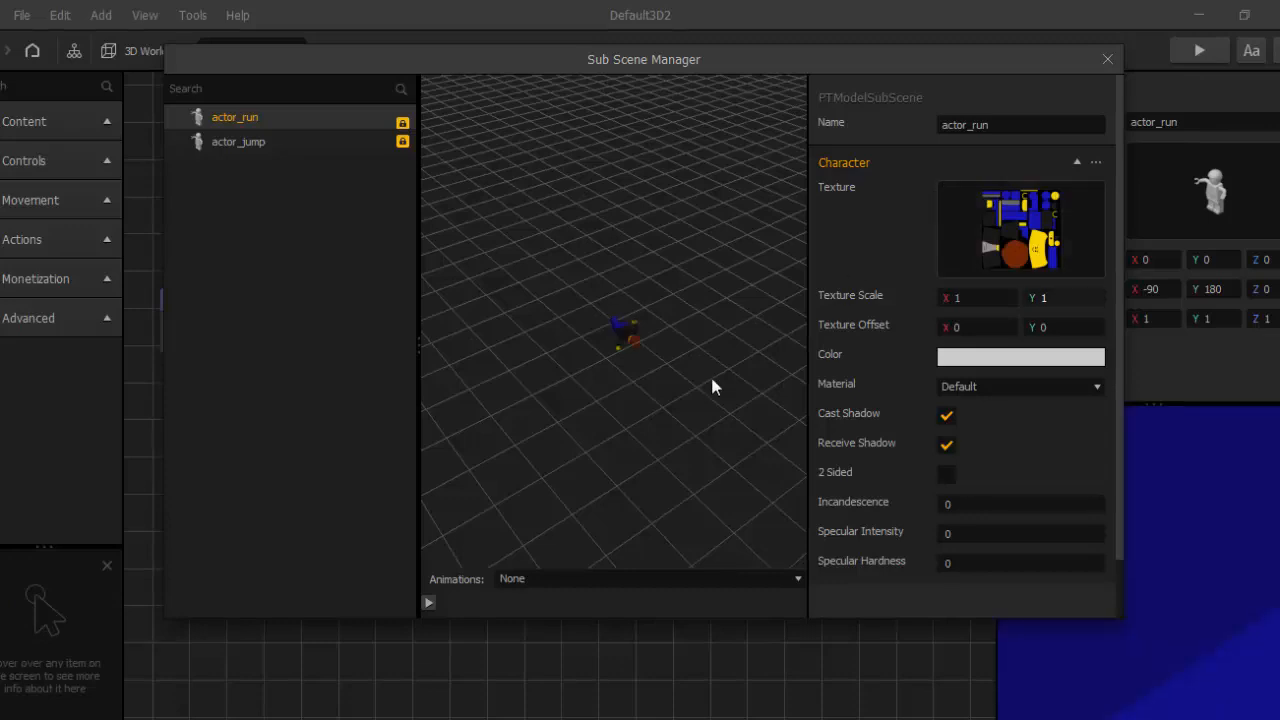
pyautogui.scroll(5, 708, 378)
pyautogui.moveTo(680, 430); pyautogui.dragTo(652, 303, button='middle')
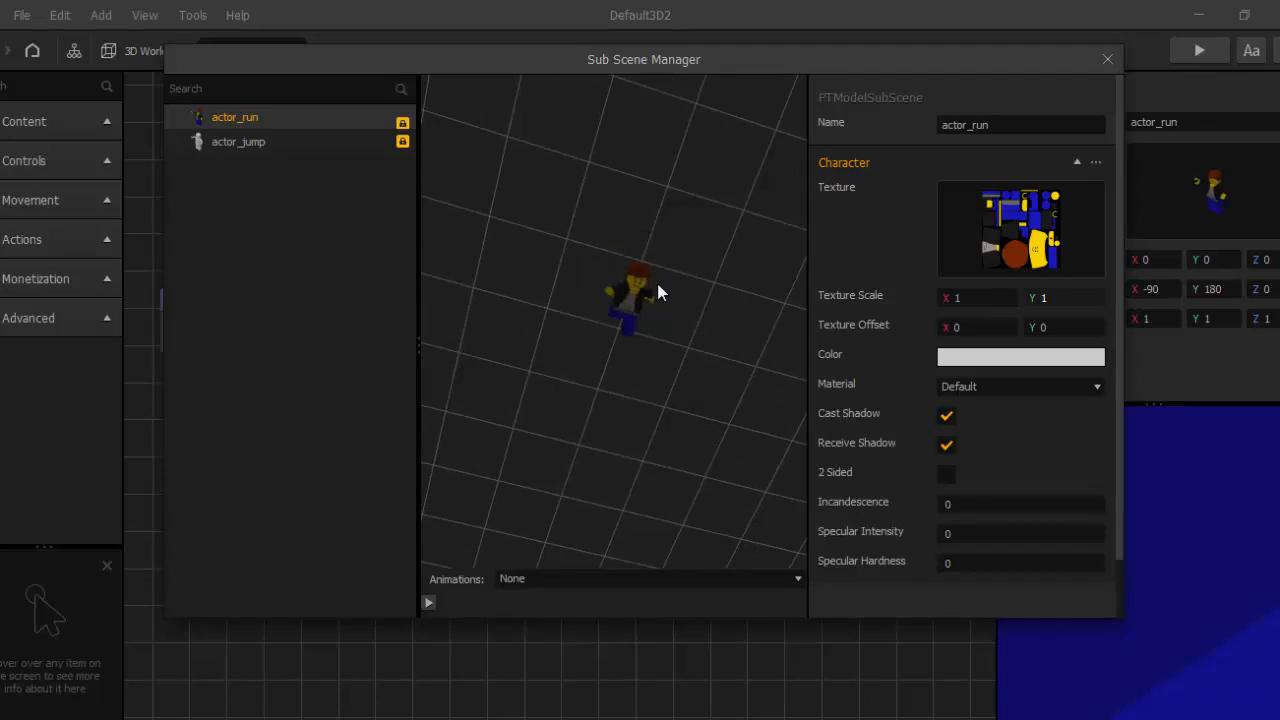
pyautogui.scroll(6, 656, 279)
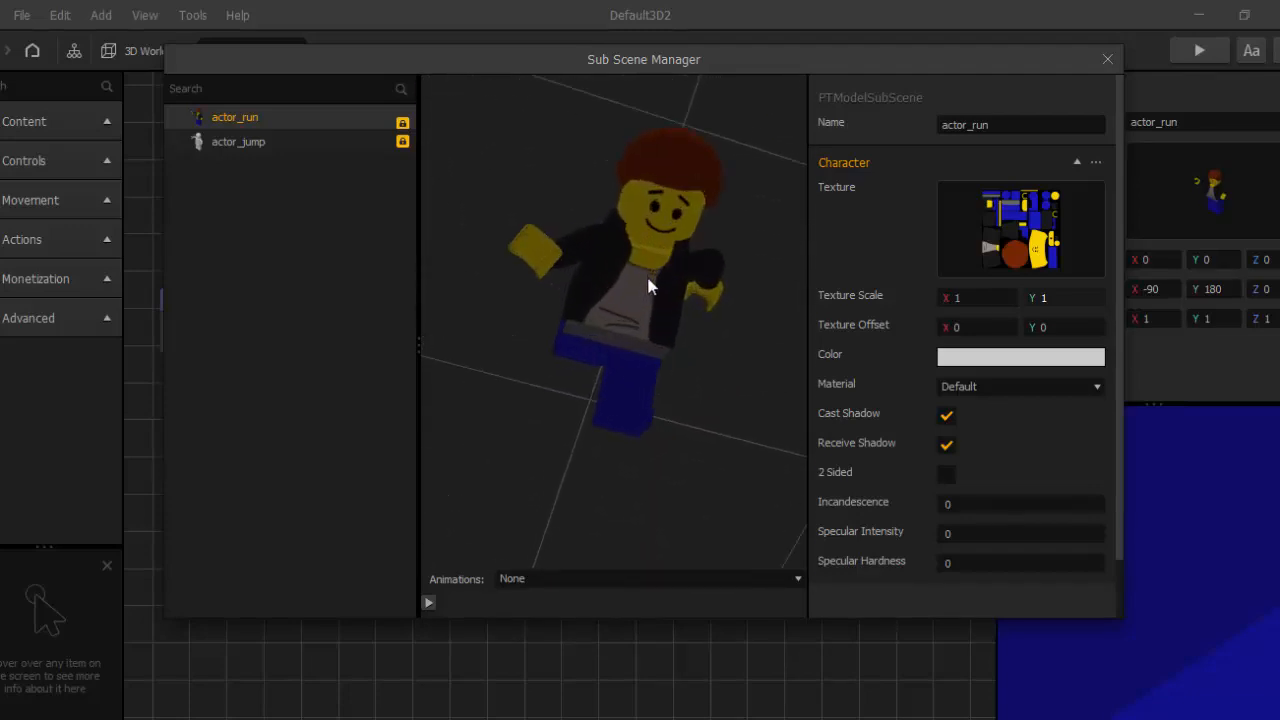
pyautogui.moveTo(648, 287)
pyautogui.mouseDown(button='middle')
pyautogui.moveTo(663, 223)
pyautogui.moveTo(657, 266)
pyautogui.moveTo(640, 217)
pyautogui.moveTo(643, 277)
pyautogui.mouseUp(button='middle')
pyautogui.scroll(-5, 643, 277)
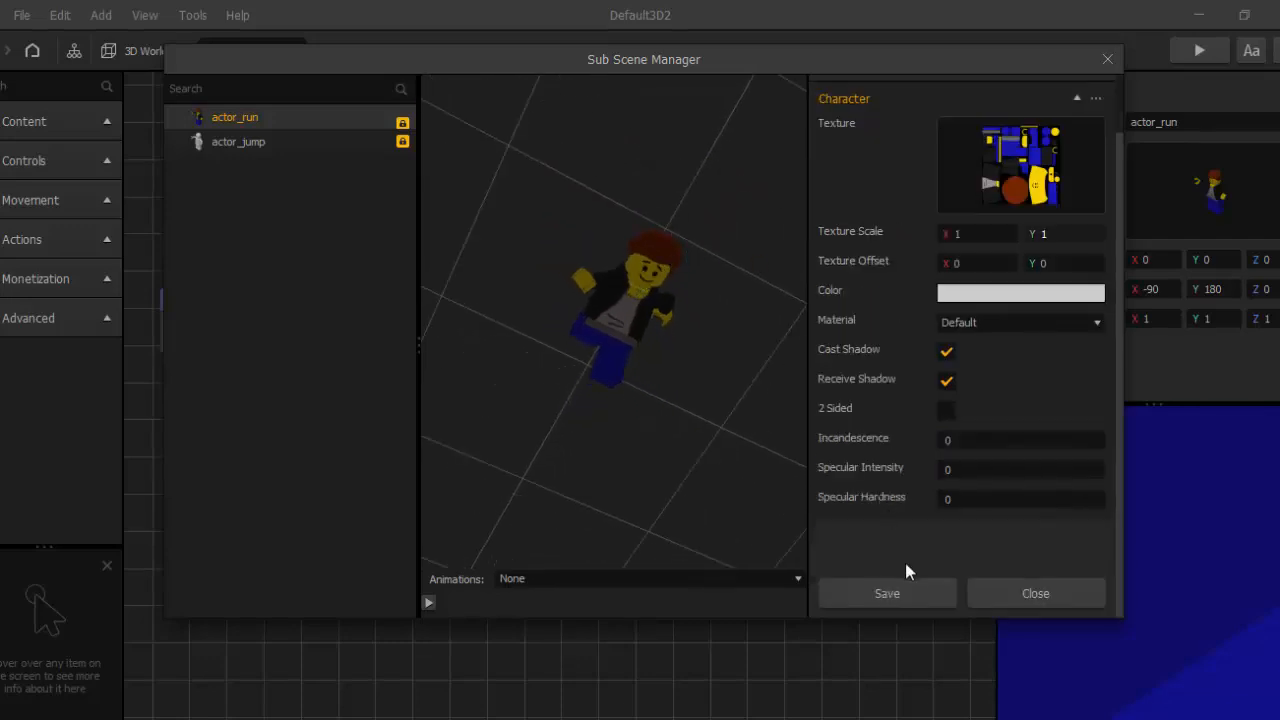
pyautogui.click(905, 595)
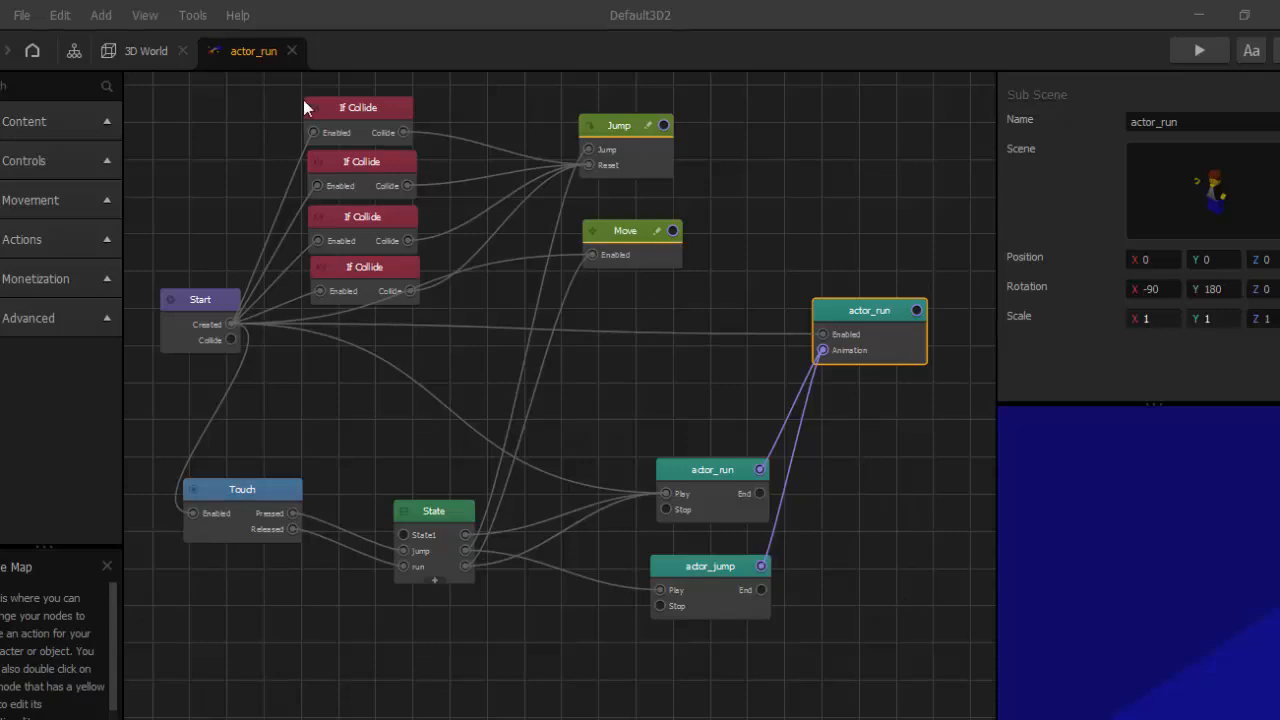
# - Return to the 3D World in camera view and set the Light Sun's intensity to 2
pyautogui.click(143, 51)
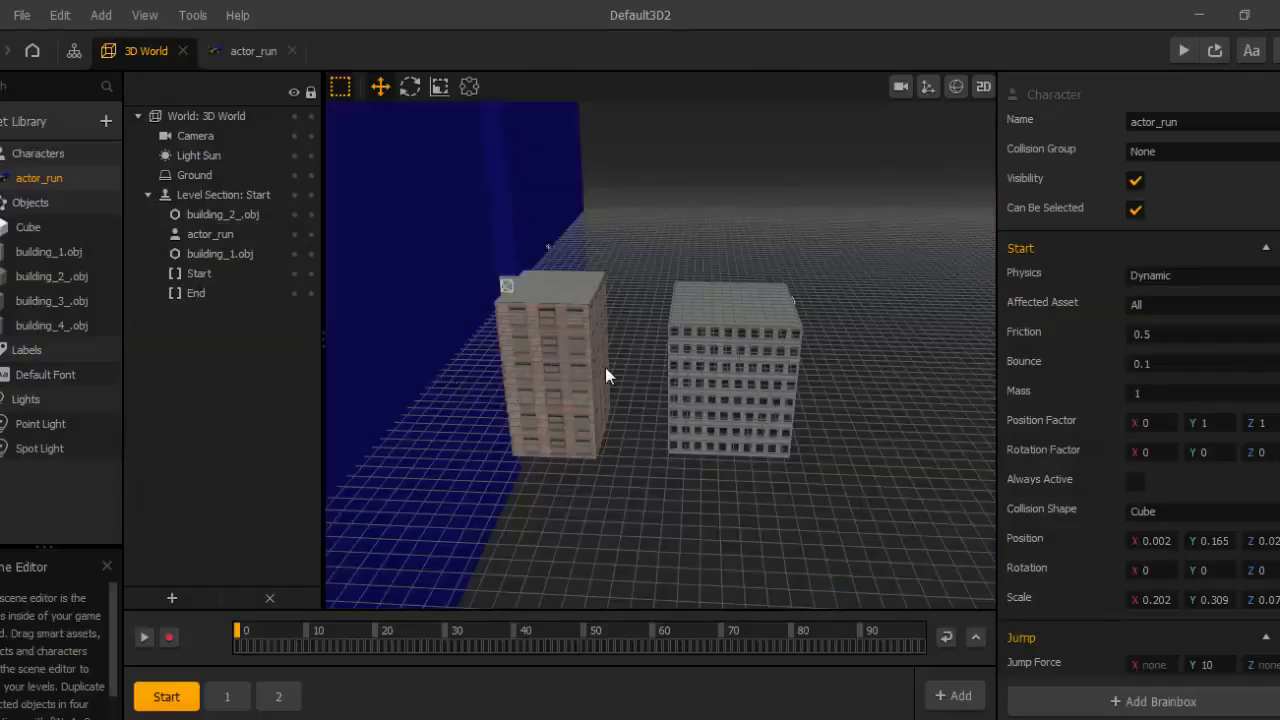
pyautogui.click(899, 88)
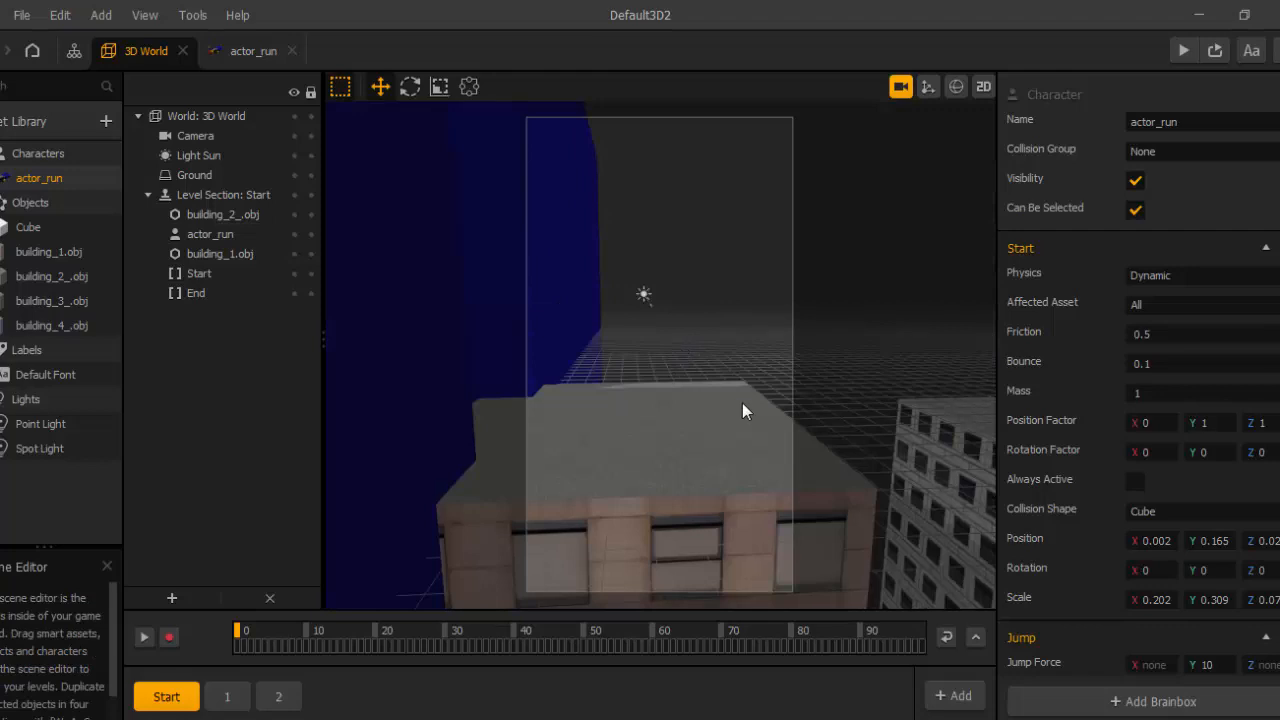
pyautogui.moveTo(742, 404); pyautogui.dragTo(709, 343, button='middle')
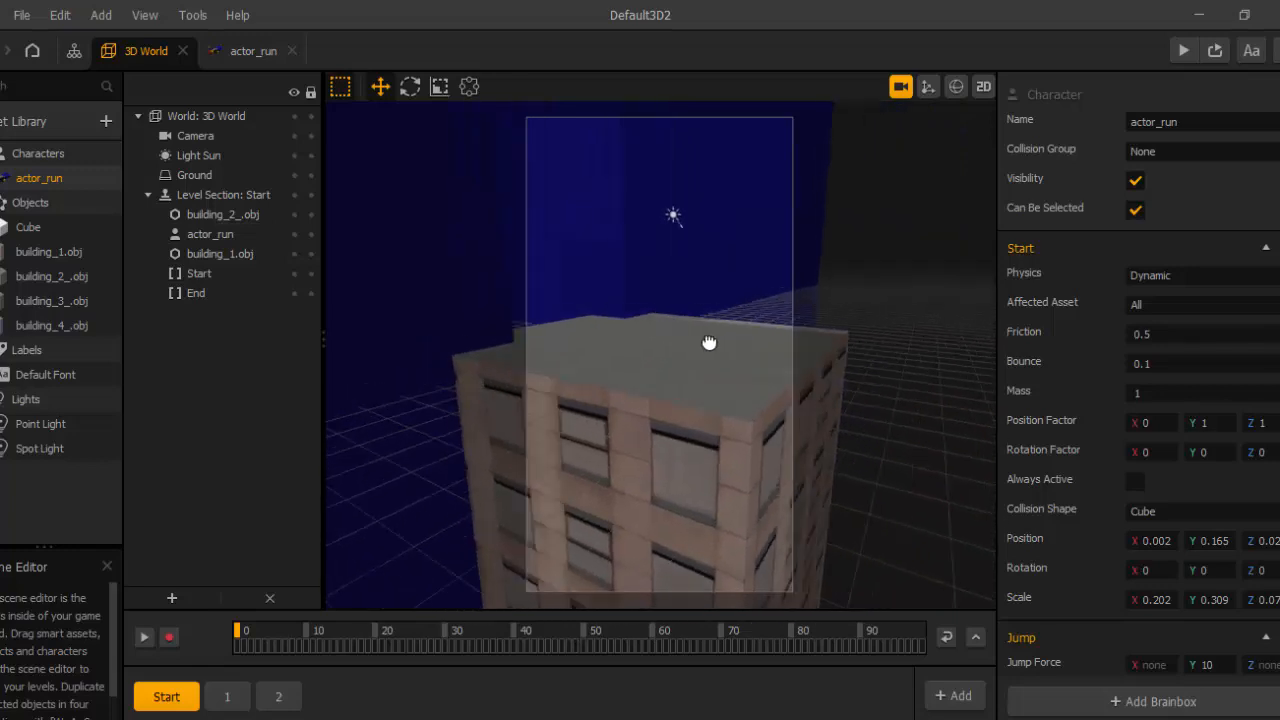
pyautogui.click(674, 217)
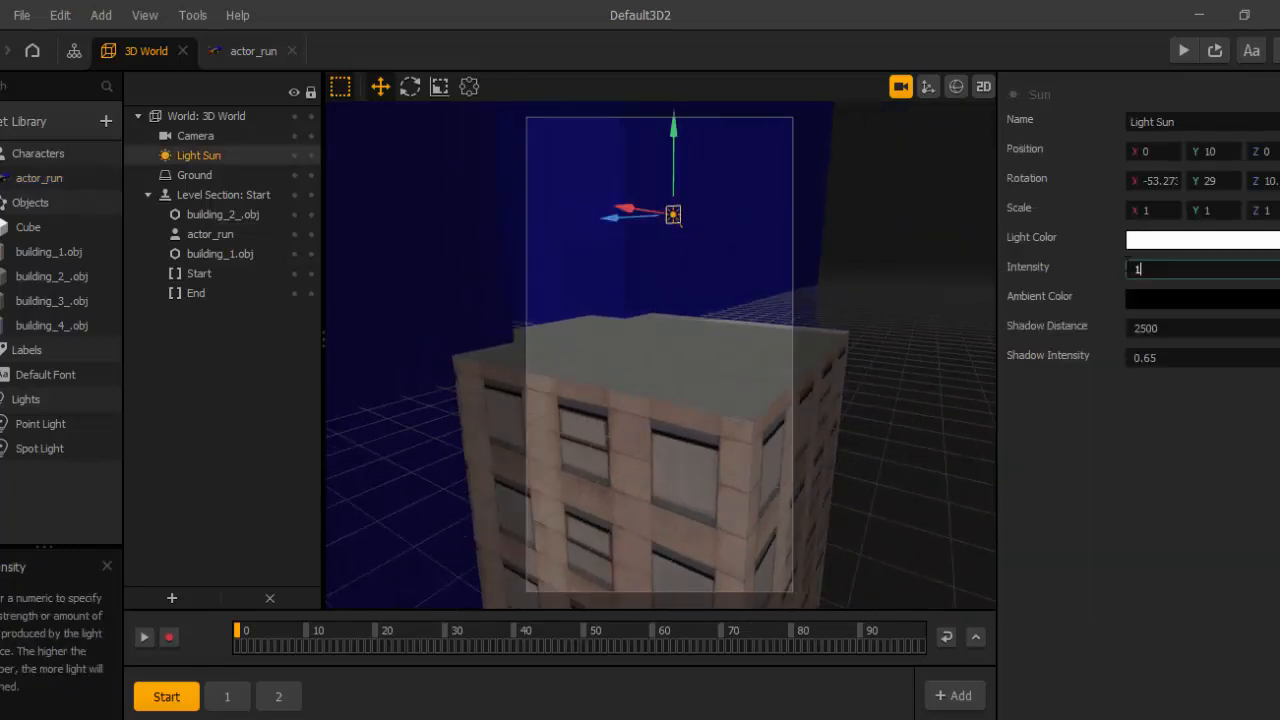
pyautogui.write('2')
pyautogui.press('Return')
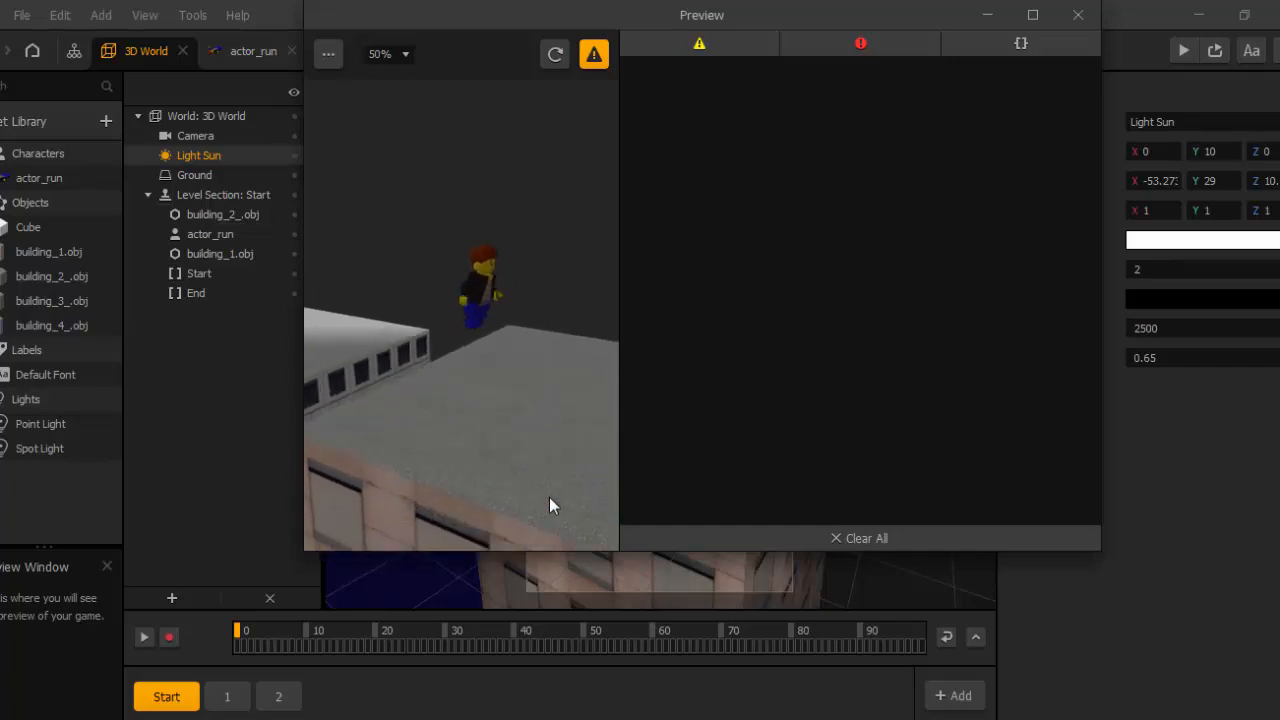
# - Add a new UI Screen node to the Mind Map, to the right of the 3D World node
pyautogui.click(1080, 17)
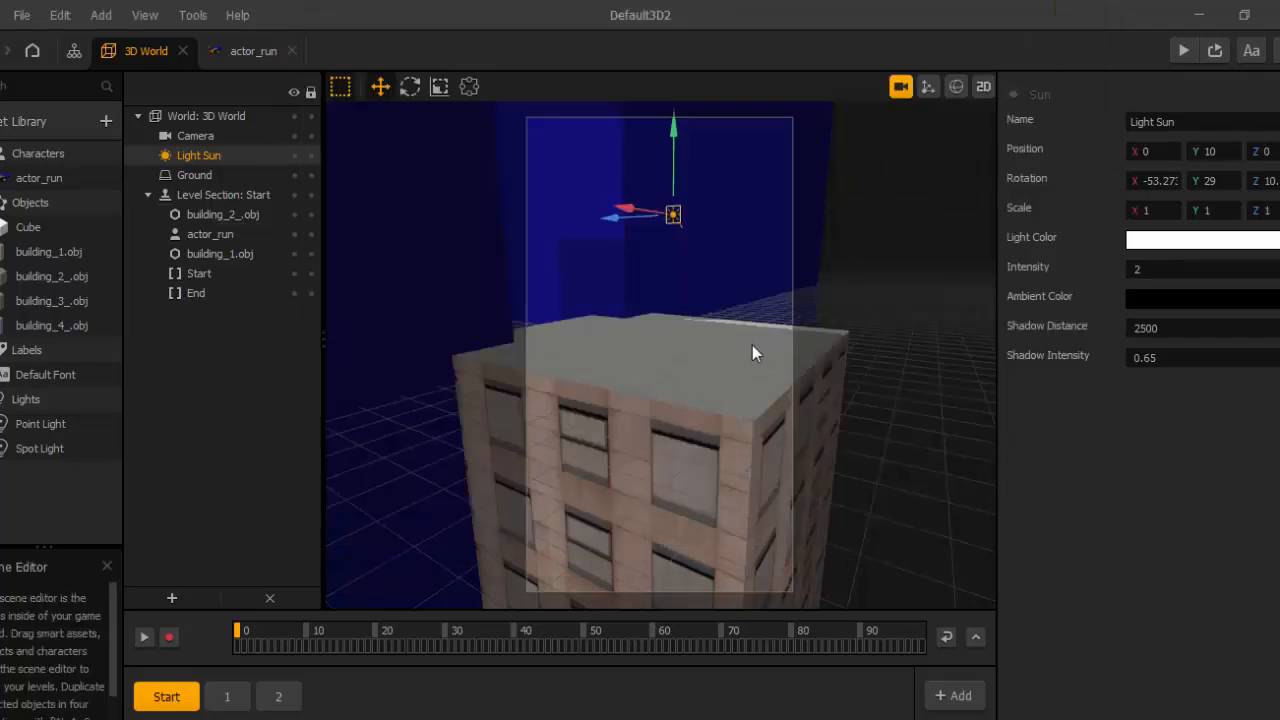
pyautogui.click(906, 91)
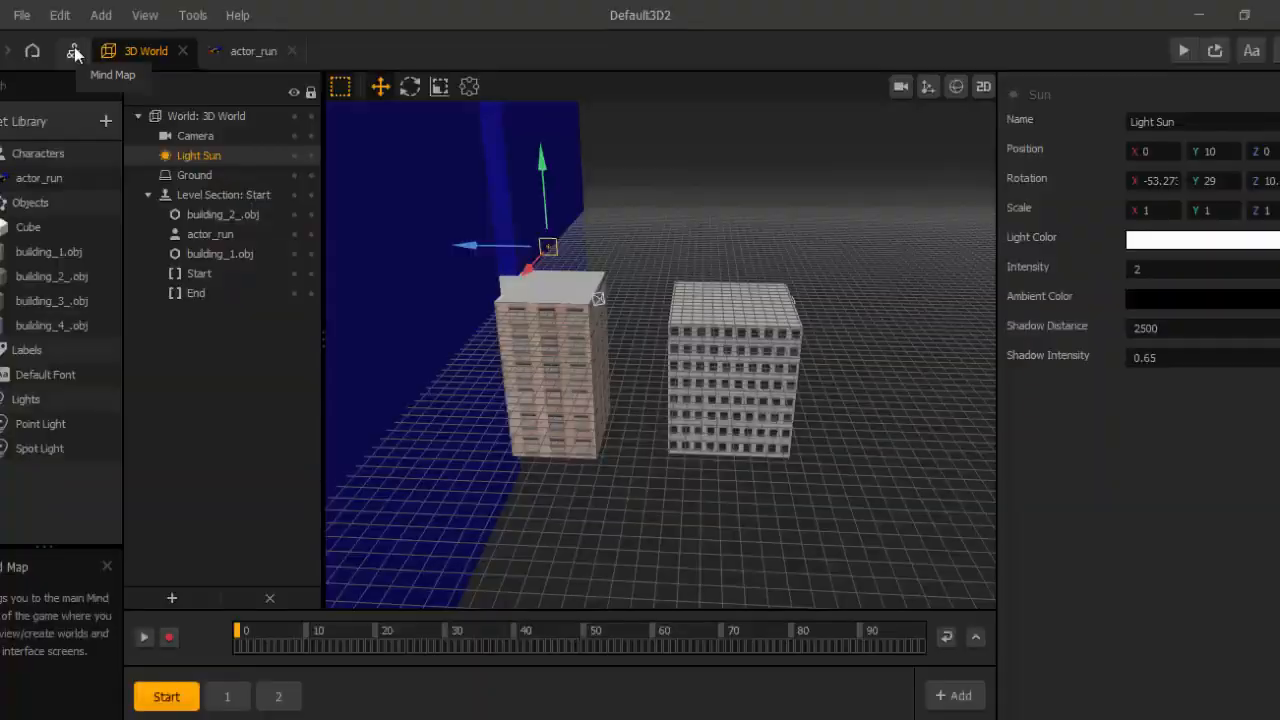
pyautogui.click(74, 51)
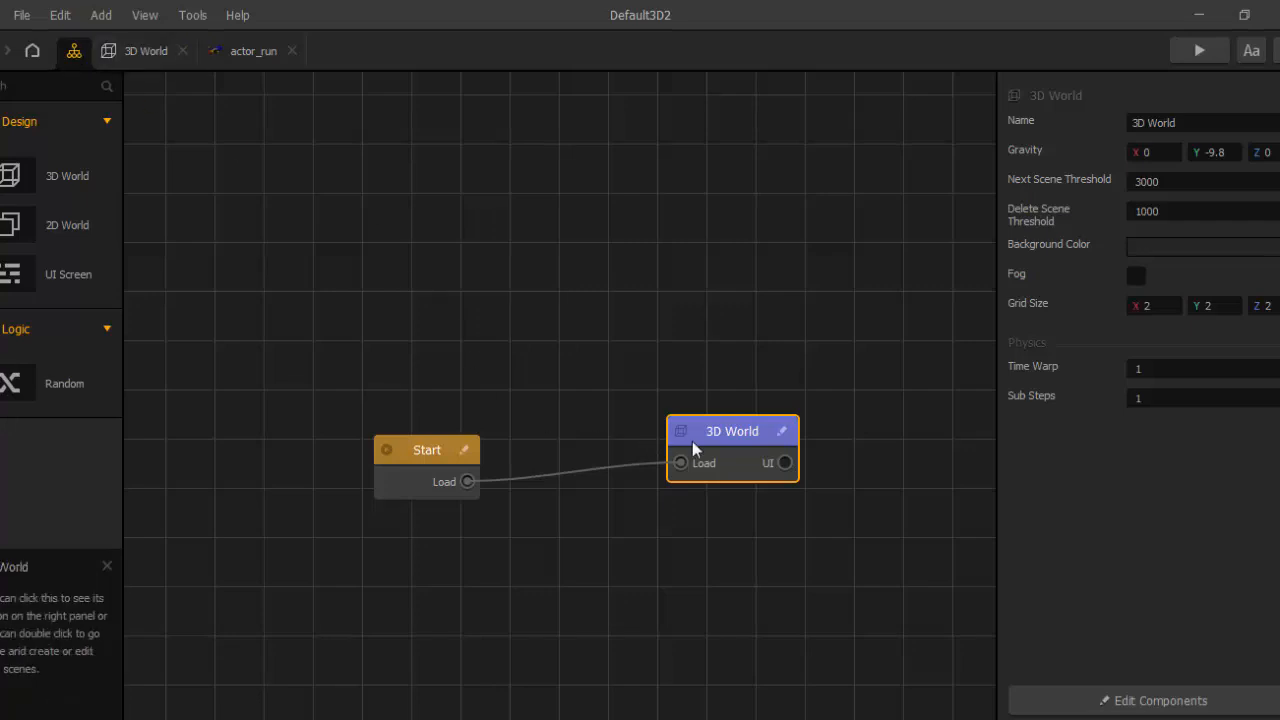
pyautogui.moveTo(692, 441); pyautogui.dragTo(605, 416)
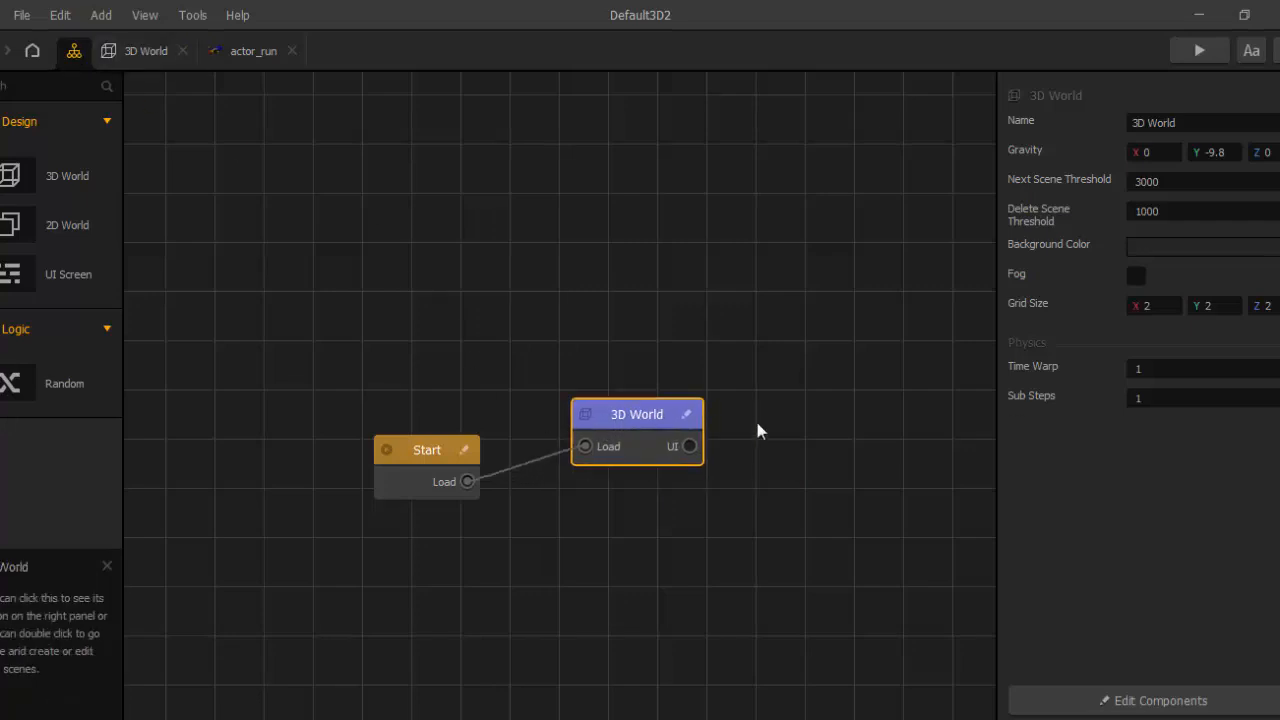
pyautogui.rightClick(807, 379)
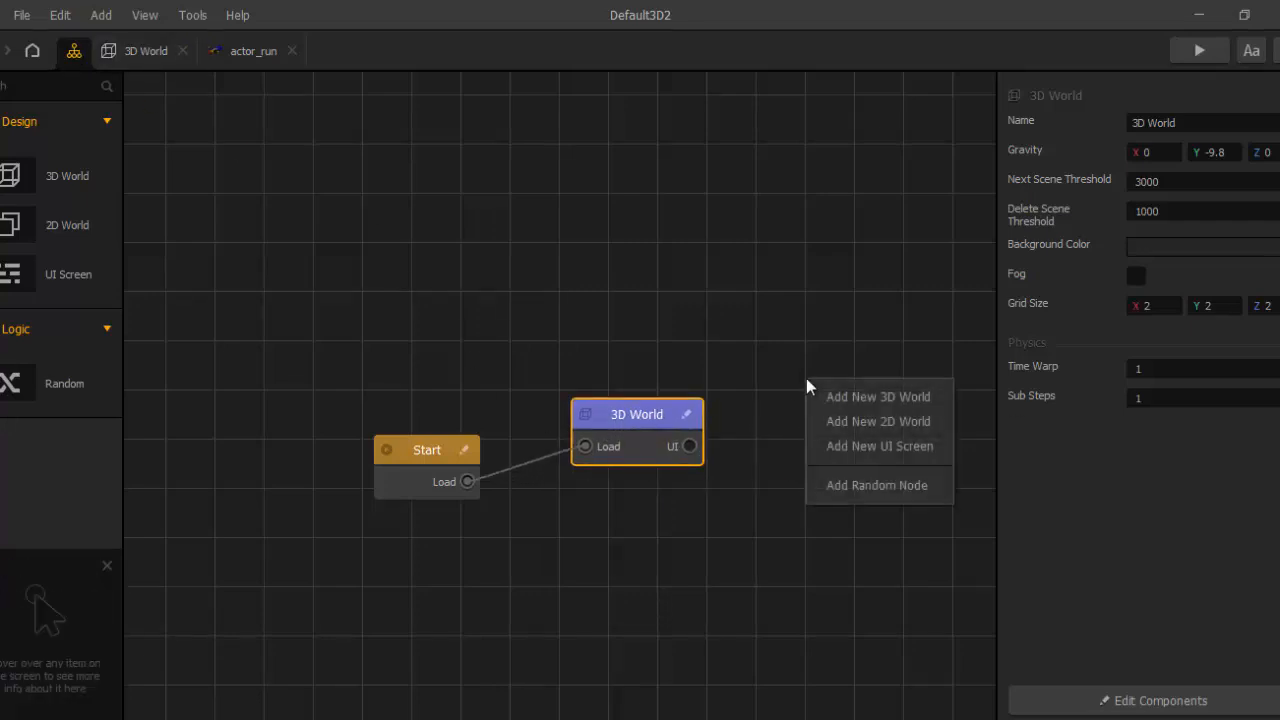
pyautogui.click(887, 446)
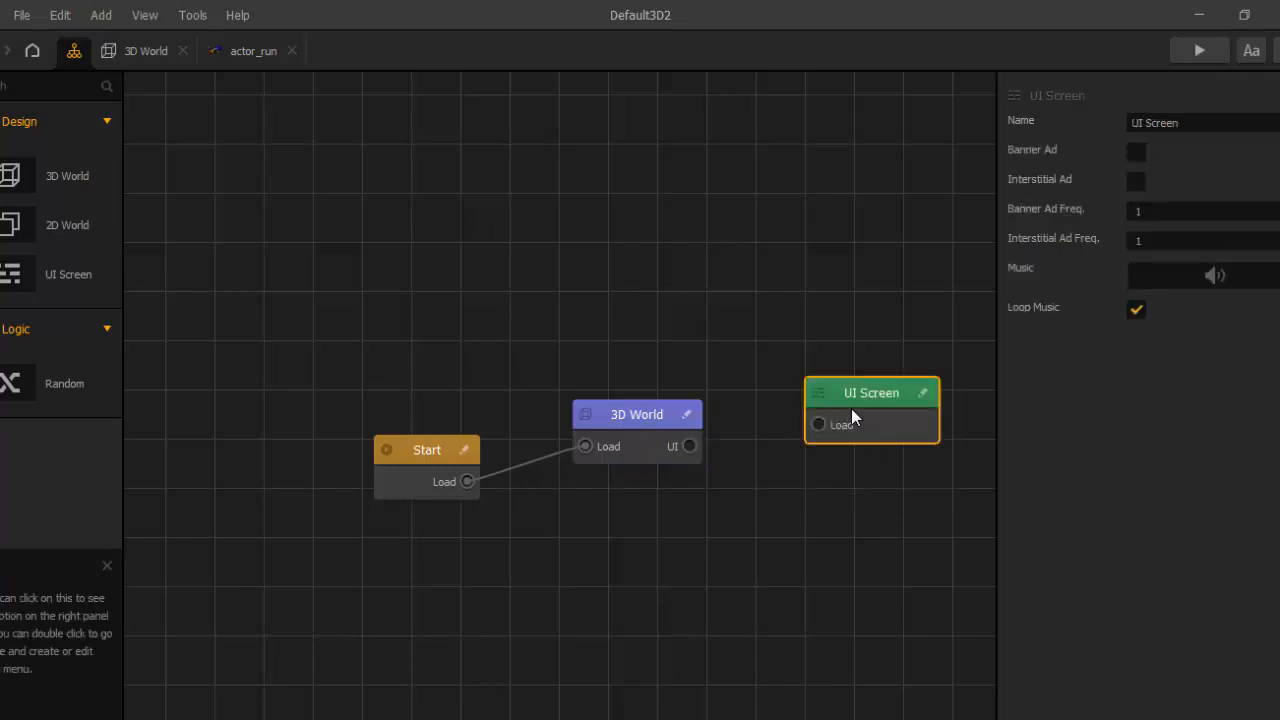
# - Connect the 3D World node's UI output to the UI Screen node's Load input and move the UI Screen node closer
pyautogui.moveTo(851, 417); pyautogui.dragTo(826, 392)
pyautogui.moveTo(689, 448); pyautogui.dragTo(797, 405)
pyautogui.moveTo(845, 370); pyautogui.dragTo(833, 371)
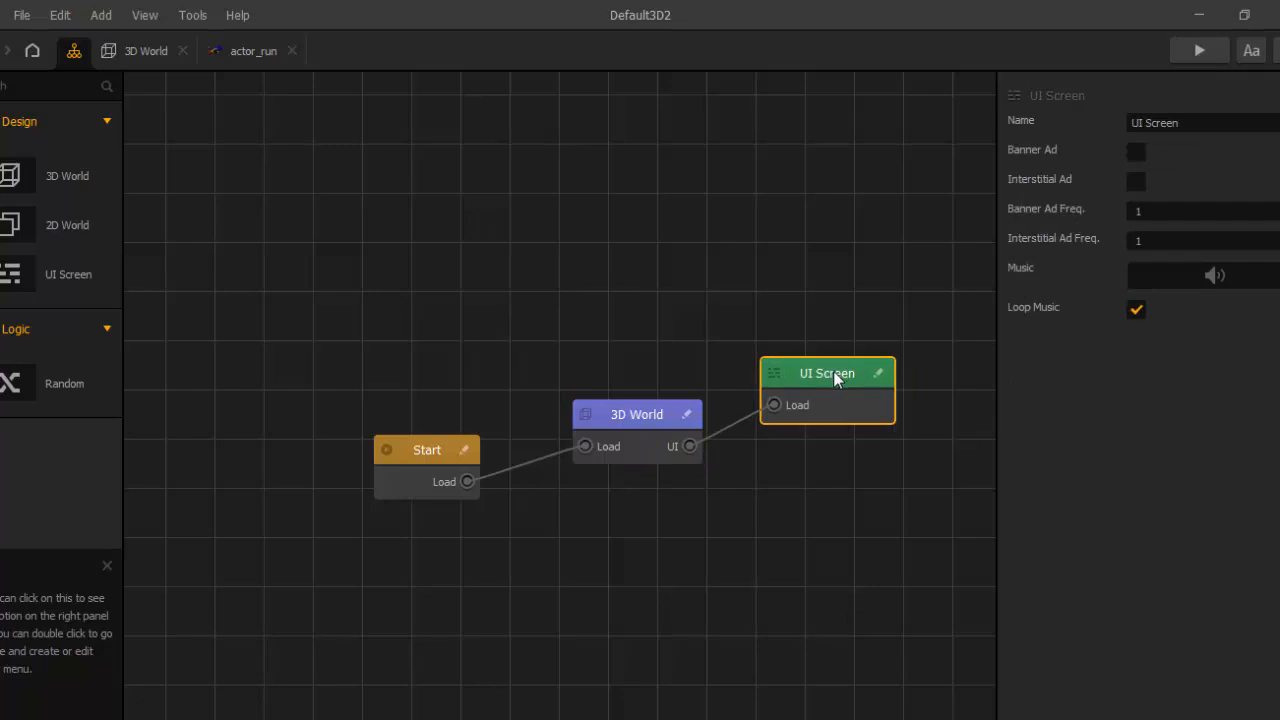
# - Open the UI Screen, place the animated metal ring image at its centre and scale it to 0.3 in X and Y
pyautogui.doubleClick(834, 372)
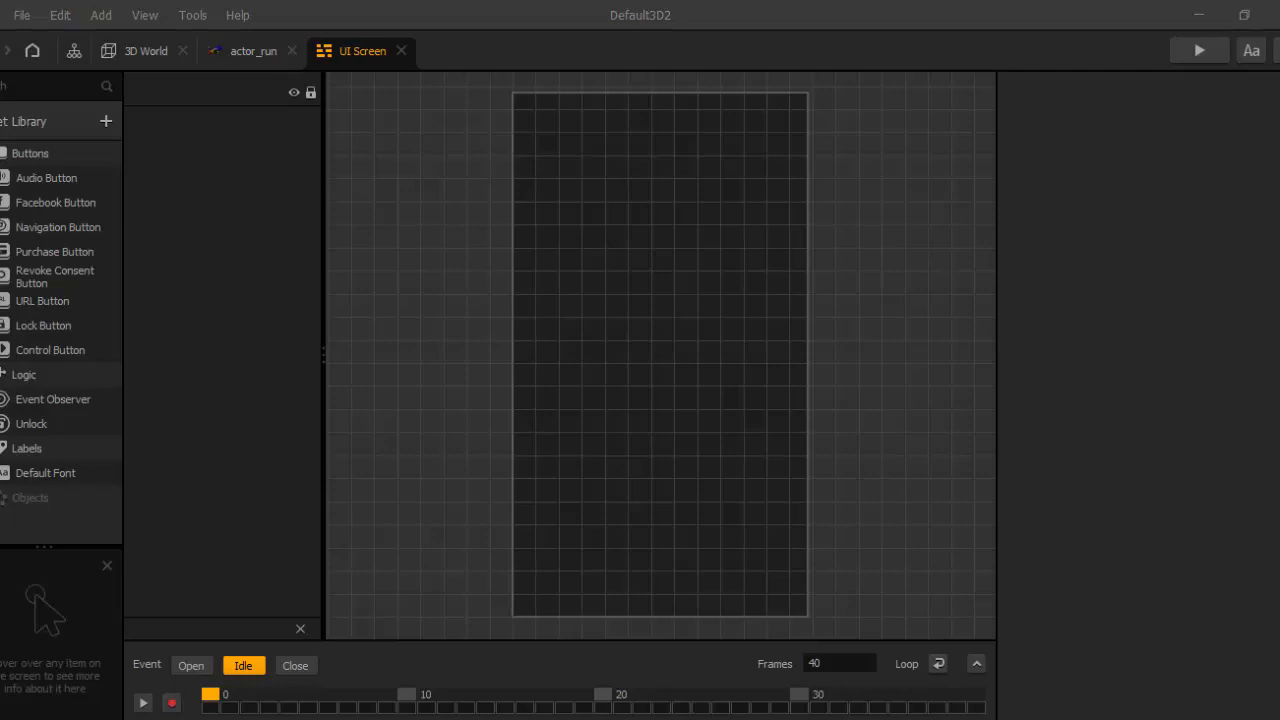
pyautogui.moveTo(1279, 330); pyautogui.dragTo(818, 358)
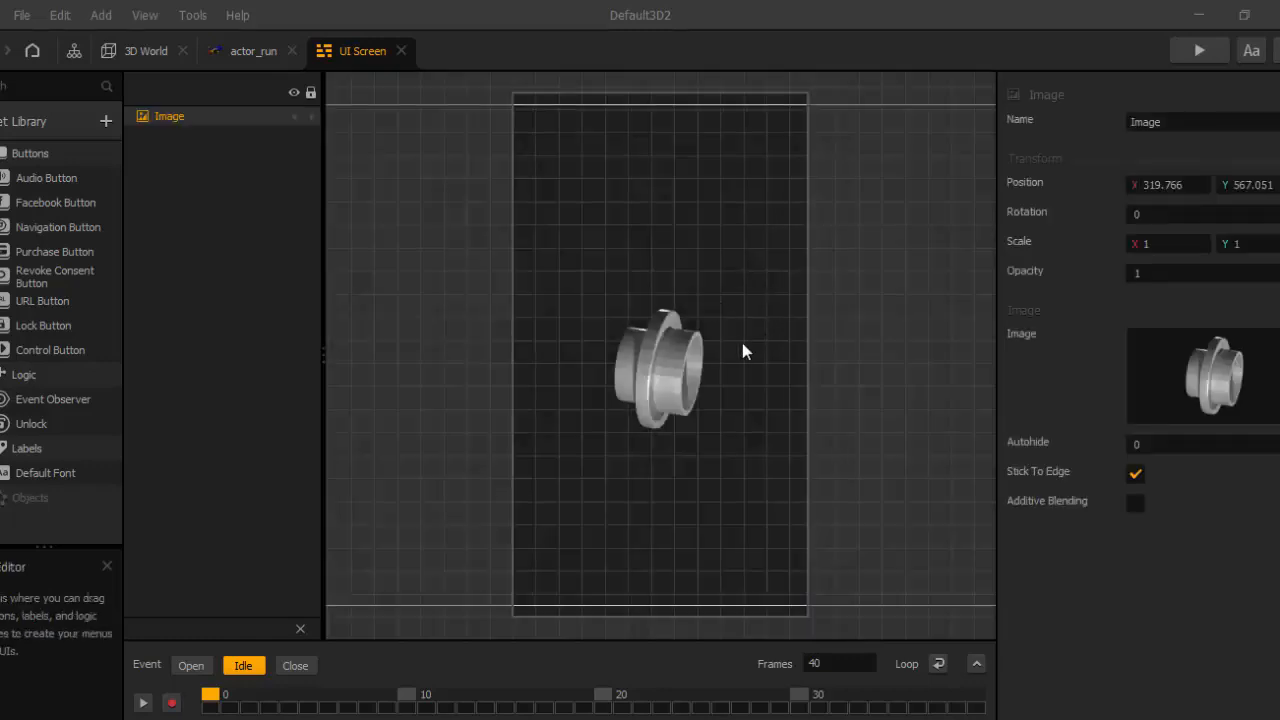
pyautogui.click(1165, 247)
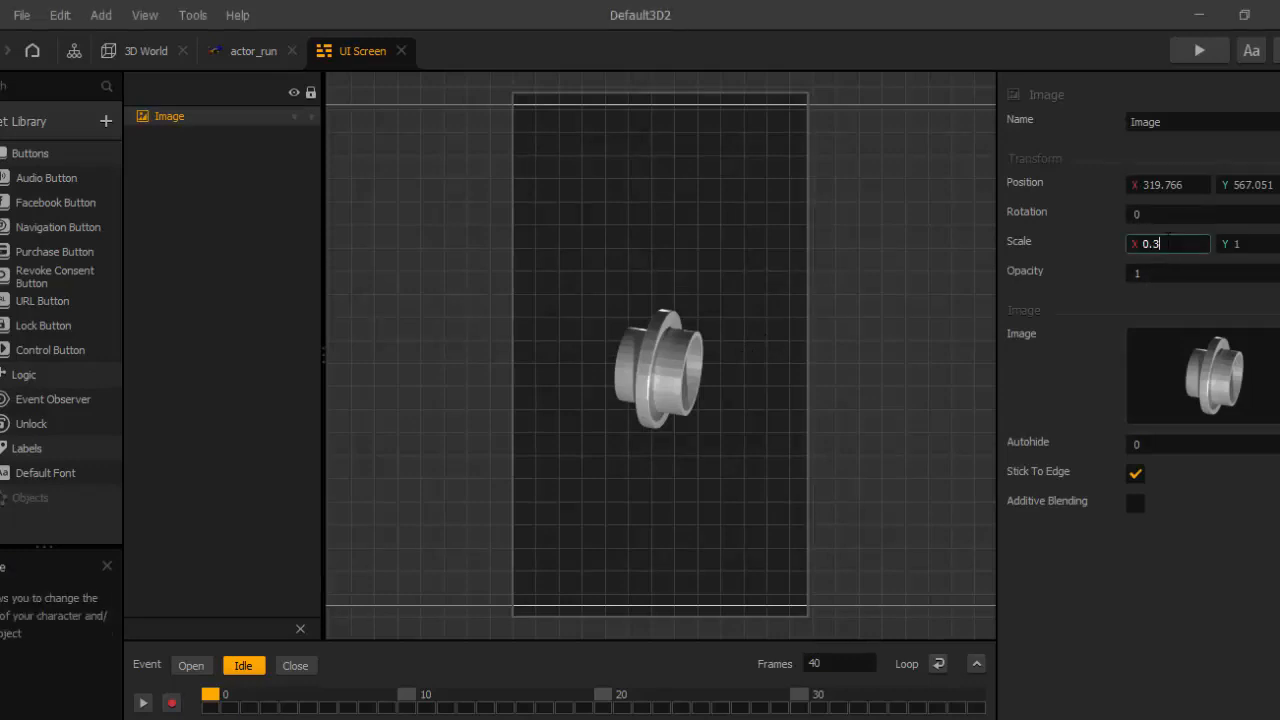
pyautogui.press('Tab')
pyautogui.write('0.3')
pyautogui.press('Return')
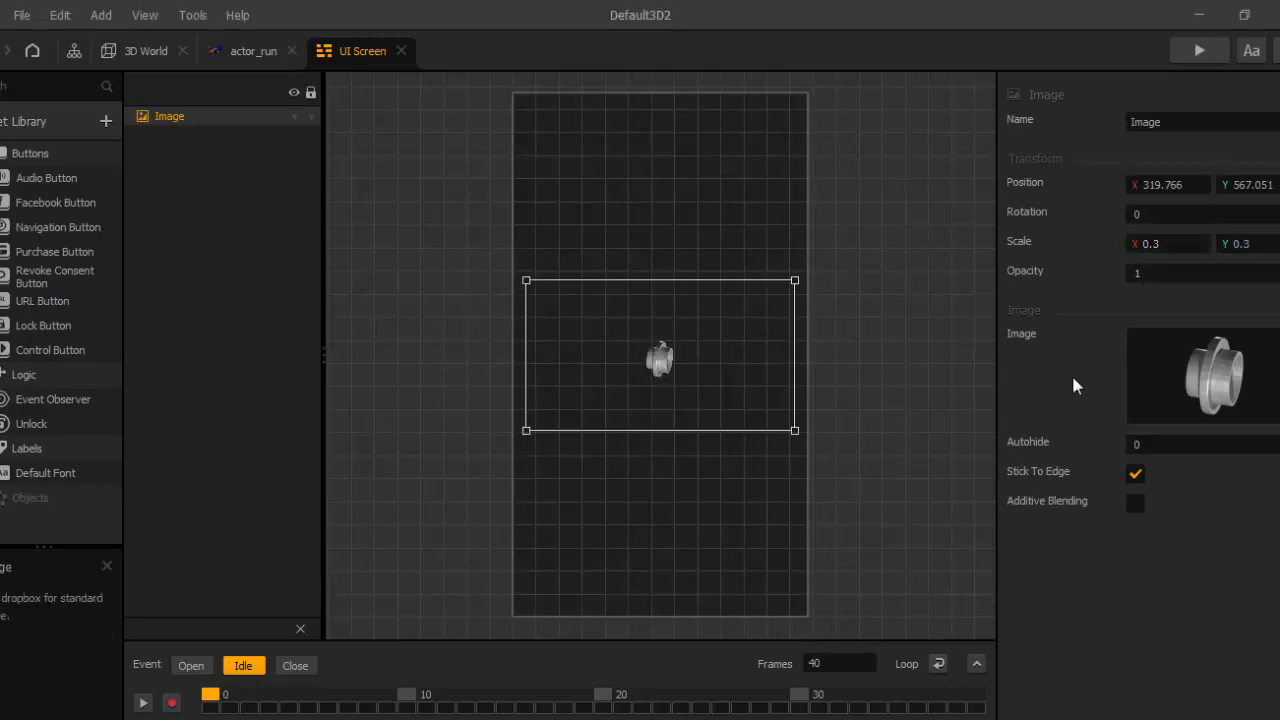
# - Move the ring image near the screen's upper edge, at about X 326, Y 1049, and set its X and Y scale to 0.2
pyautogui.moveTo(665, 363); pyautogui.dragTo(668, 142)
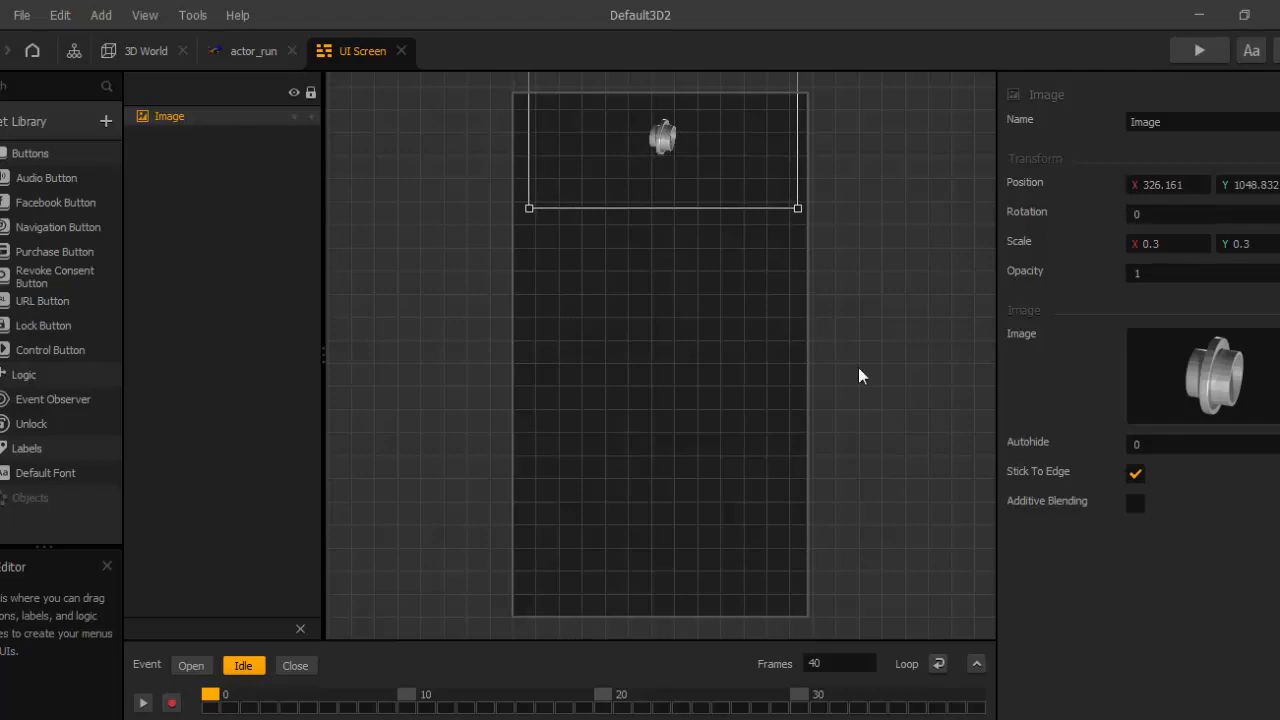
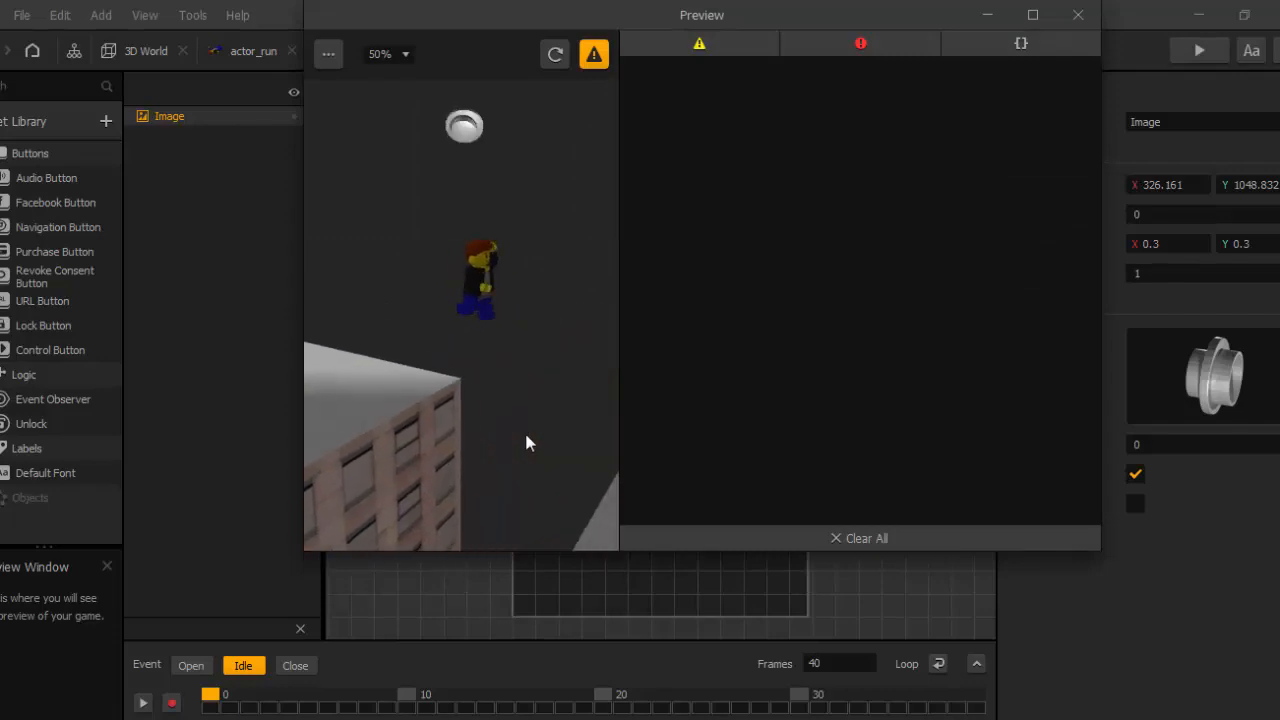
pyautogui.click(1084, 20)
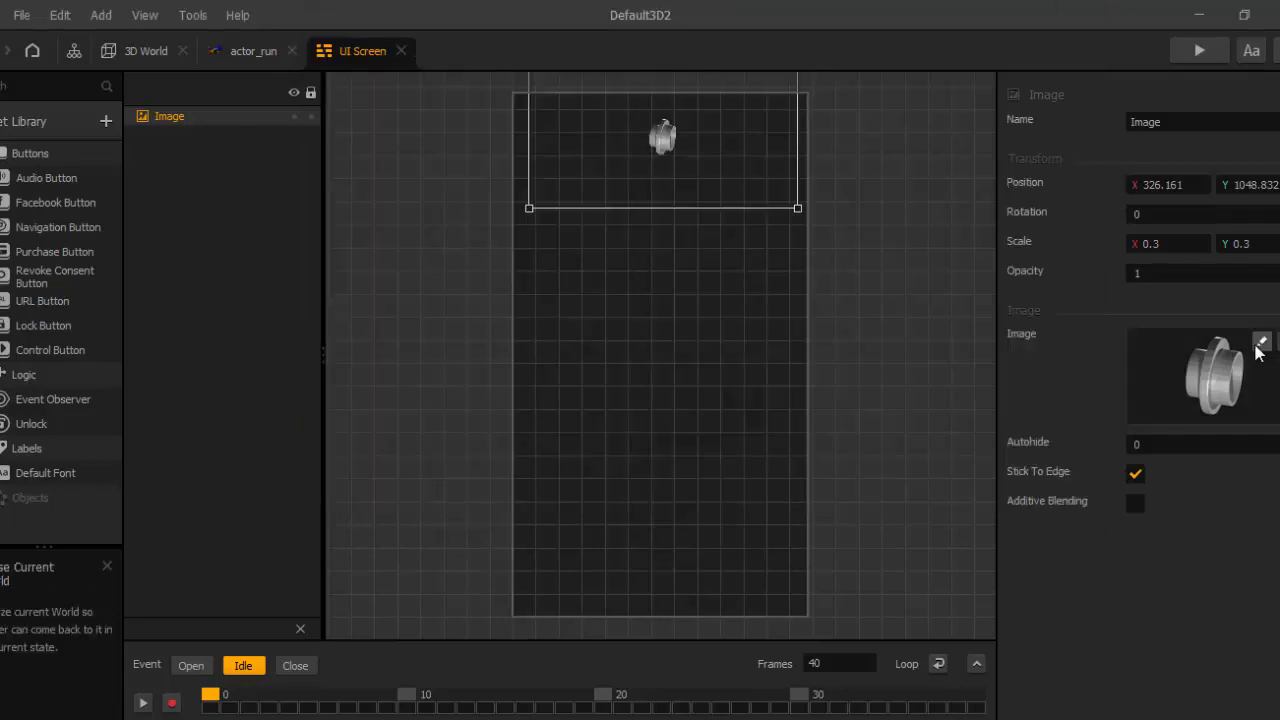
pyautogui.click(1261, 342)
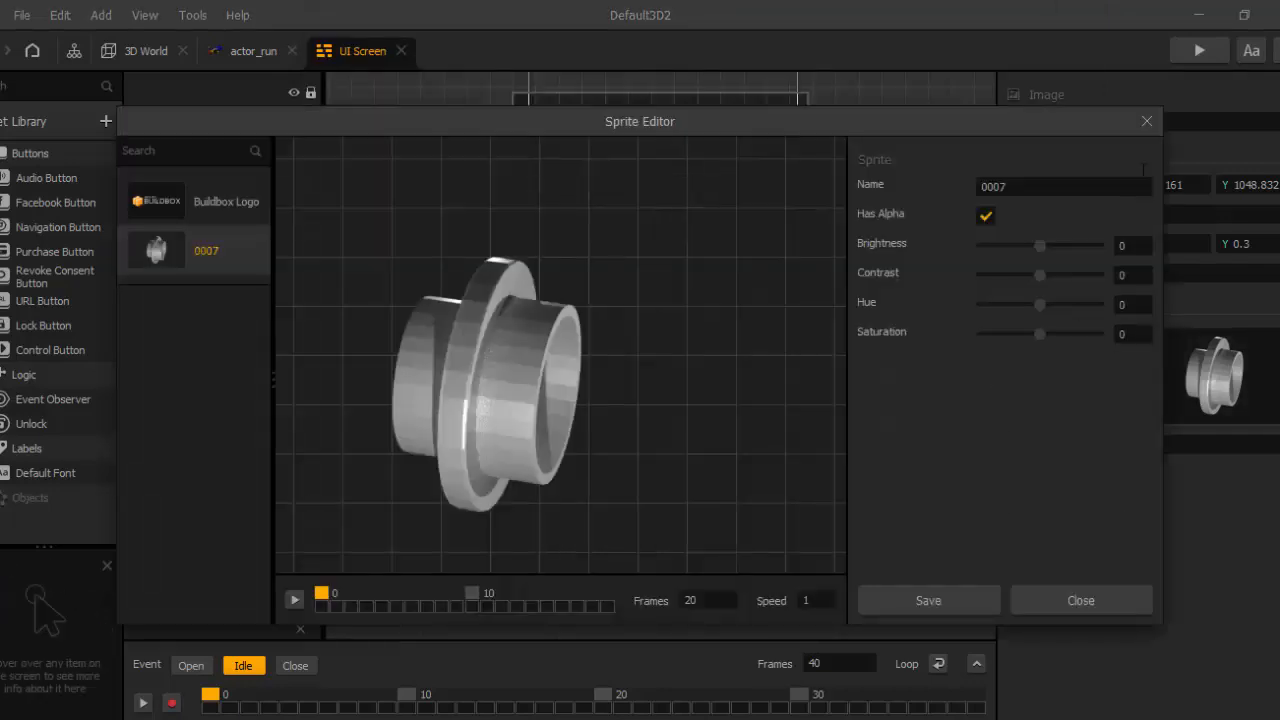
pyautogui.click(1147, 122)
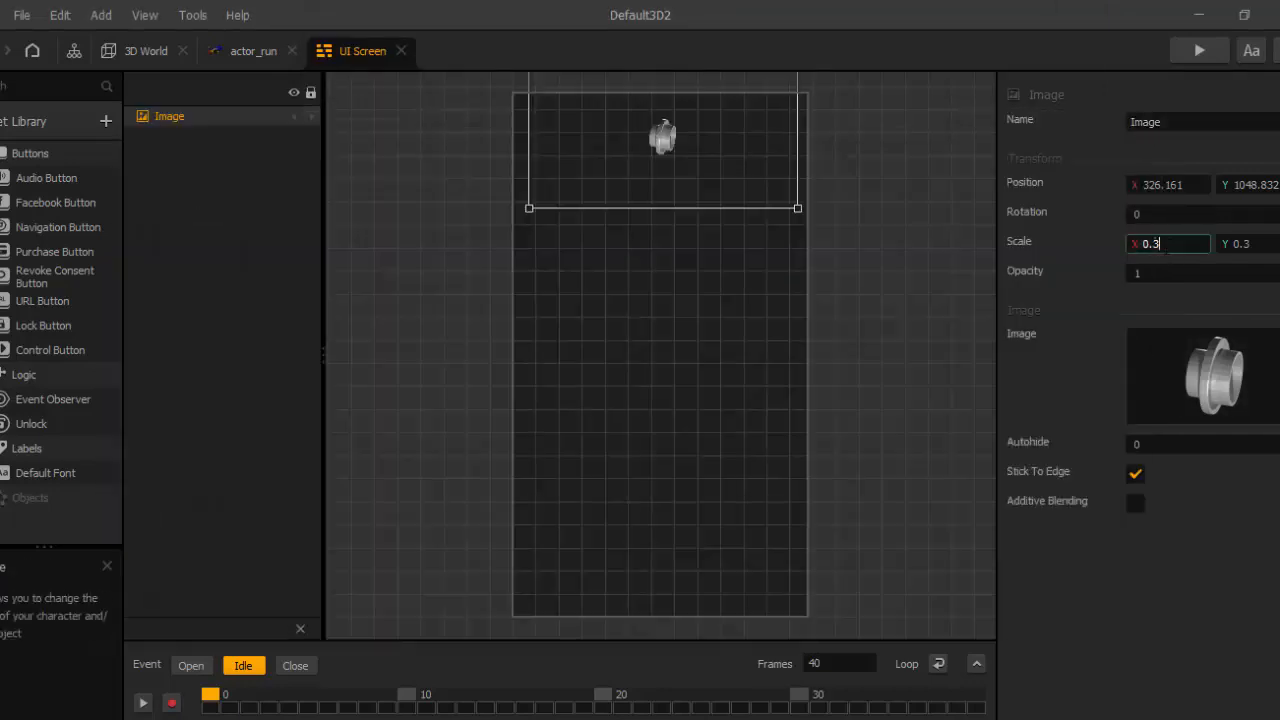
pyautogui.press('Tab')
pyautogui.write('0')
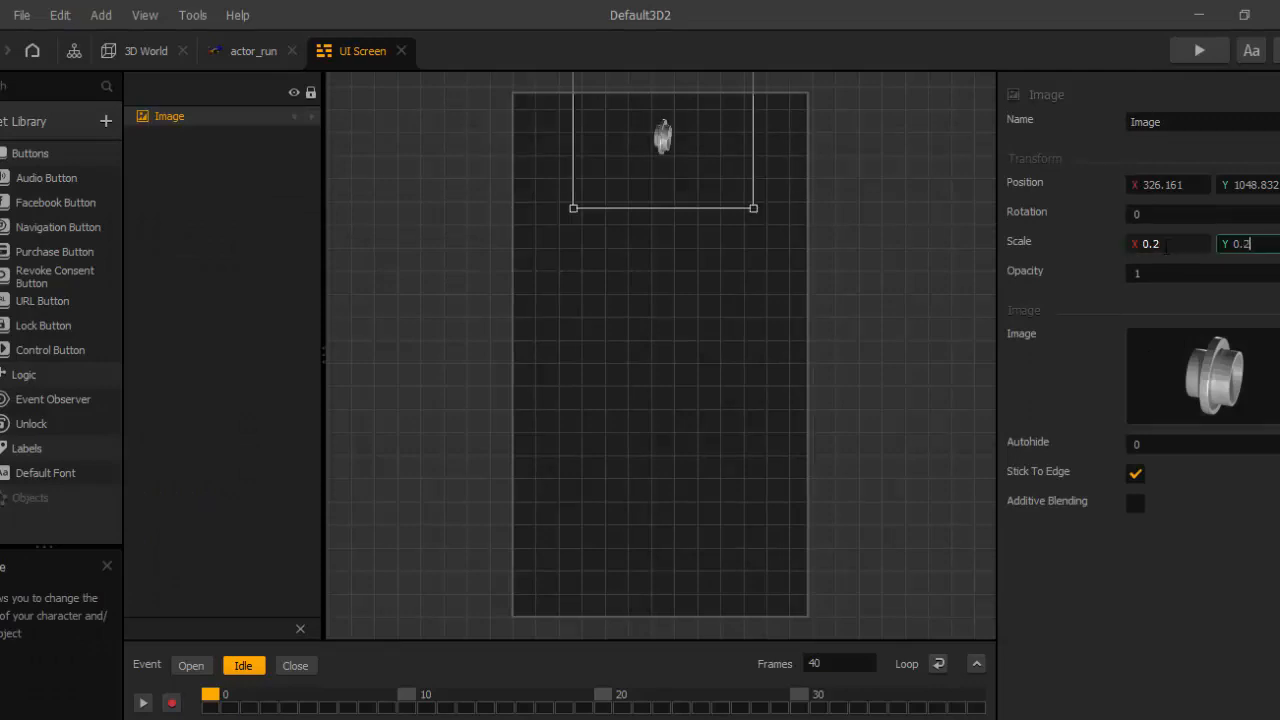
pyautogui.press('Return')
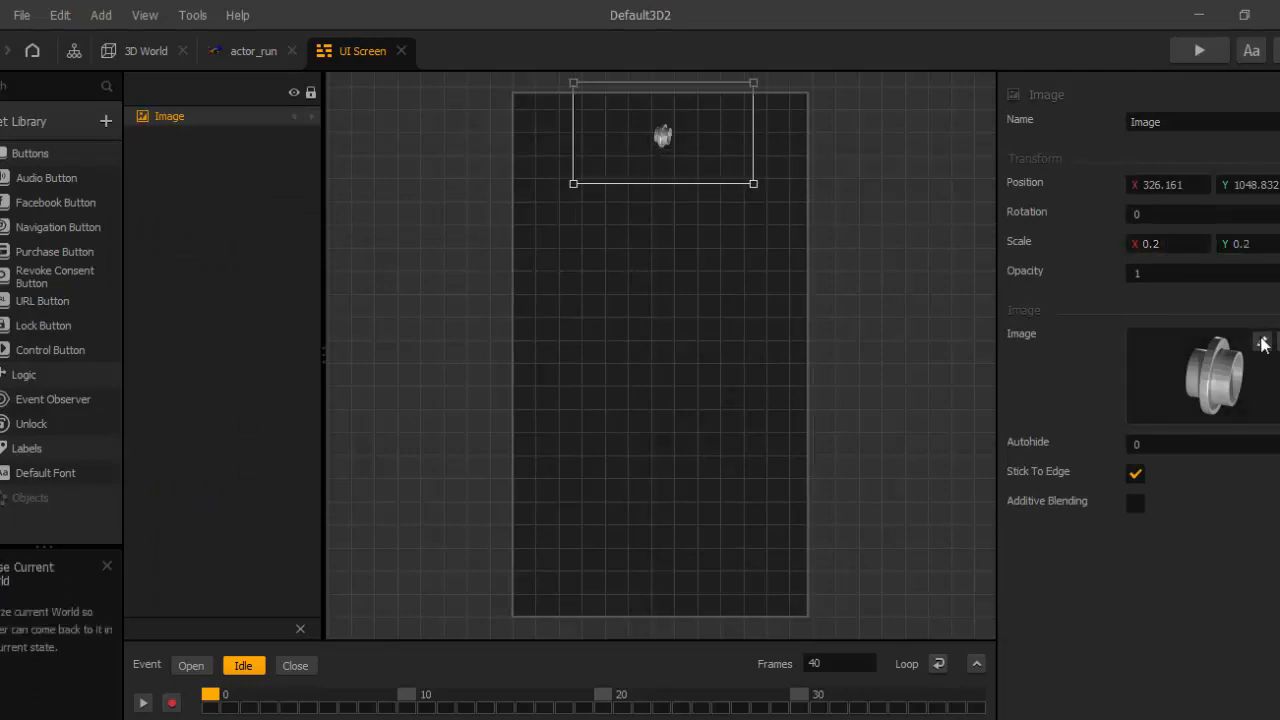
# - Edit the animation speed of sprite 0007 in the Sprite Editor, save it and check the ring in the preview
pyautogui.click(1262, 341)
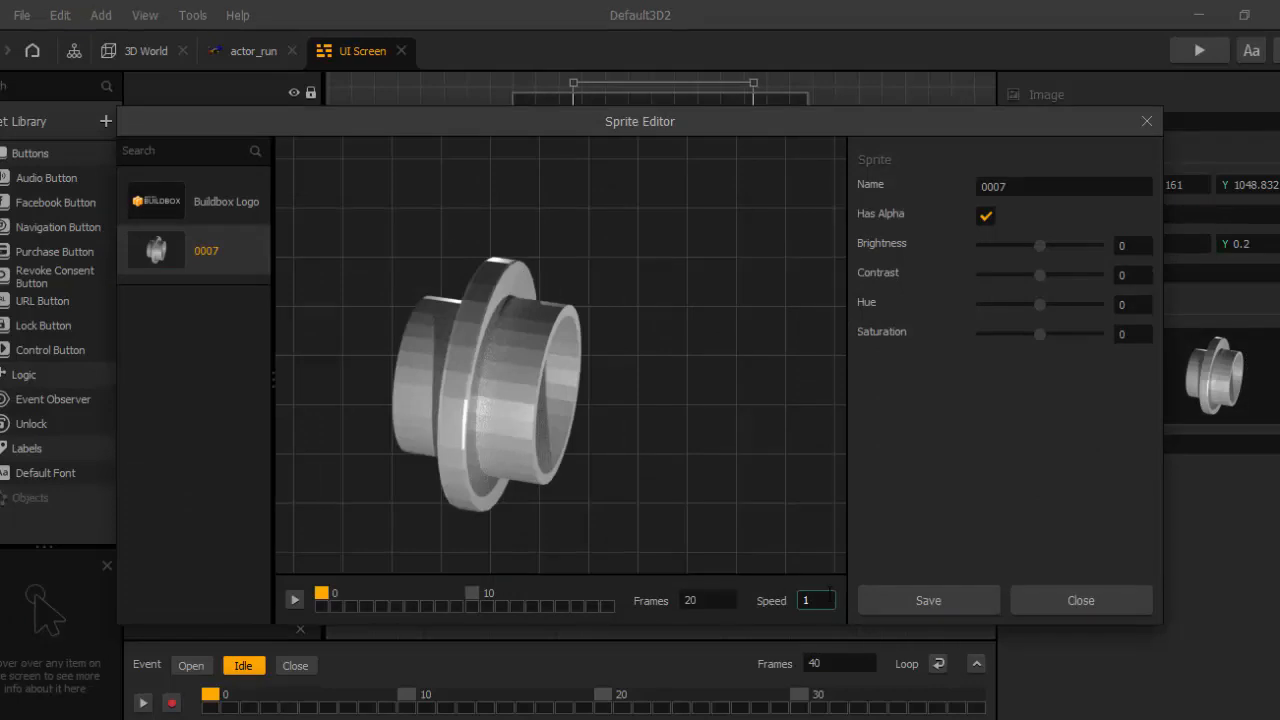
pyautogui.click(921, 602)
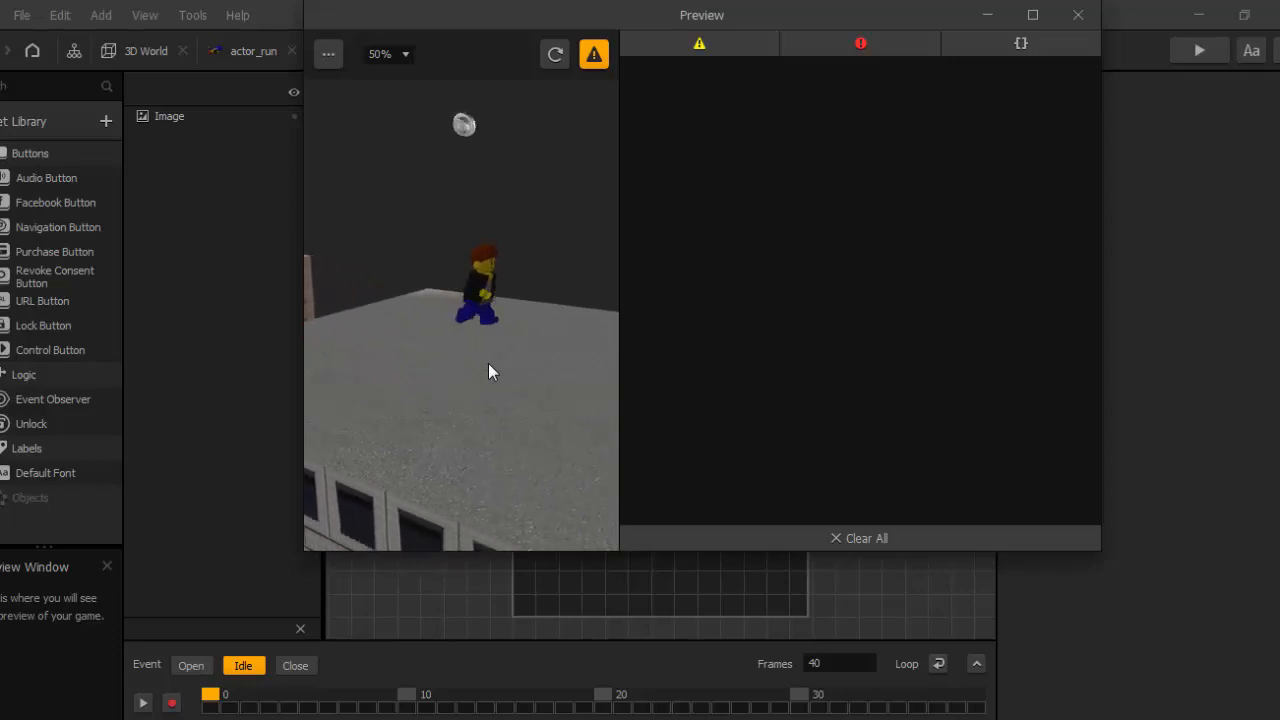
pyautogui.click(1077, 14)
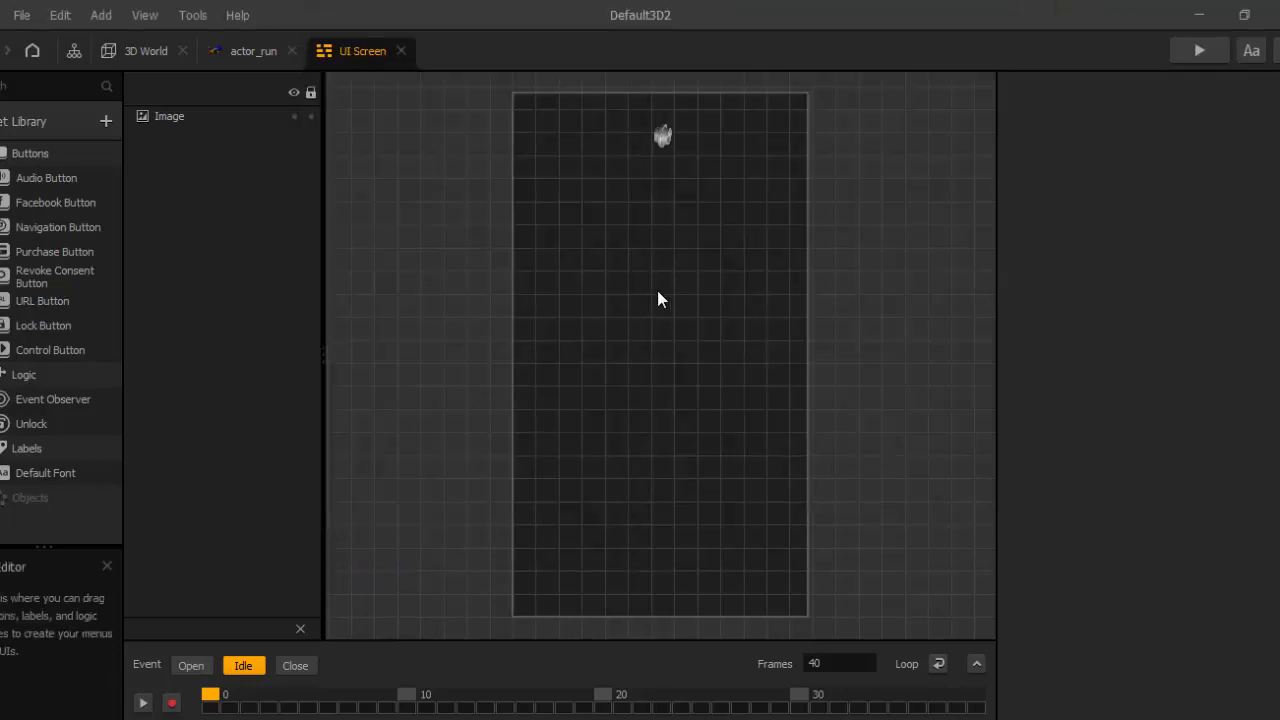
# - Add the Point smart asset to the 3D World's asset library
pyautogui.click(74, 51)
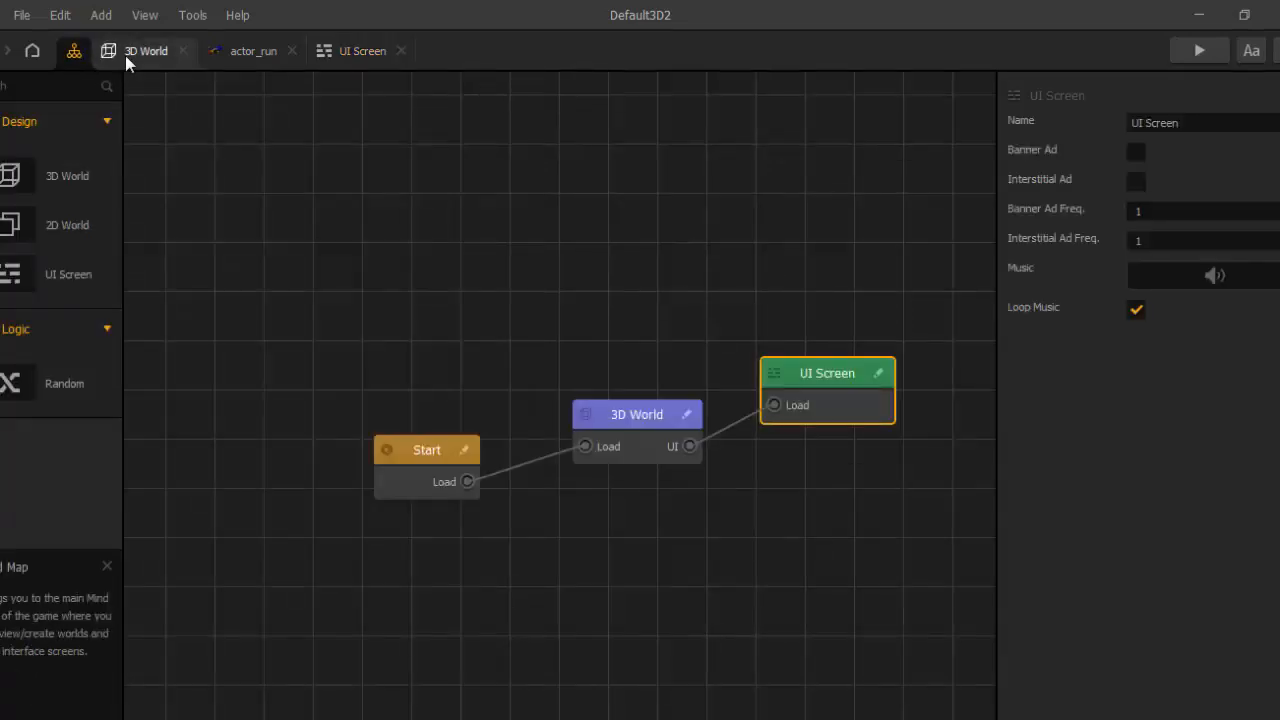
pyautogui.click(125, 55)
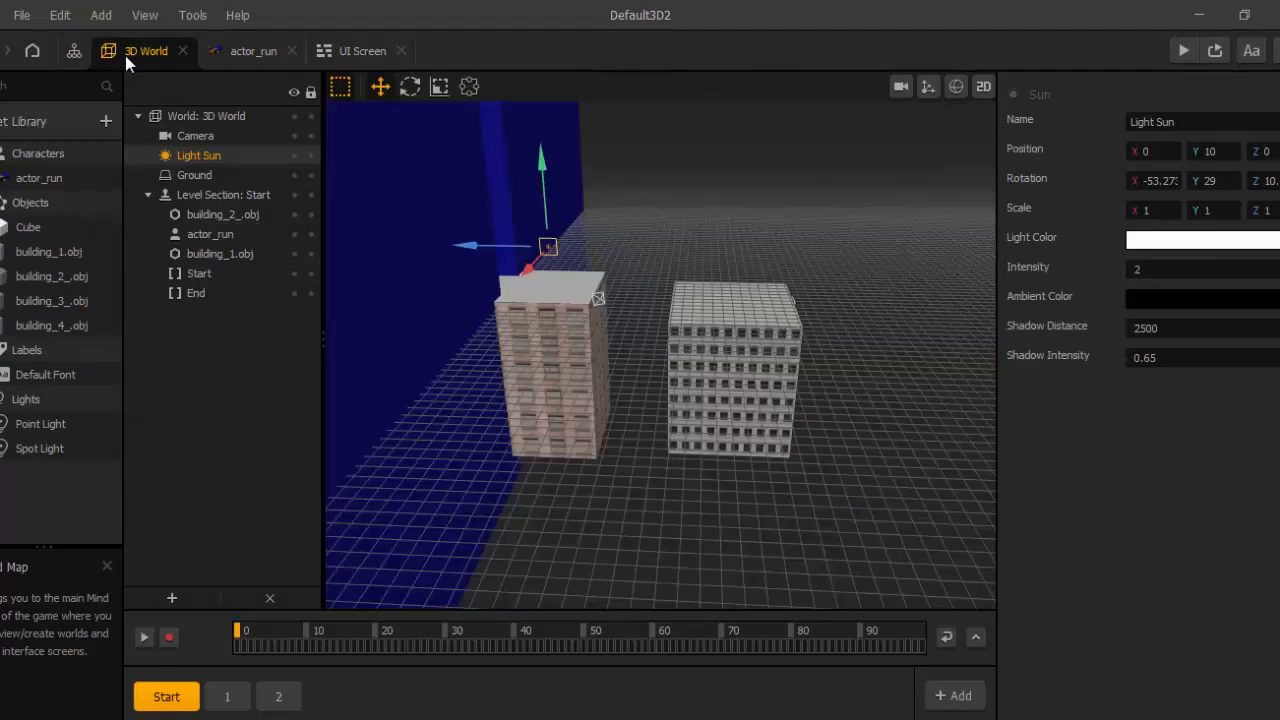
pyautogui.click(73, 129)
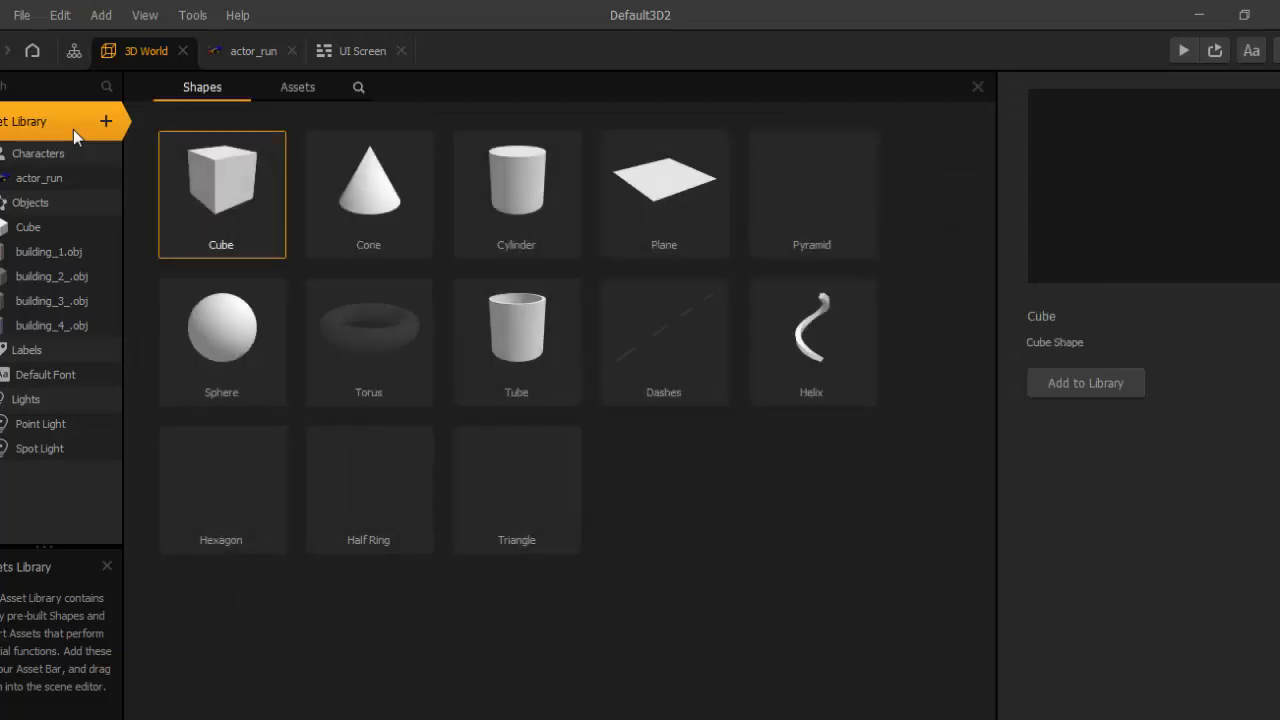
pyautogui.click(298, 91)
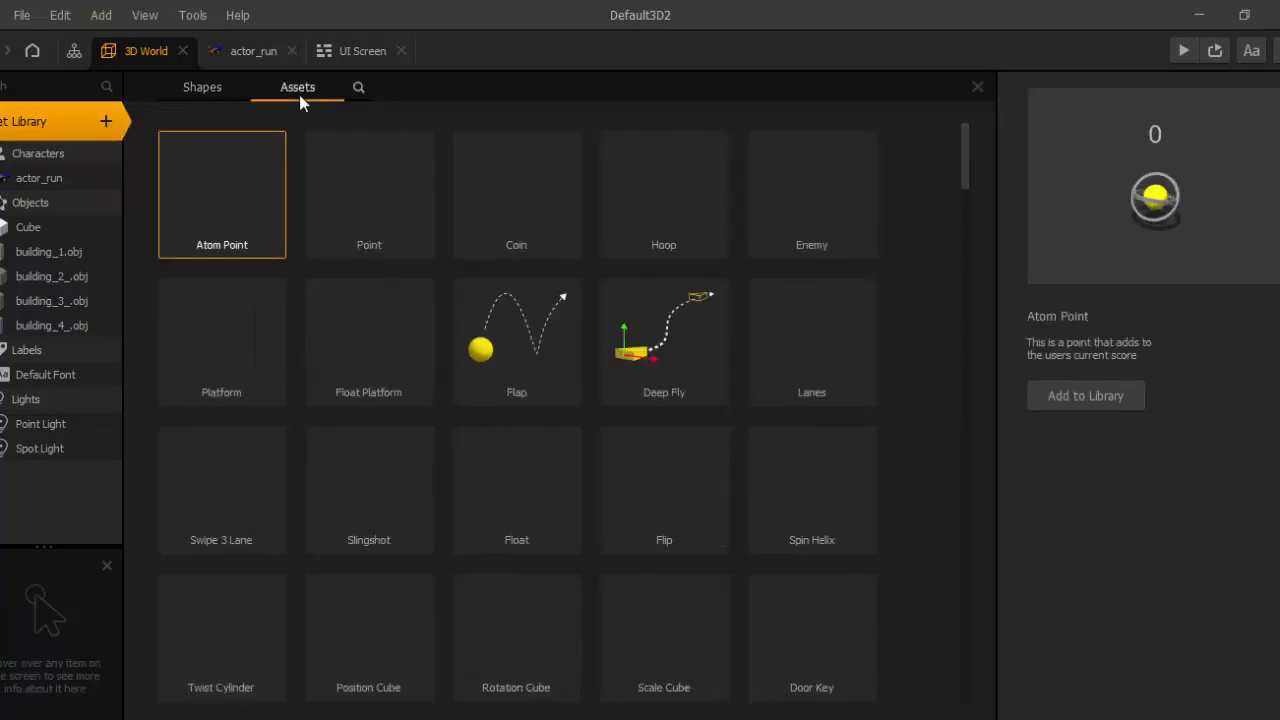
pyautogui.click(397, 177)
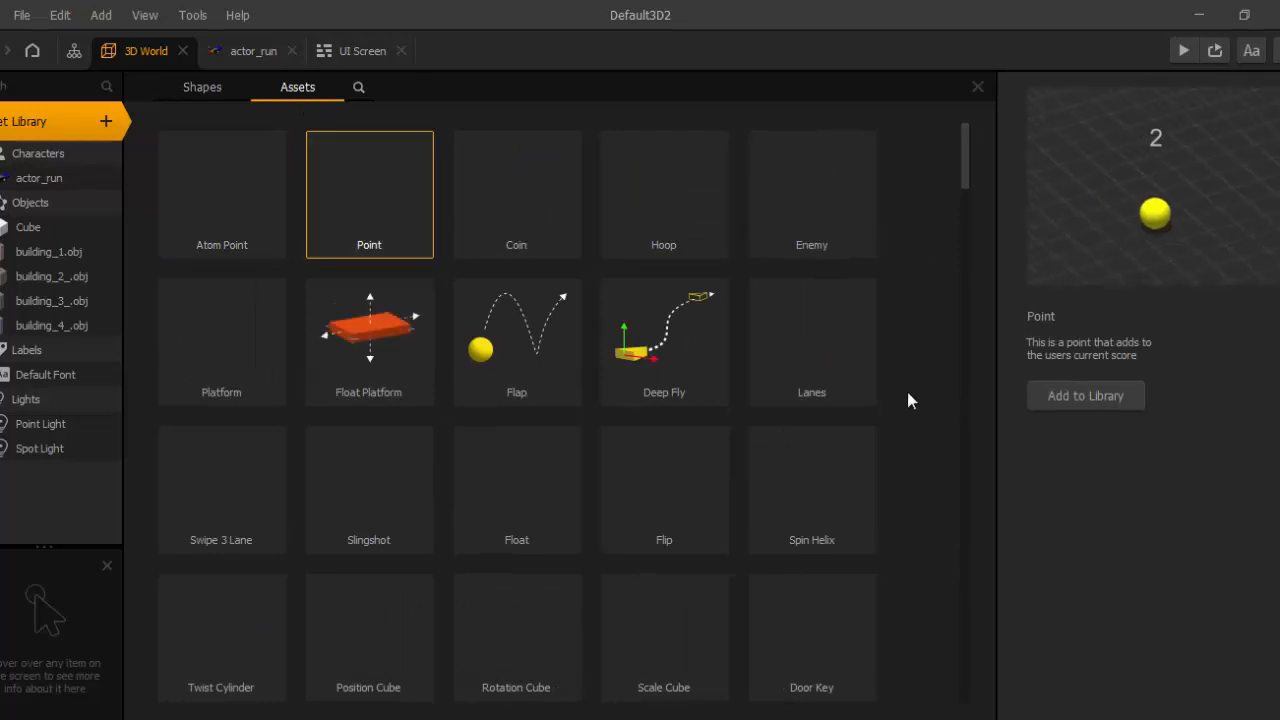
pyautogui.click(1102, 399)
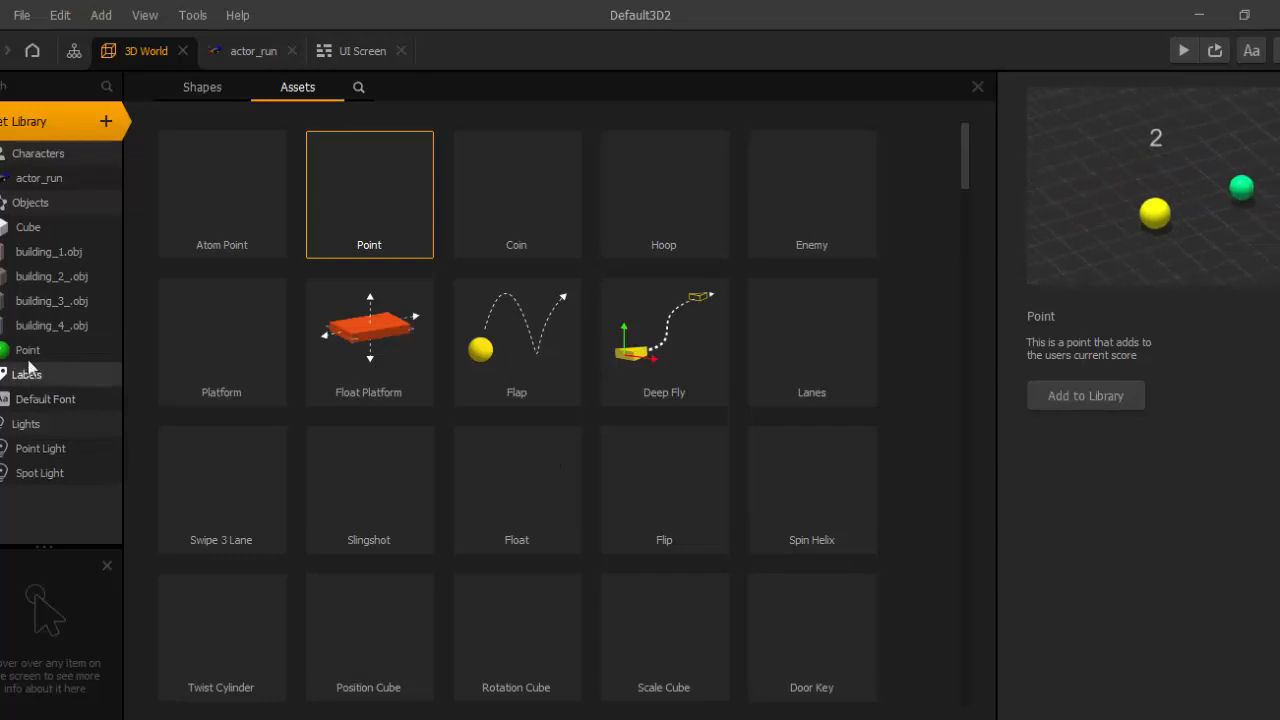
pyautogui.click(71, 120)
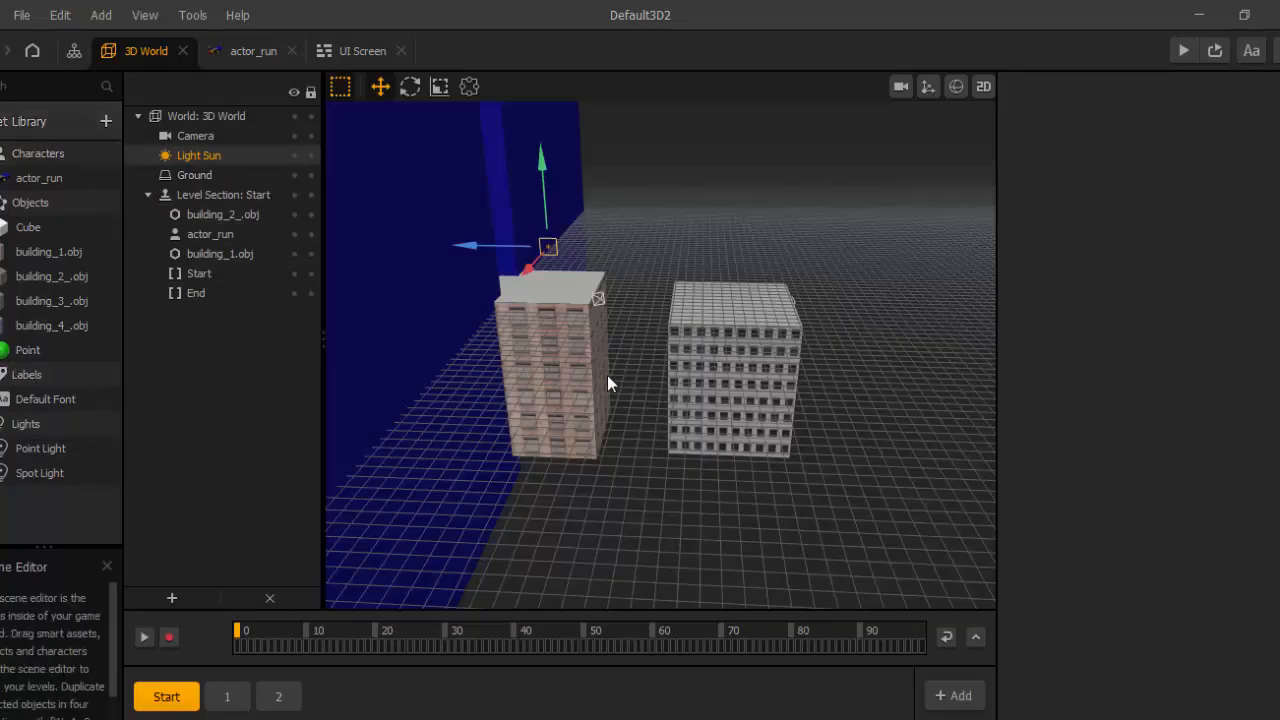
# - Open the Point asset's node map for editing
pyautogui.click(108, 352)
pyautogui.click(108, 352)
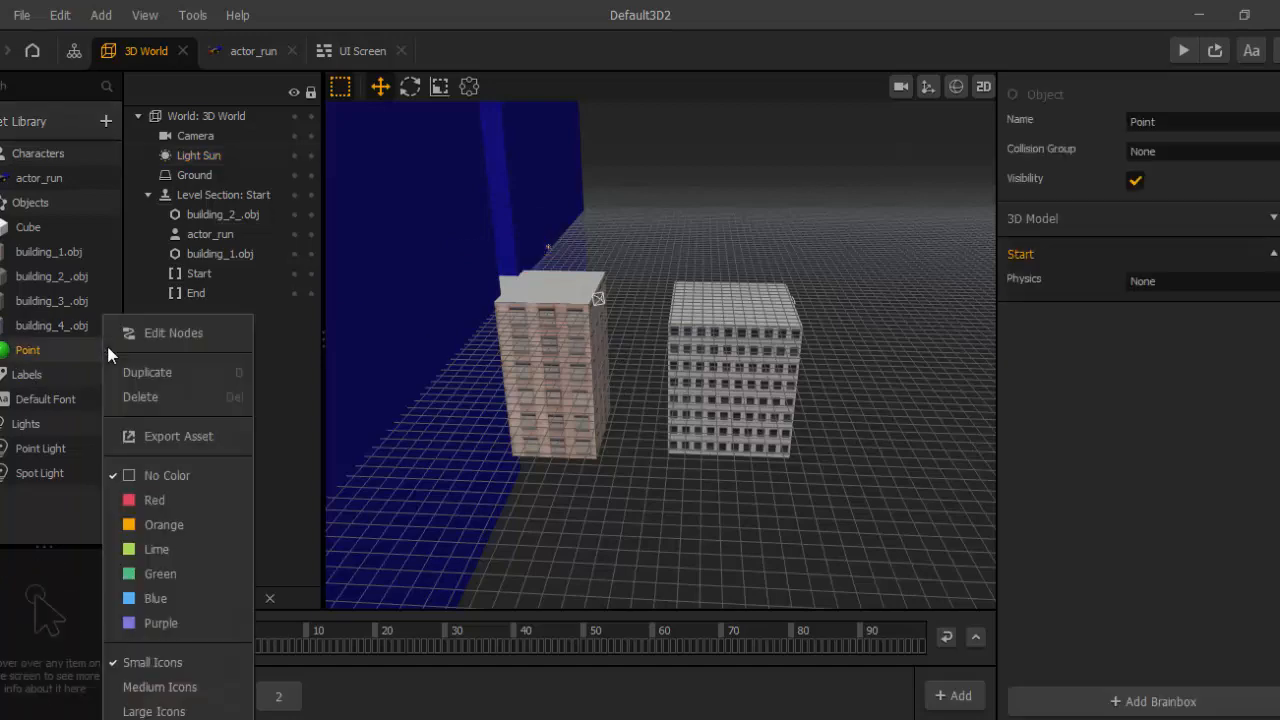
pyautogui.click(160, 336)
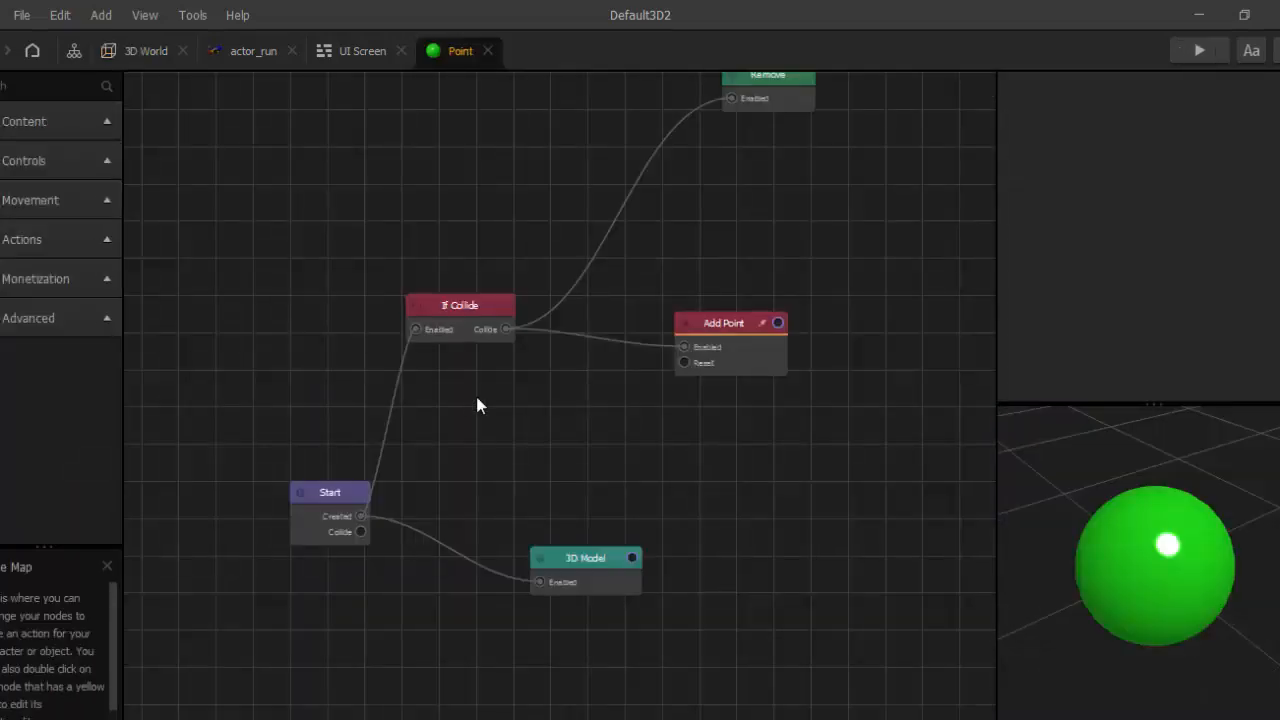
# - Rearrange the Start, If Collide, Add Point and Remove nodes, and disconnect Remove from the If Collide node's Collide output
pyautogui.moveTo(349, 492); pyautogui.dragTo(321, 389)
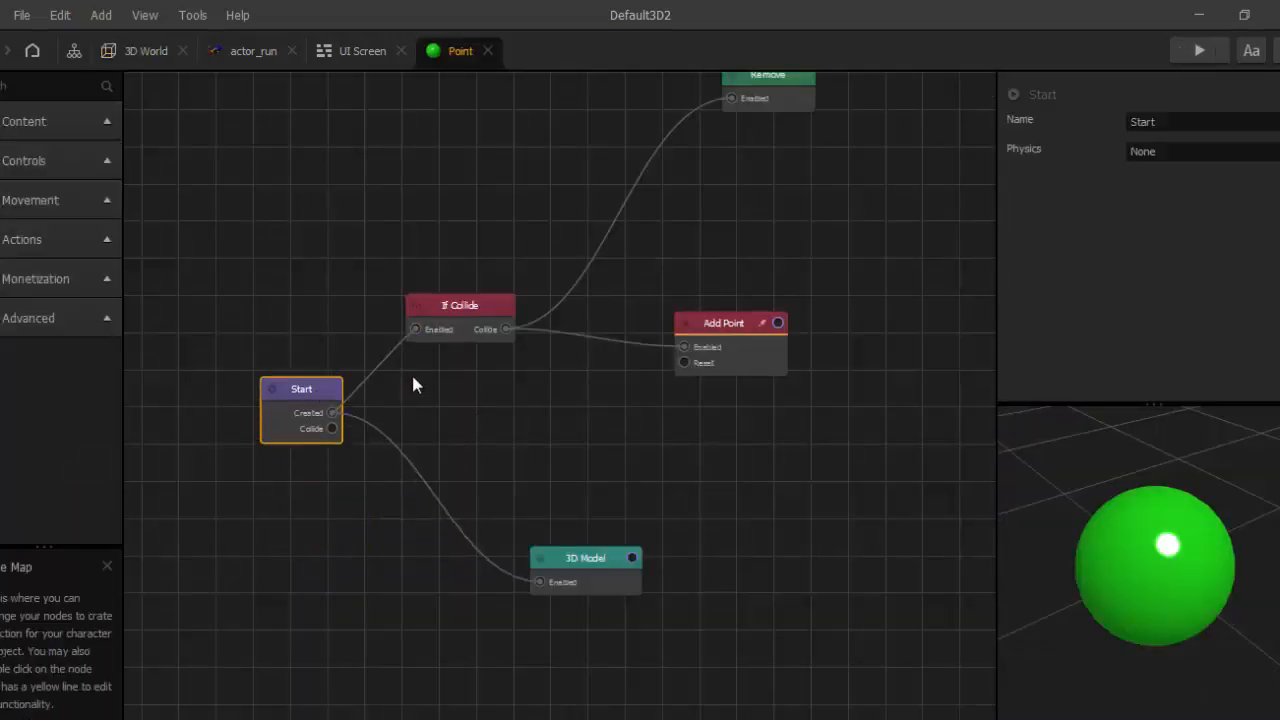
pyautogui.moveTo(463, 318); pyautogui.dragTo(474, 397)
pyautogui.moveTo(730, 340); pyautogui.dragTo(717, 376)
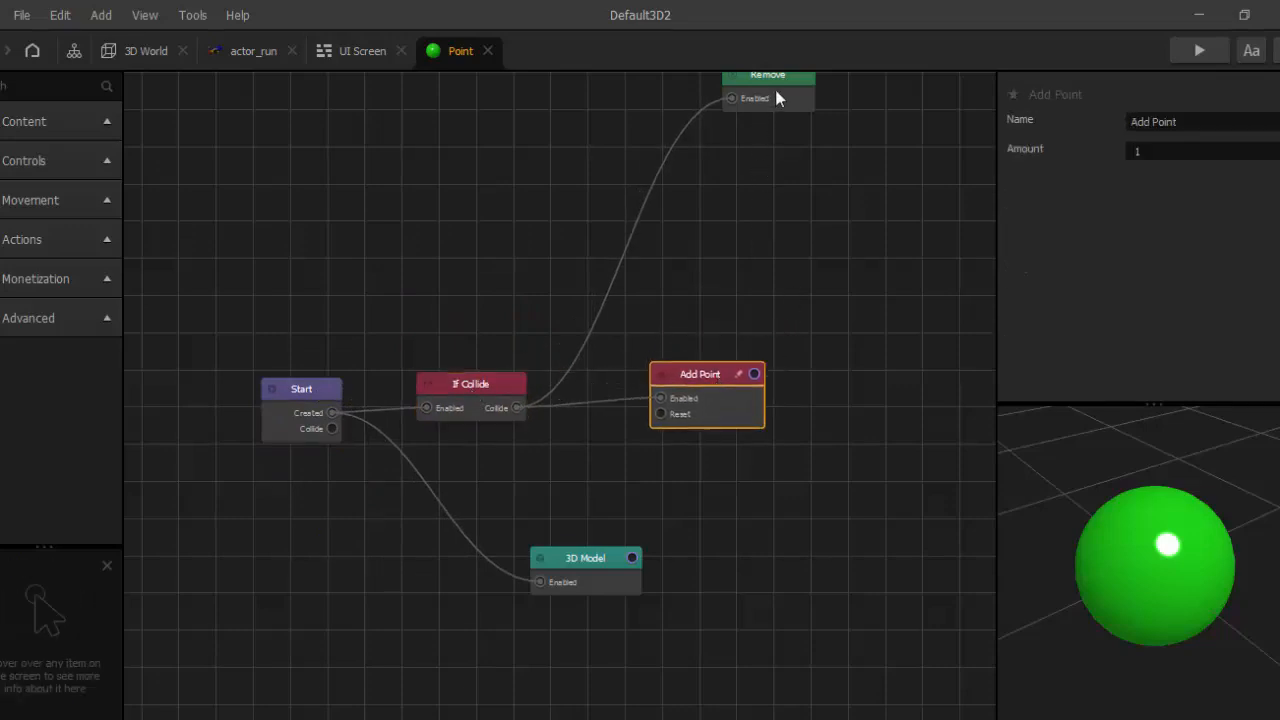
pyautogui.moveTo(777, 98); pyautogui.dragTo(702, 253)
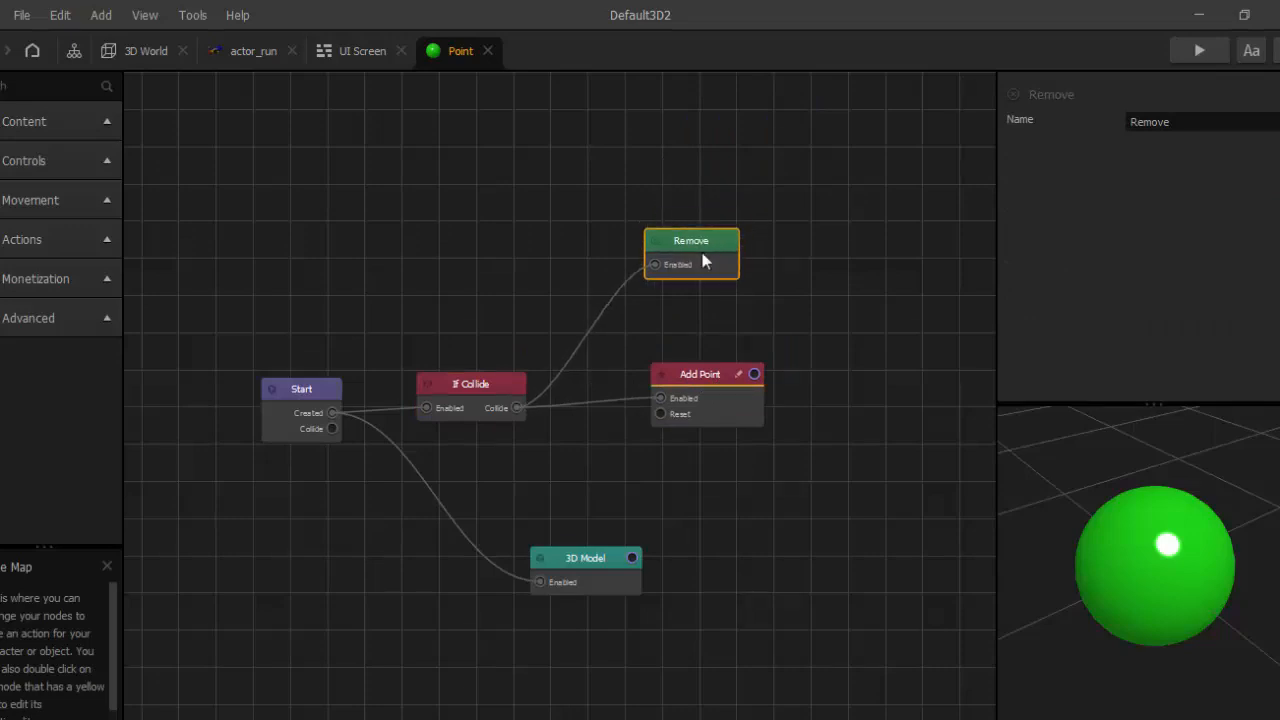
pyautogui.moveTo(586, 336); pyautogui.dragTo(612, 262)
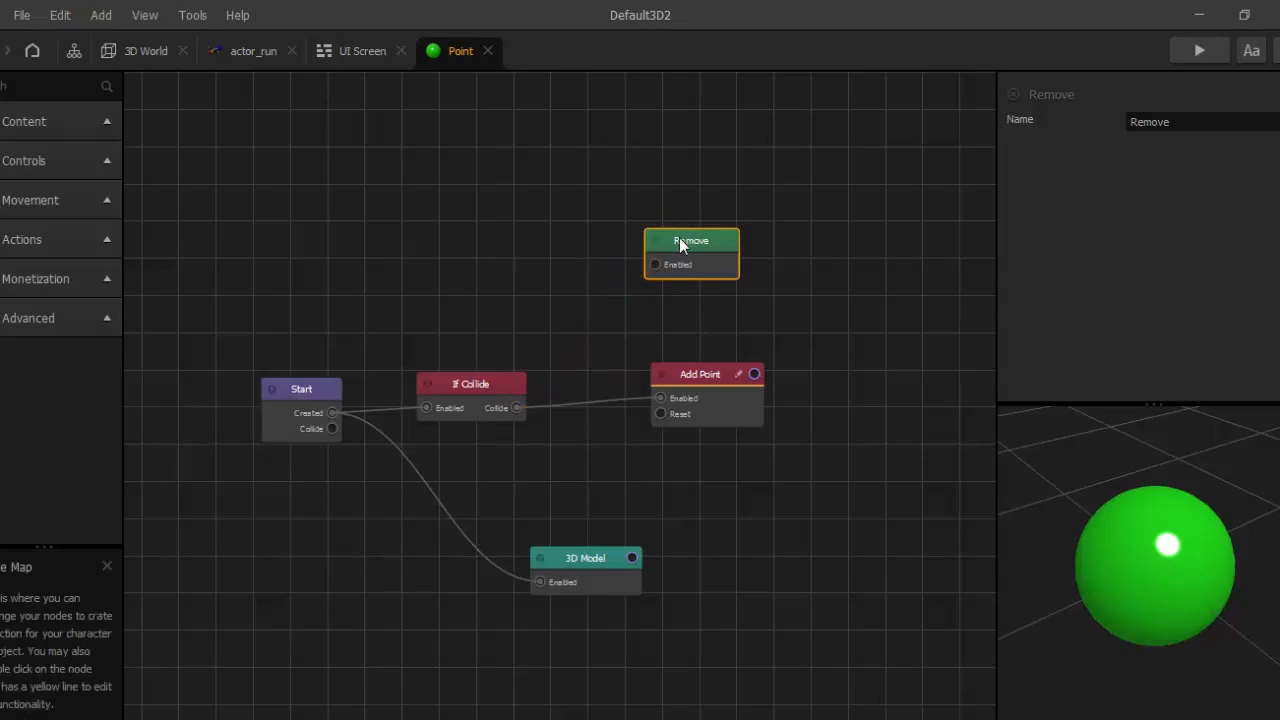
pyautogui.moveTo(679, 240); pyautogui.dragTo(697, 247)
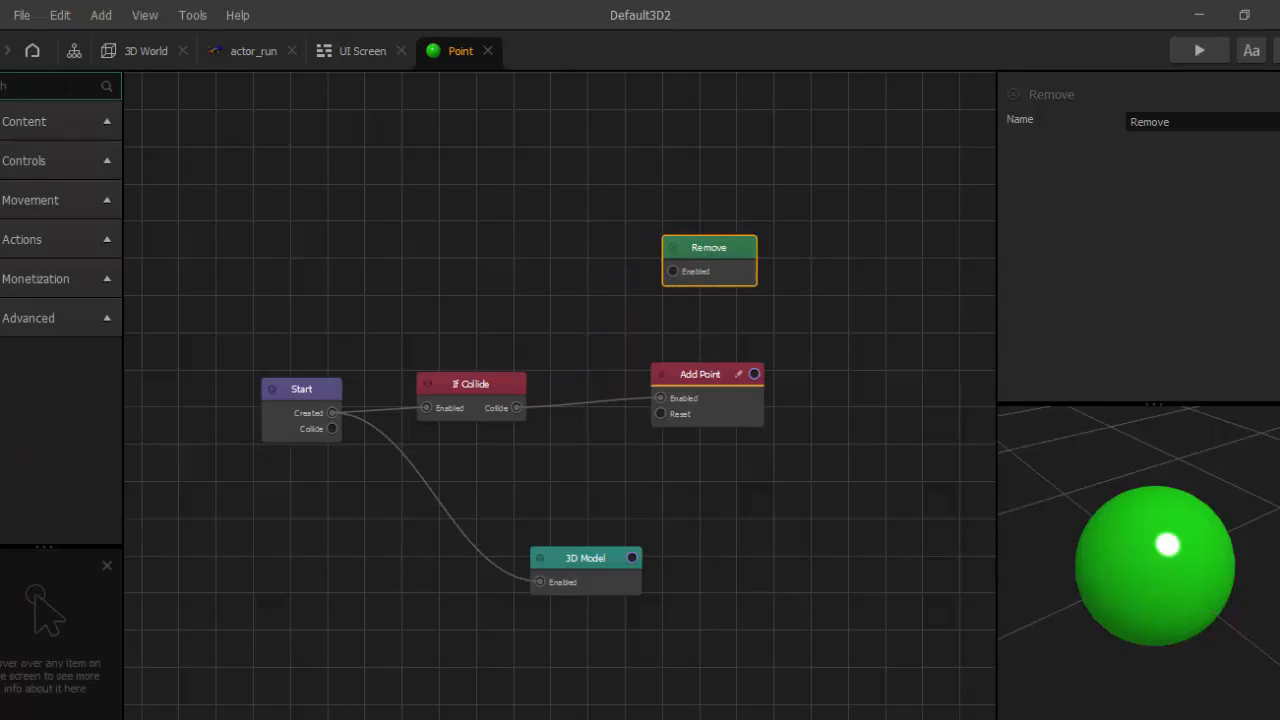
# - Add a Defeat node after the If Collide node and move Add Point aside to make room
pyautogui.write('def')
pyautogui.moveTo(40, 154); pyautogui.dragTo(569, 389)
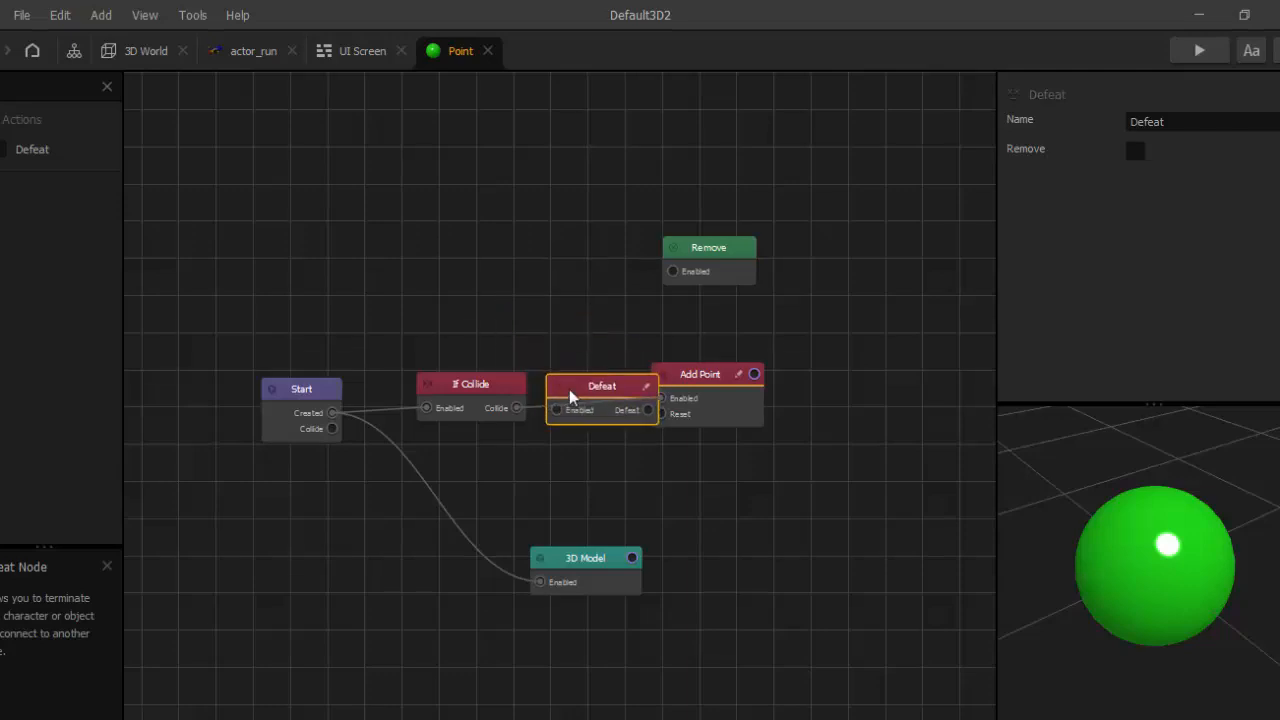
pyautogui.moveTo(706, 383); pyautogui.dragTo(821, 388)
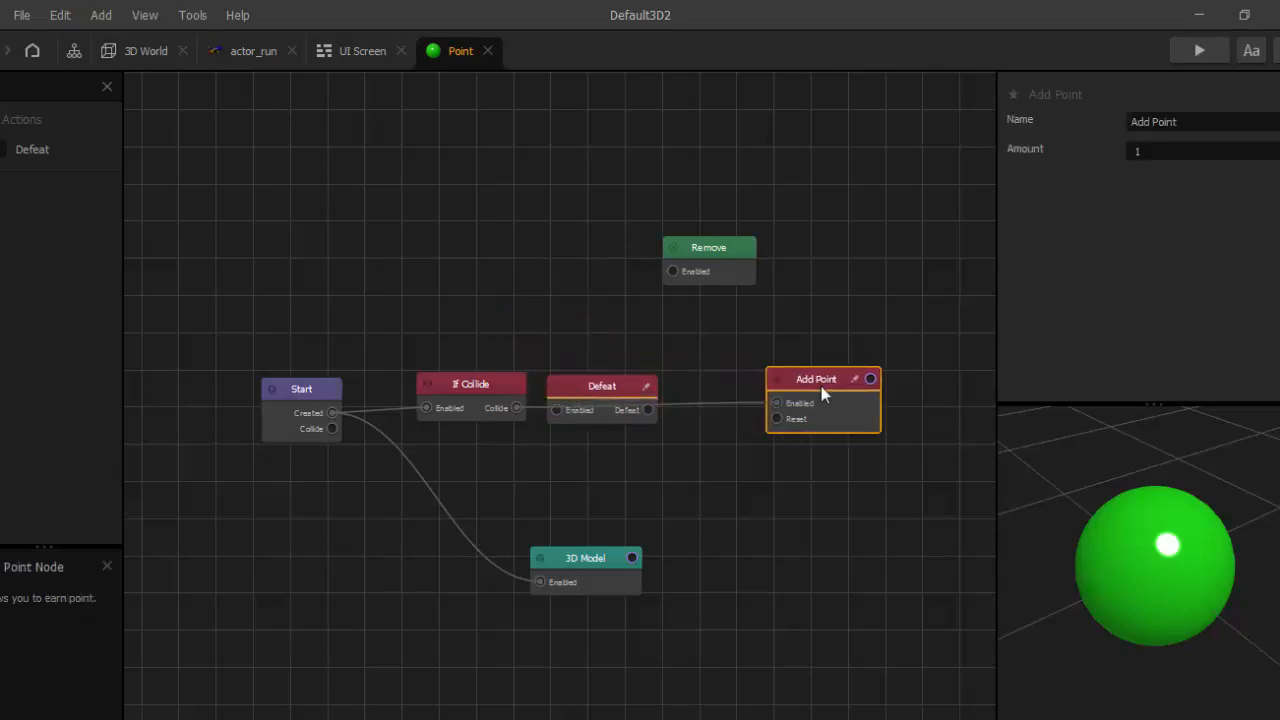
# - Disconnect Add Point from If Collide, link the Collide output to Defeat's Enabled input, and space the nodes out
pyautogui.click(515, 407)
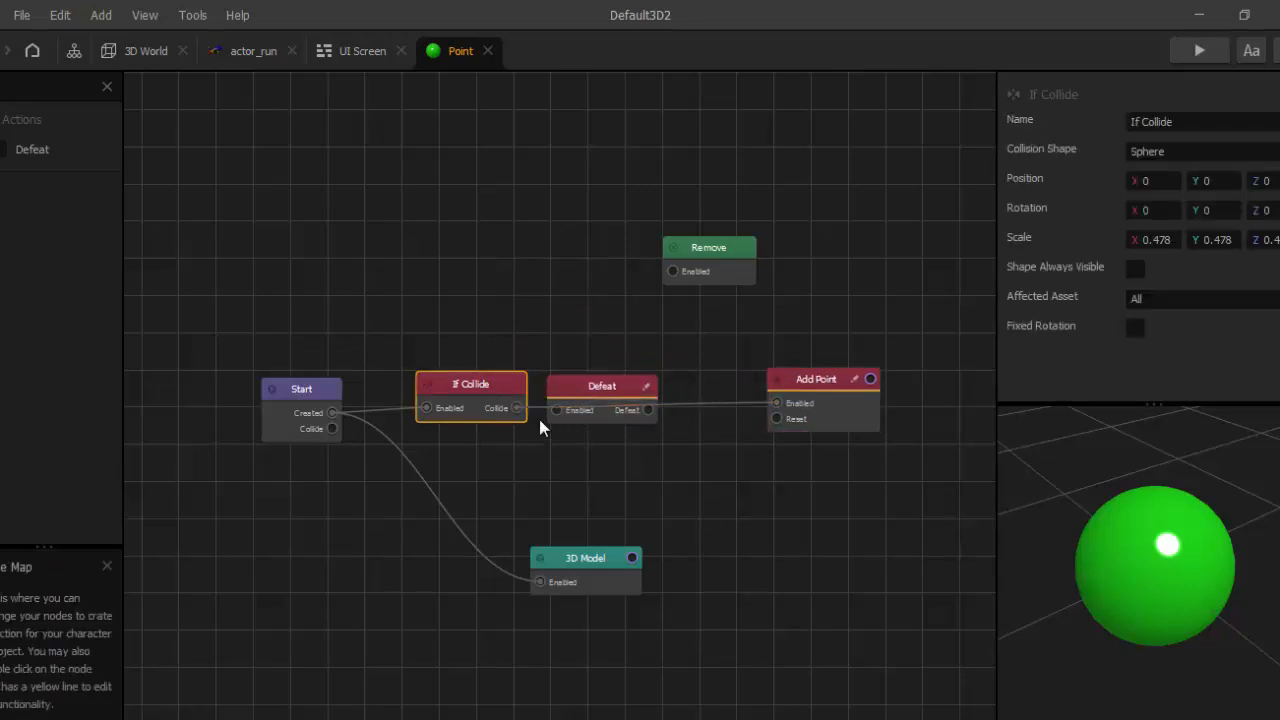
pyautogui.press('Delete')
pyautogui.moveTo(554, 410); pyautogui.dragTo(594, 380)
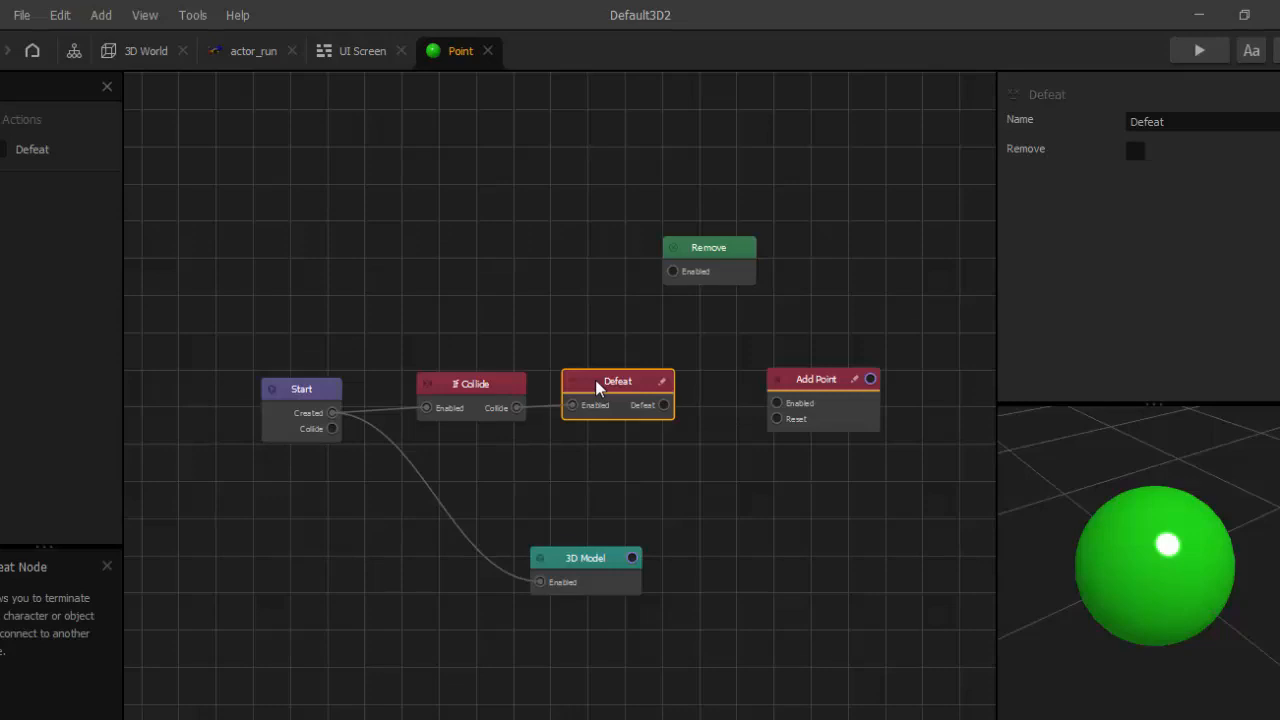
pyautogui.moveTo(627, 392); pyautogui.dragTo(648, 394)
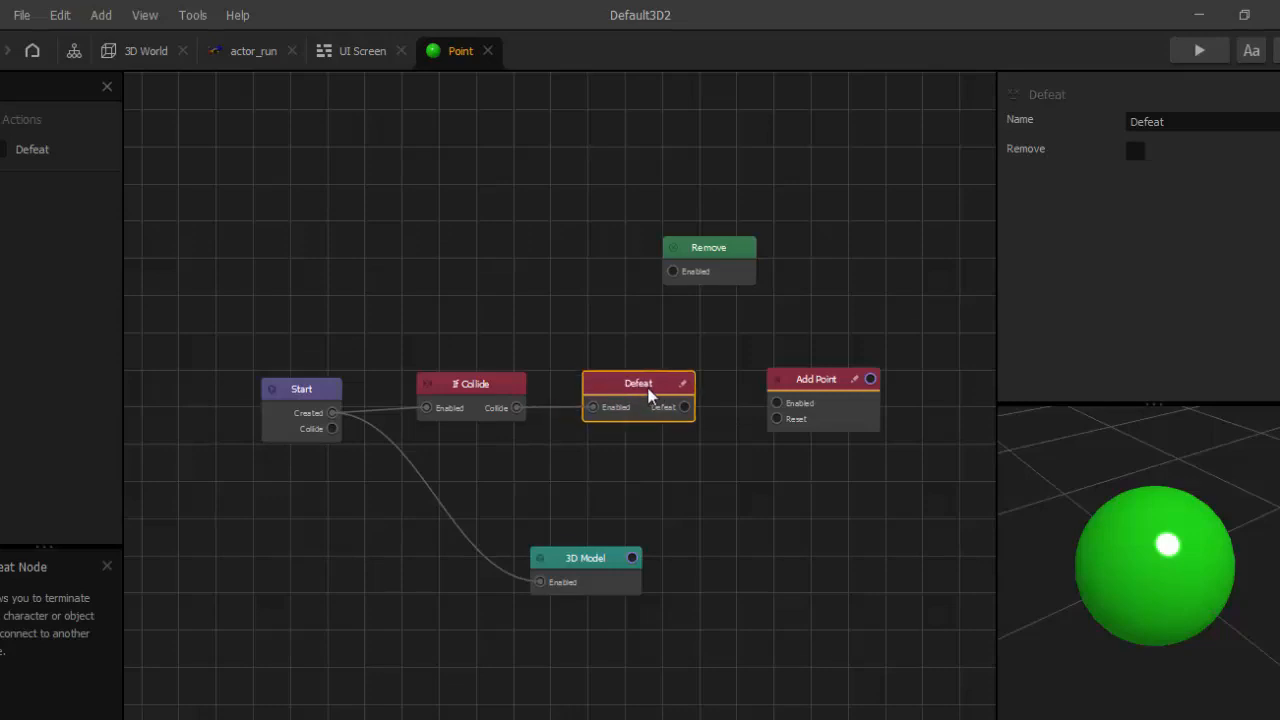
pyautogui.moveTo(786, 377); pyautogui.dragTo(833, 374)
# - Add a Delay node to the Point node map and connect Defeat's output to its In port
pyautogui.click(347, 253)
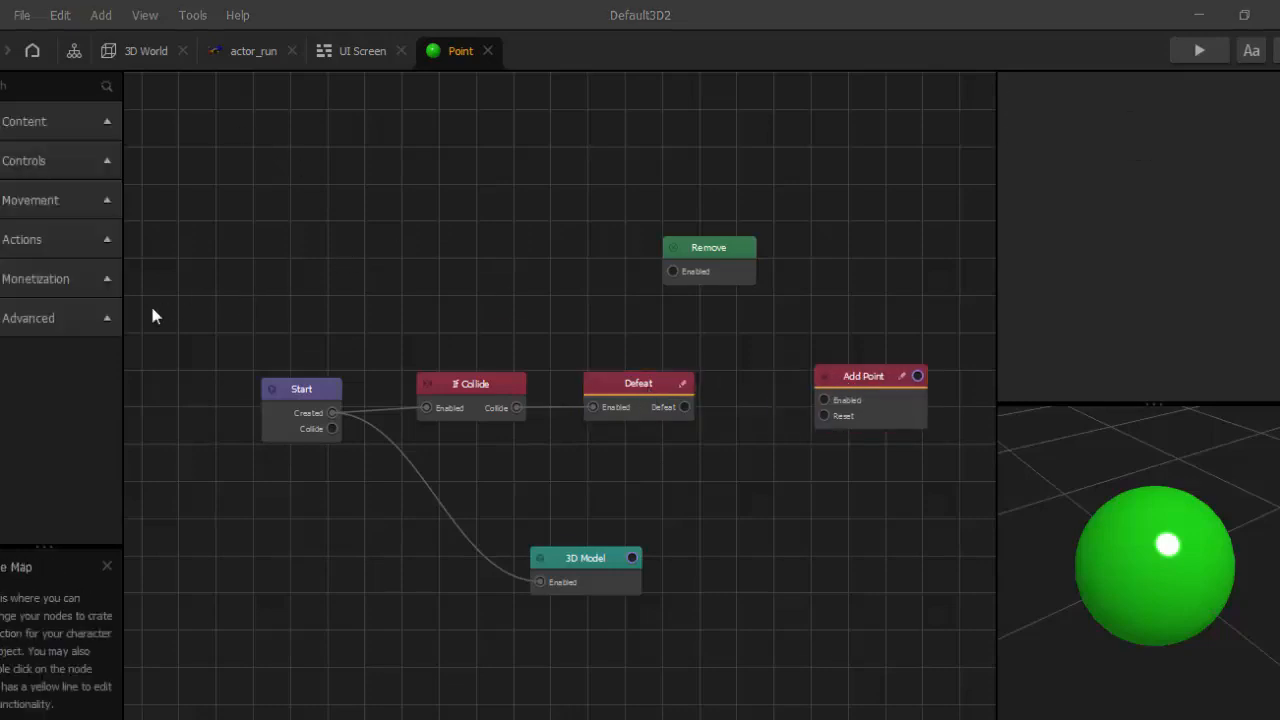
pyautogui.click(107, 317)
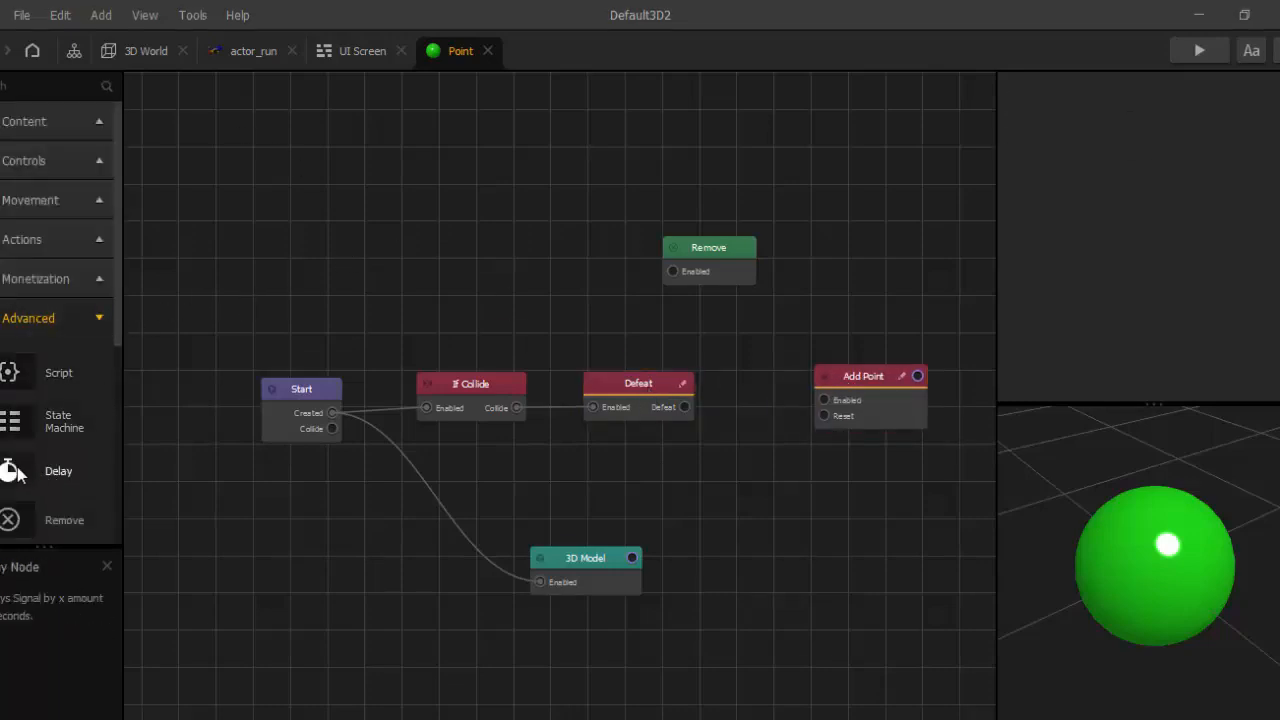
pyautogui.moveTo(18, 473); pyautogui.dragTo(741, 454)
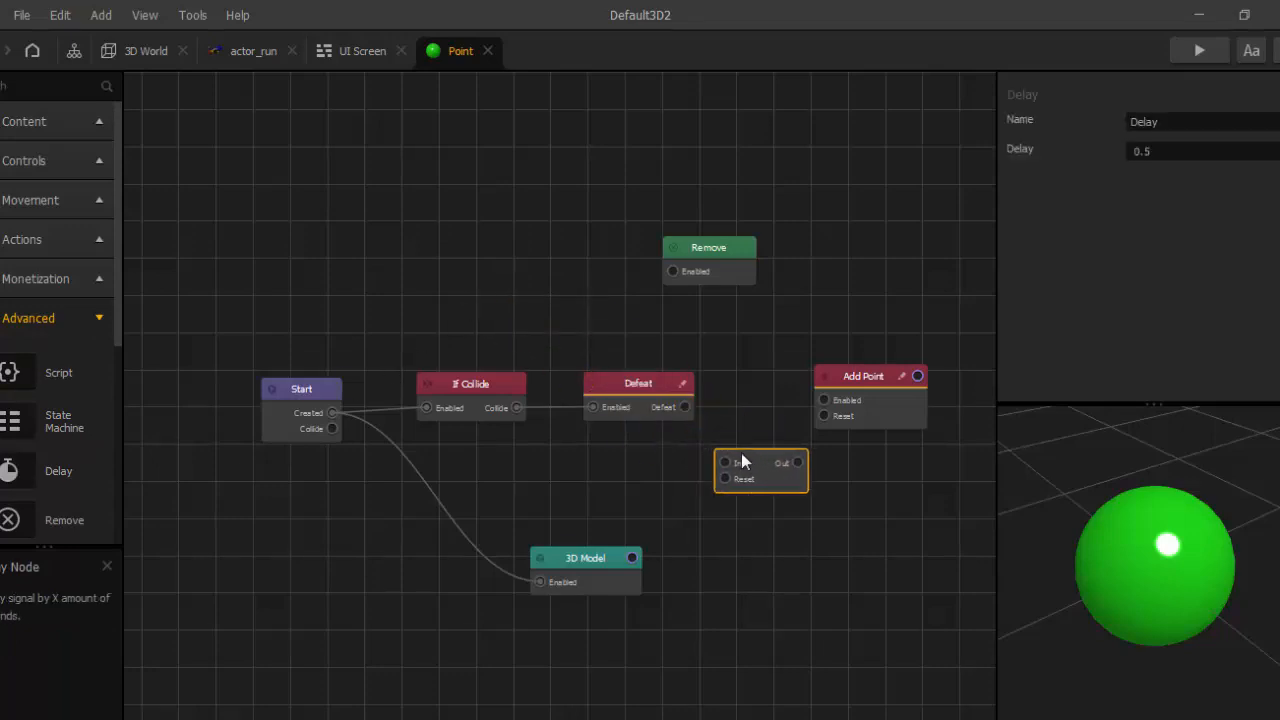
pyautogui.click(686, 410)
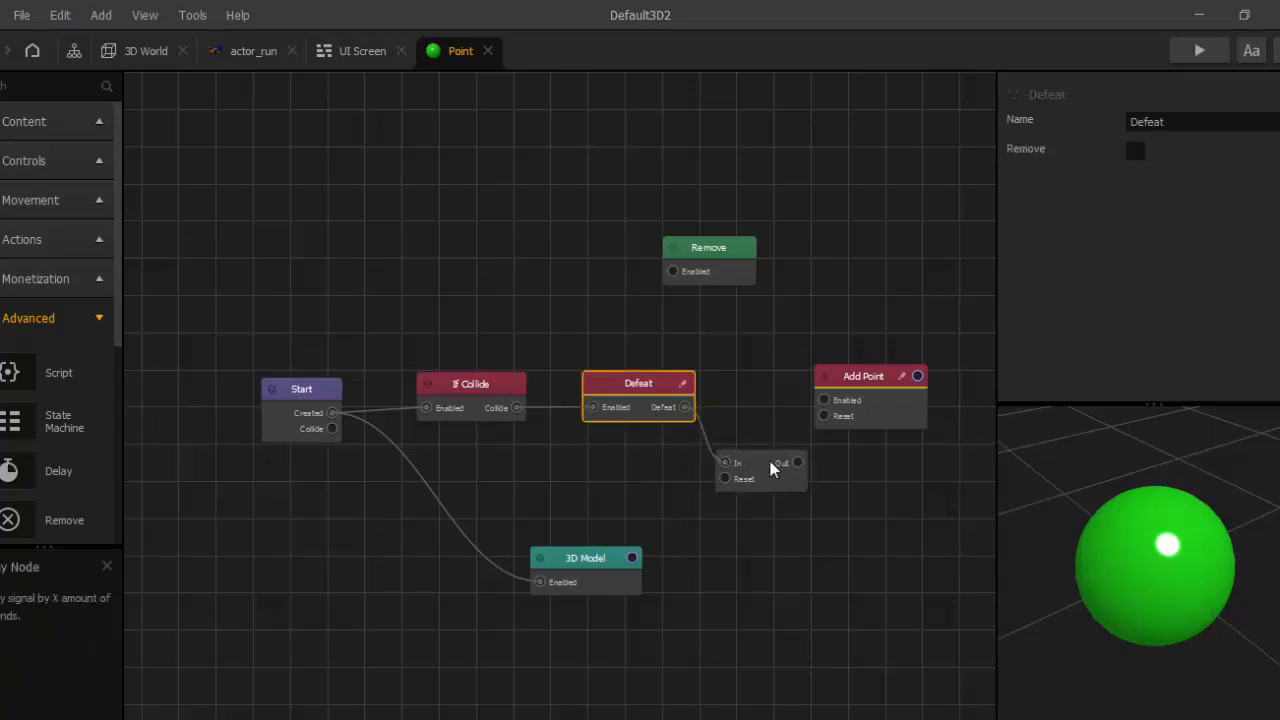
# - Move Add Point out of the way, place Remove beside the Delay node and connect Delay's Out to Remove's Enabled input
pyautogui.moveTo(870, 377); pyautogui.dragTo(684, 155)
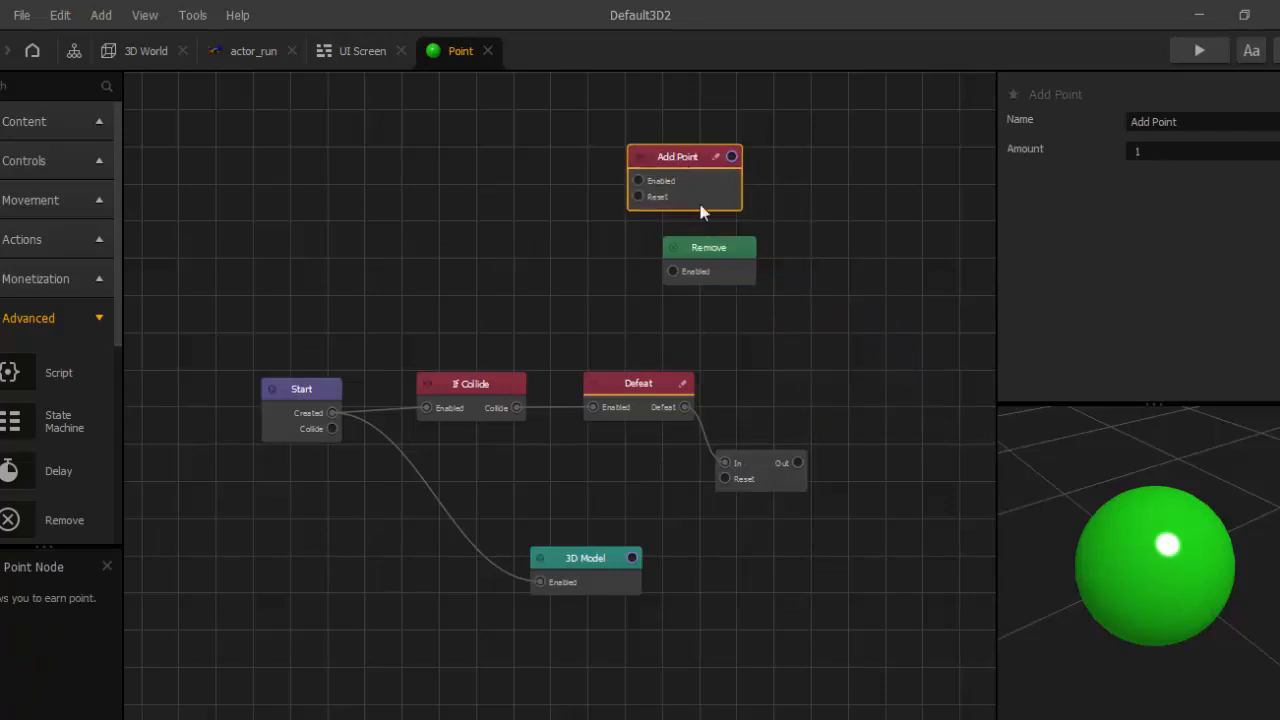
pyautogui.click(719, 252)
pyautogui.moveTo(719, 252); pyautogui.dragTo(911, 455)
pyautogui.moveTo(798, 462); pyautogui.dragTo(860, 475)
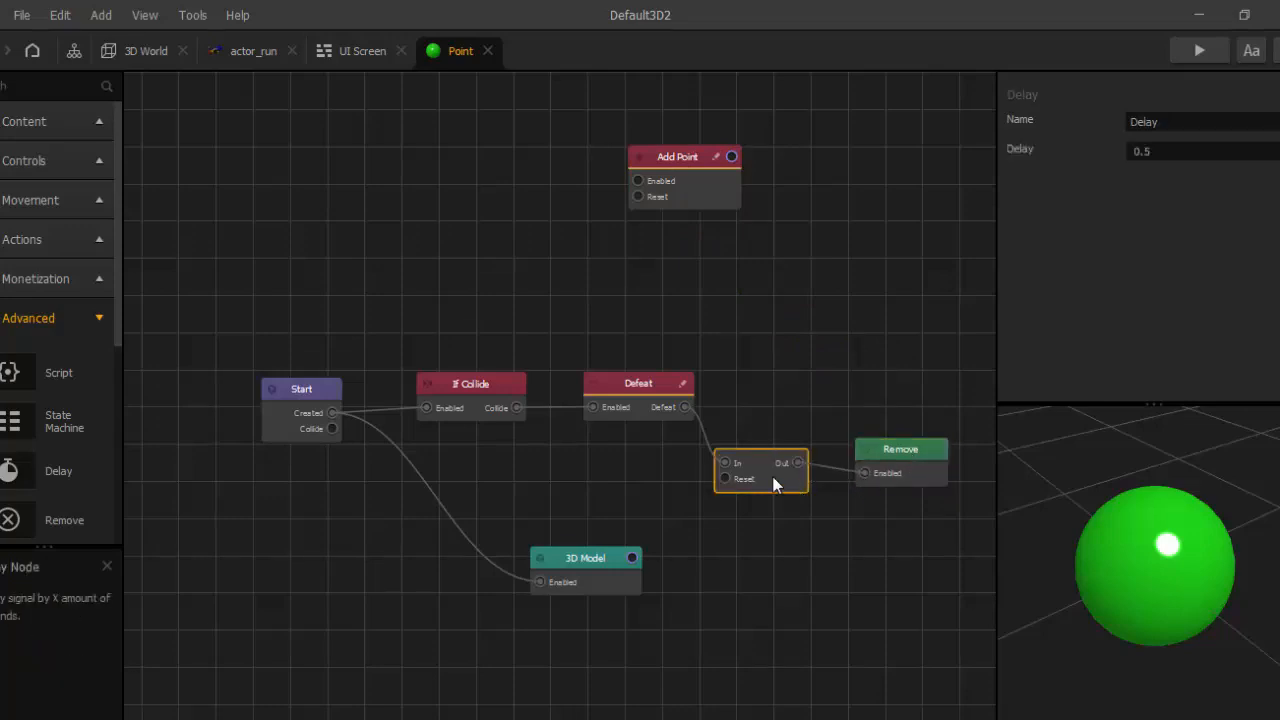
pyautogui.click(912, 460)
pyautogui.moveTo(901, 467); pyautogui.dragTo(912, 465)
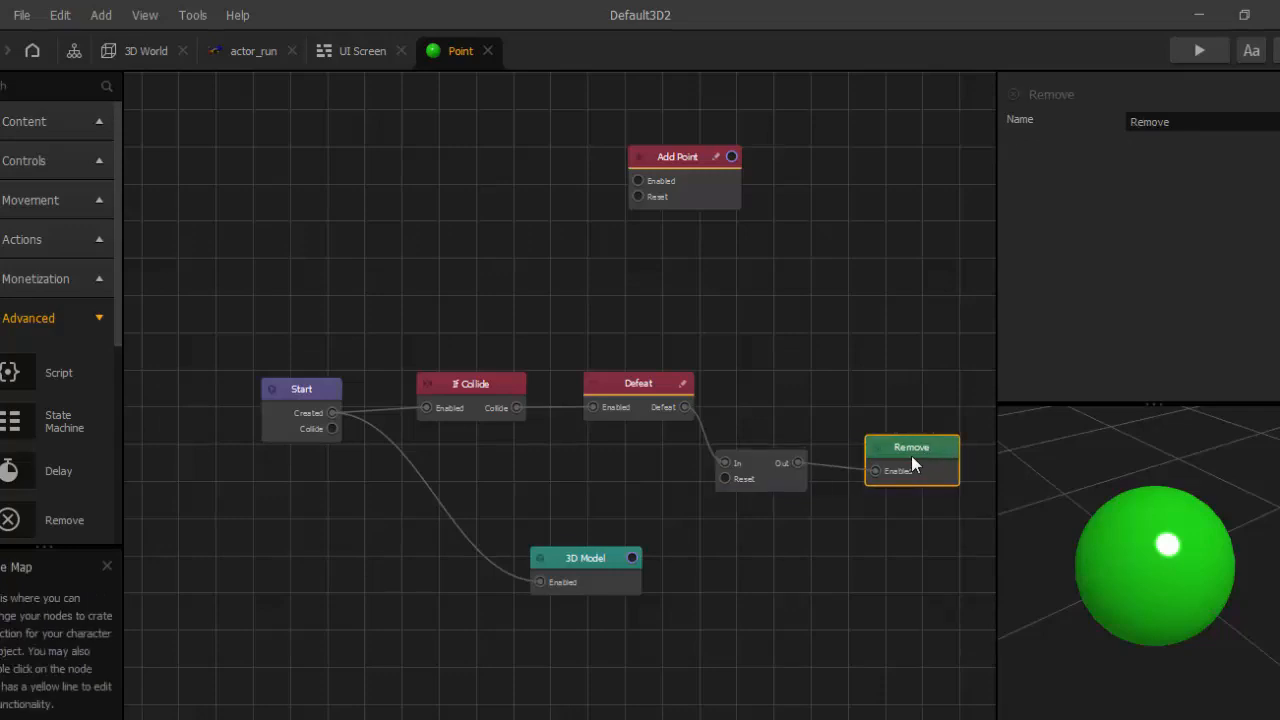
pyautogui.moveTo(650, 390); pyautogui.dragTo(636, 395)
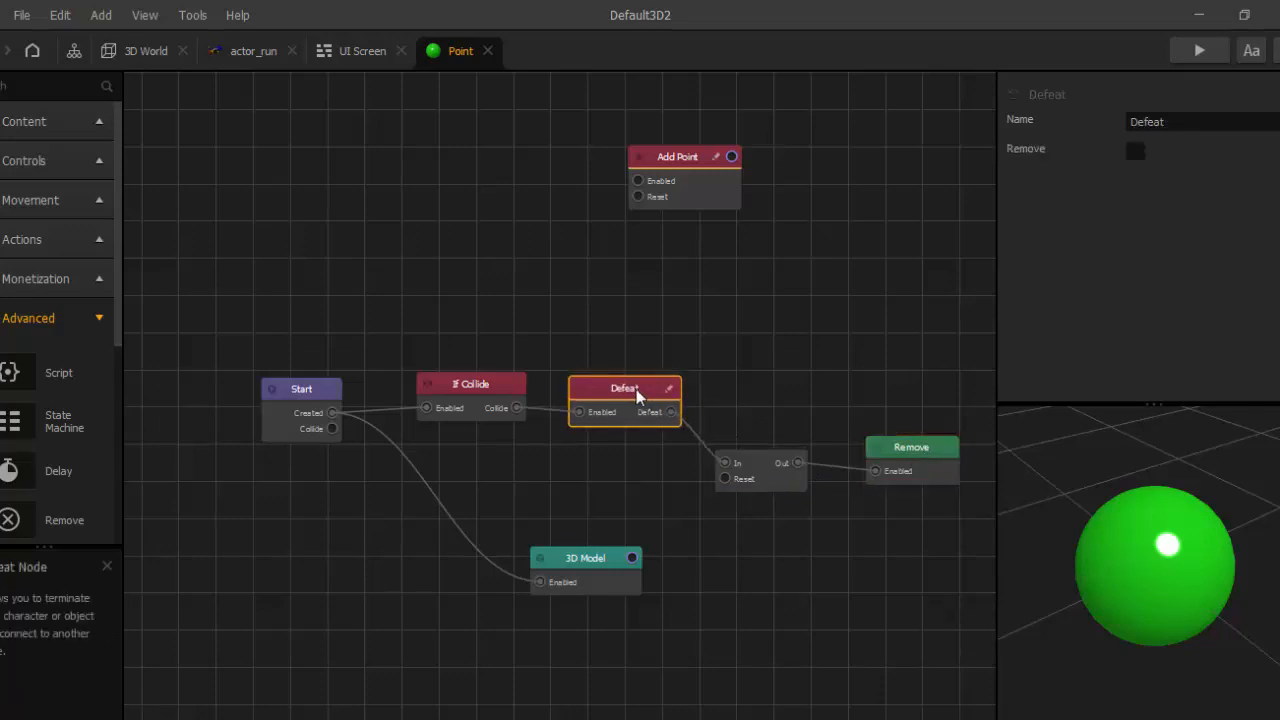
# - Place Add Point above the Defeat node and connect its Enabled input to If Collide's Collide output
pyautogui.click(99, 320)
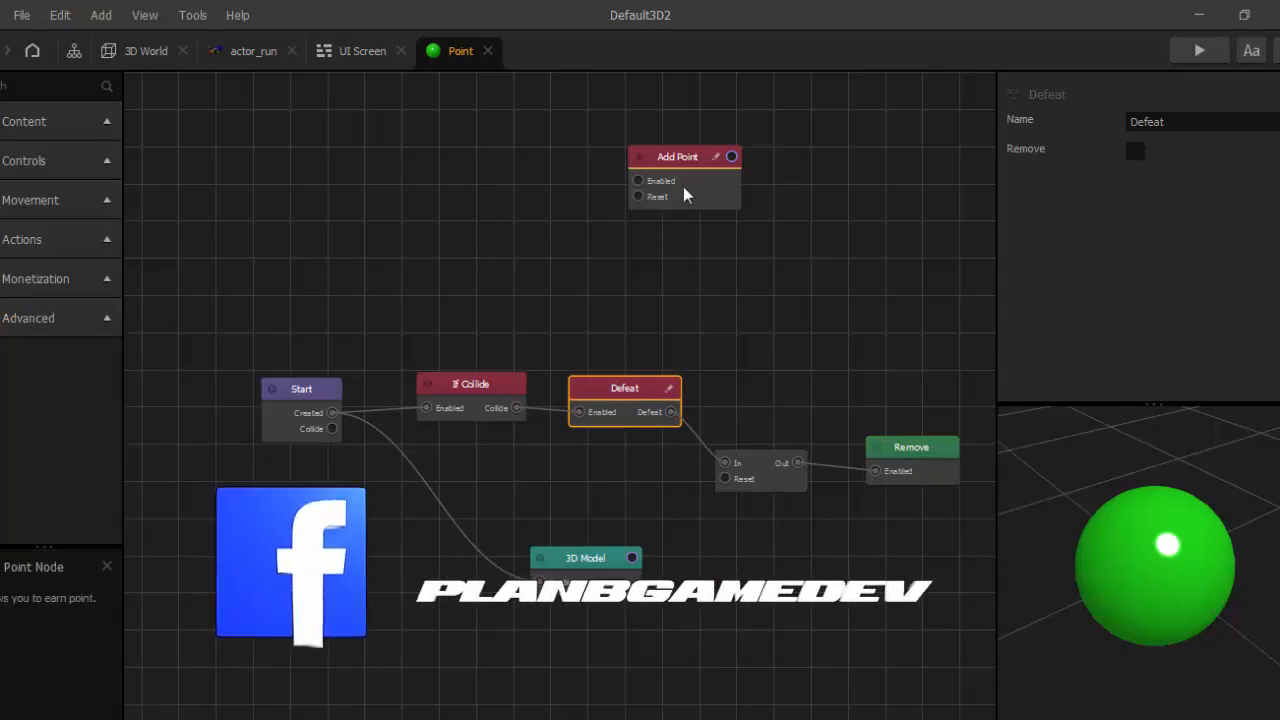
pyautogui.moveTo(681, 162); pyautogui.dragTo(602, 263)
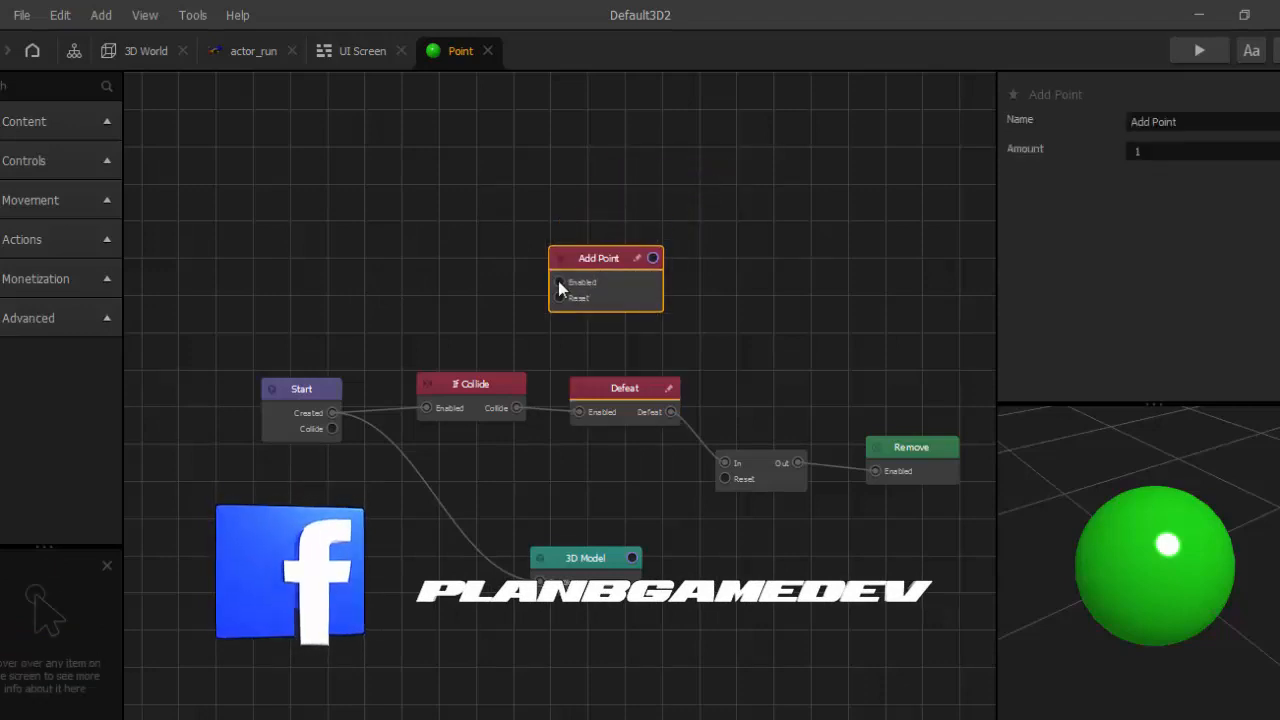
pyautogui.moveTo(533, 383); pyautogui.dragTo(518, 409)
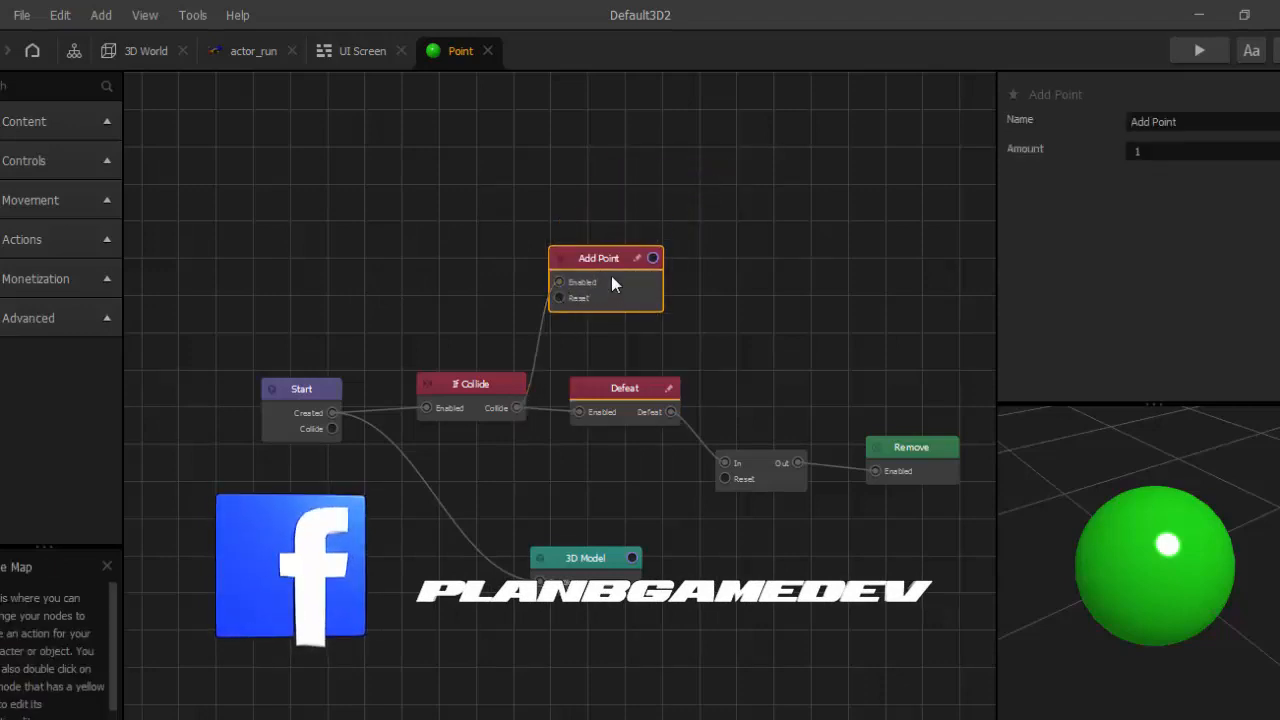
pyautogui.moveTo(611, 260); pyautogui.dragTo(612, 243)
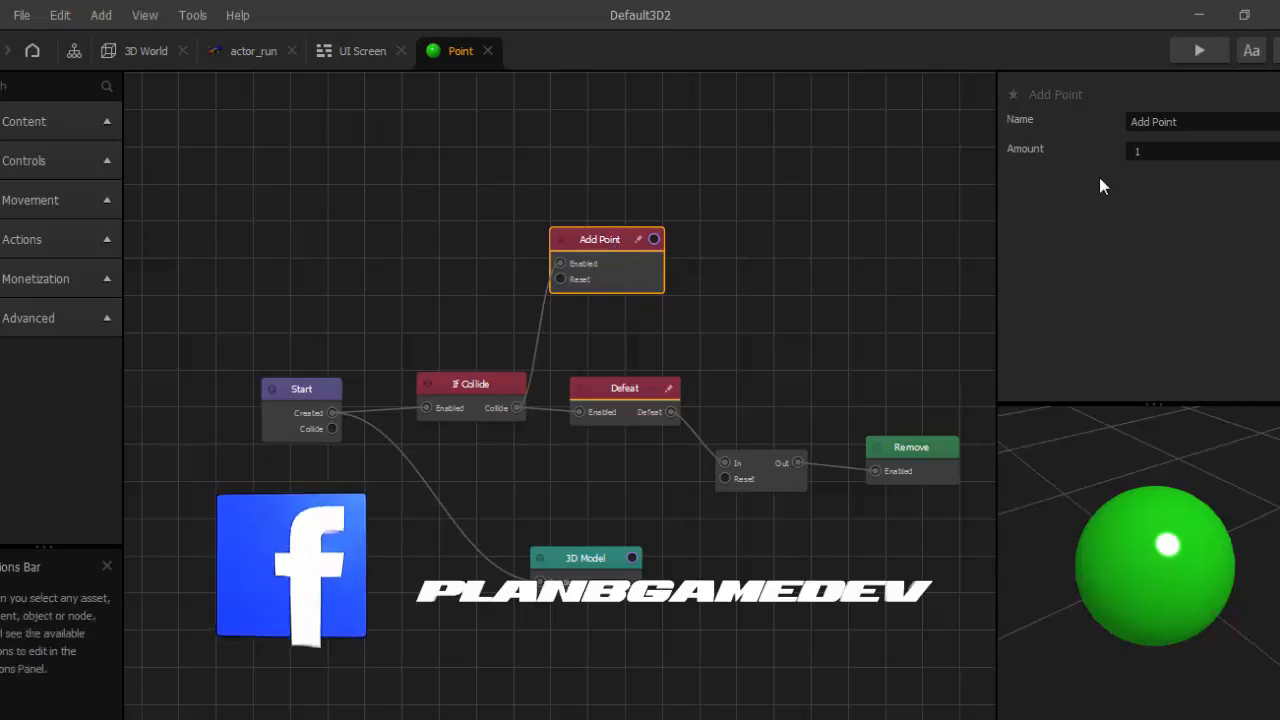
# - Set the Add Point node's Amount to 10 and nudge the node into place
pyautogui.click(1146, 155)
pyautogui.write('10')
pyautogui.press('Return')
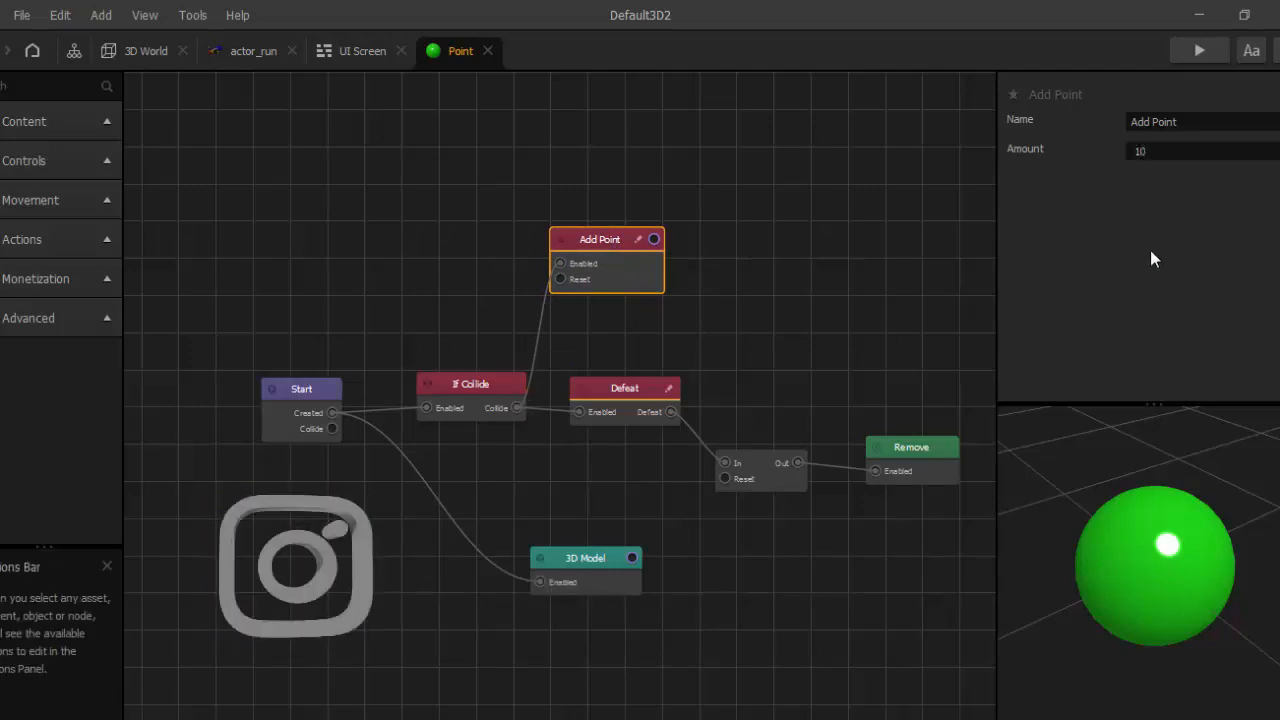
pyautogui.moveTo(628, 236); pyautogui.dragTo(634, 236)
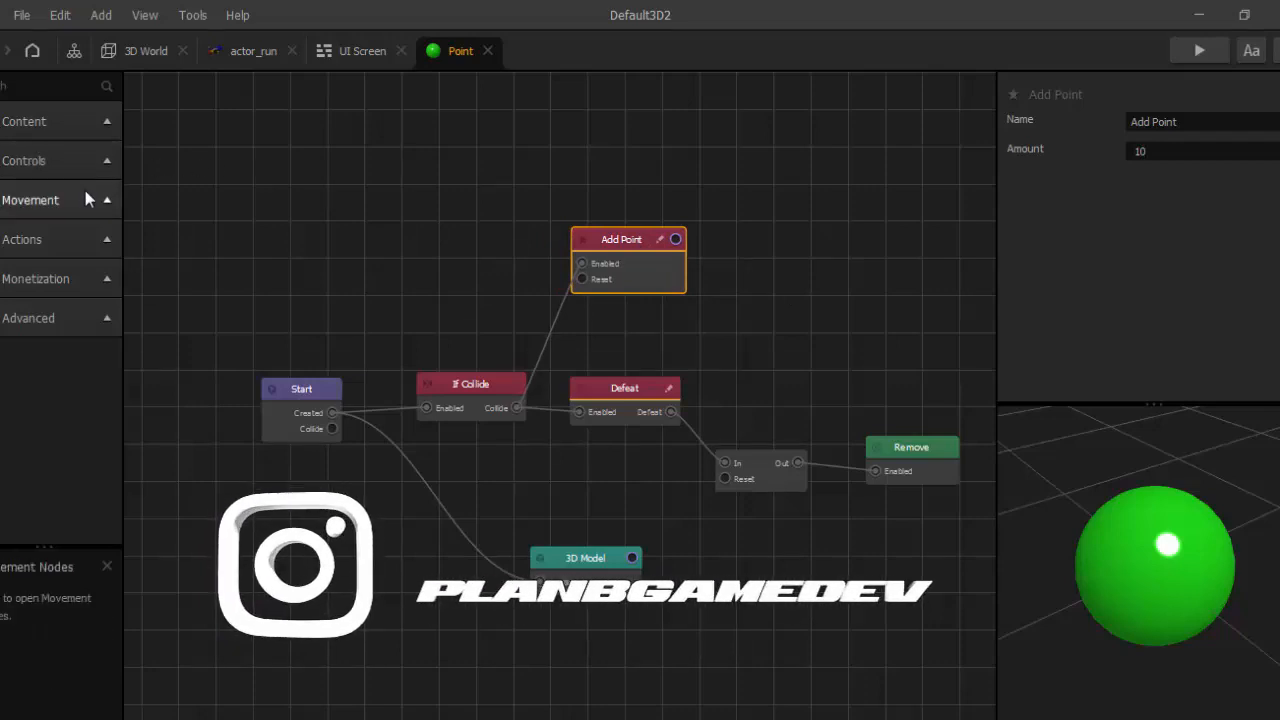
# - Add an Animation node above If Collide and connect its Enabled input to Start's Created output
pyautogui.click(86, 128)
pyautogui.moveTo(26, 222); pyautogui.dragTo(333, 415)
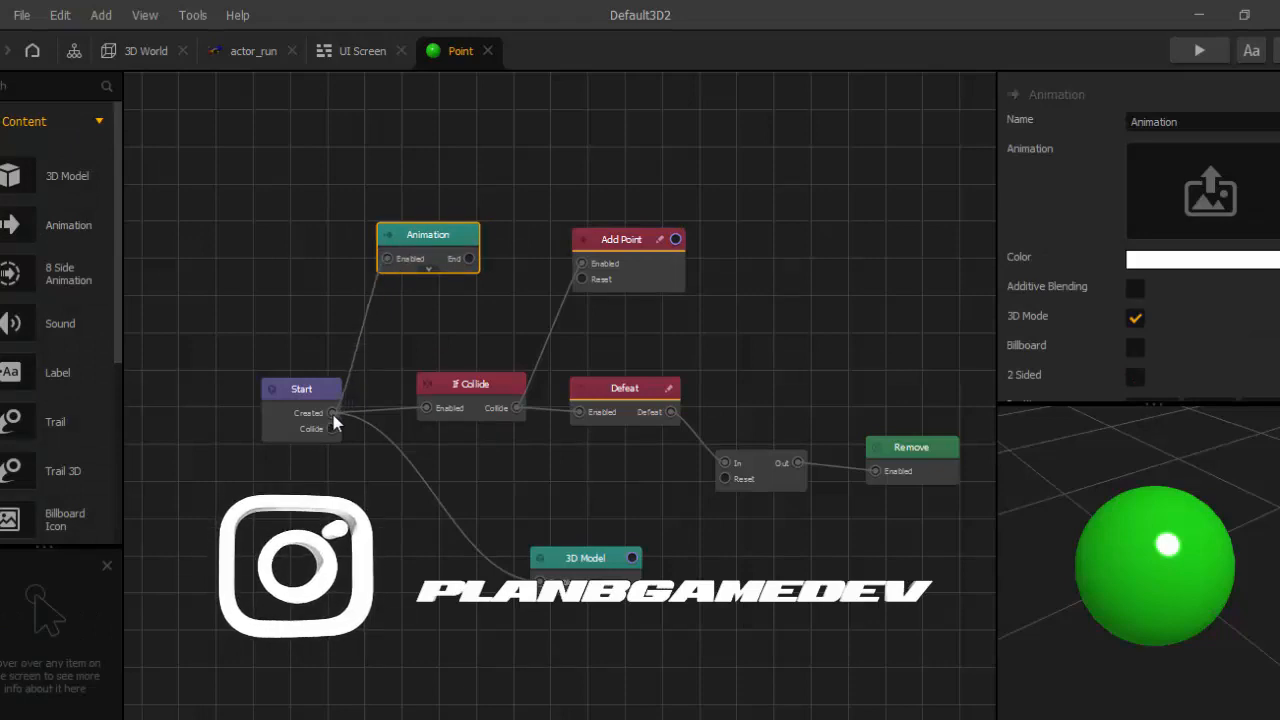
pyautogui.moveTo(422, 237); pyautogui.dragTo(422, 229)
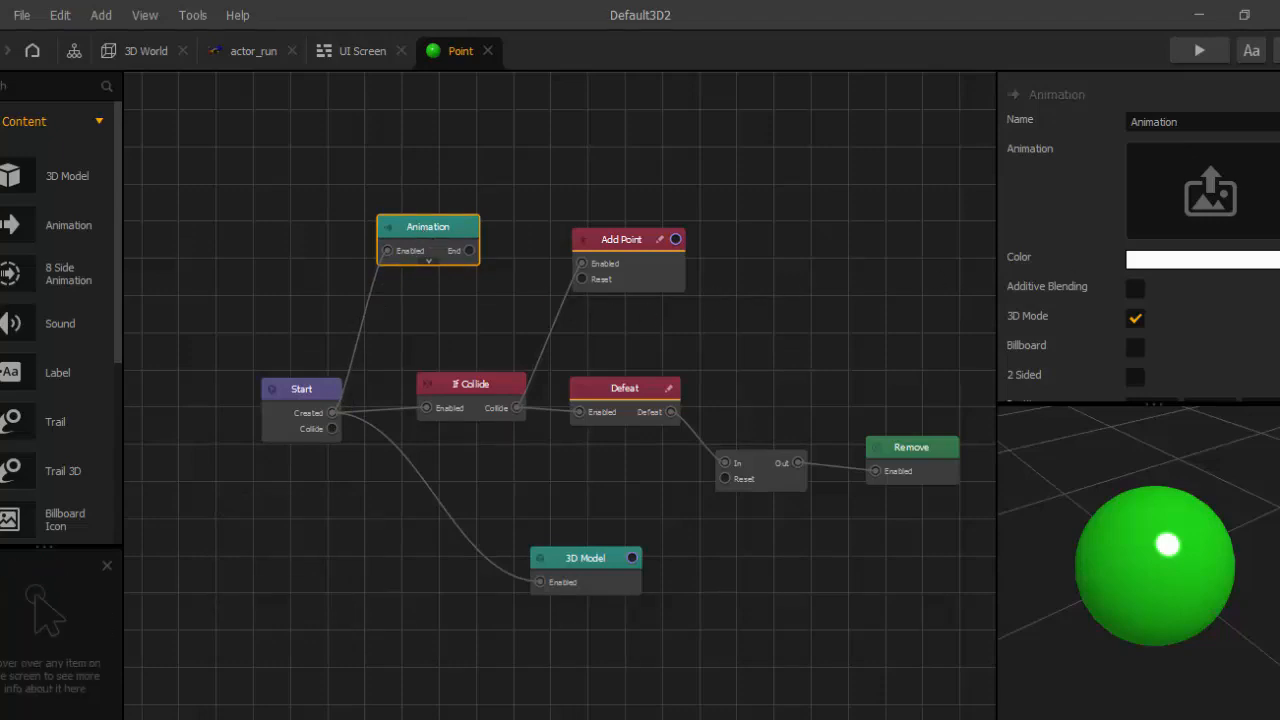
# - Load the ring animation images into the Animation node
pyautogui.moveTo(1128, 208); pyautogui.dragTo(1182, 205)
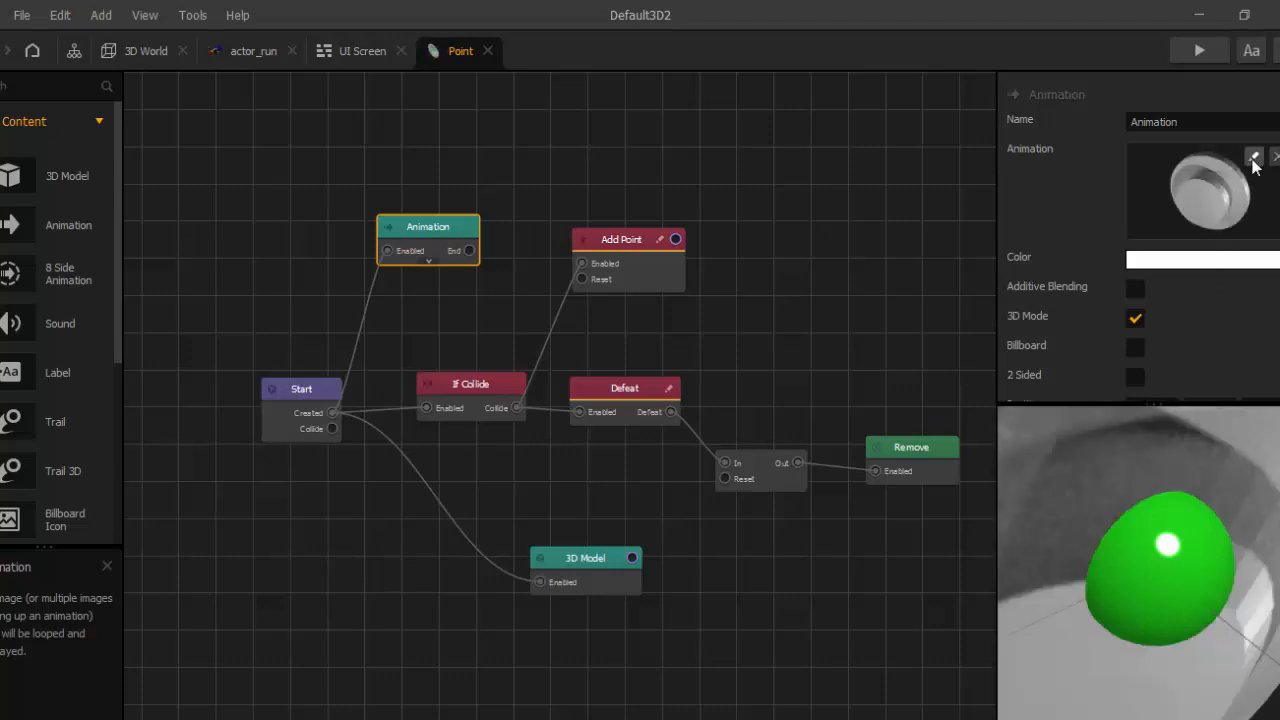
pyautogui.scroll(-3, 1221, 482)
pyautogui.scroll(-4, 1219, 483)
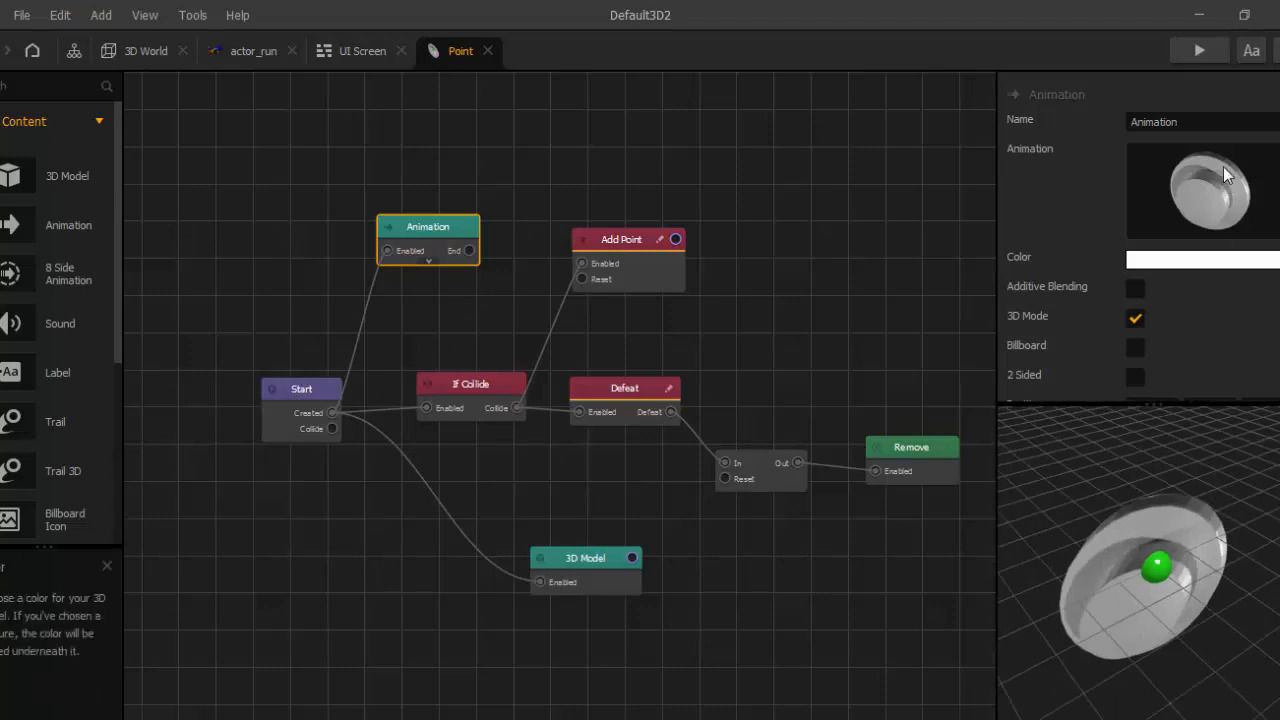
# - Open the ring animation in the Animation Editor and scale the image to 0.3 on X and Y
pyautogui.click(1254, 159)
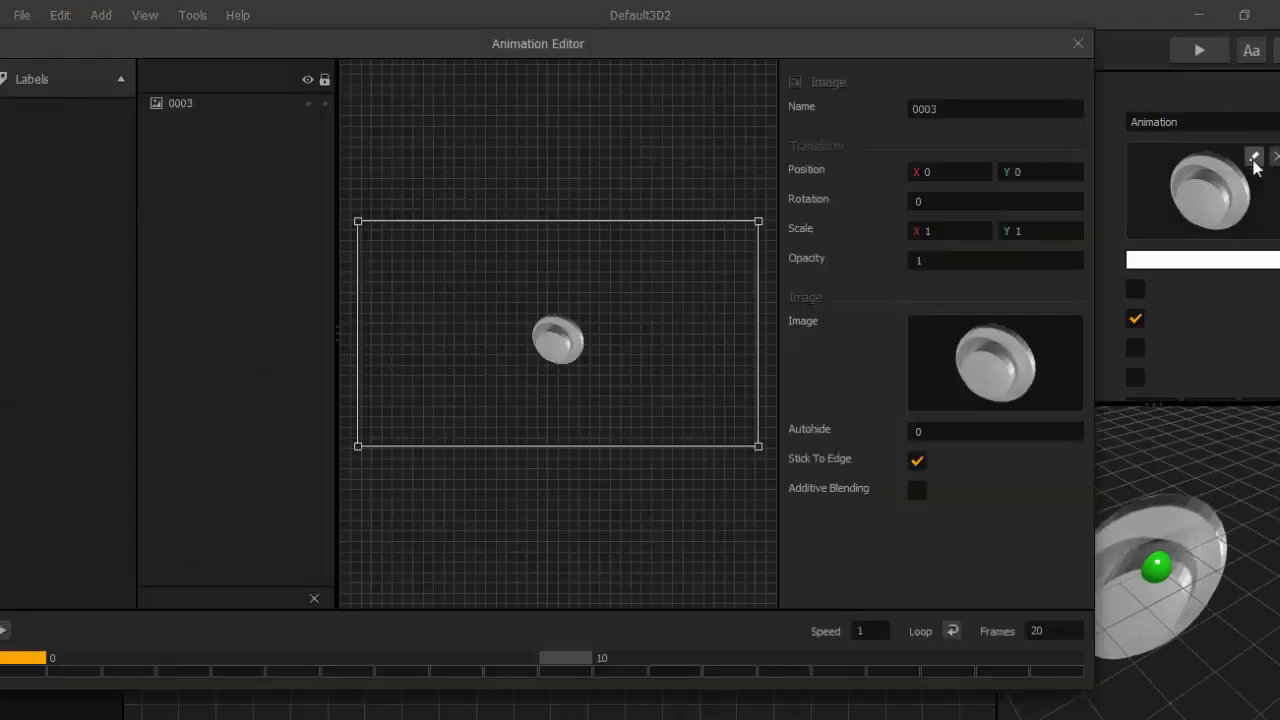
pyautogui.click(960, 232)
pyautogui.press('BackSpace')
pyautogui.write('0.')
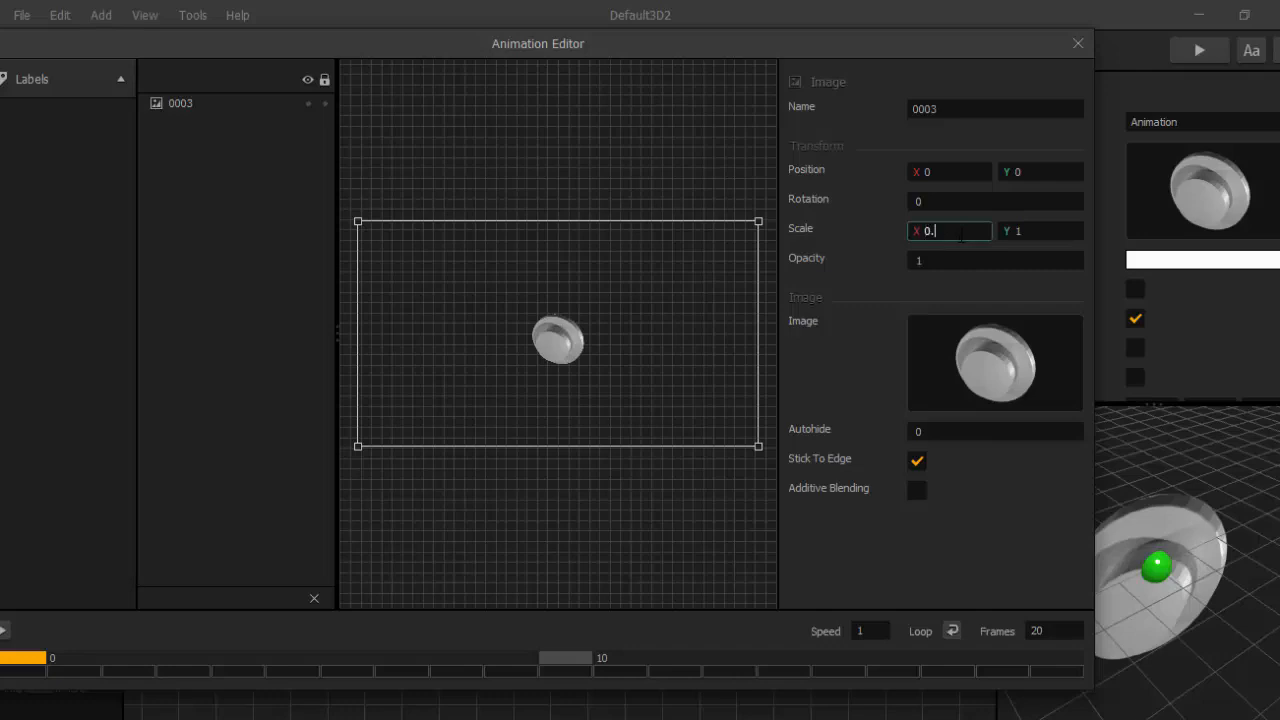
pyautogui.write('3')
pyautogui.press('Tab')
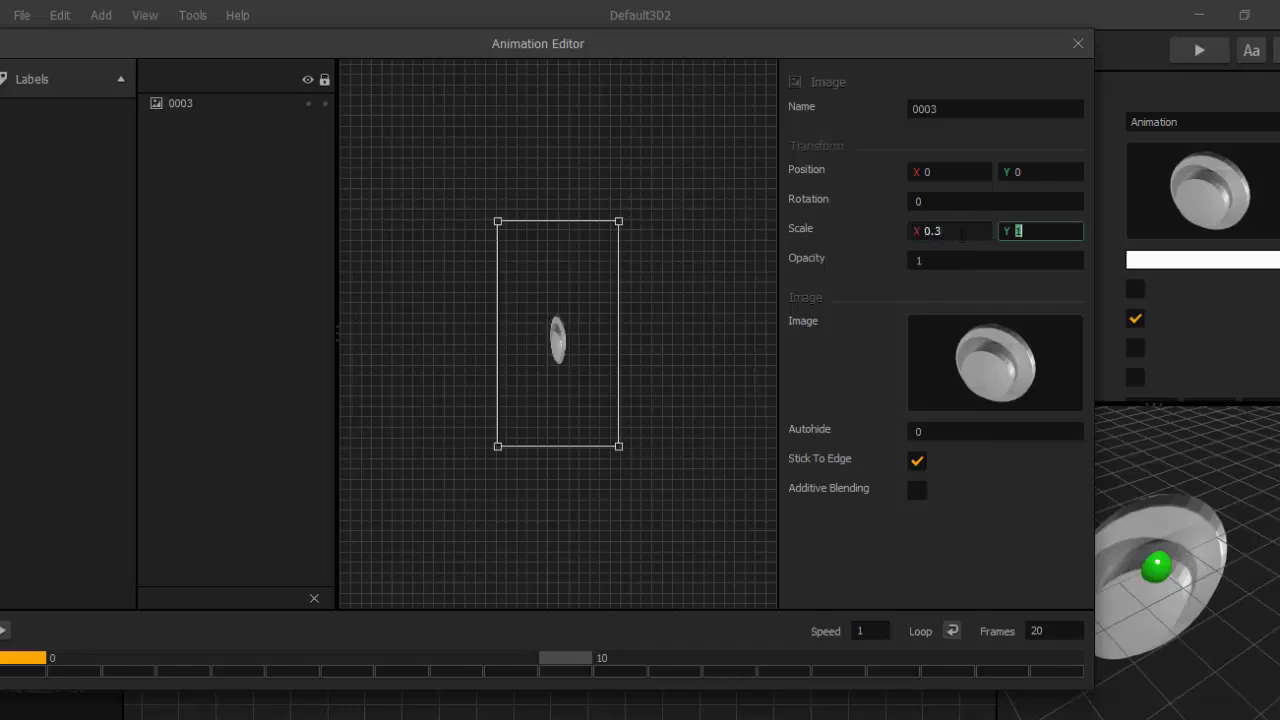
pyautogui.press('BackSpace')
pyautogui.write('0.3')
pyautogui.press('Return')
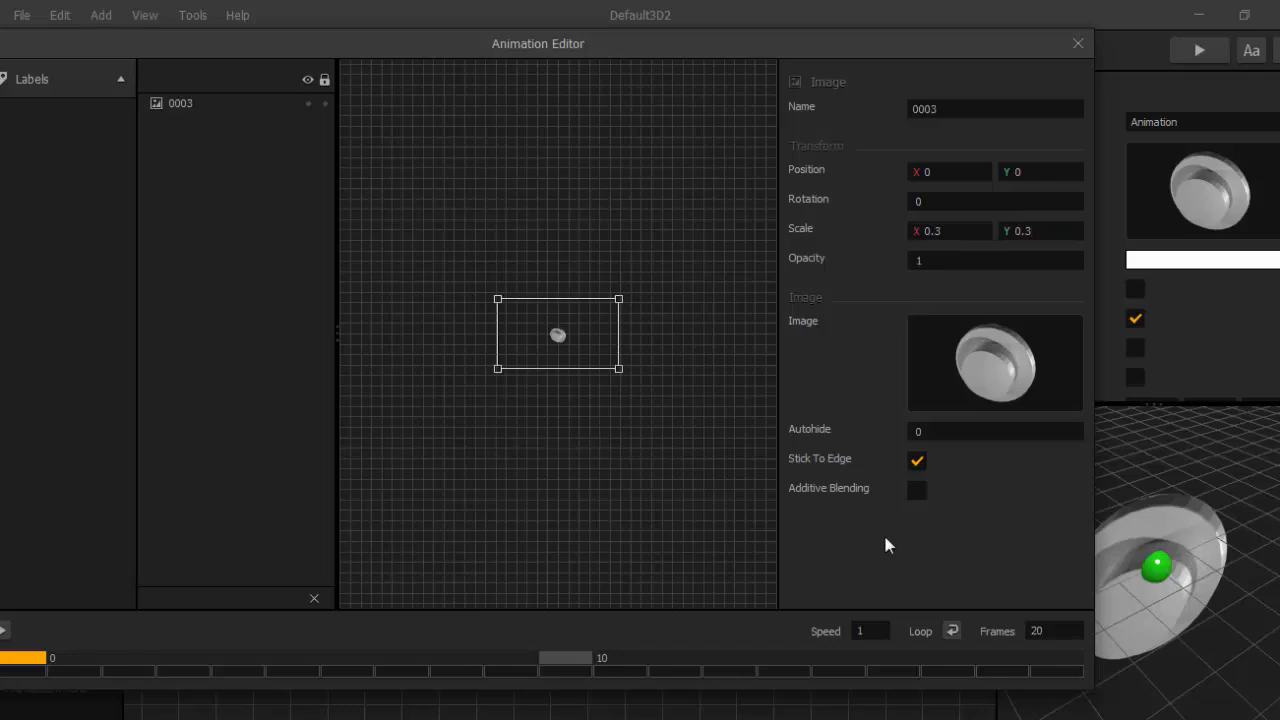
# - Set the ring animation's speed to 0.5, enable looping and close the Animation Editor
pyautogui.click(874, 632)
pyautogui.press('BackSpace')
pyautogui.write('0.5')
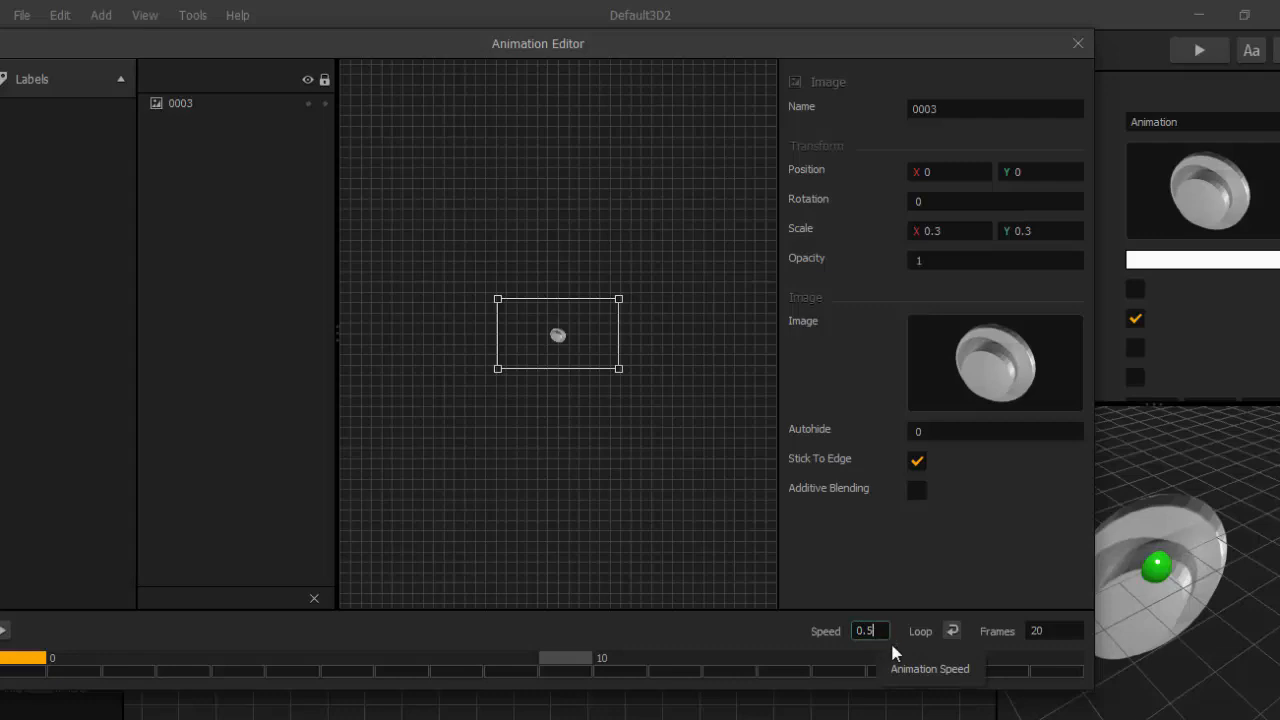
pyautogui.click(952, 631)
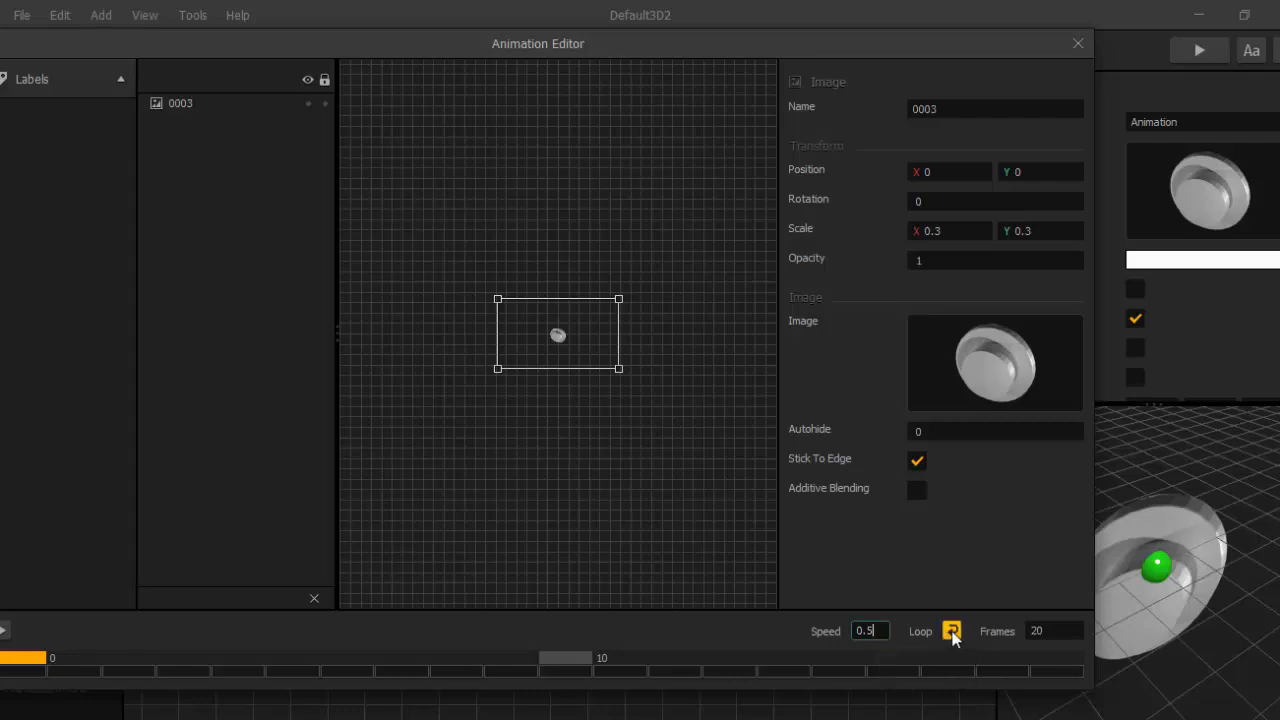
pyautogui.click(1078, 44)
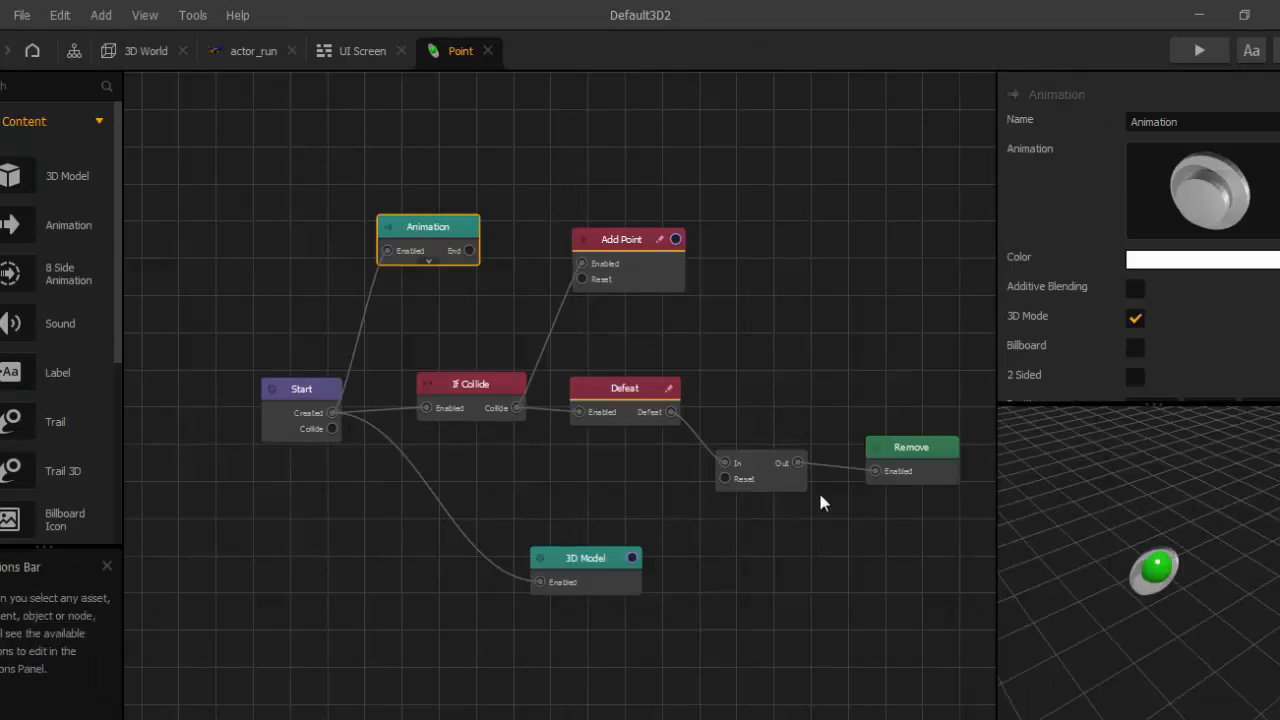
# - Disconnect the 3D Model node from Start's Created output and move it below If Collide
pyautogui.click(594, 568)
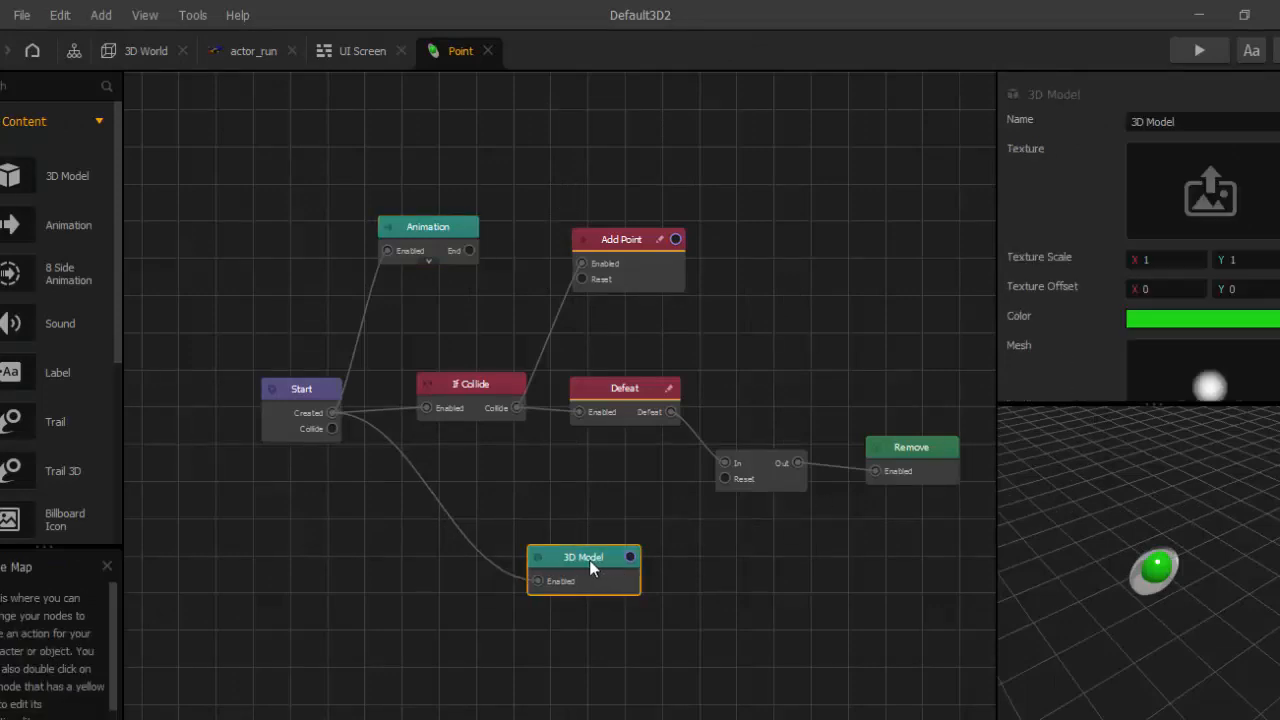
pyautogui.click(470, 568)
pyautogui.moveTo(556, 557); pyautogui.dragTo(435, 560)
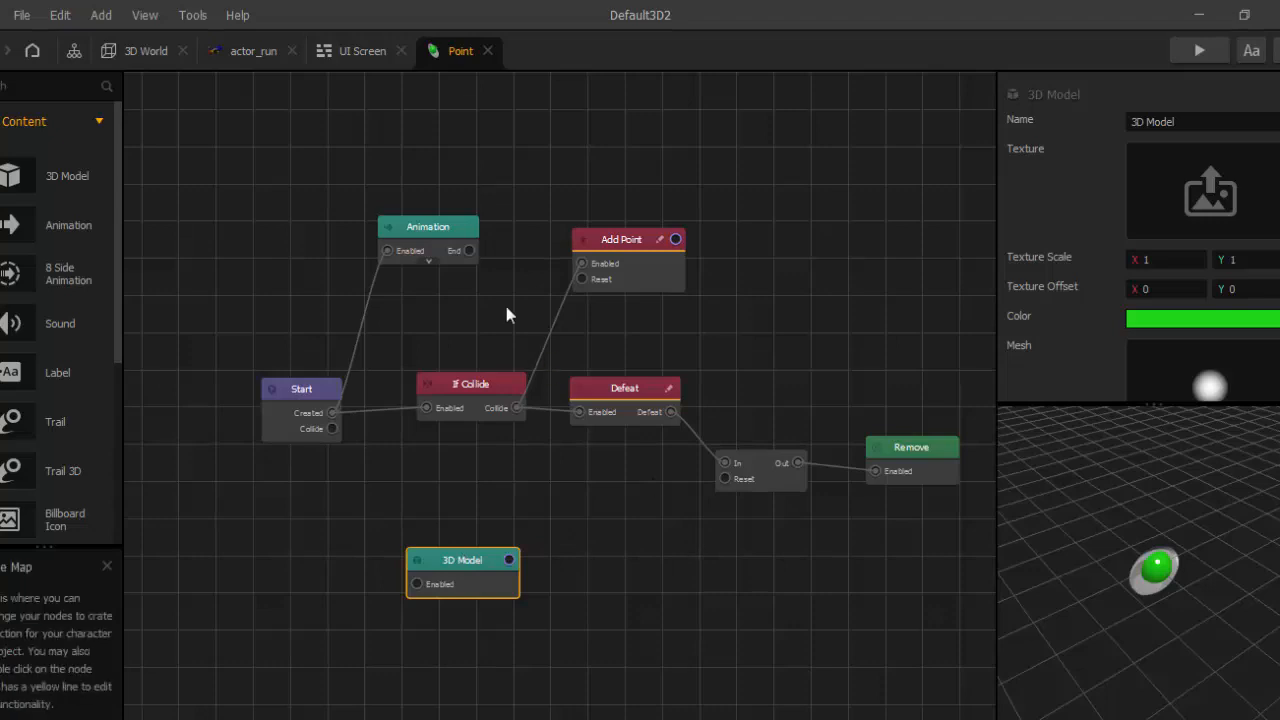
# - Duplicate the Animation node, connect the copy to Defeat's output and clear the copy's animation images
pyautogui.click(449, 234)
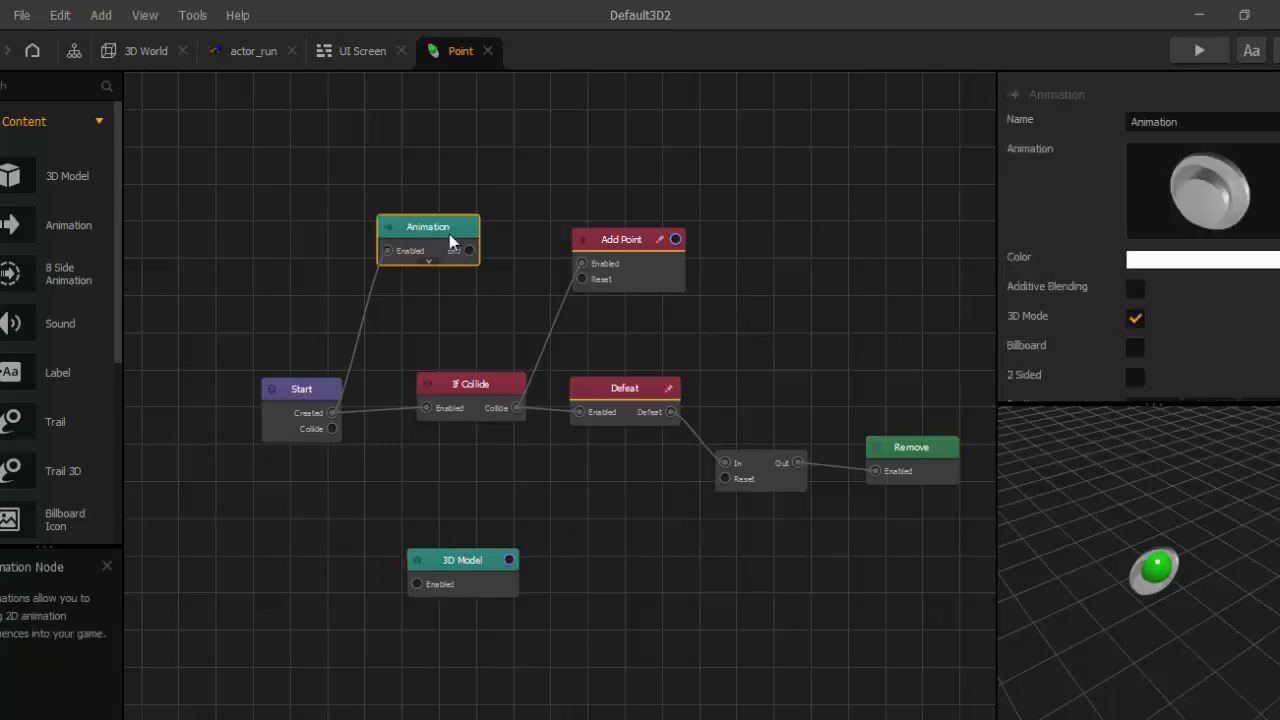
pyautogui.hotkey('ctrl', 'd')
pyautogui.moveTo(498, 236)
pyautogui.mouseDown()
pyautogui.moveTo(787, 308)
pyautogui.moveTo(736, 376)
pyautogui.moveTo(672, 411)
pyautogui.mouseUp()
pyautogui.click(744, 328)
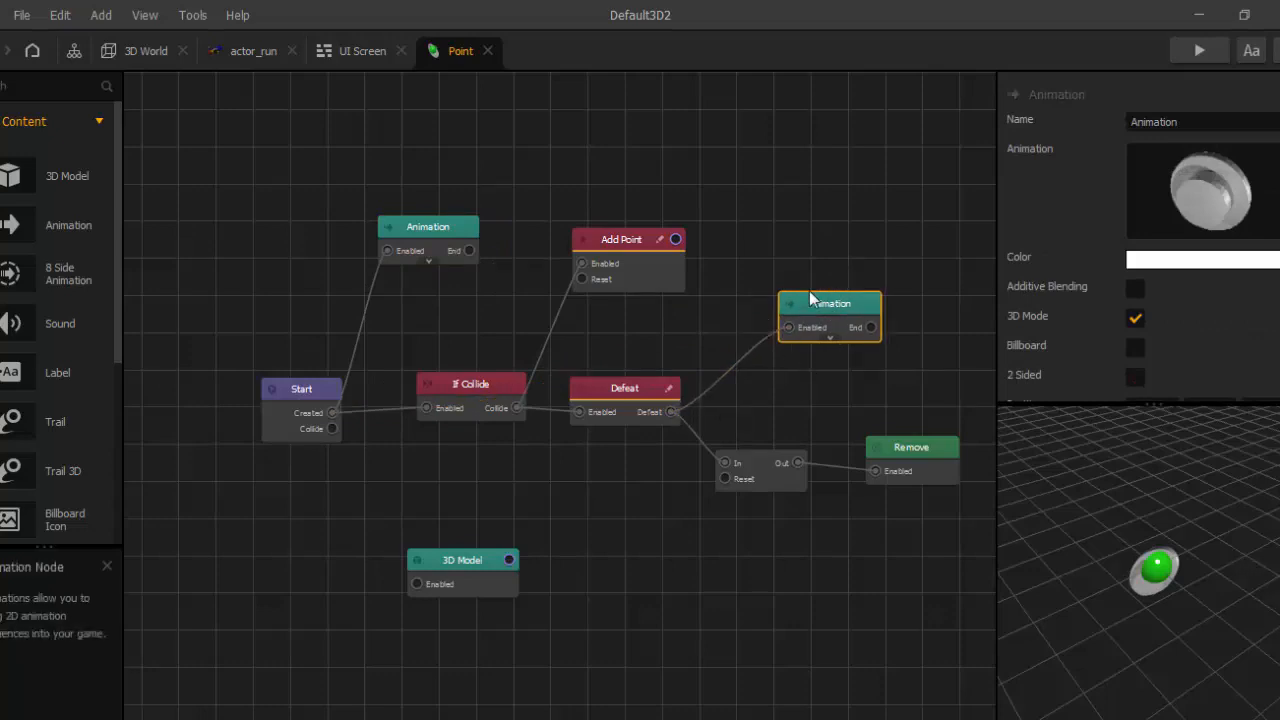
pyautogui.moveTo(810, 300); pyautogui.dragTo(791, 292)
pyautogui.click(1272, 162)
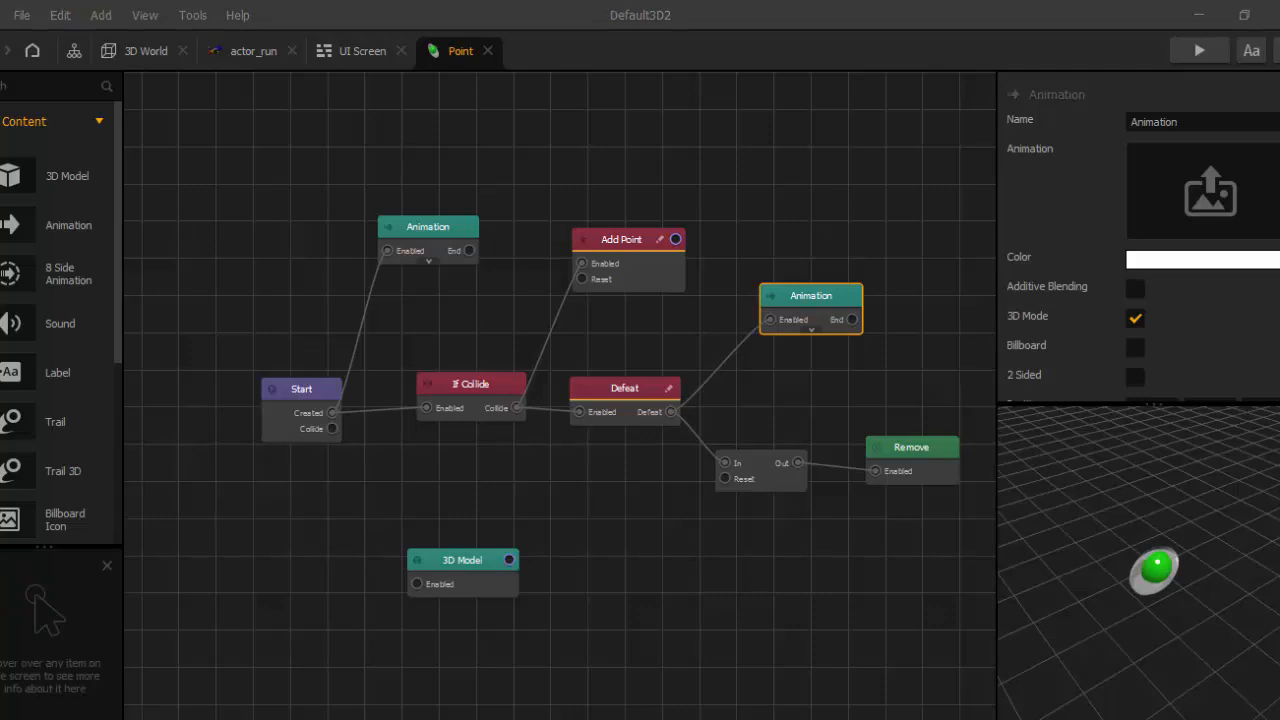
# - Add the ring images to the Animation node on Defeat's output and scale the image to 0.2 on X and Y
pyautogui.moveTo(1279, 290); pyautogui.dragTo(1190, 215)
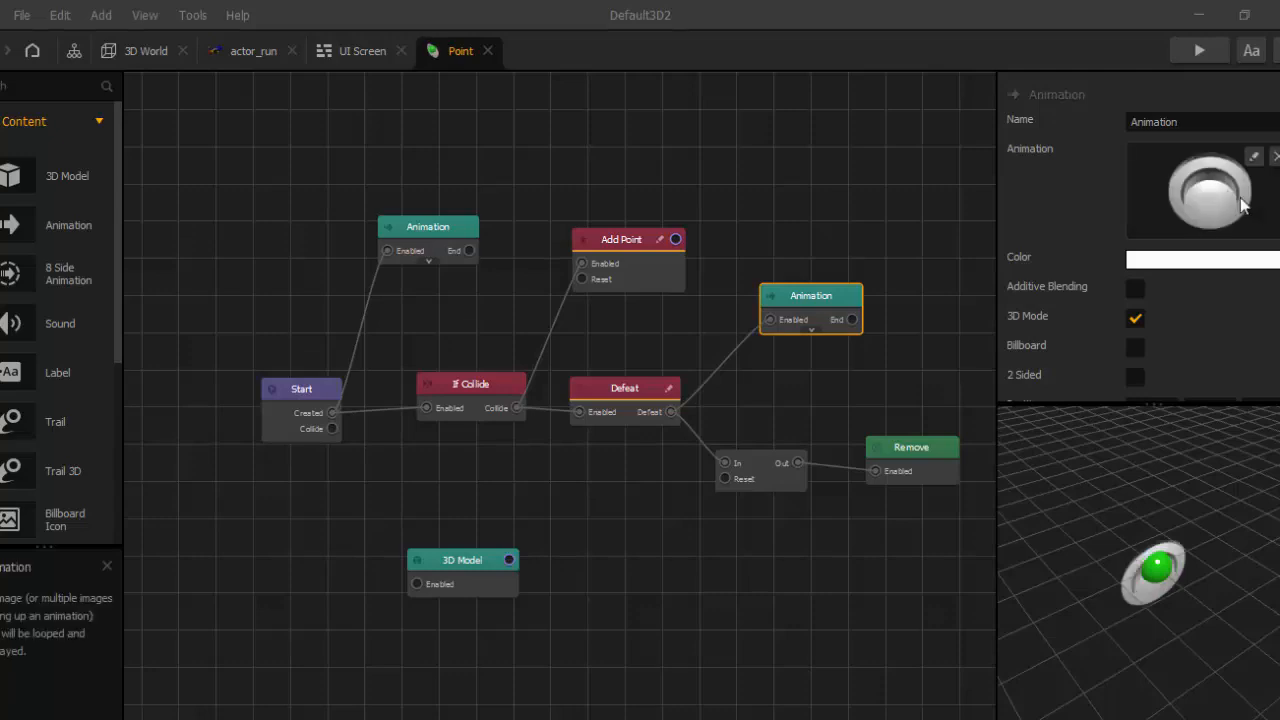
pyautogui.click(1253, 158)
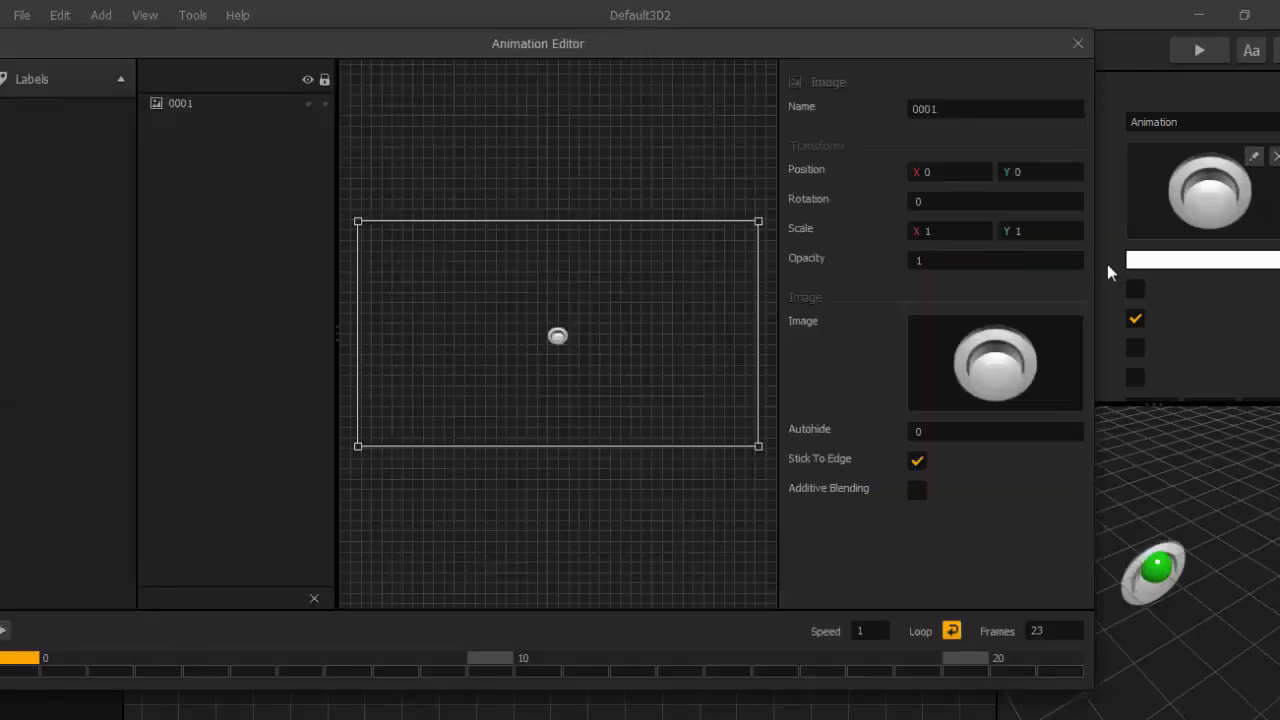
pyautogui.click(952, 231)
pyautogui.press('BackSpace')
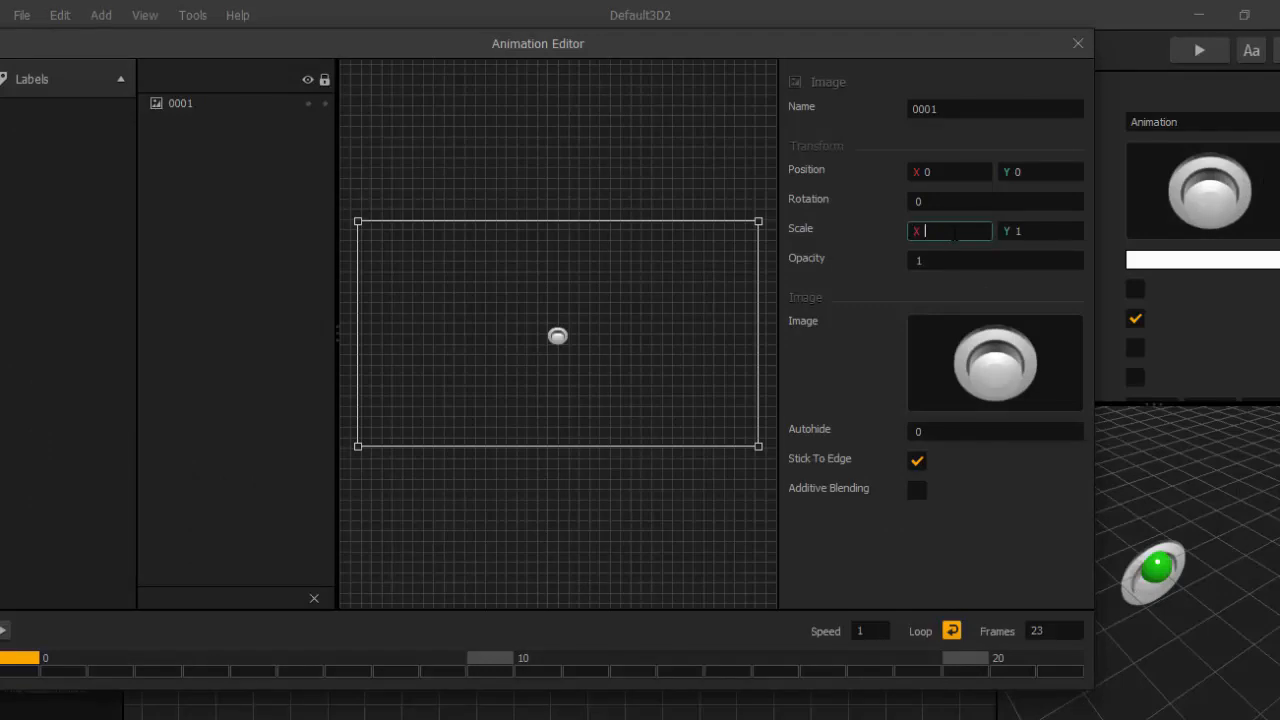
pyautogui.write('0.2')
pyautogui.press('Tab')
pyautogui.press('BackSpace')
pyautogui.write('0.2')
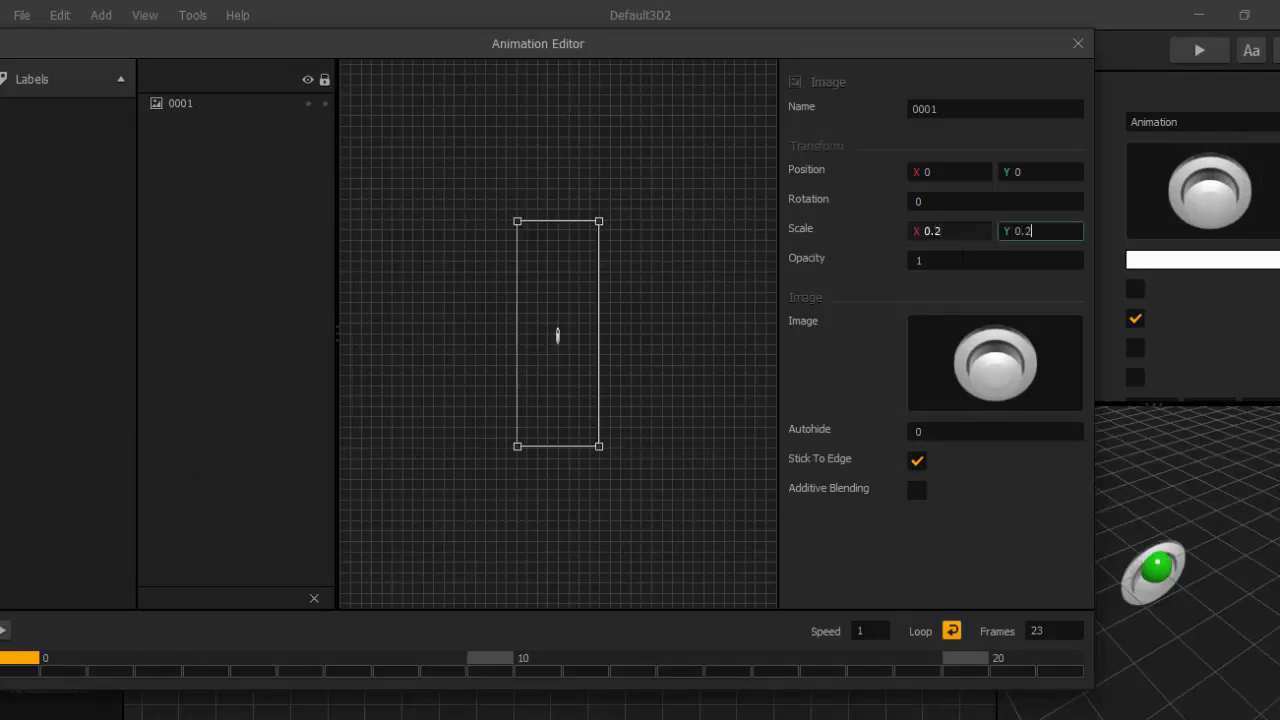
pyautogui.press('Return')
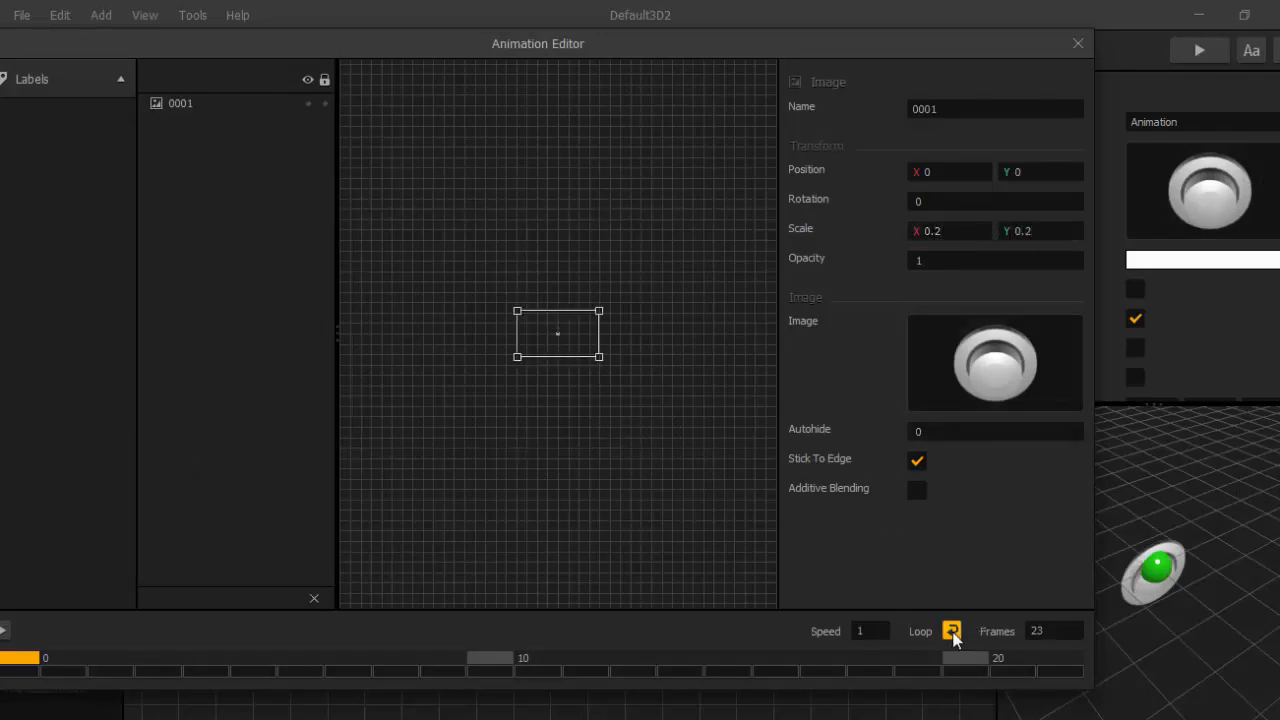
# - Set the defeat animation's speed to 0.5, disable its looping and shift the unconnected 3D Model node slightly
pyautogui.click(885, 633)
pyautogui.press('BackSpace')
pyautogui.write('0.5')
pyautogui.click(1077, 44)
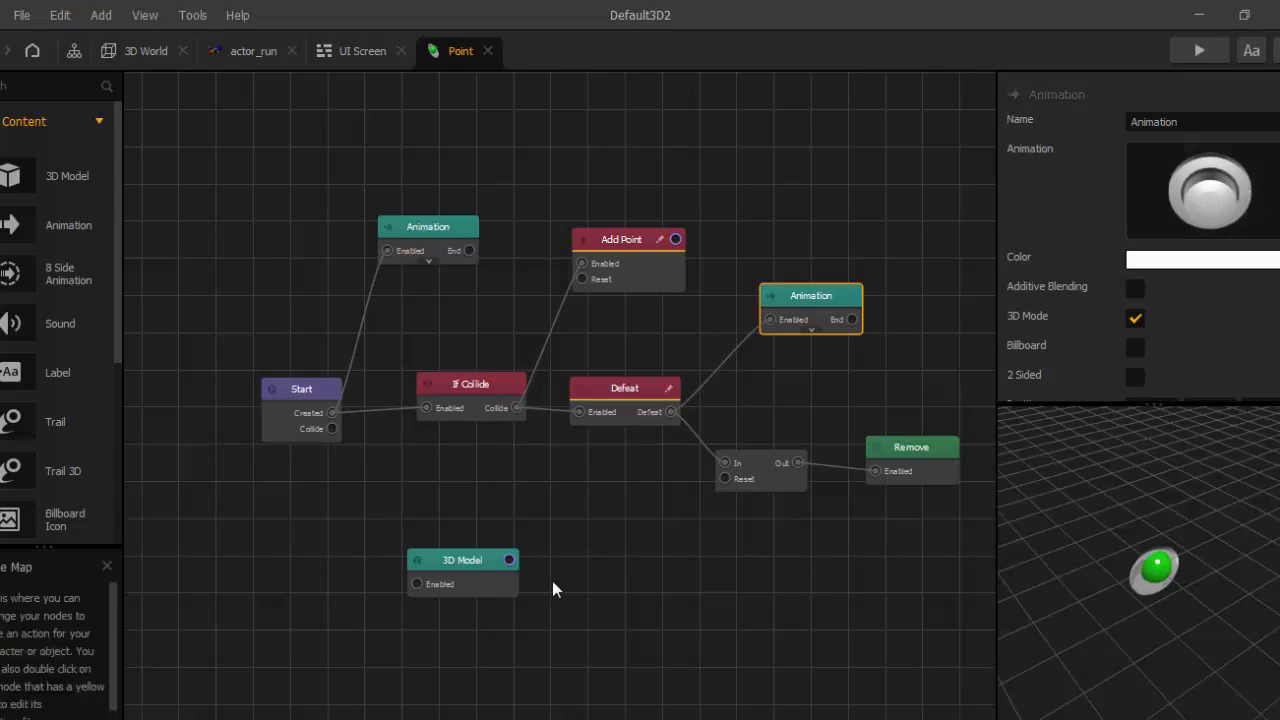
pyautogui.click(476, 561)
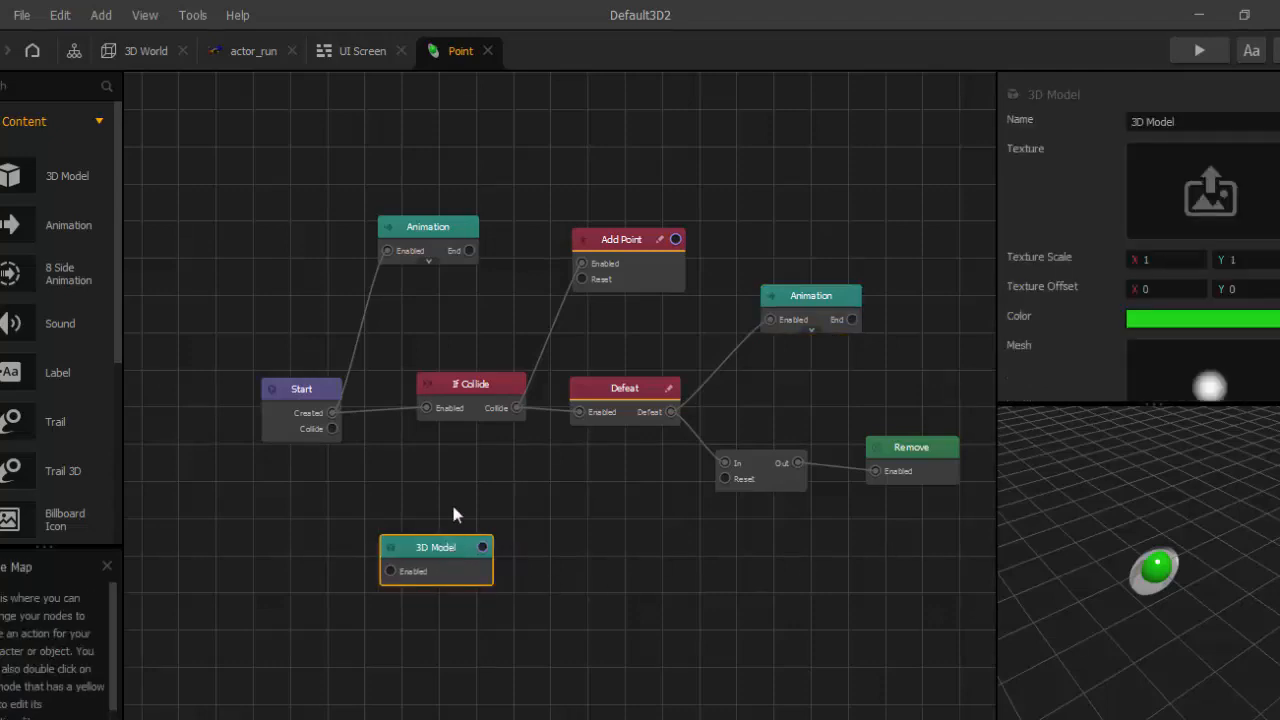
# - Place a Point object on the second building's rooftop in the 3D World's Start section, at about X 1.94, Y 0
pyautogui.click(240, 57)
pyautogui.click(141, 56)
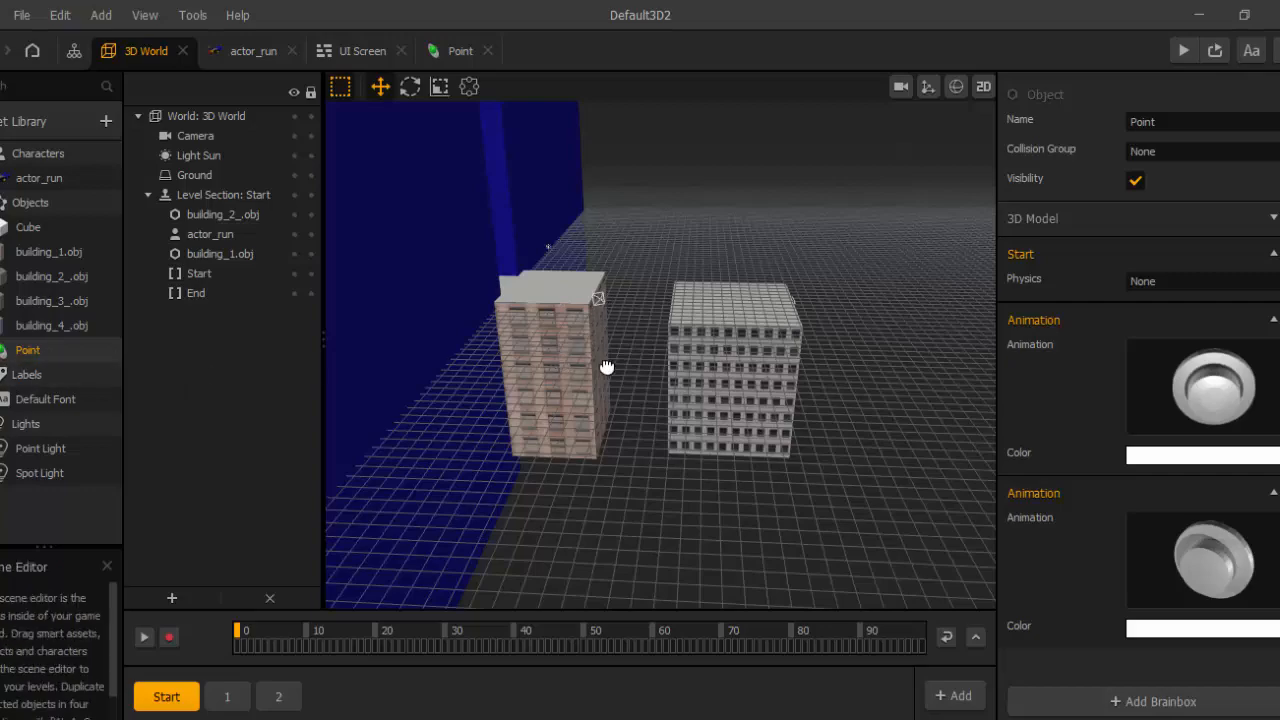
pyautogui.moveTo(606, 368); pyautogui.dragTo(682, 391, button='middle')
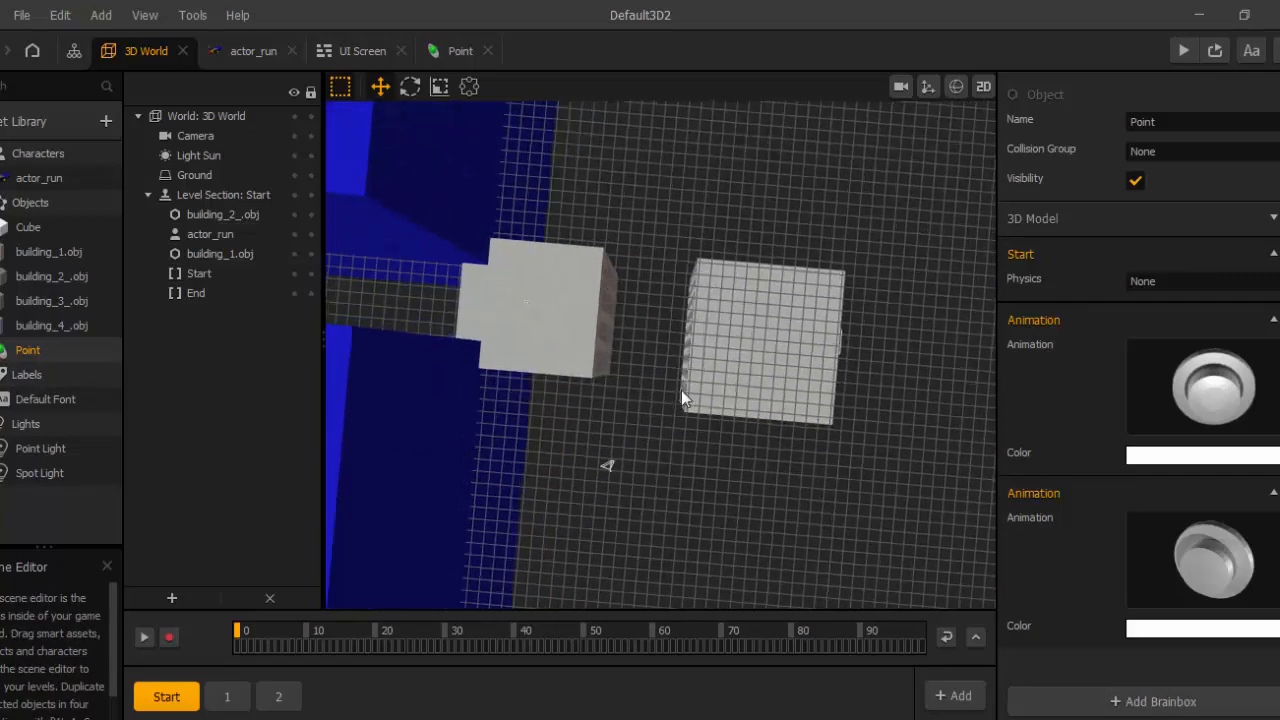
pyautogui.scroll(2, 681, 390)
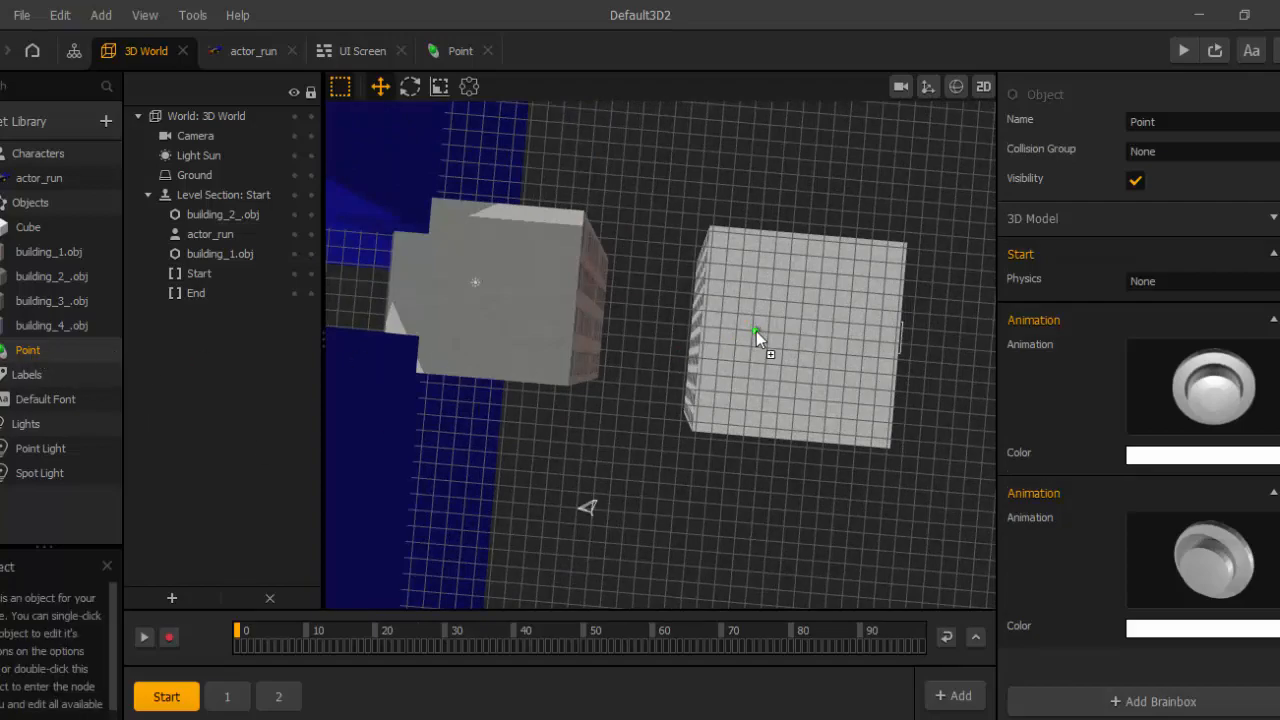
pyautogui.moveTo(756, 331); pyautogui.dragTo(756, 331)
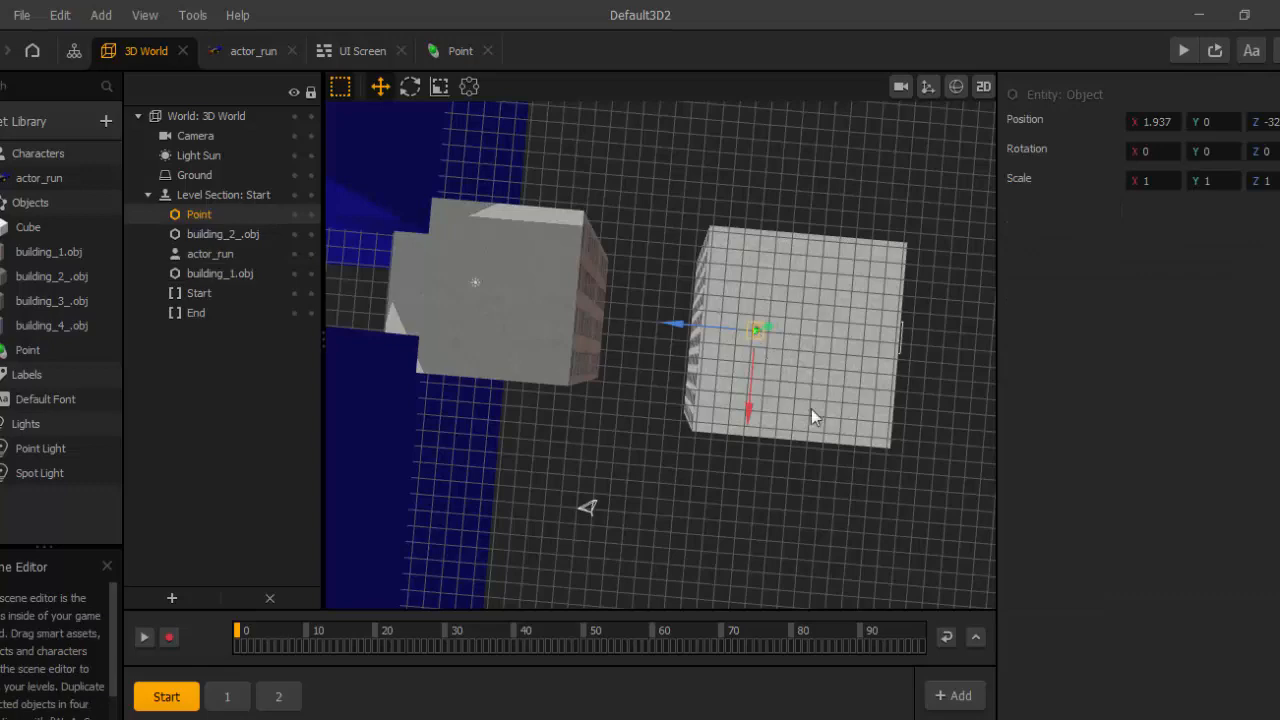
# - Duplicate the Point above the first building's rooftop at about Y 4.26, Z -5, and preview the game
pyautogui.moveTo(820, 360); pyautogui.dragTo(840, 228, button='middle')
pyautogui.scroll(5, 759, 351)
pyautogui.moveTo(757, 351); pyautogui.dragTo(702, 456, button='middle')
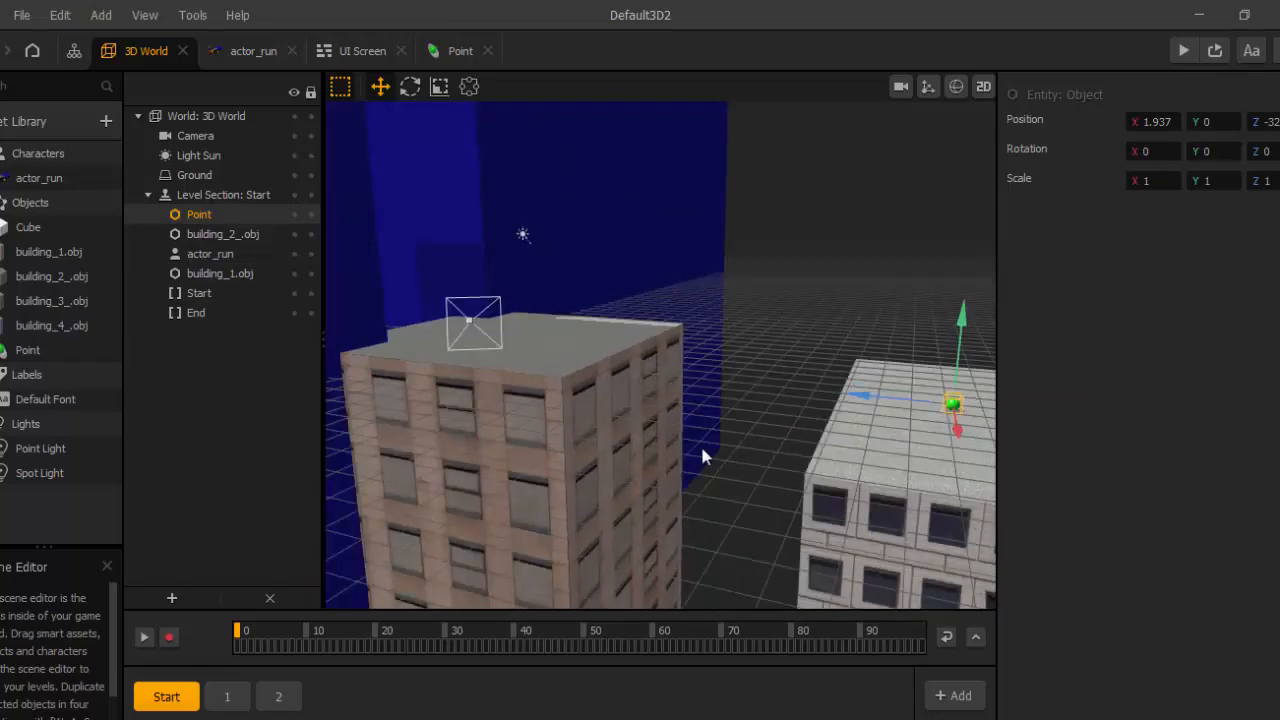
pyautogui.hotkey('alt', 'Up')
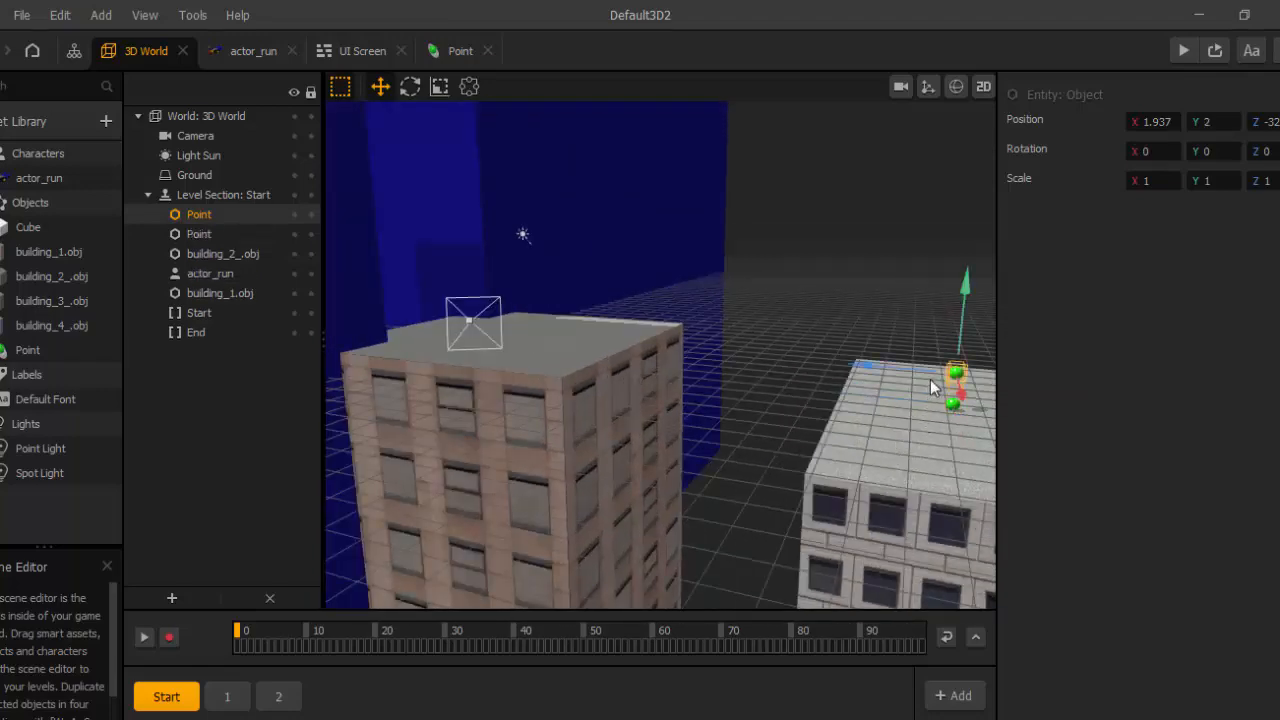
pyautogui.moveTo(758, 362); pyautogui.dragTo(513, 333)
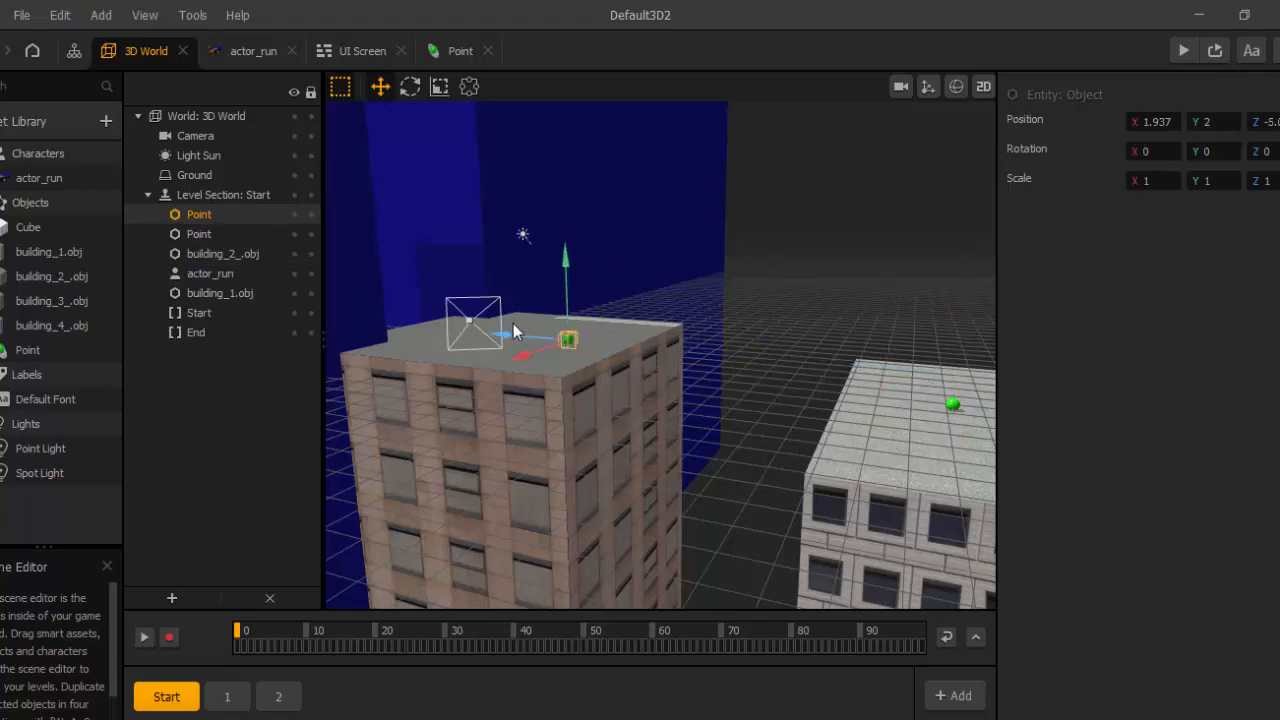
pyautogui.moveTo(567, 265); pyautogui.dragTo(565, 237)
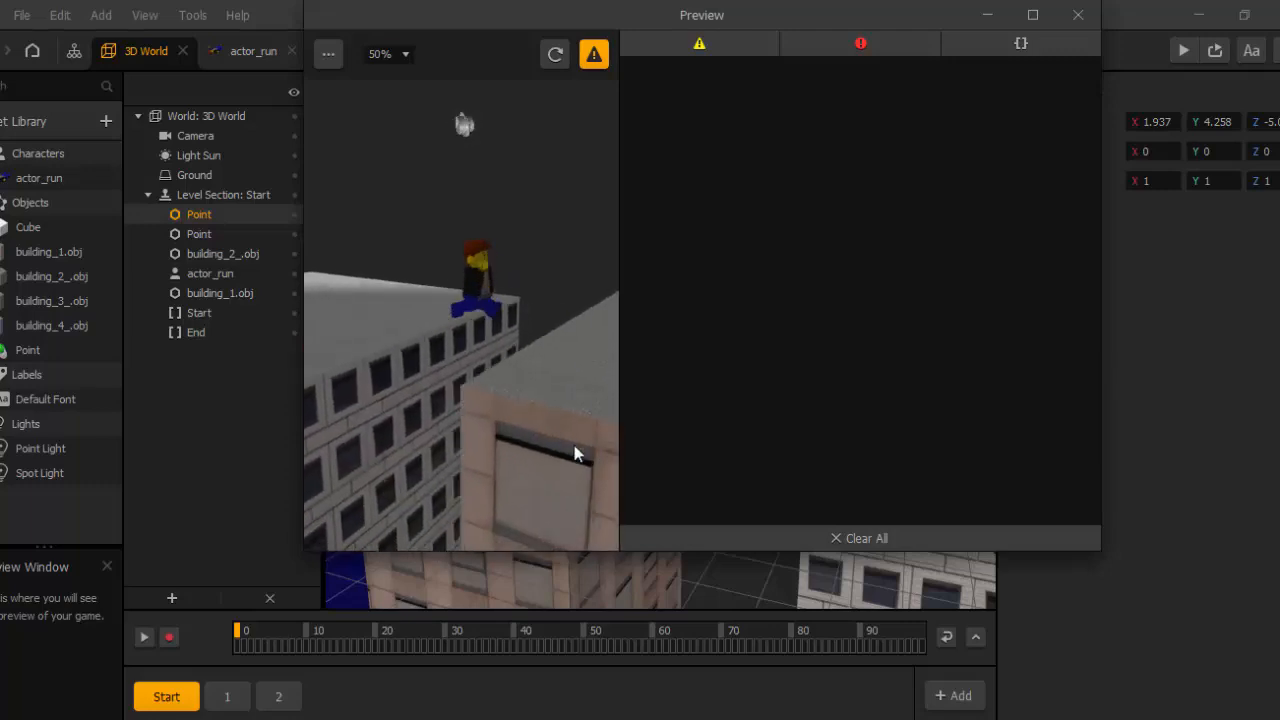
pyautogui.click(1069, 25)
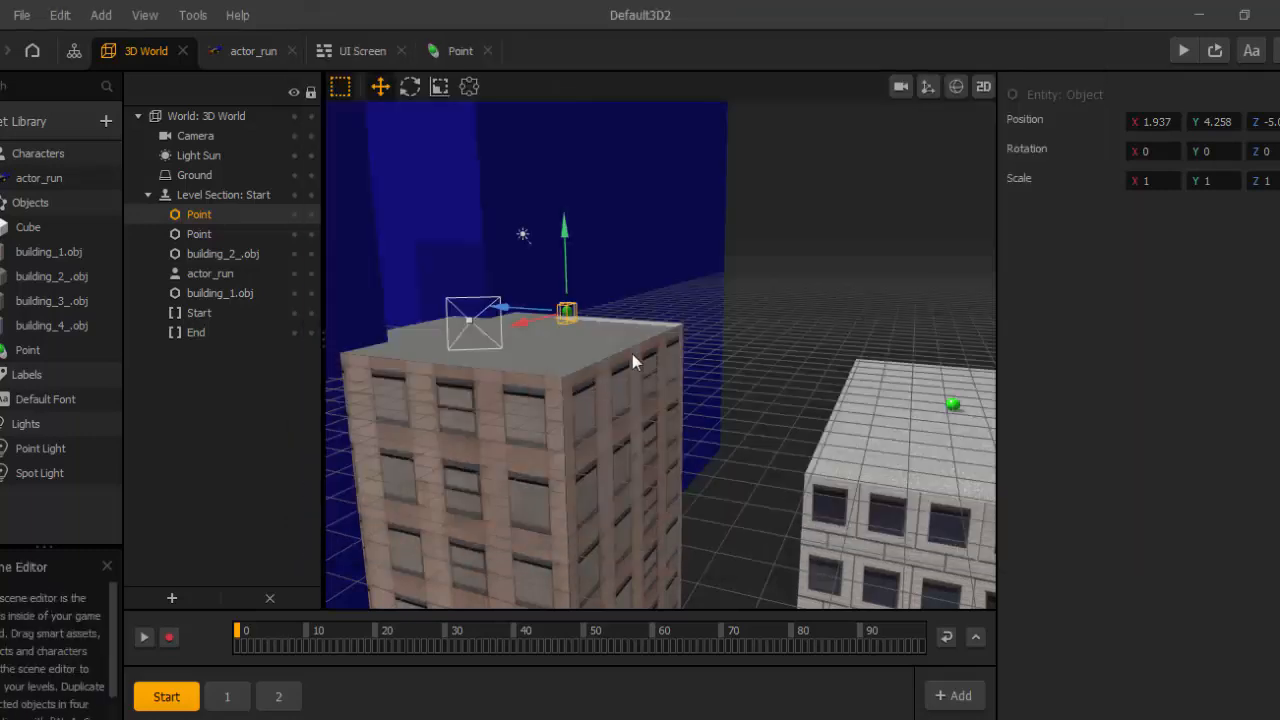
# - Move the first-rooftop Point to about X 0.03 and the second-rooftop Point to about X -0.2, then preview the game
pyautogui.moveTo(646, 327); pyautogui.dragTo(617, 360, button='middle')
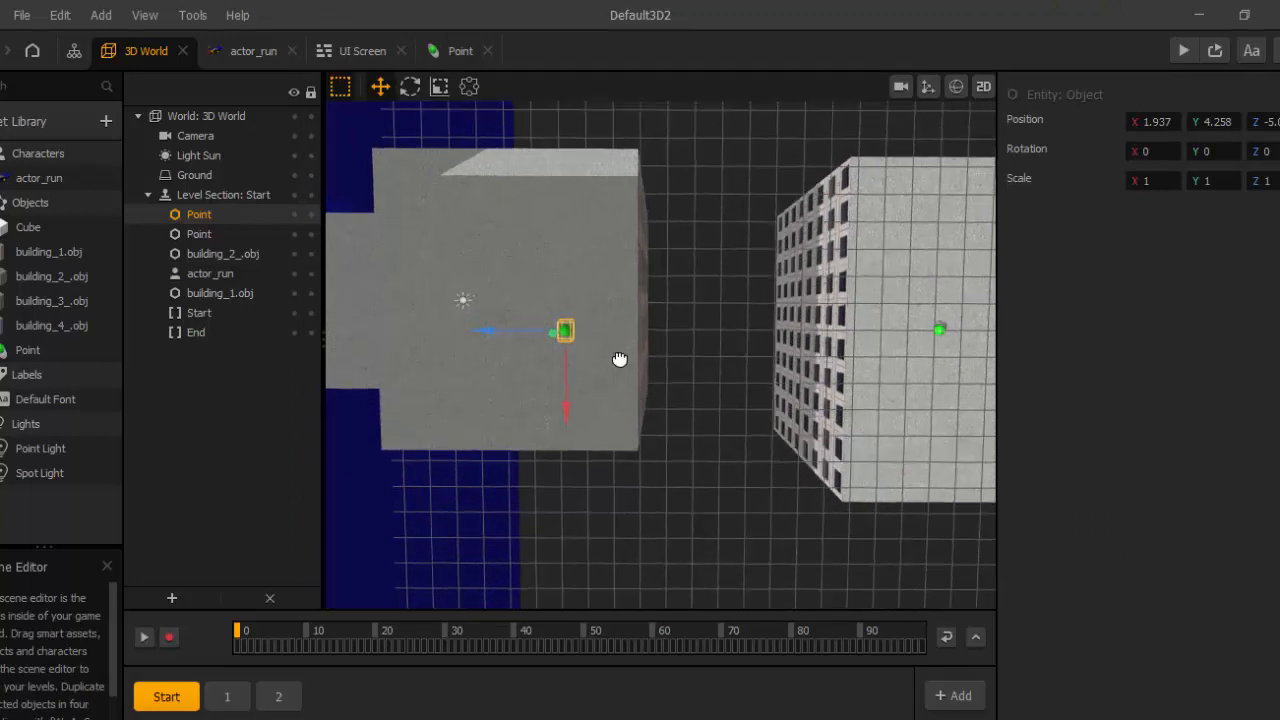
pyautogui.moveTo(567, 414); pyautogui.dragTo(567, 396)
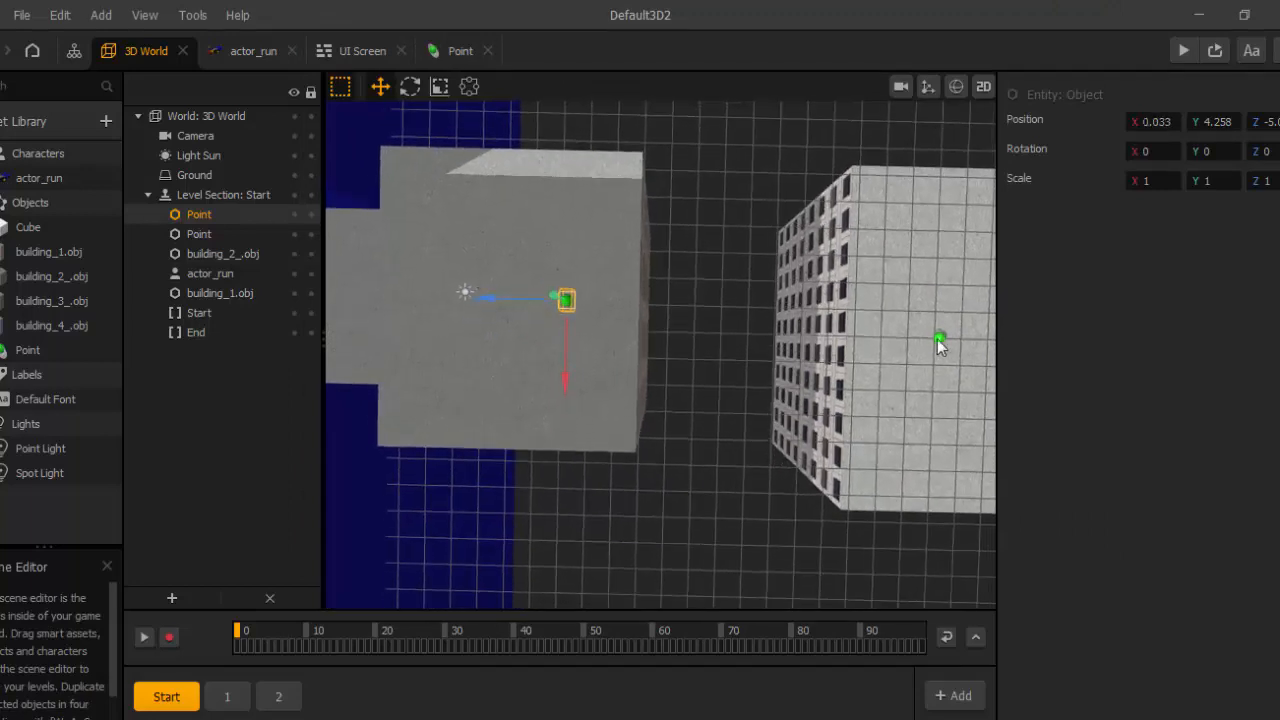
pyautogui.click(937, 338)
pyautogui.moveTo(935, 421); pyautogui.dragTo(935, 394)
pyautogui.moveTo(935, 394); pyautogui.dragTo(860, 331, button='middle')
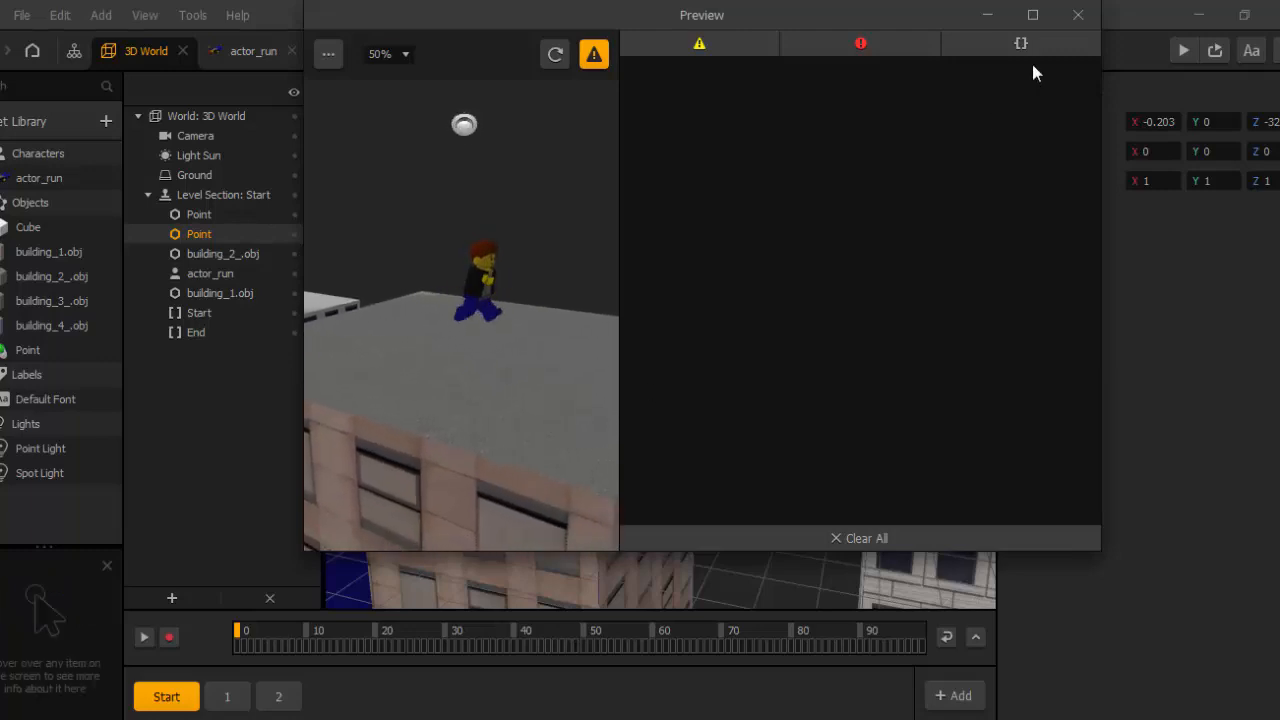
pyautogui.click(1077, 15)
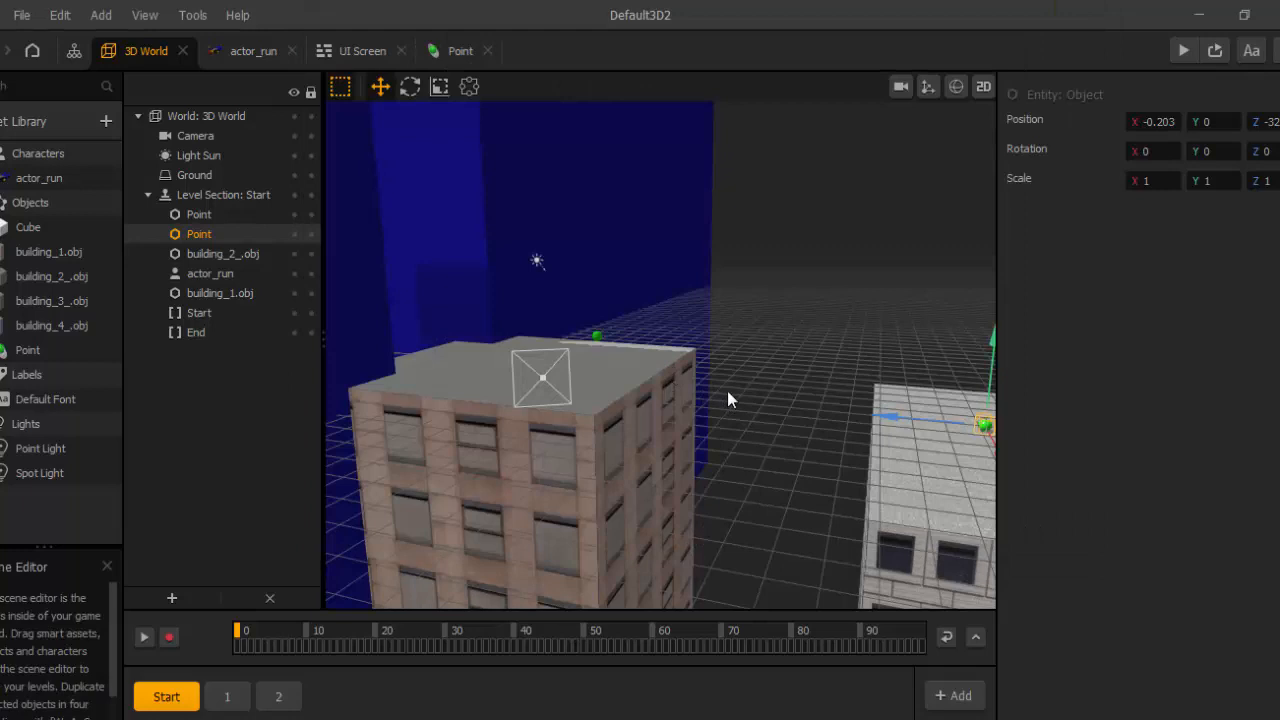
# - Reopen the Point's node map and examine the defeat animation's image settings in the Animation and Sprite Editors
pyautogui.moveTo(694, 369); pyautogui.dragTo(640, 383, button='middle')
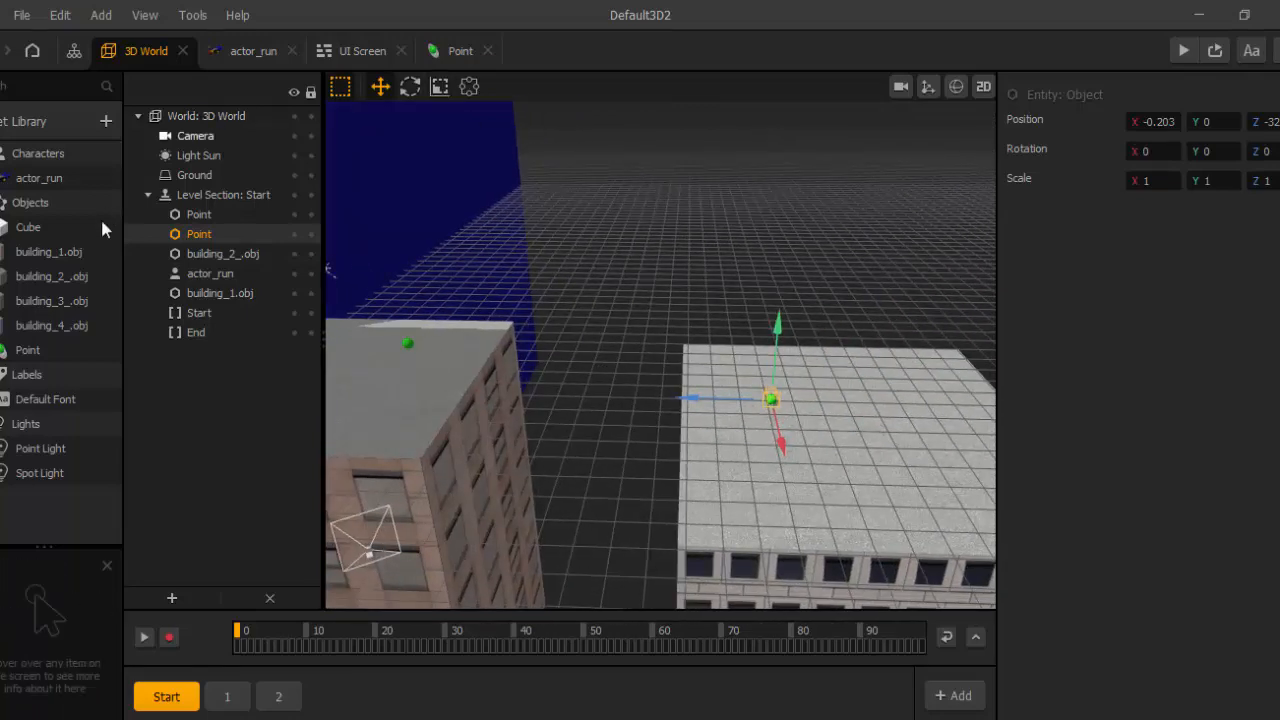
pyautogui.rightClick(106, 352)
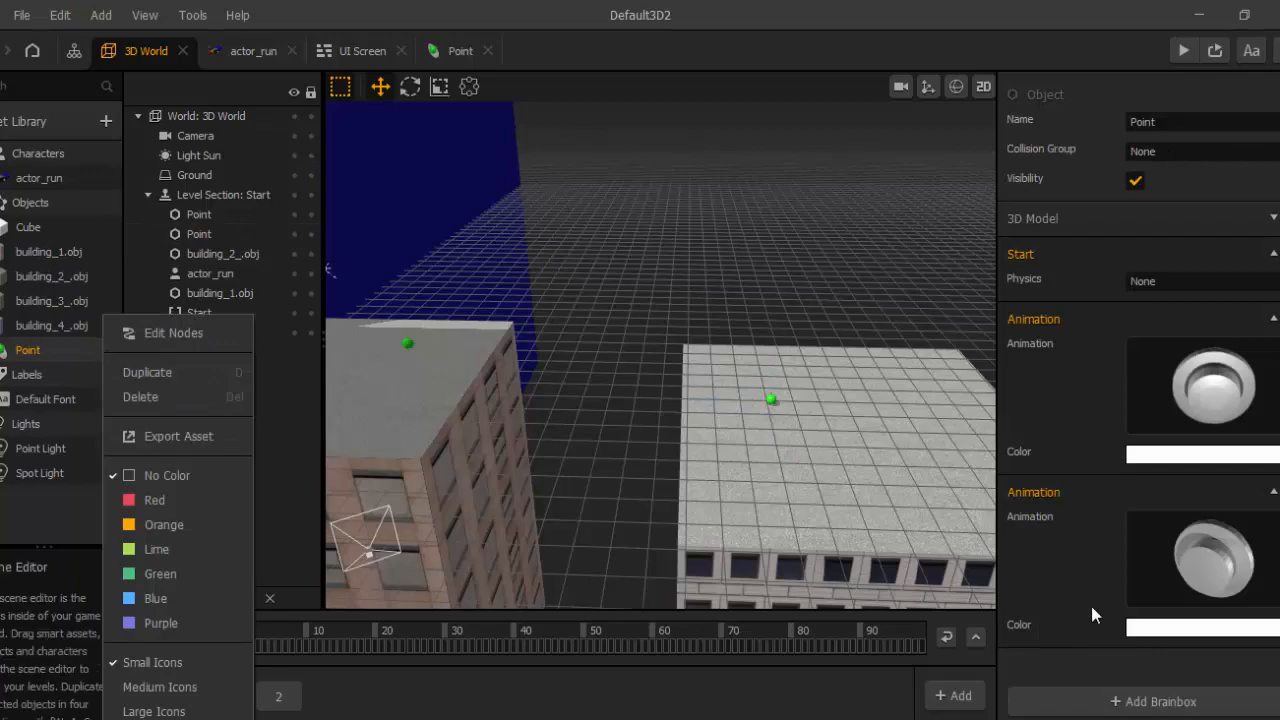
pyautogui.click(178, 335)
pyautogui.click(778, 294)
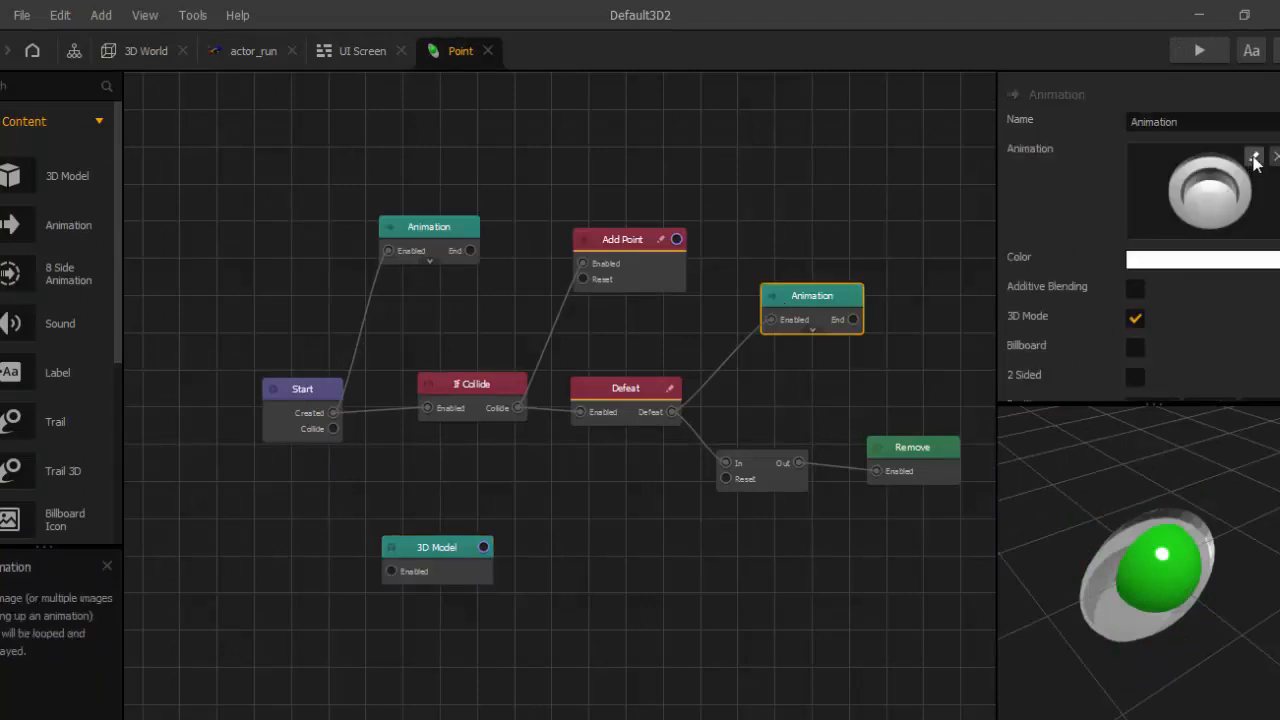
pyautogui.click(1254, 160)
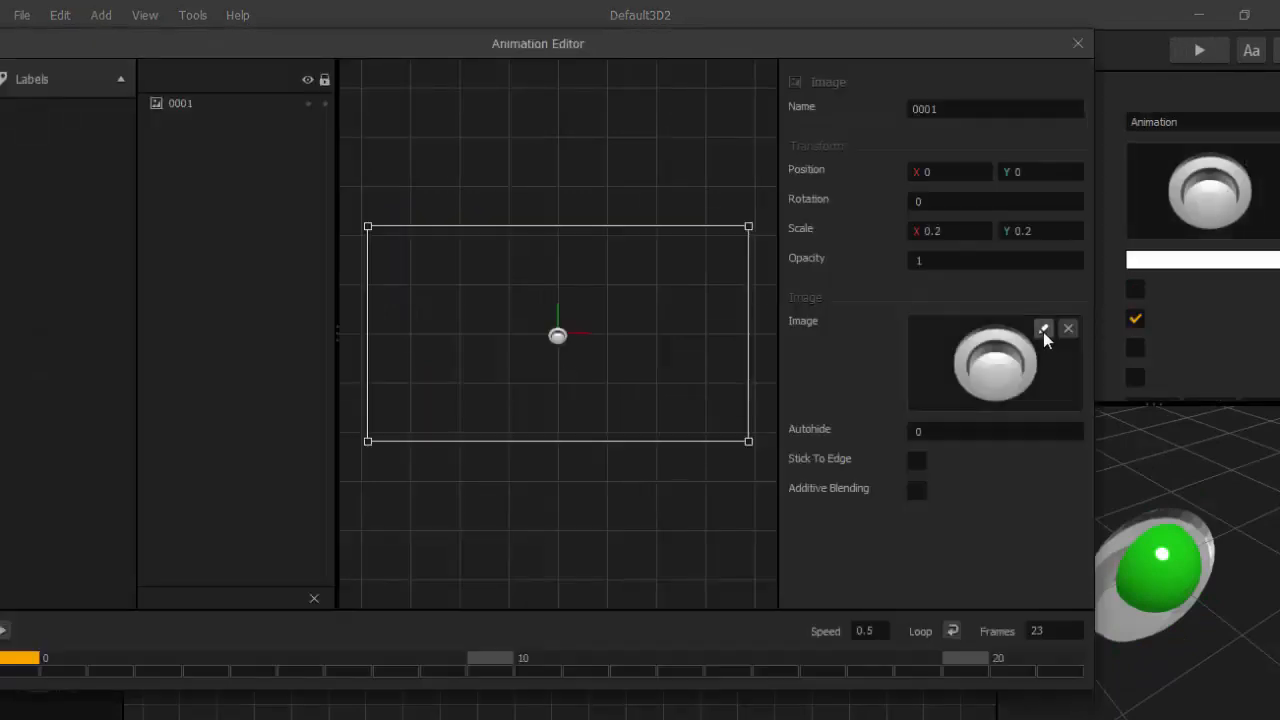
pyautogui.click(1043, 330)
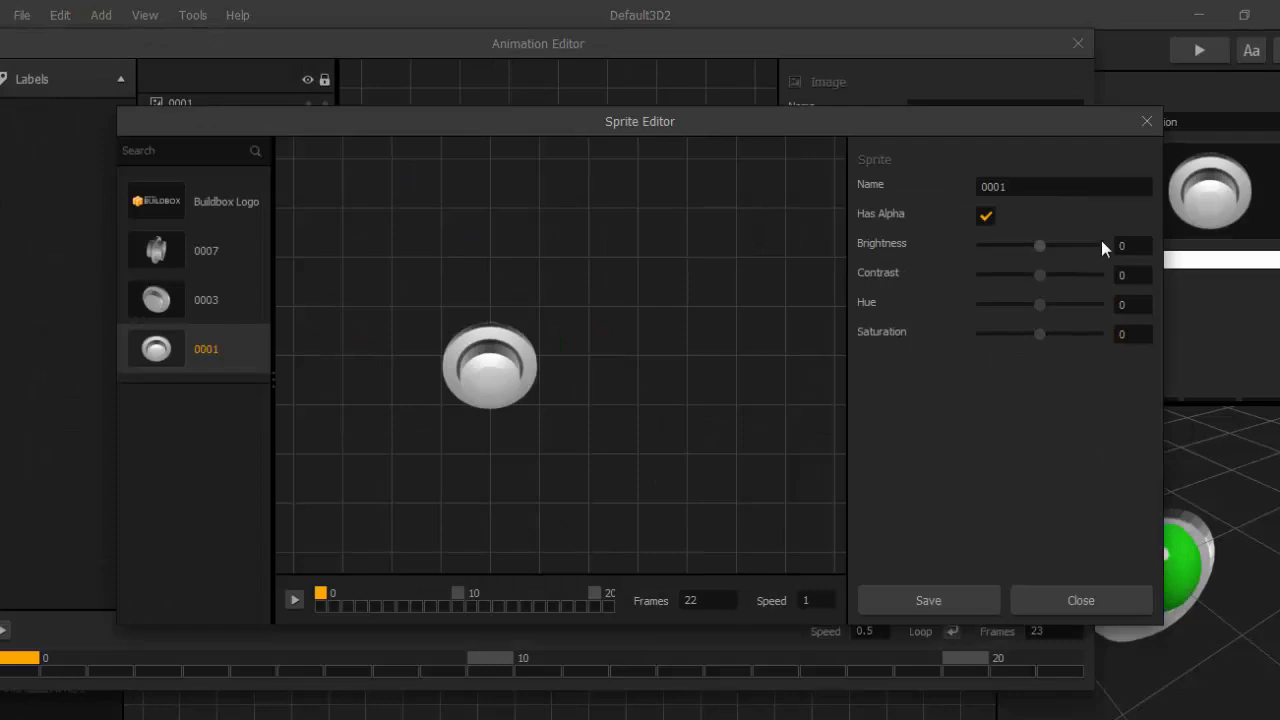
pyautogui.click(1146, 122)
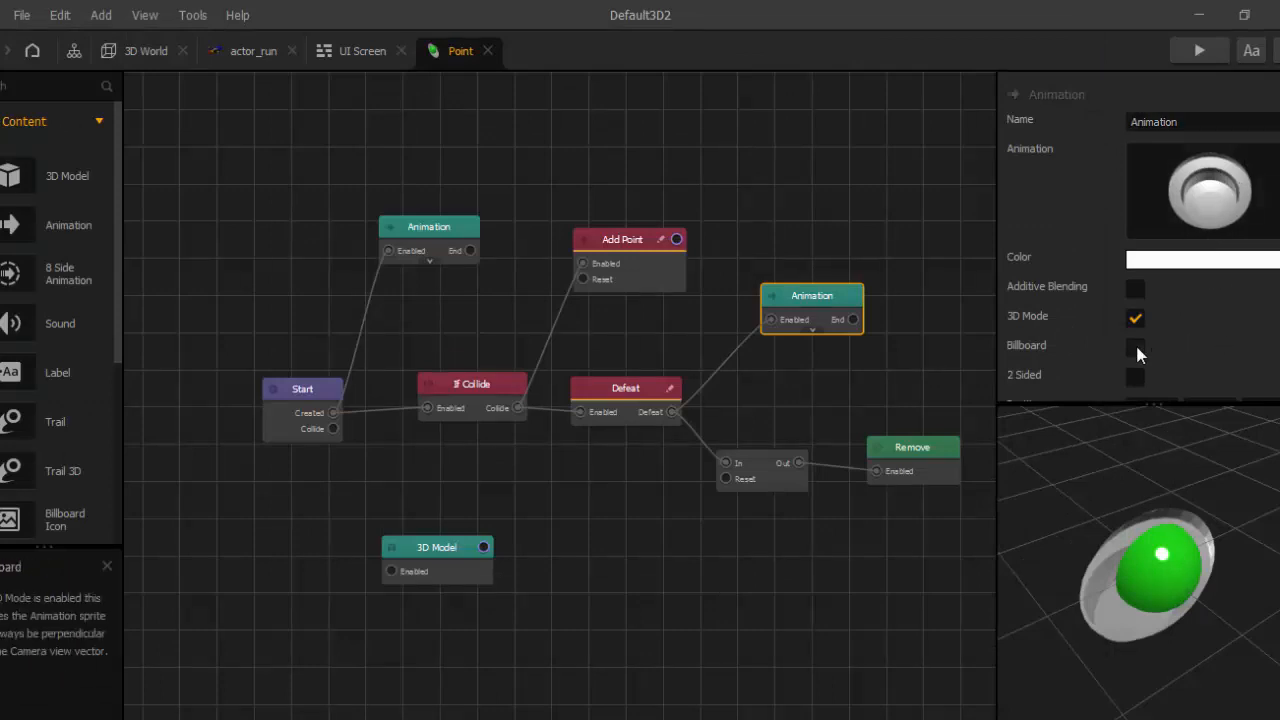
# - Enable Billboard on the defeat Animation node and preview the game
pyautogui.click(1135, 347)
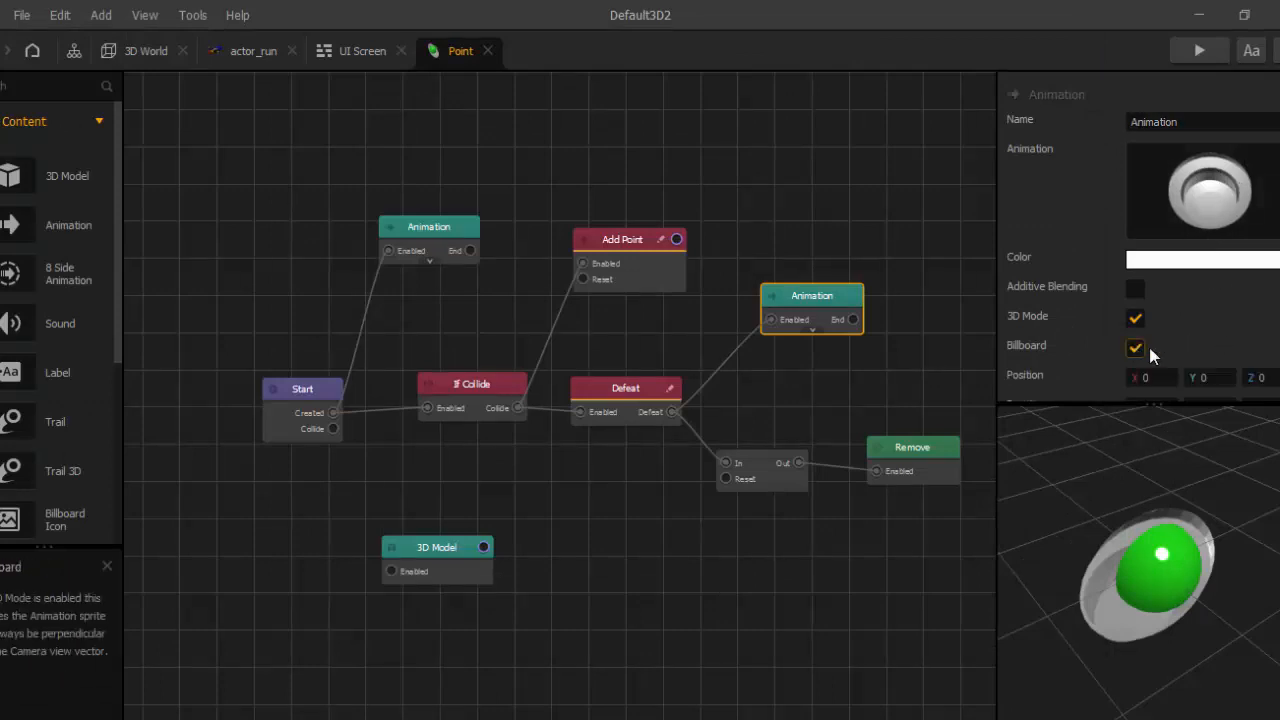
pyautogui.scroll(-1, 1188, 333)
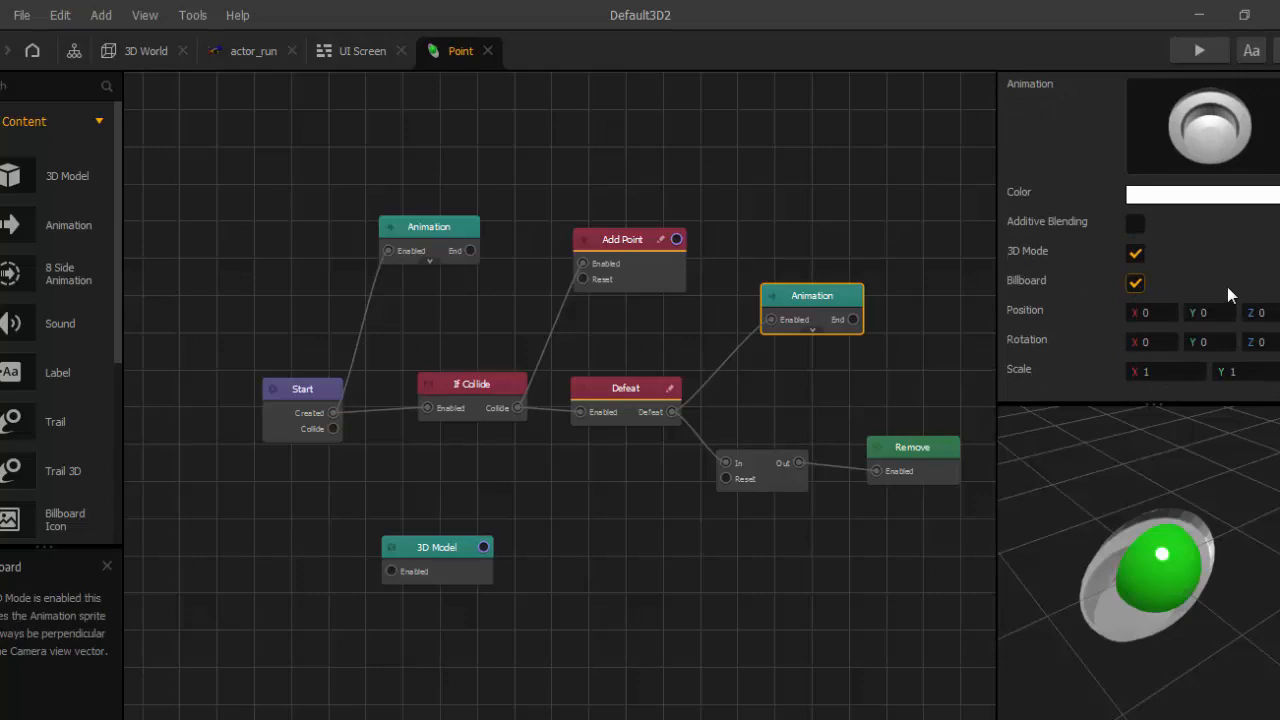
pyautogui.scroll(1, 1227, 286)
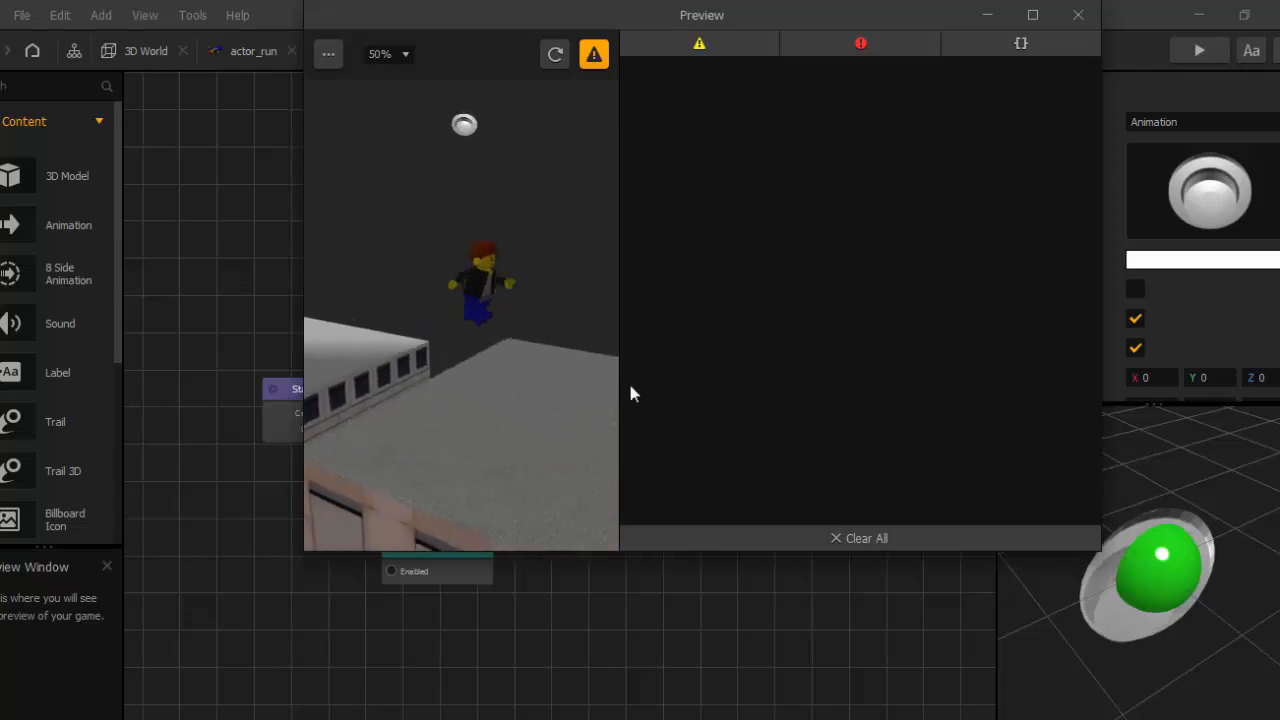
pyautogui.click(1077, 24)
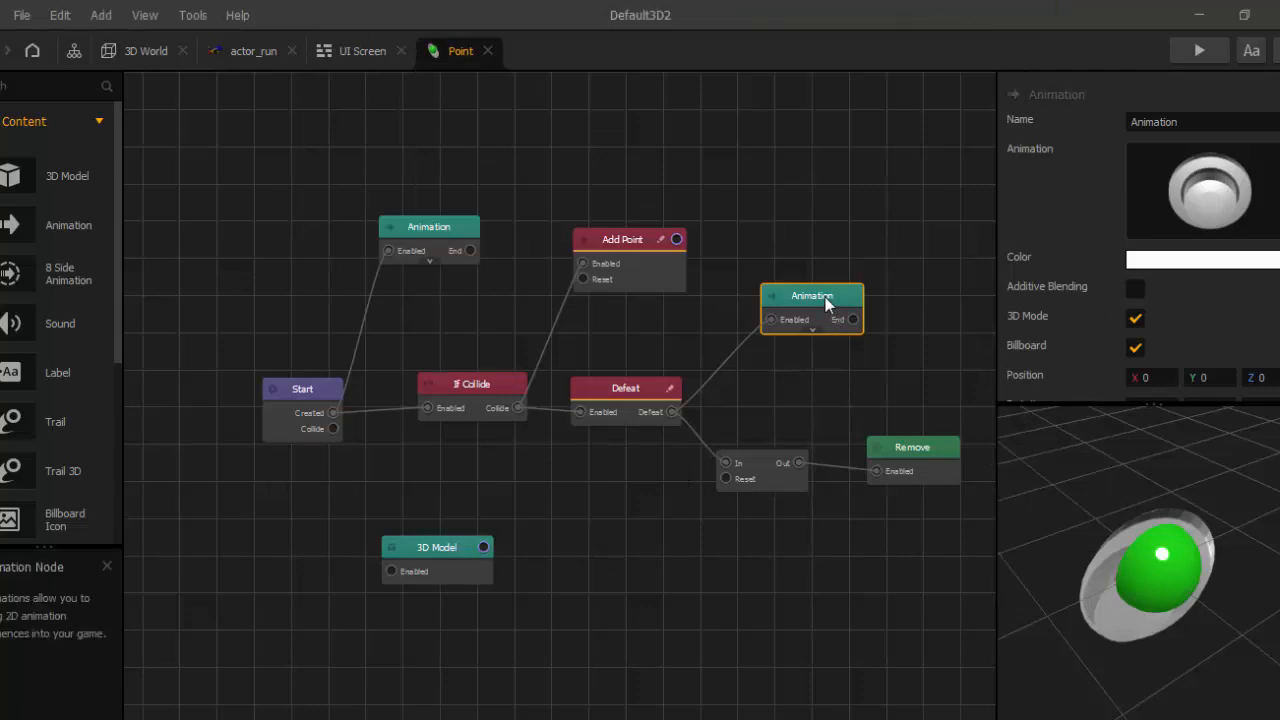
# - Duplicate the first-rooftop Point in the 3D World and place the copy over the gap between the buildings at about Y 7.32, Z -16
pyautogui.moveTo(825, 297); pyautogui.dragTo(826, 287)
pyautogui.click(139, 56)
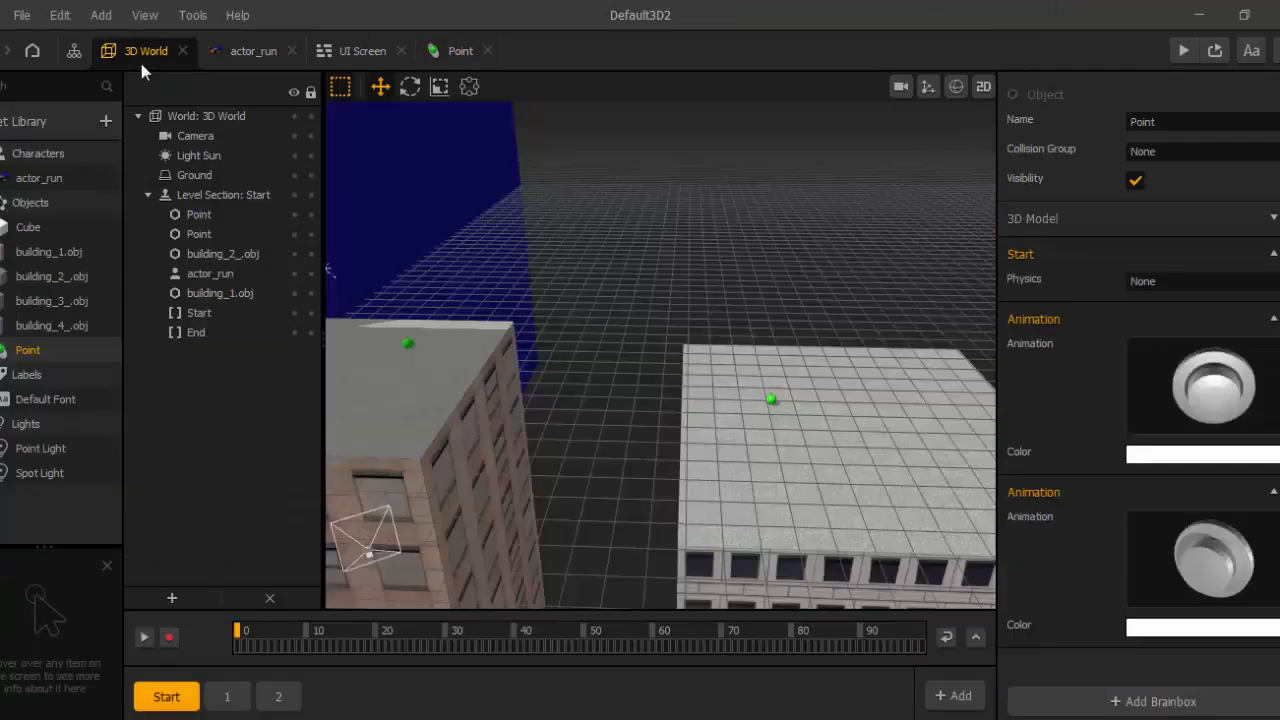
pyautogui.click(406, 344)
pyautogui.moveTo(503, 511); pyautogui.dragTo(529, 411, button='right')
pyautogui.press('w')
pyautogui.moveTo(457, 364); pyautogui.dragTo(541, 362)
pyautogui.moveTo(622, 292); pyautogui.dragTo(622, 269)
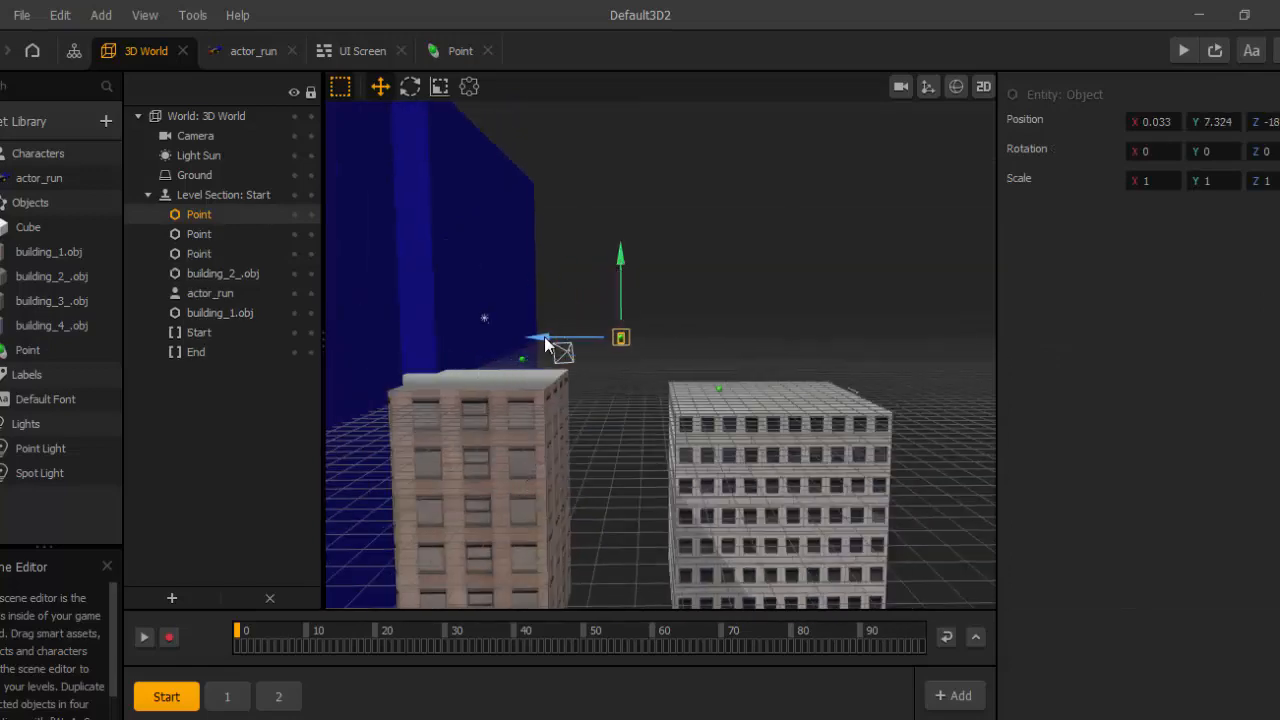
pyautogui.moveTo(546, 340); pyautogui.dragTo(531, 340)
pyautogui.scroll(3, 540, 371)
pyautogui.moveTo(540, 371); pyautogui.dragTo(547, 378, button='right')
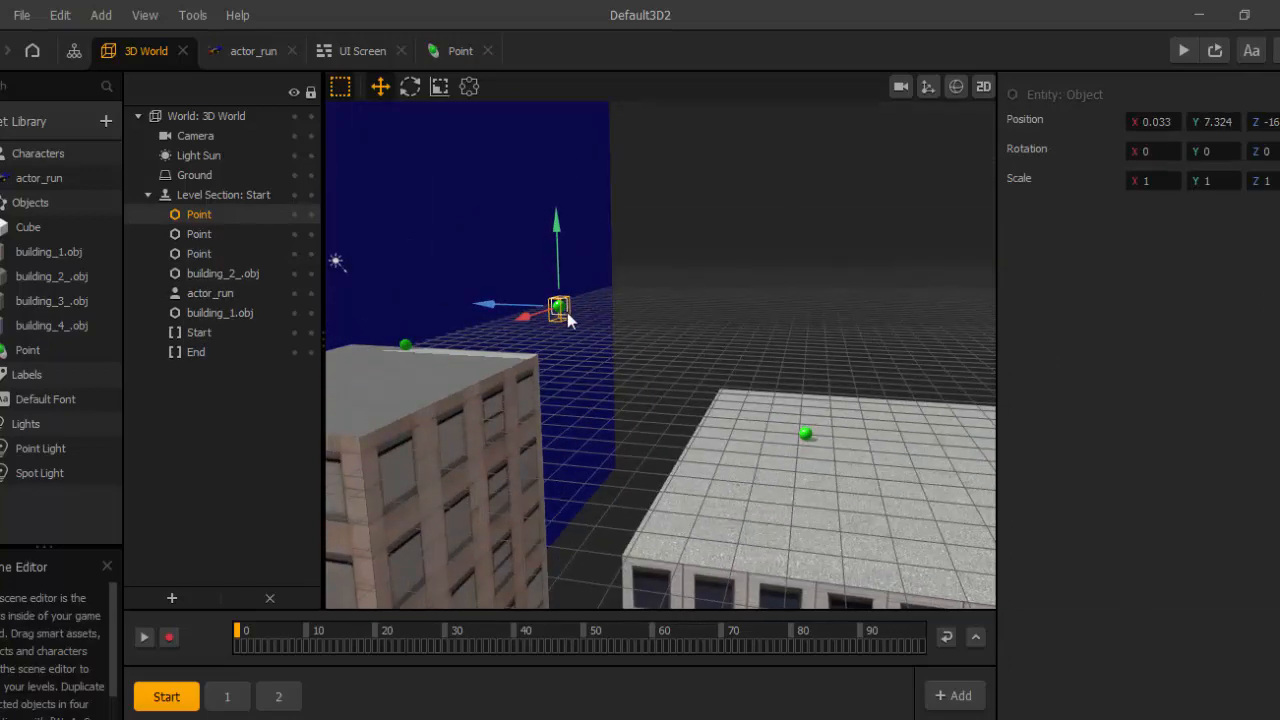
# - Paste the copied Point into level section 1
pyautogui.click(236, 696)
pyautogui.hotkey('ctrl', 'v')
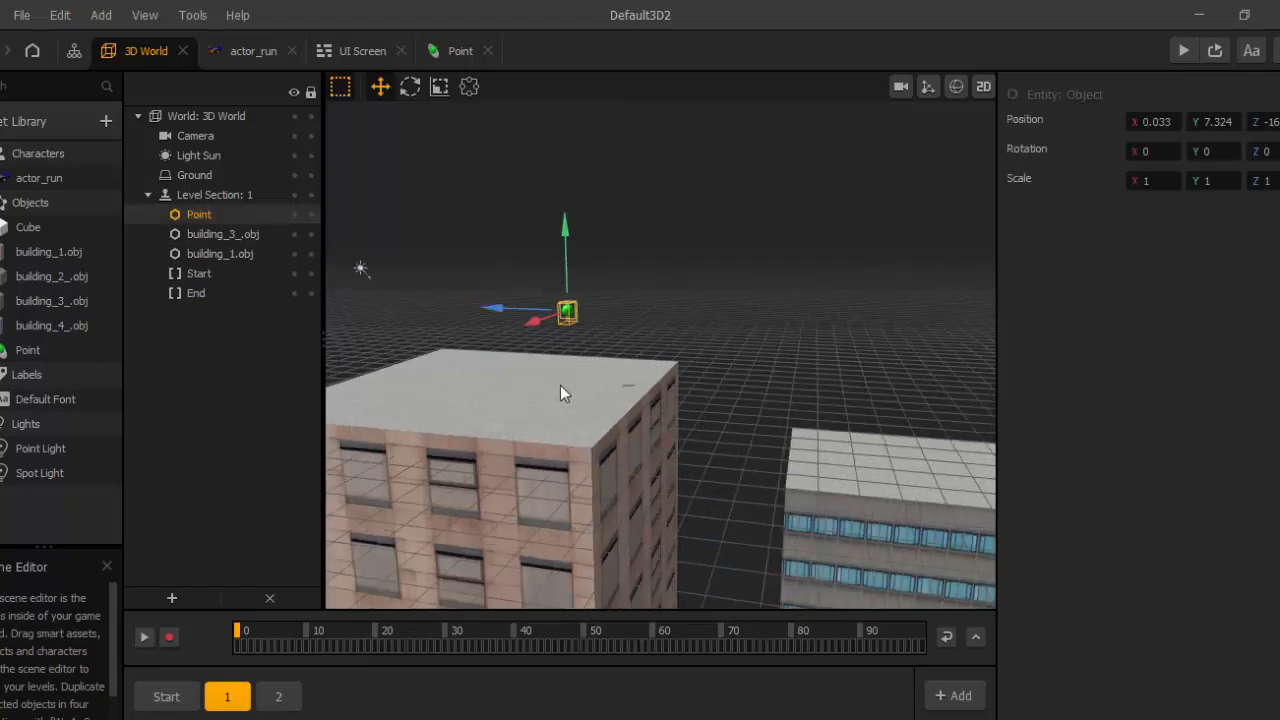
# - Set the Point's defeat animation image scale to X 1, Y 1 in the Animation Editor and preview the game
pyautogui.click(108, 356)
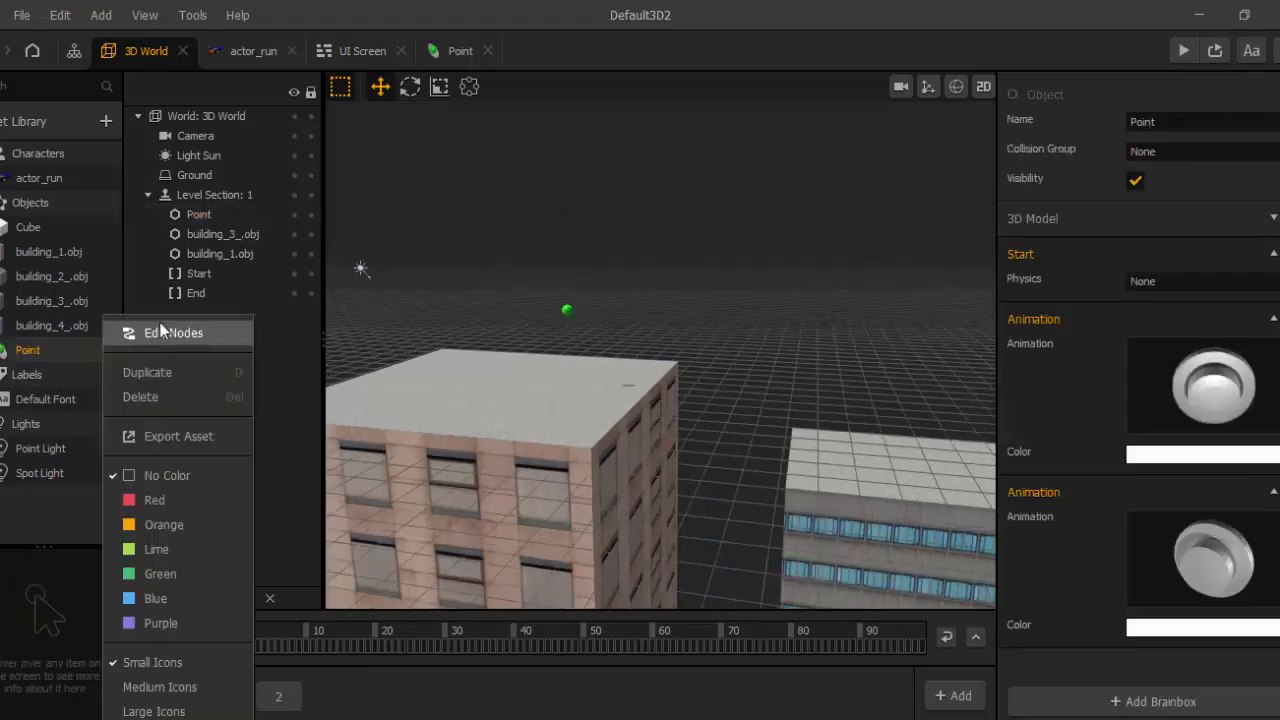
pyautogui.click(124, 331)
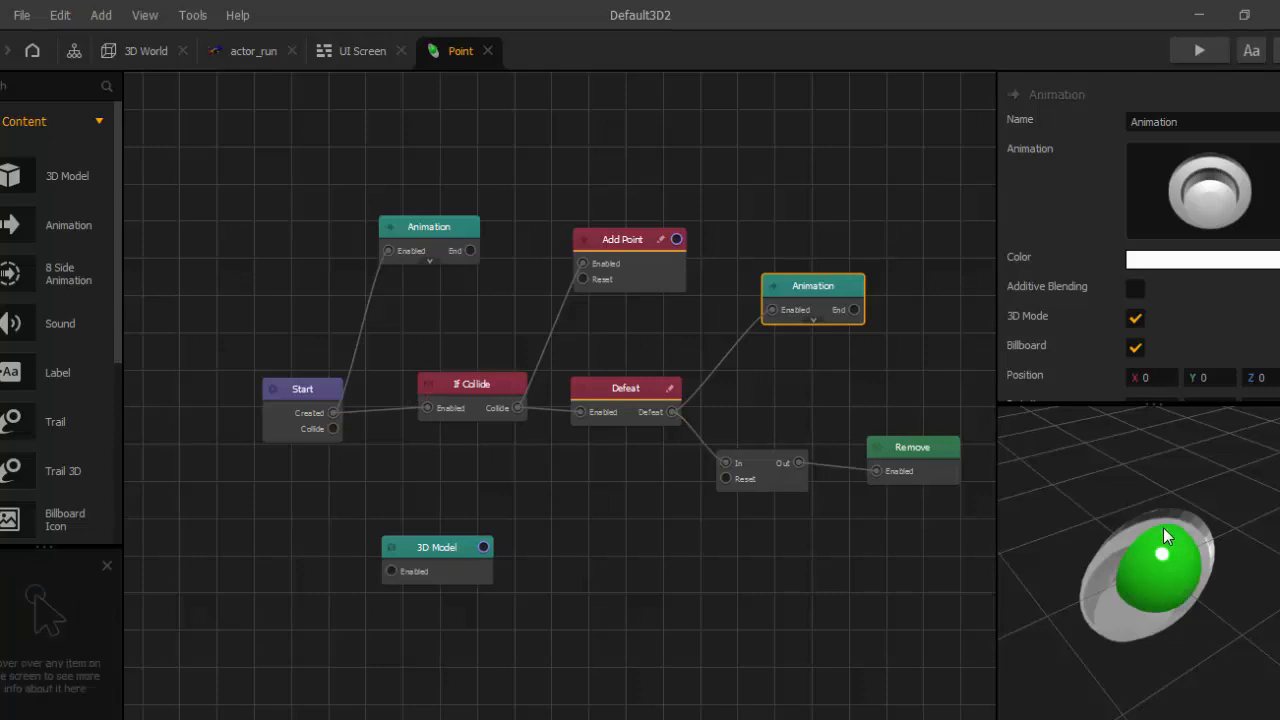
pyautogui.scroll(-5, 1163, 527)
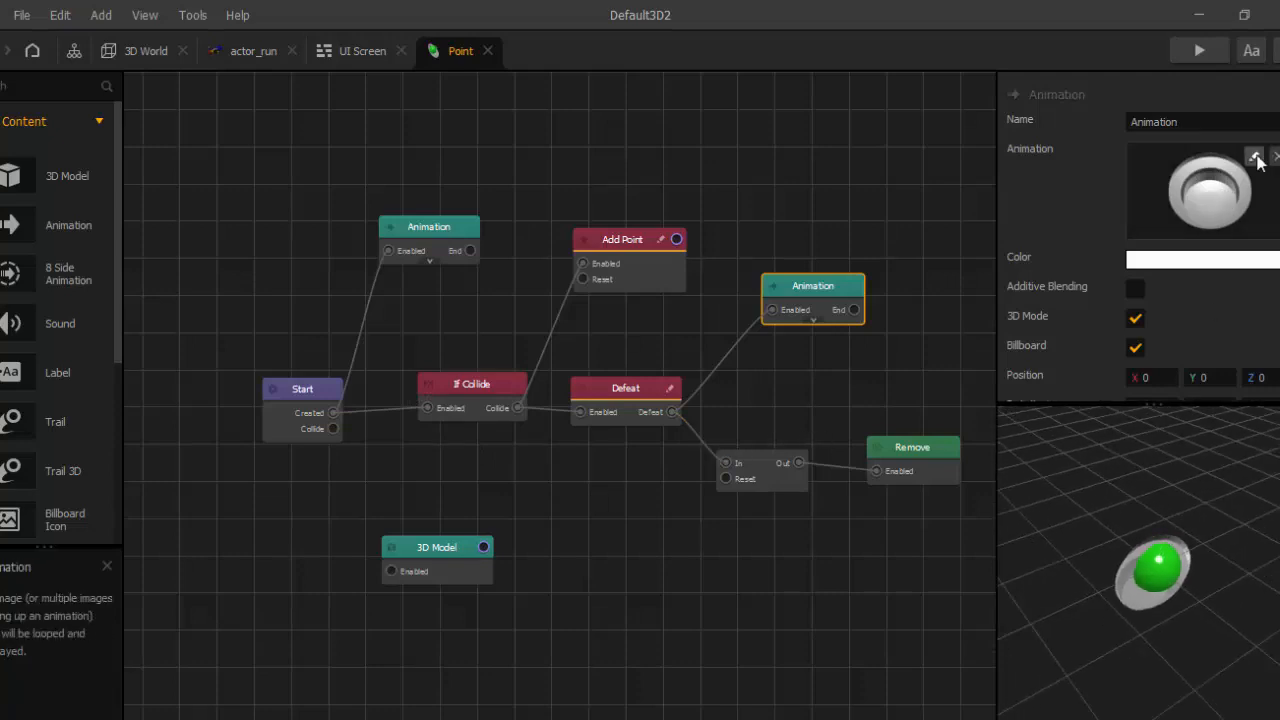
pyautogui.click(1255, 158)
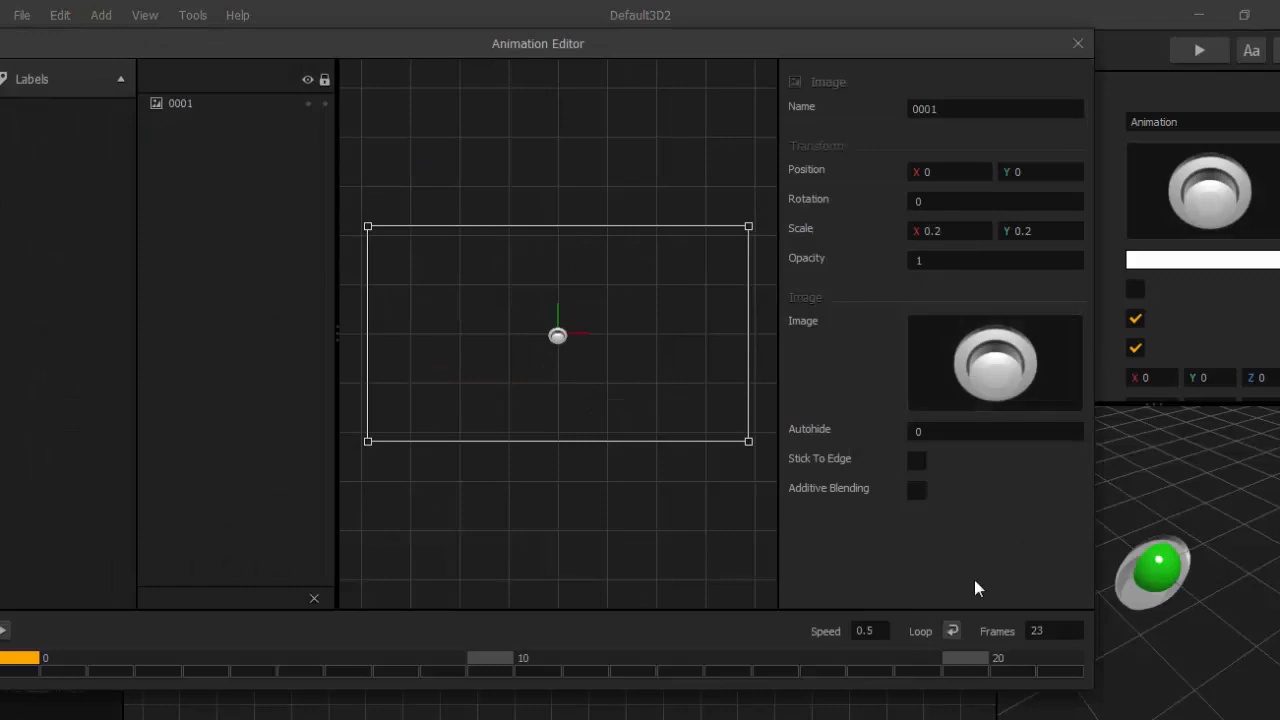
pyautogui.click(960, 238)
pyautogui.write('1')
pyautogui.press('Tab')
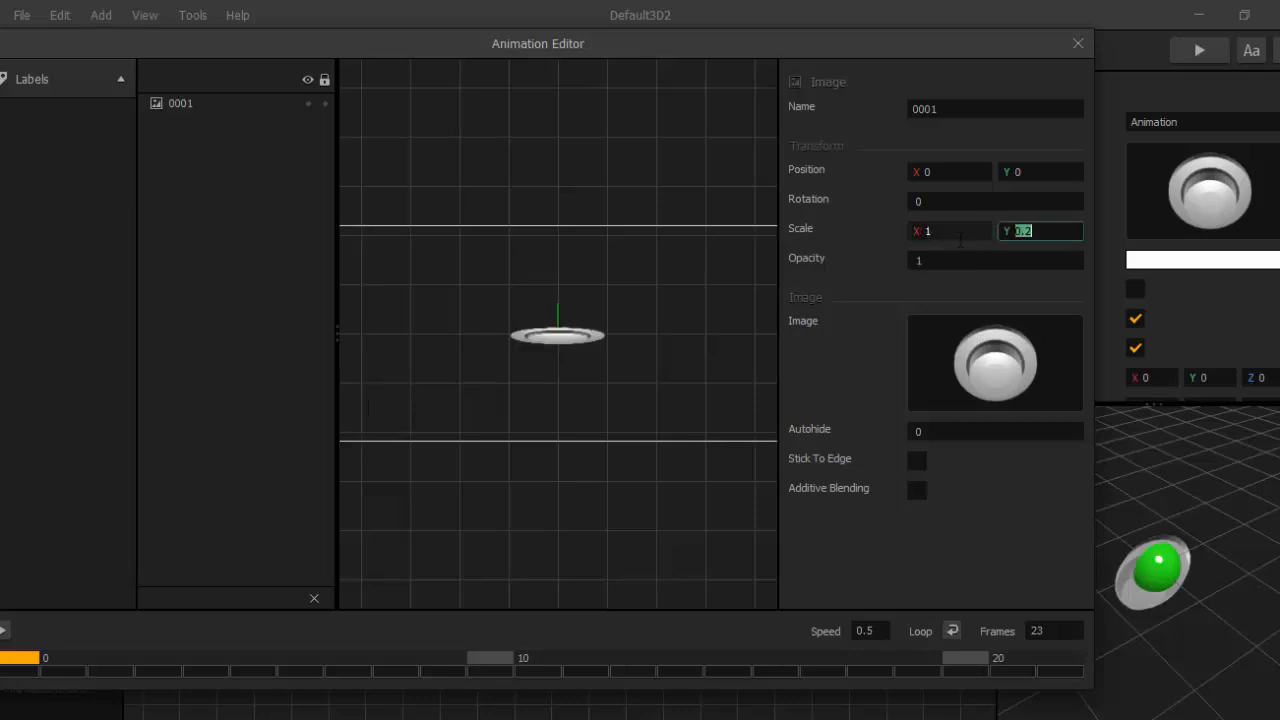
pyautogui.press('Tab')
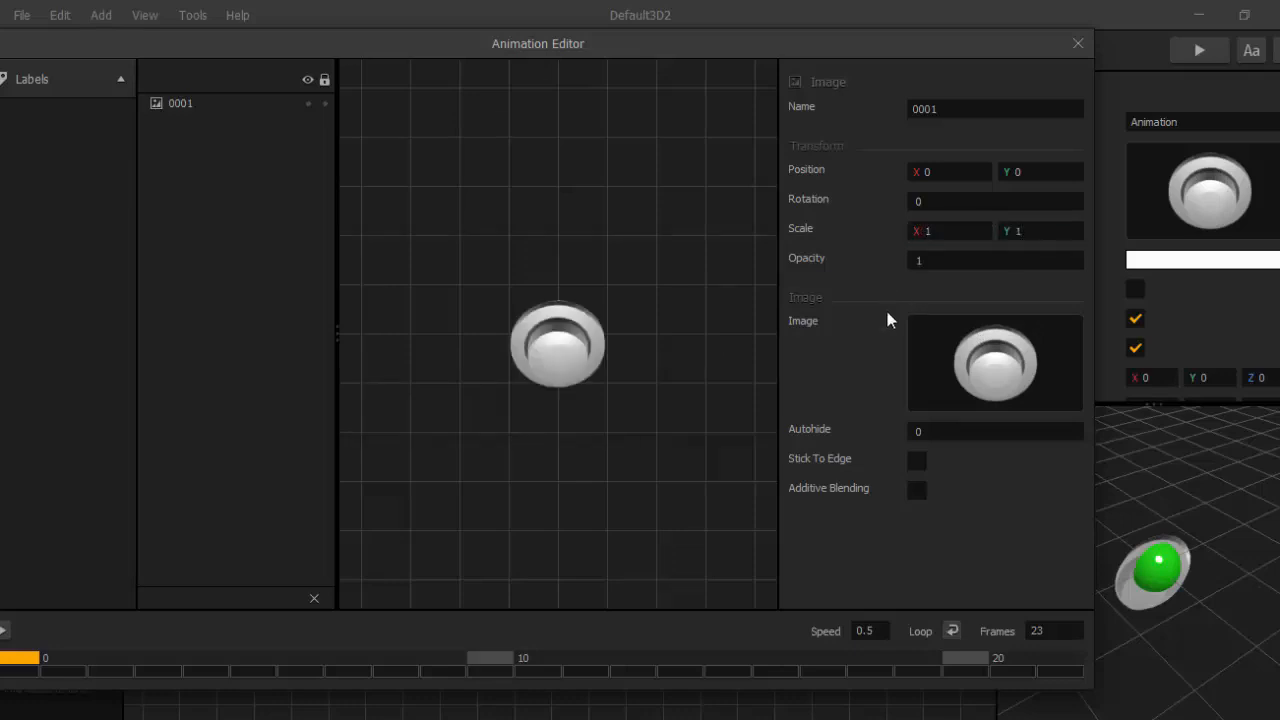
pyautogui.click(1078, 45)
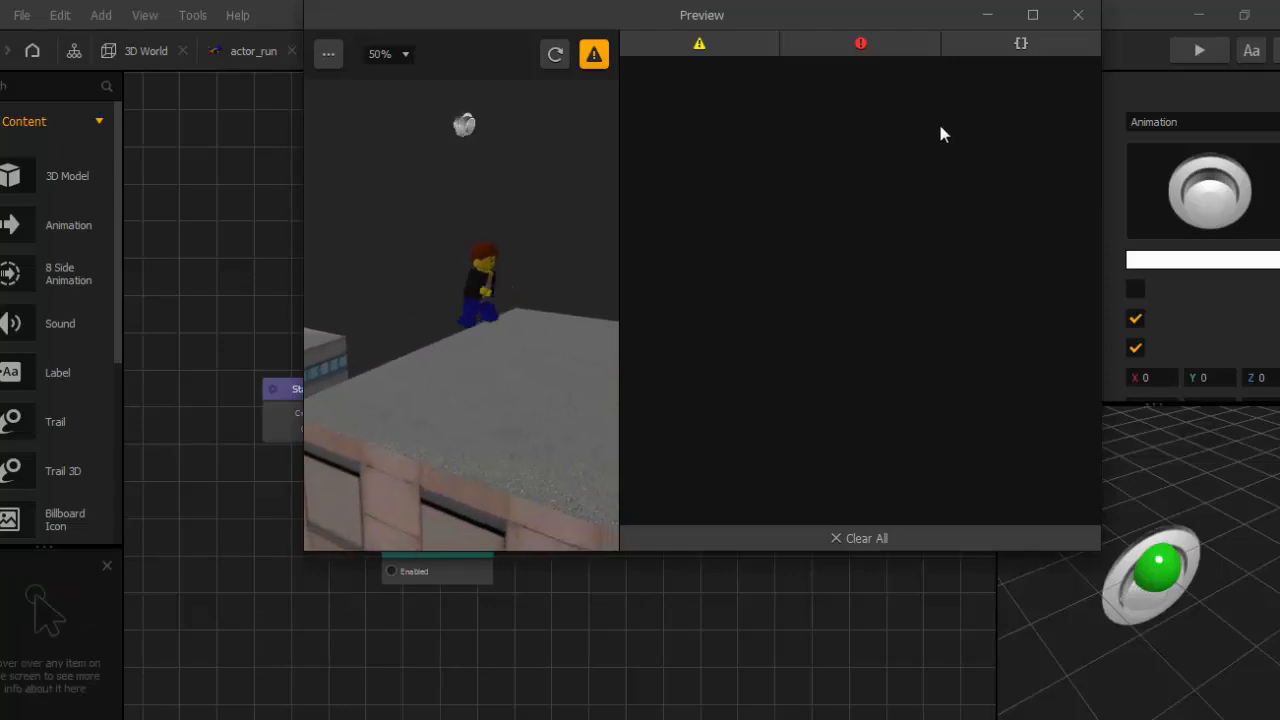
pyautogui.click(1076, 17)
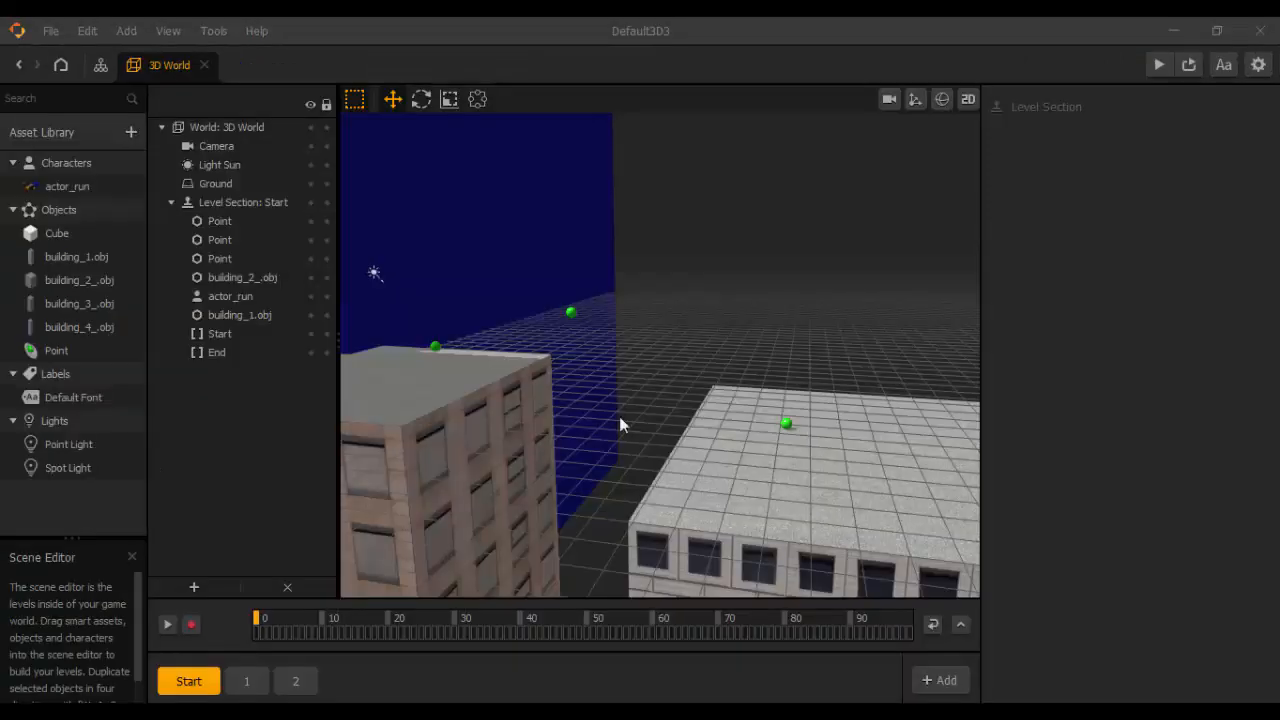
# - Add a Default Font label near the coin image on the UI Screen, with Function set to Score and Amount to Current
pyautogui.click(100, 66)
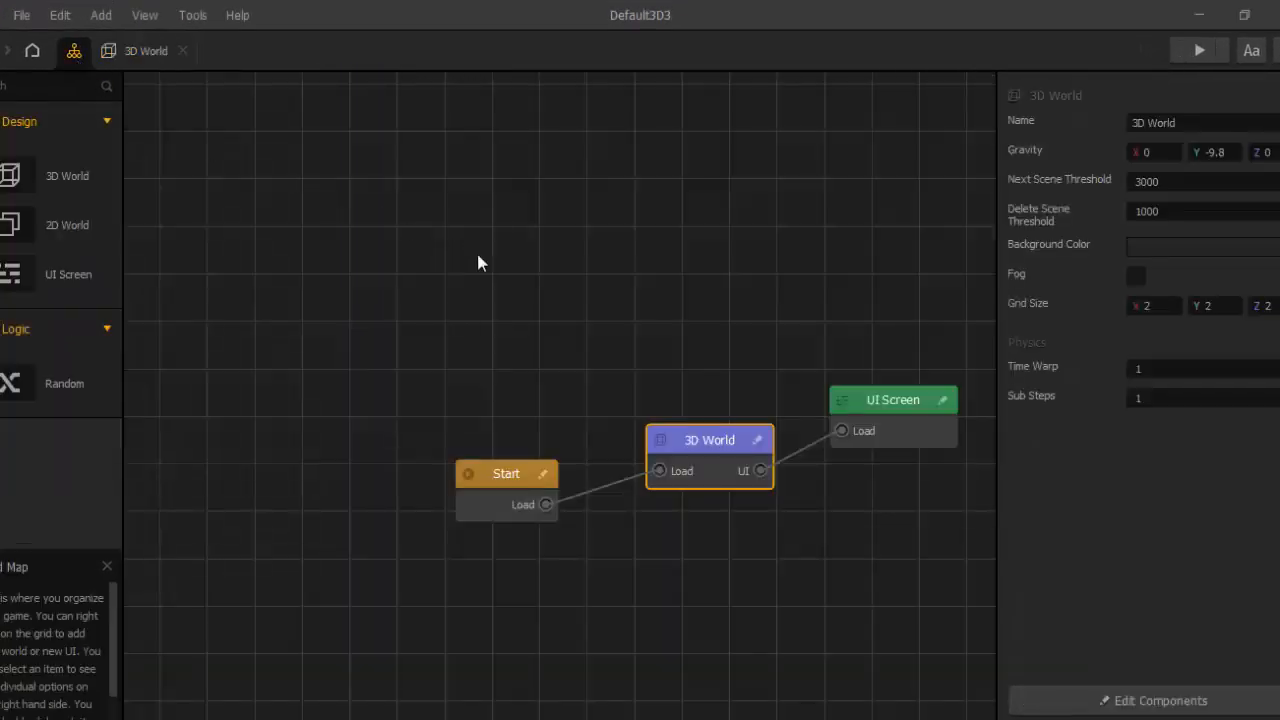
pyautogui.doubleClick(857, 403)
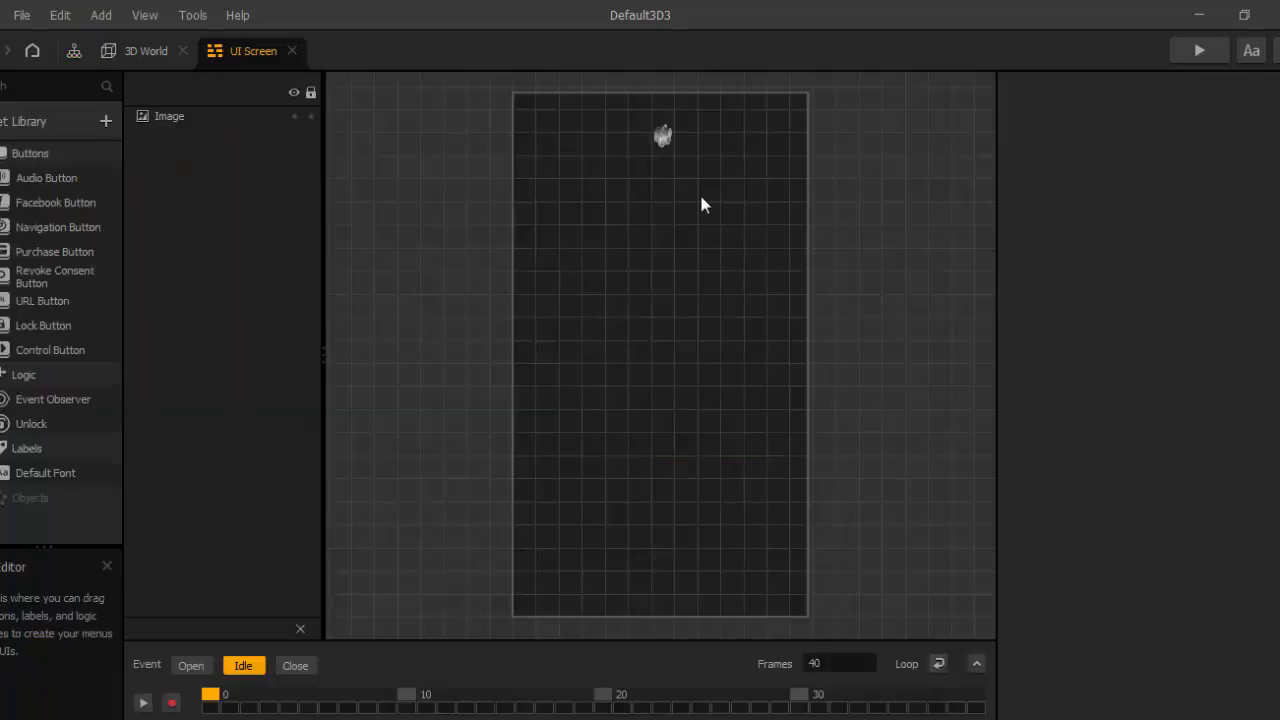
pyautogui.moveTo(54, 472); pyautogui.dragTo(720, 192)
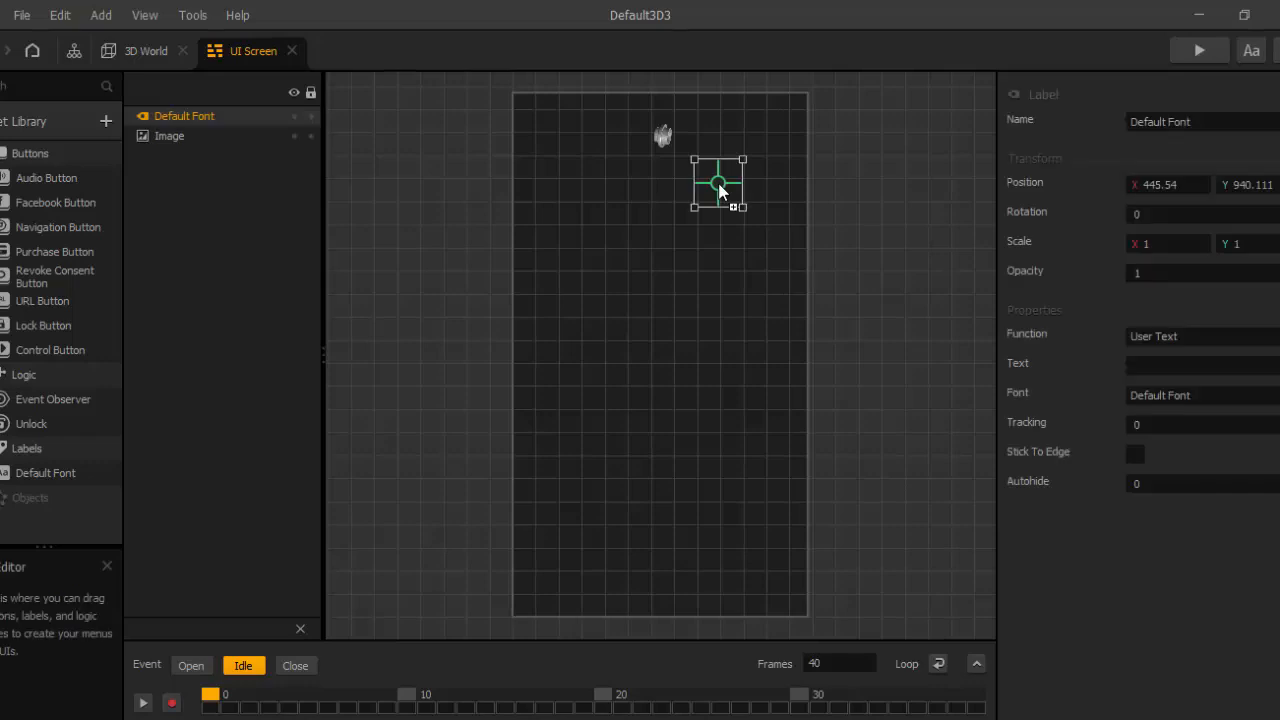
pyautogui.click(1159, 334)
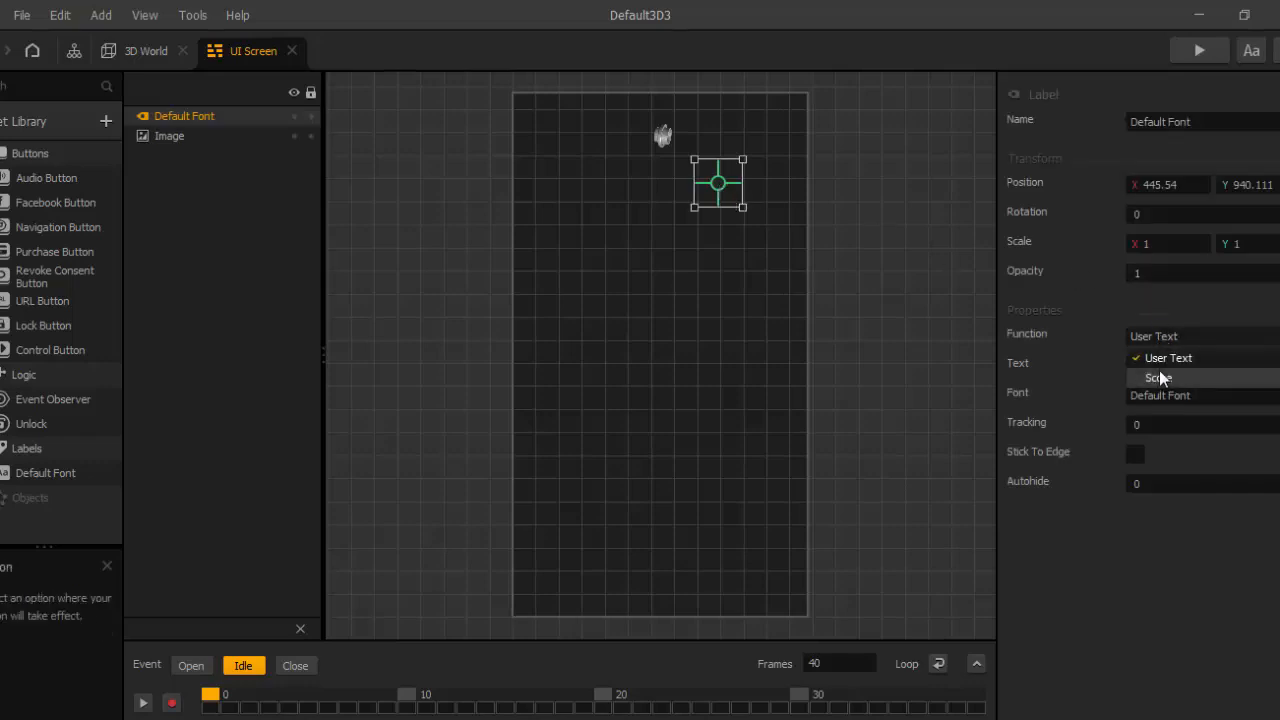
pyautogui.click(1159, 377)
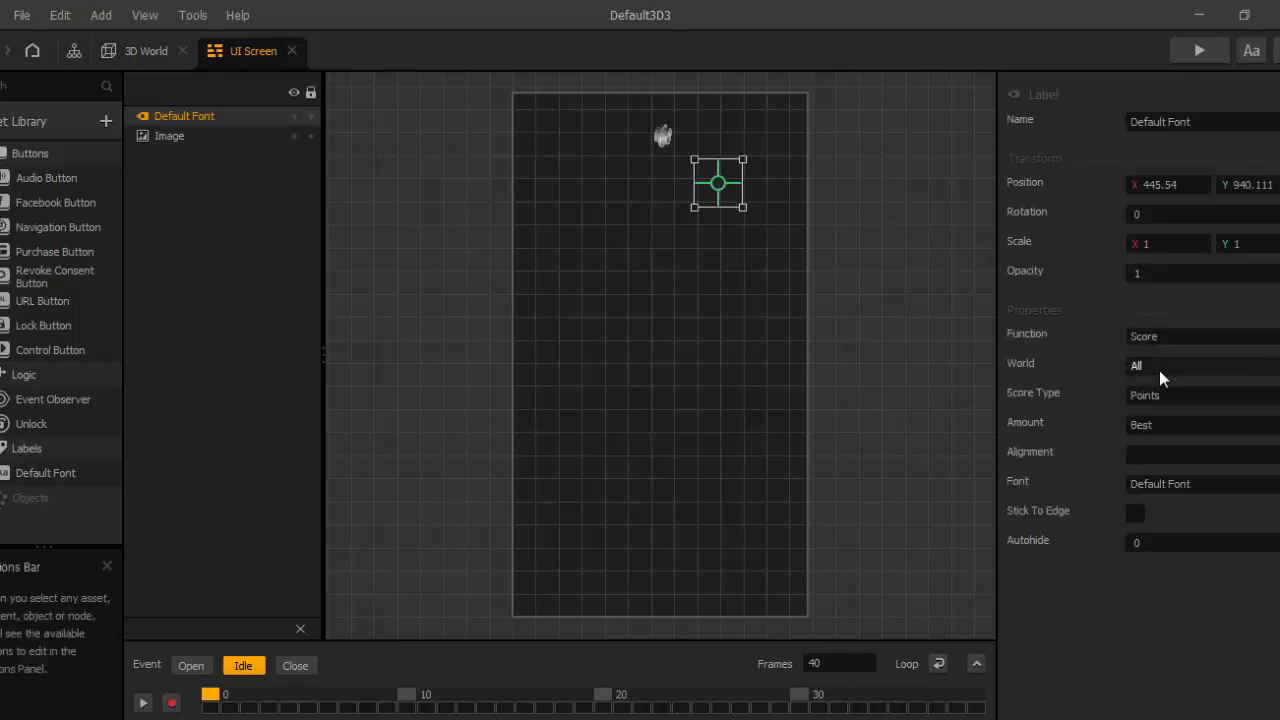
pyautogui.click(1160, 425)
pyautogui.click(1160, 463)
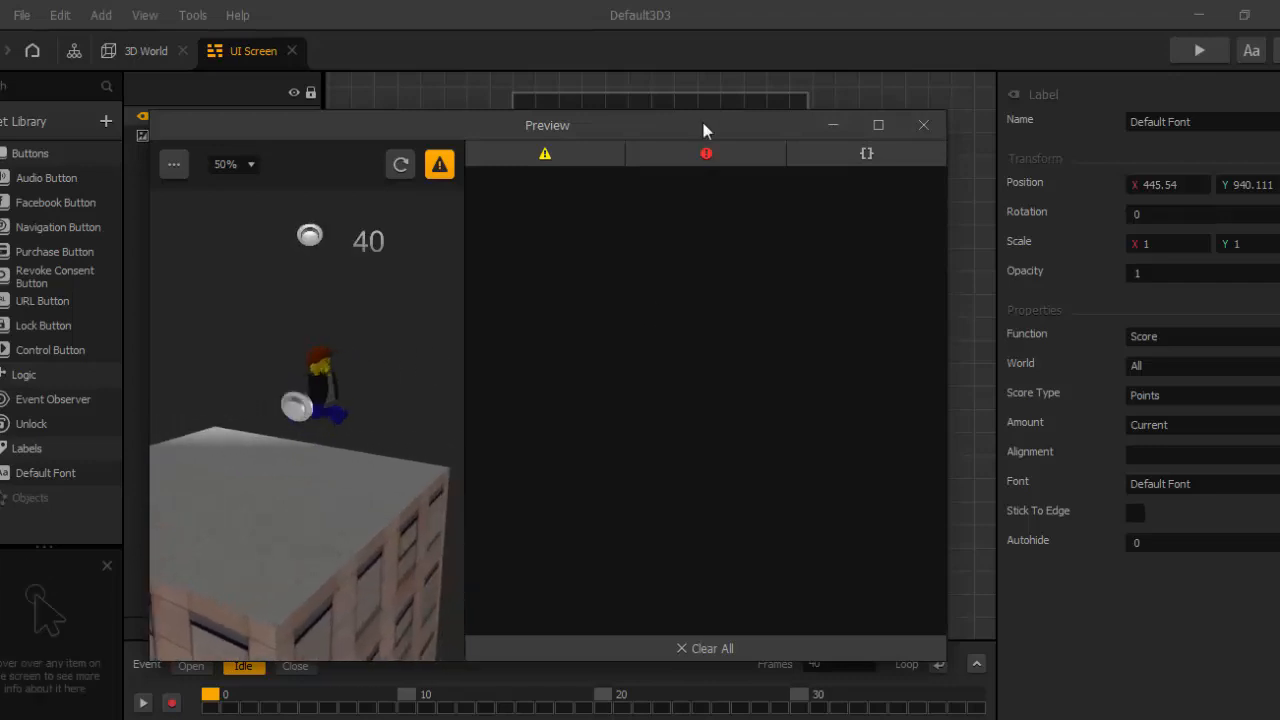
# - Reposition the score label beside the coin image at about X 422, Y 951, comparing its alignment with the game preview
pyautogui.moveTo(701, 122); pyautogui.dragTo(318, 48)
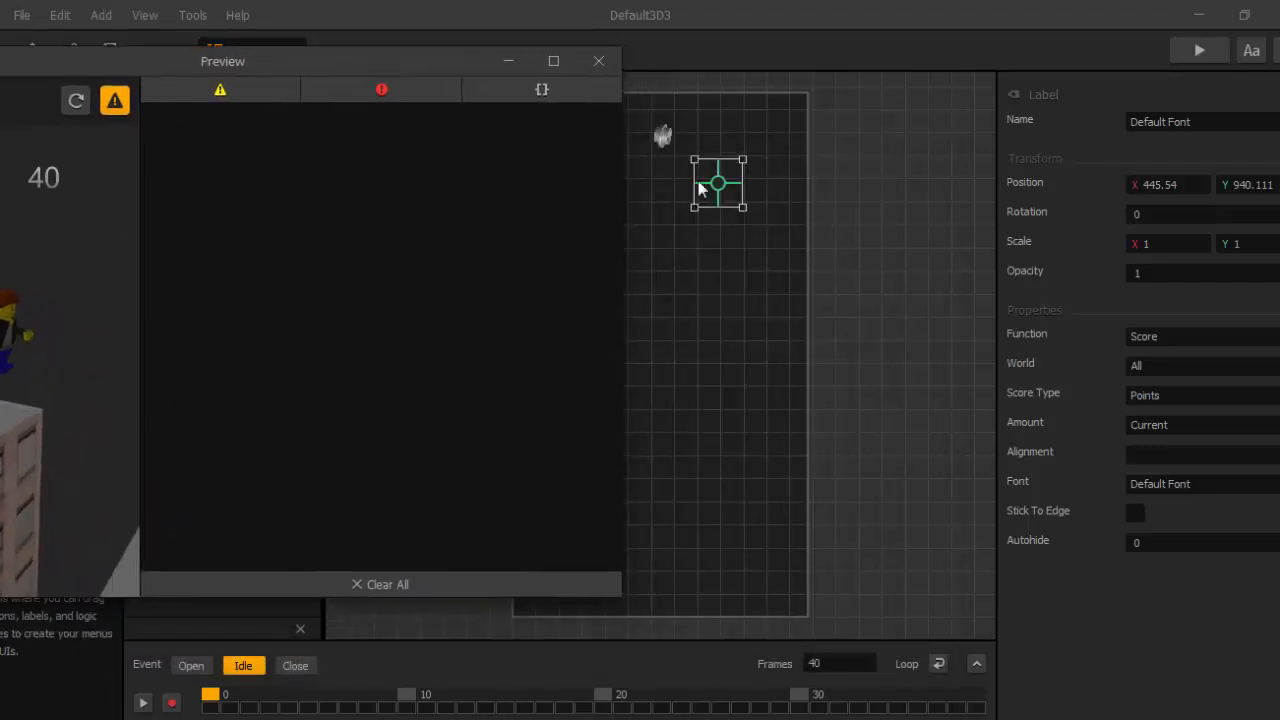
pyautogui.moveTo(720, 190); pyautogui.dragTo(707, 185)
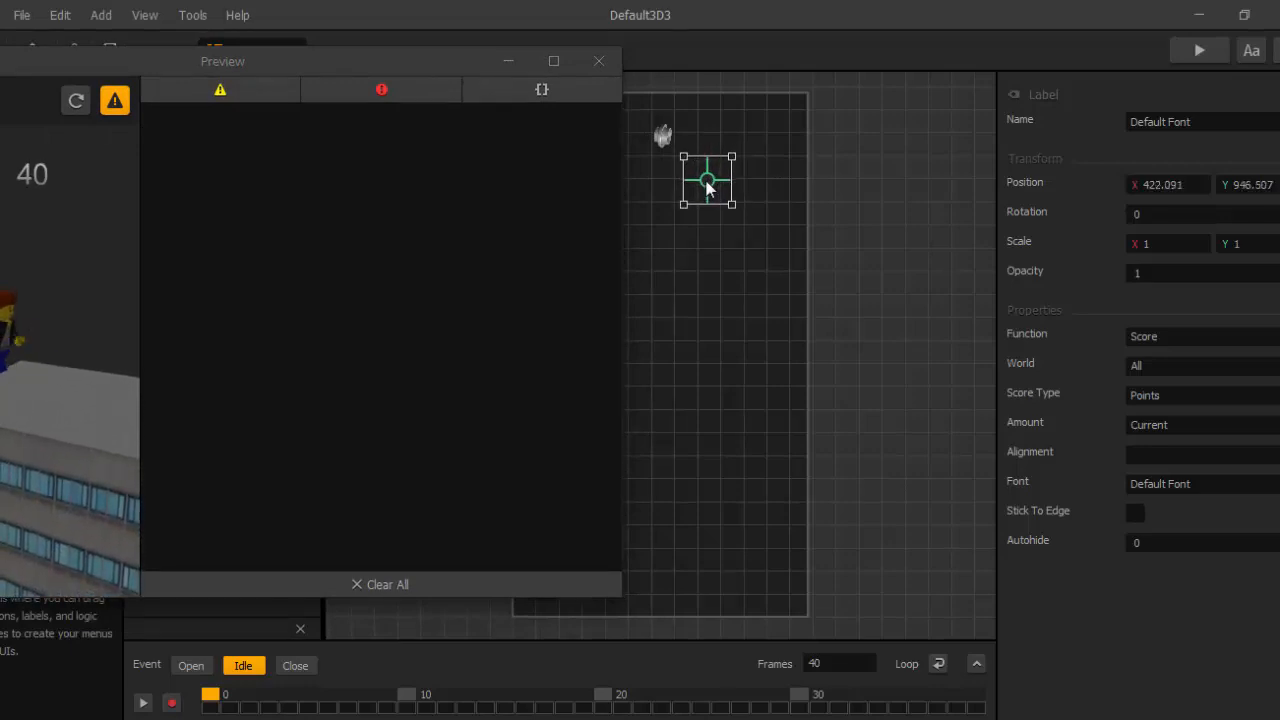
pyautogui.moveTo(446, 57); pyautogui.dragTo(673, 67)
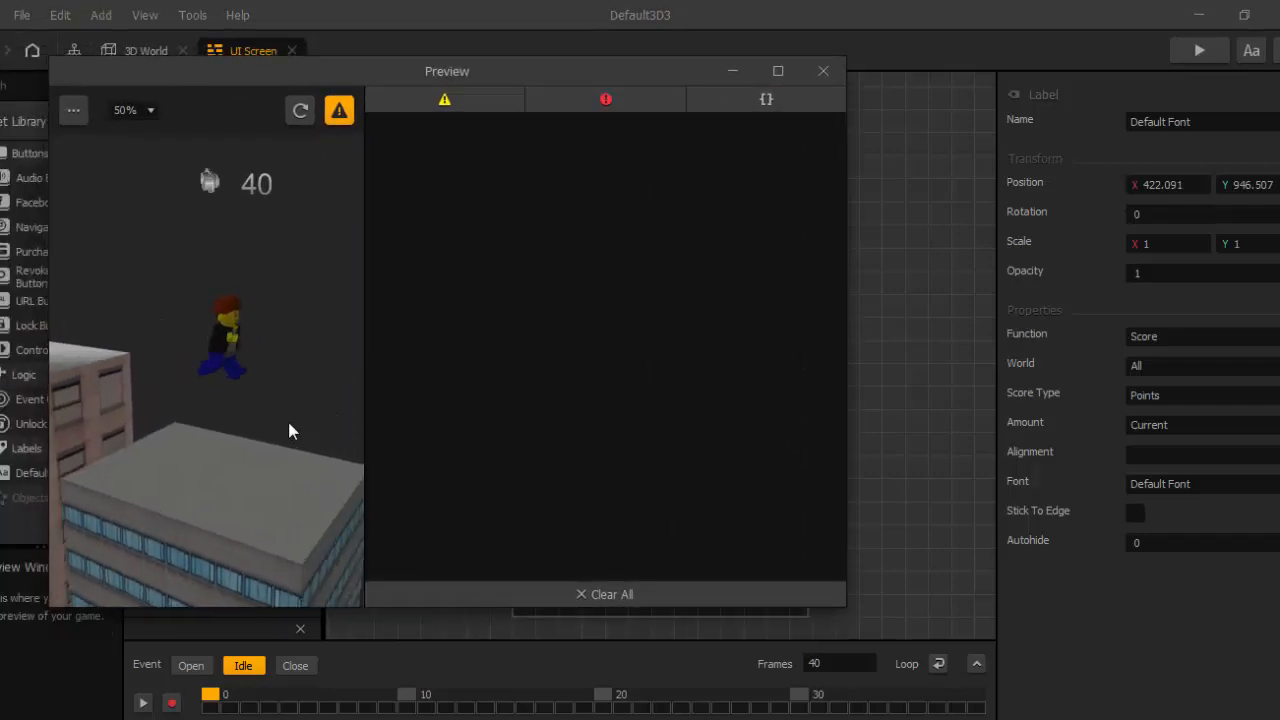
pyautogui.moveTo(634, 70); pyautogui.dragTo(536, 51)
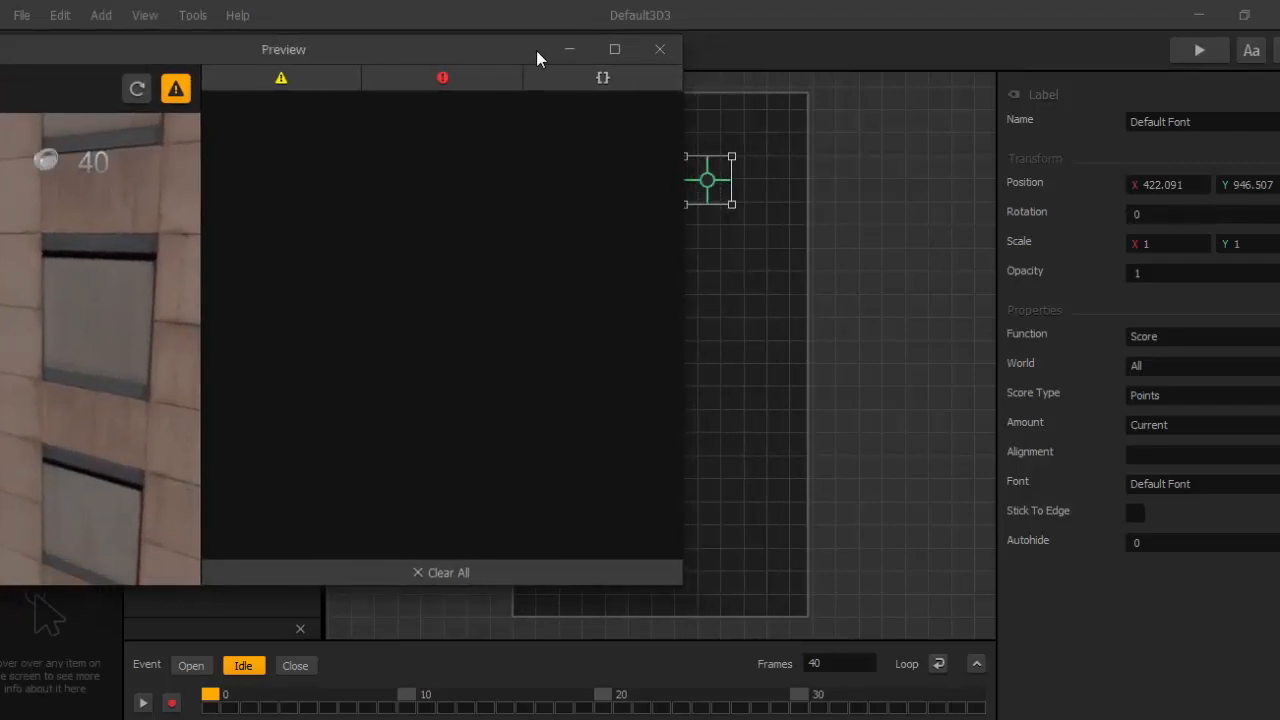
pyautogui.click(716, 187)
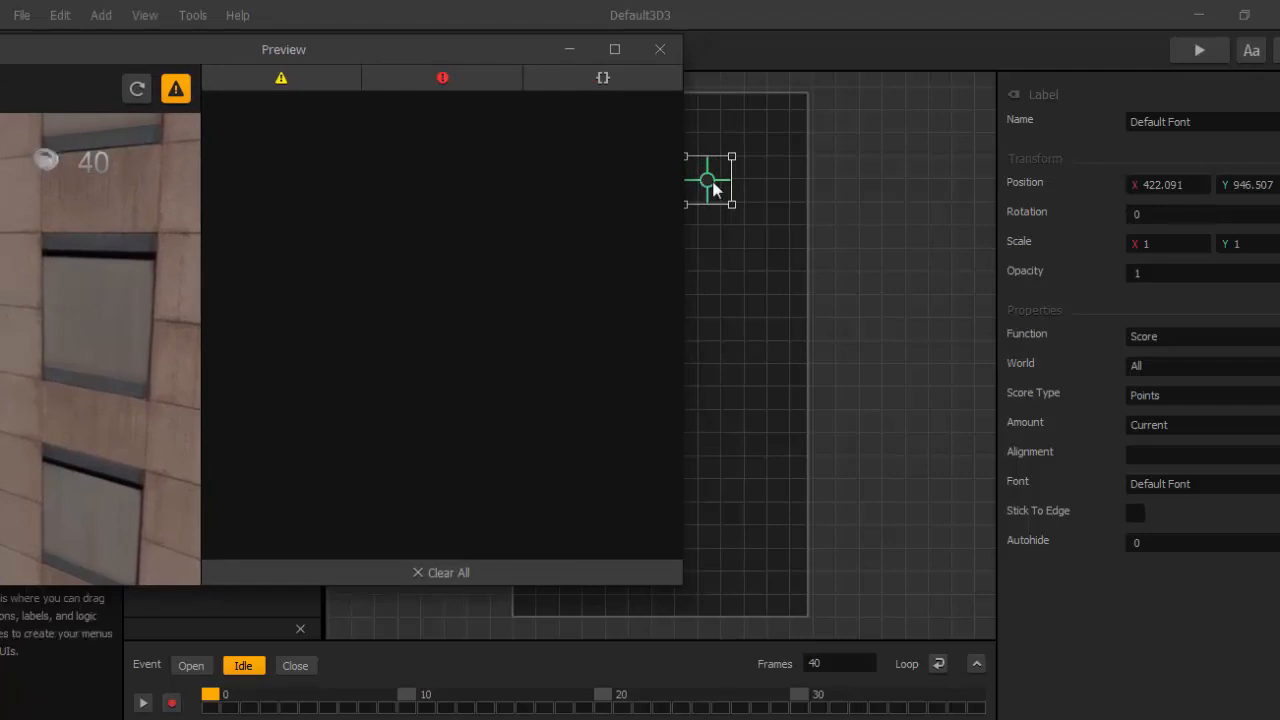
pyautogui.moveTo(714, 187); pyautogui.dragTo(714, 187)
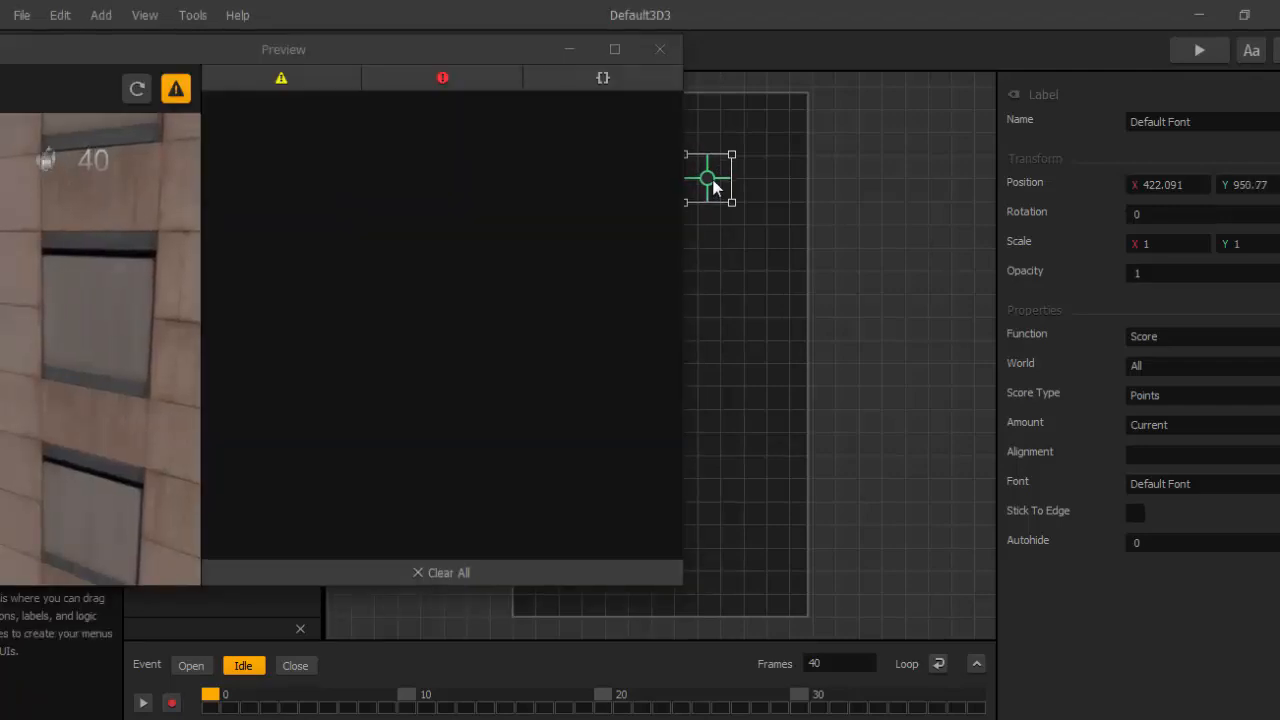
pyautogui.moveTo(523, 51); pyautogui.dragTo(817, 89)
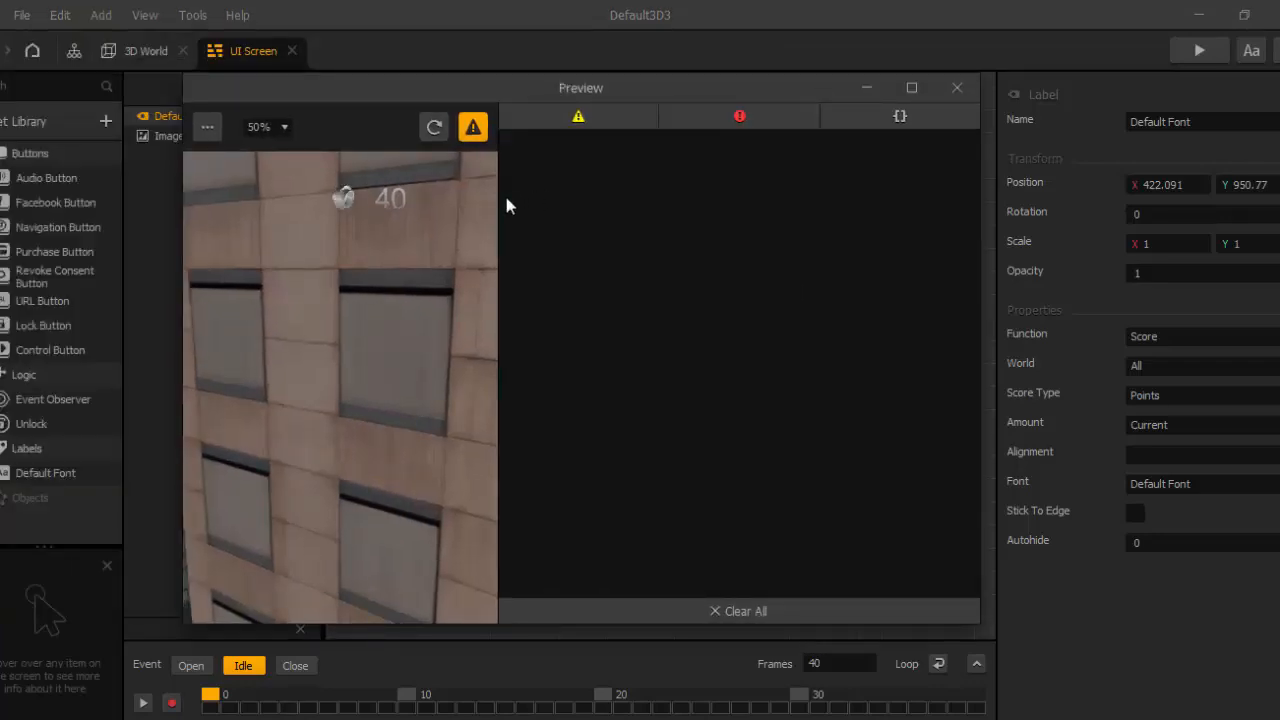
pyautogui.click(957, 88)
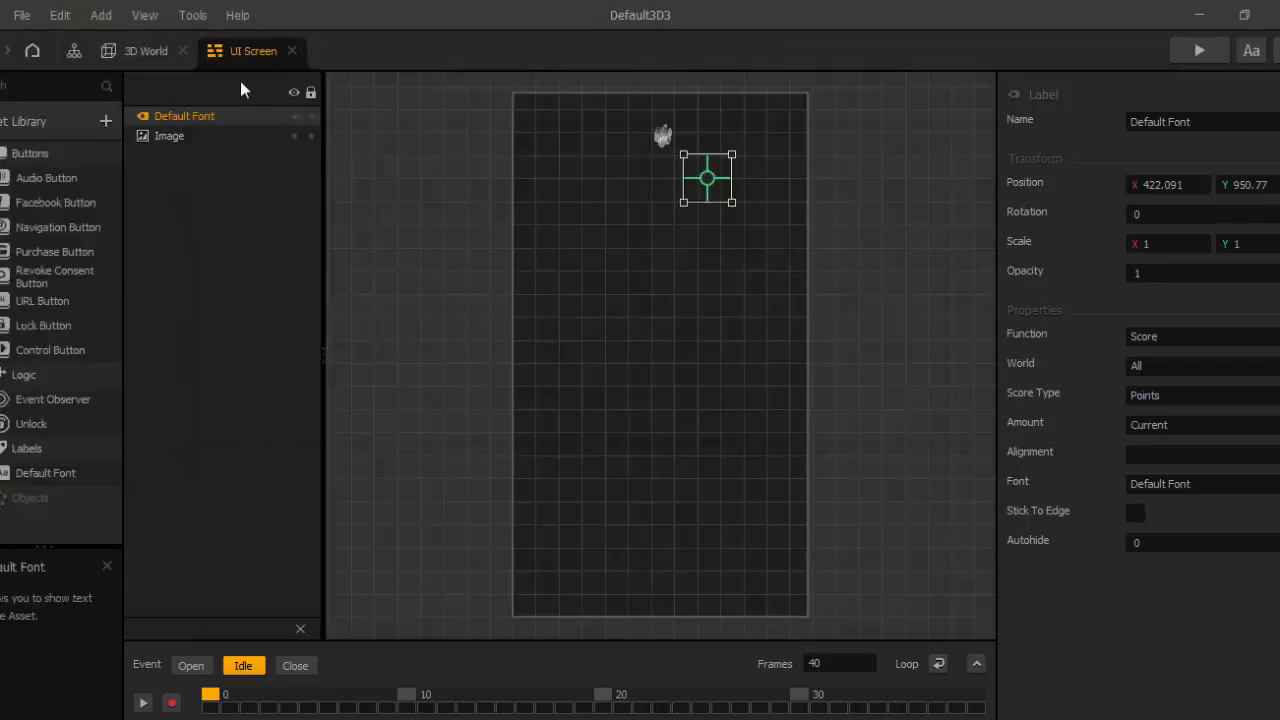
# - Duplicate the Point asset in the 3D World and rename the original used in the level as Silver Coin
pyautogui.click(146, 51)
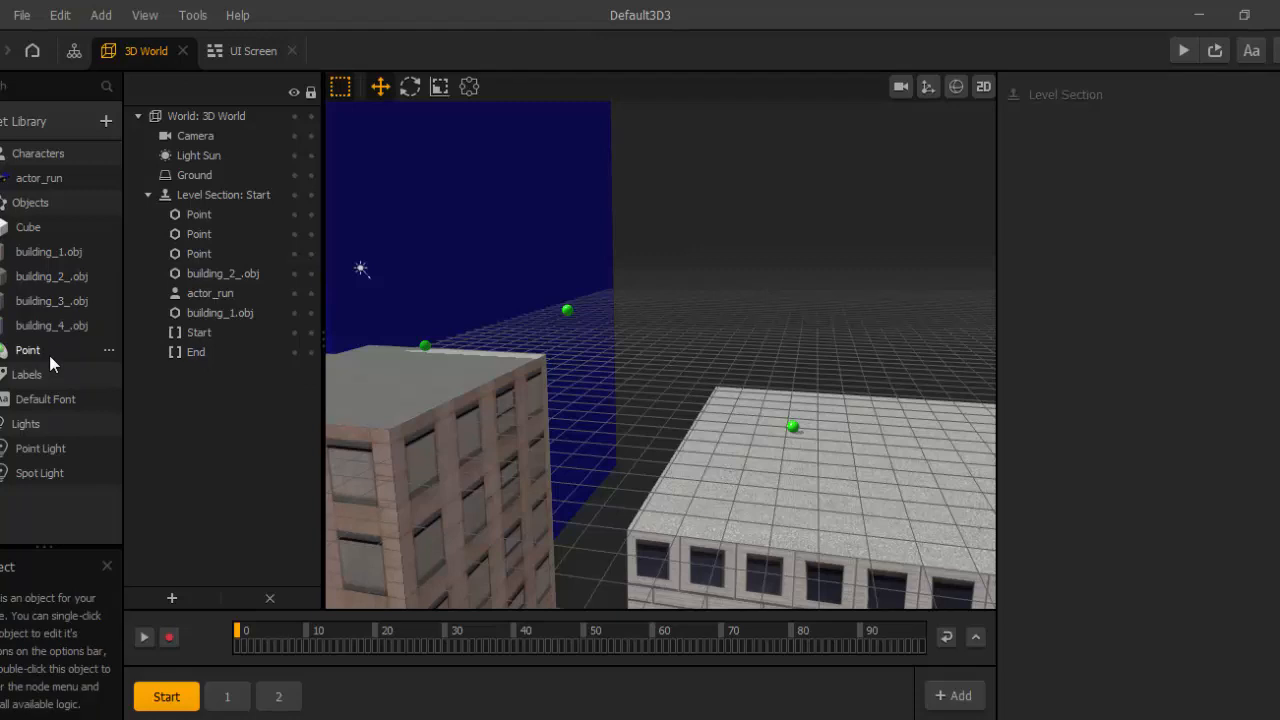
pyautogui.click(110, 351)
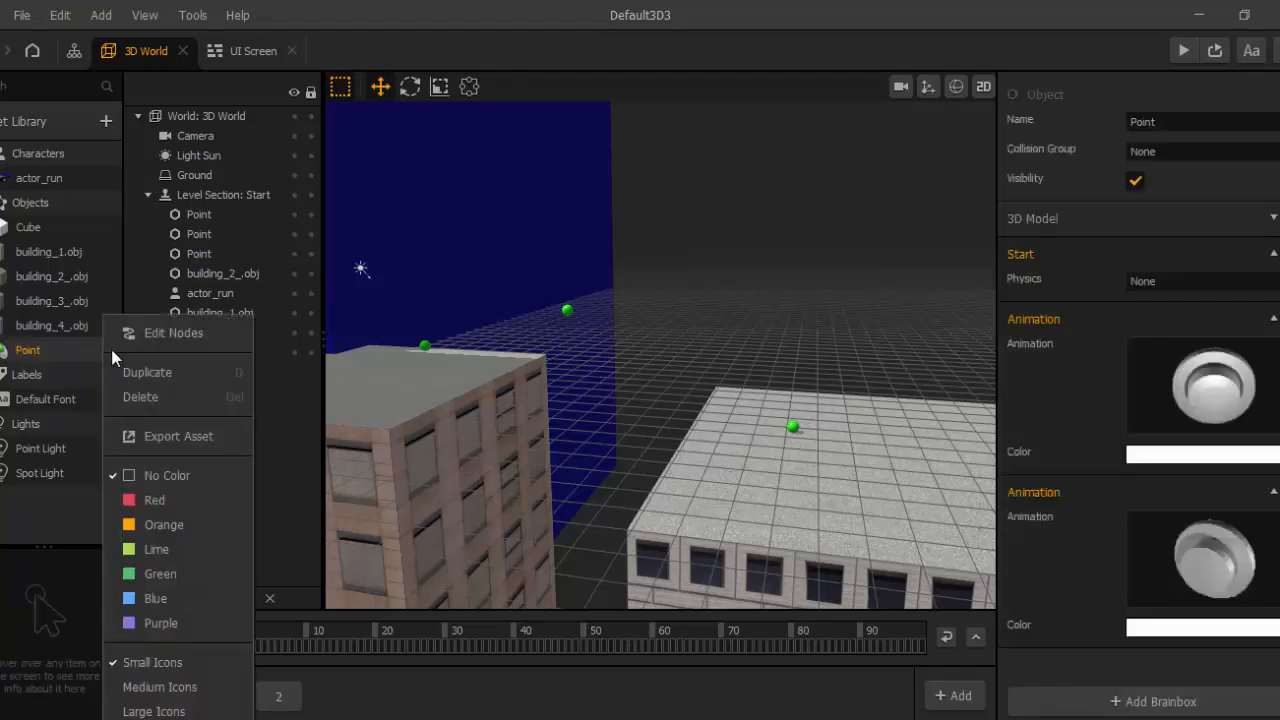
pyautogui.click(60, 351)
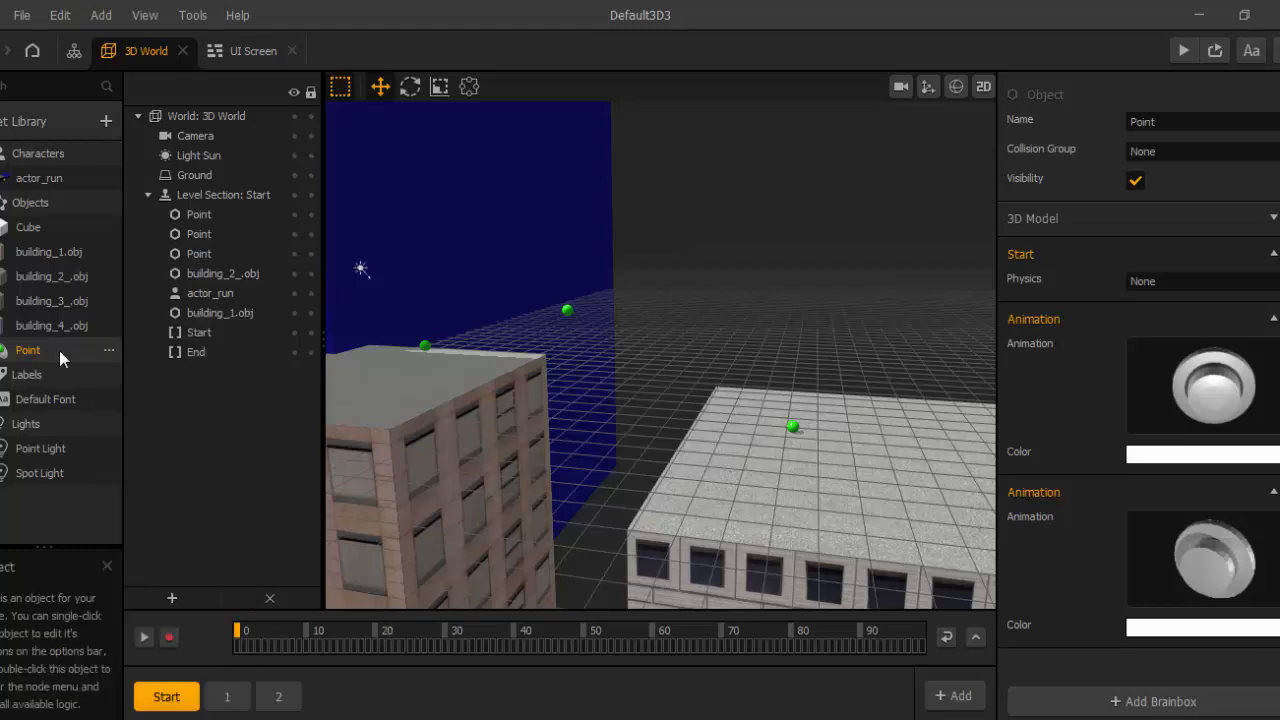
pyautogui.hotkey('ctrl', 'd')
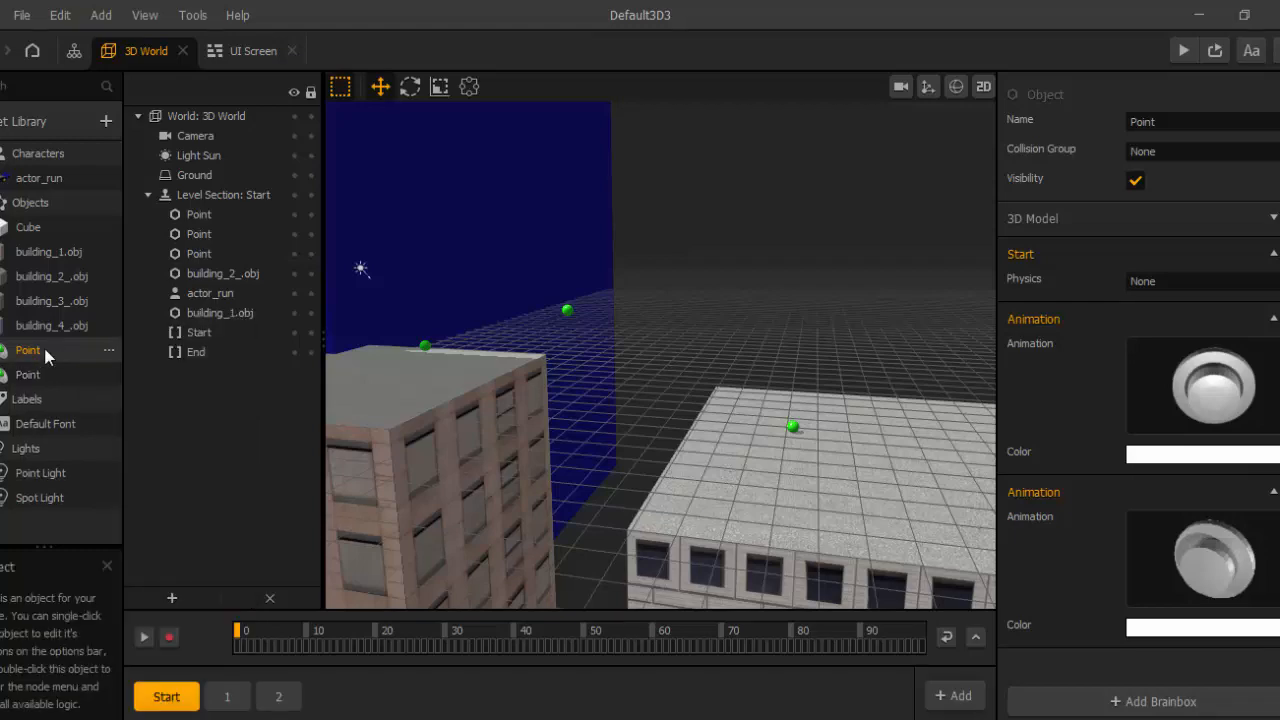
pyautogui.click(1160, 121)
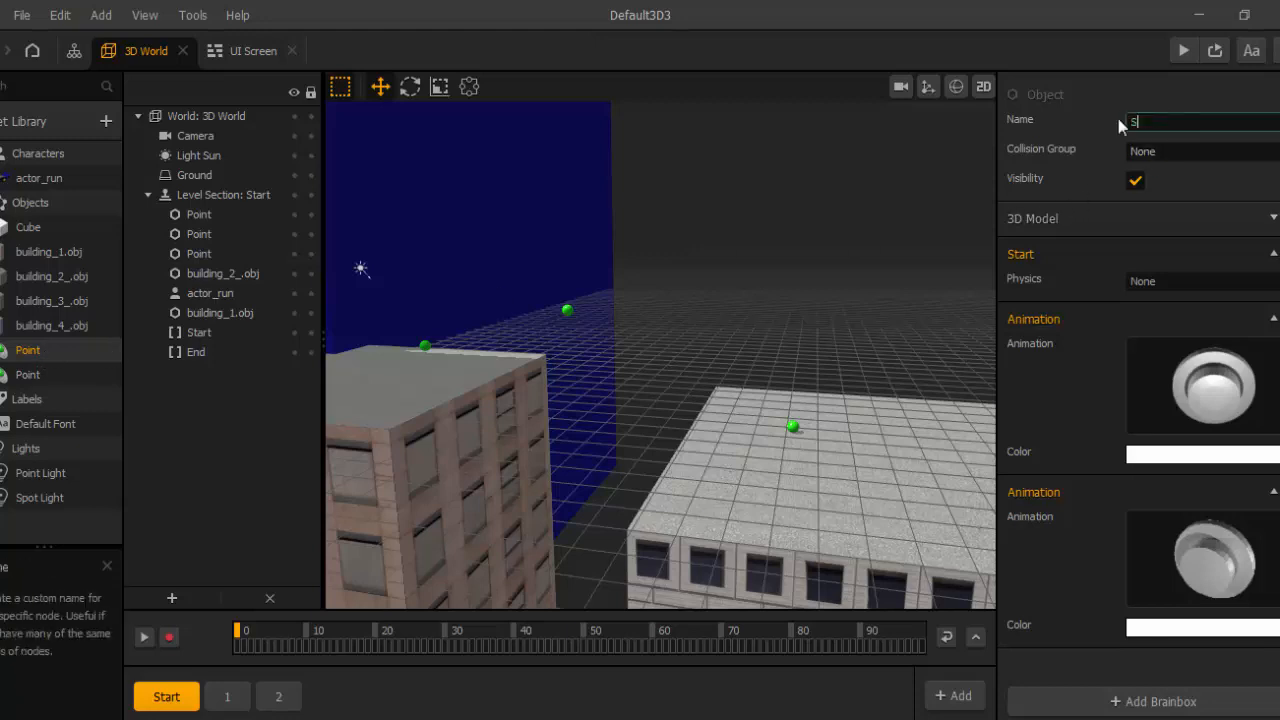
pyautogui.write('Silver Coin')
pyautogui.click(1103, 150)
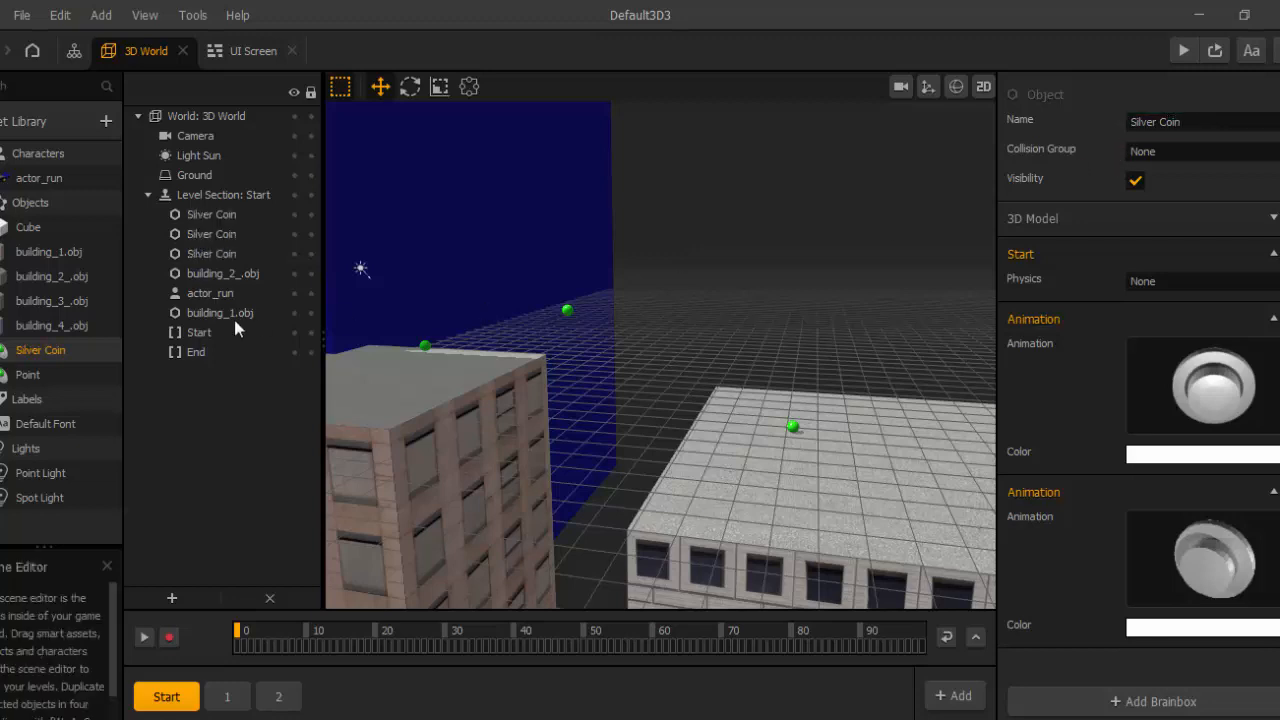
# - Rename the duplicated Point asset as Gold Coin
pyautogui.click(41, 382)
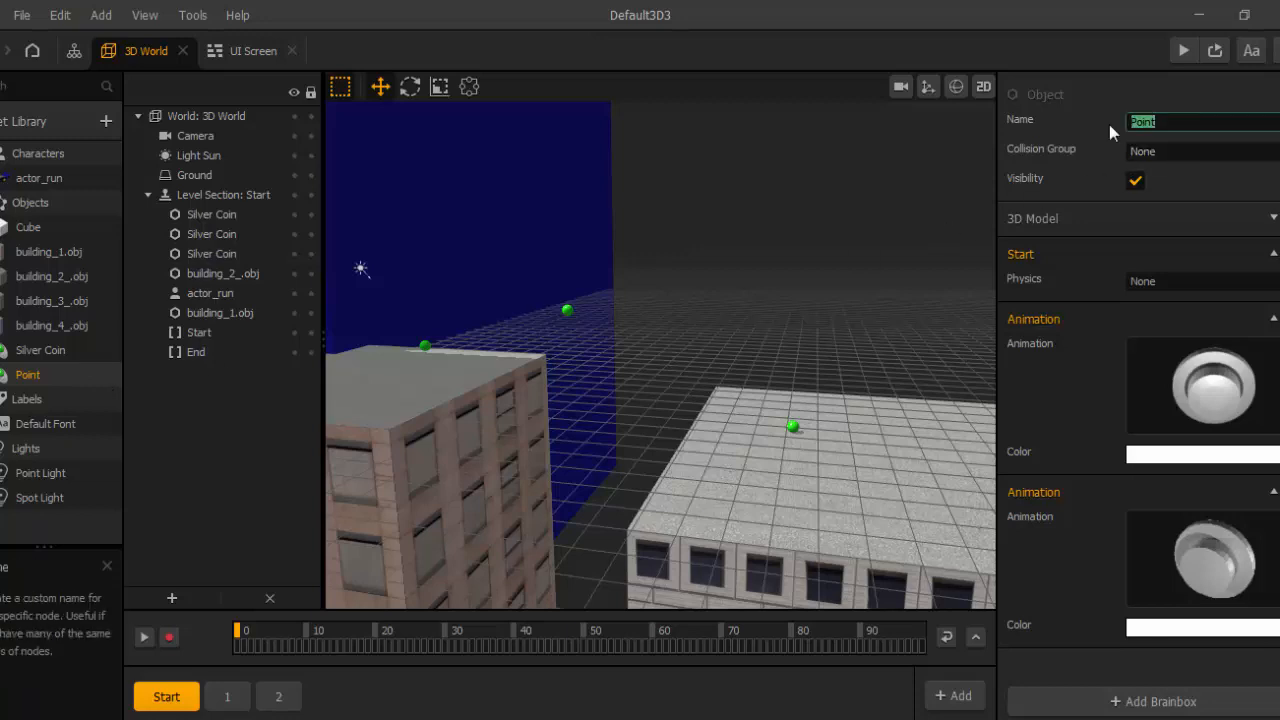
pyautogui.write('Gold Coin')
pyautogui.press('Return')
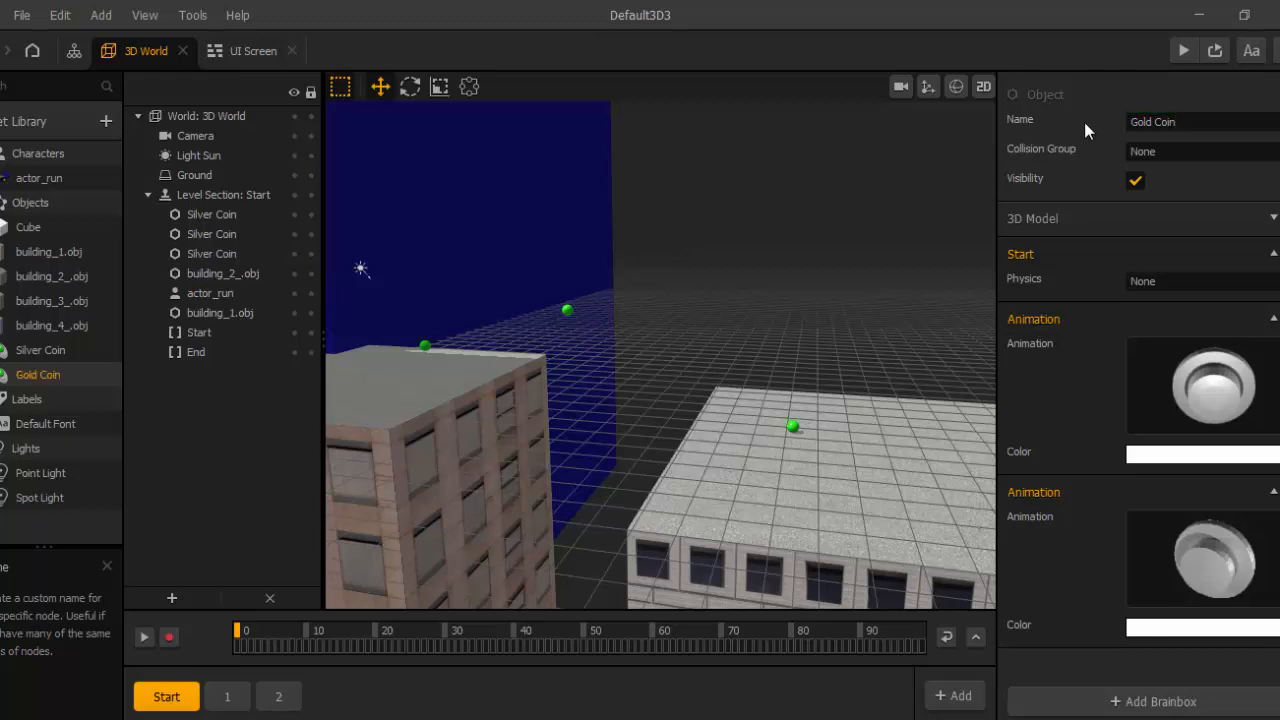
# - Enable Billboard on the Animation node connected to Start in the Gold Coin's node map and preview the game
pyautogui.rightClick(104, 373)
pyautogui.click(162, 333)
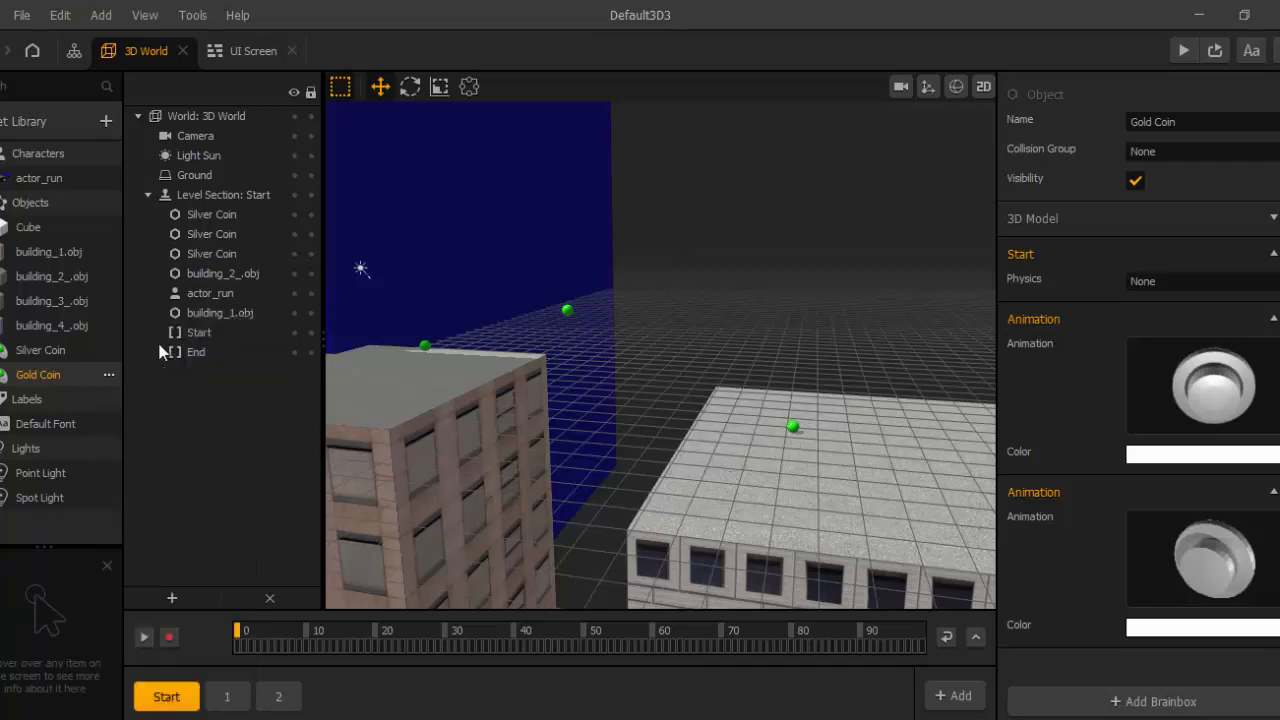
pyautogui.click(430, 240)
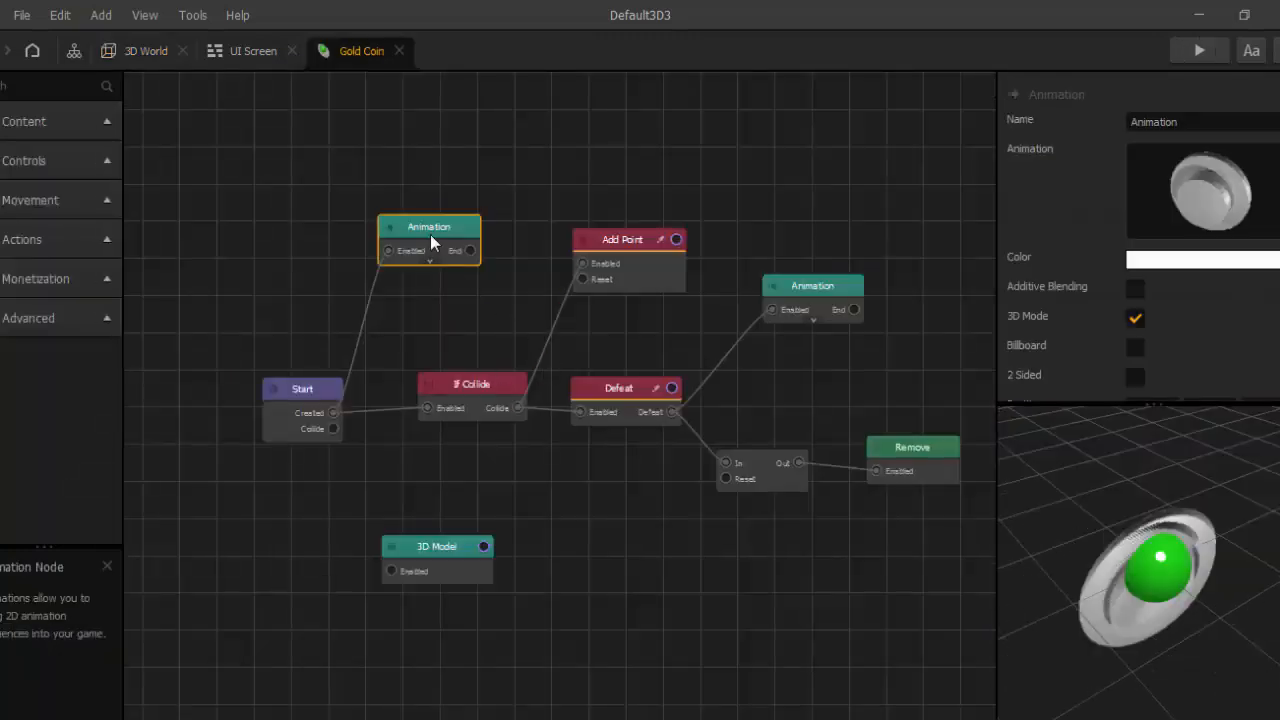
pyautogui.click(1141, 346)
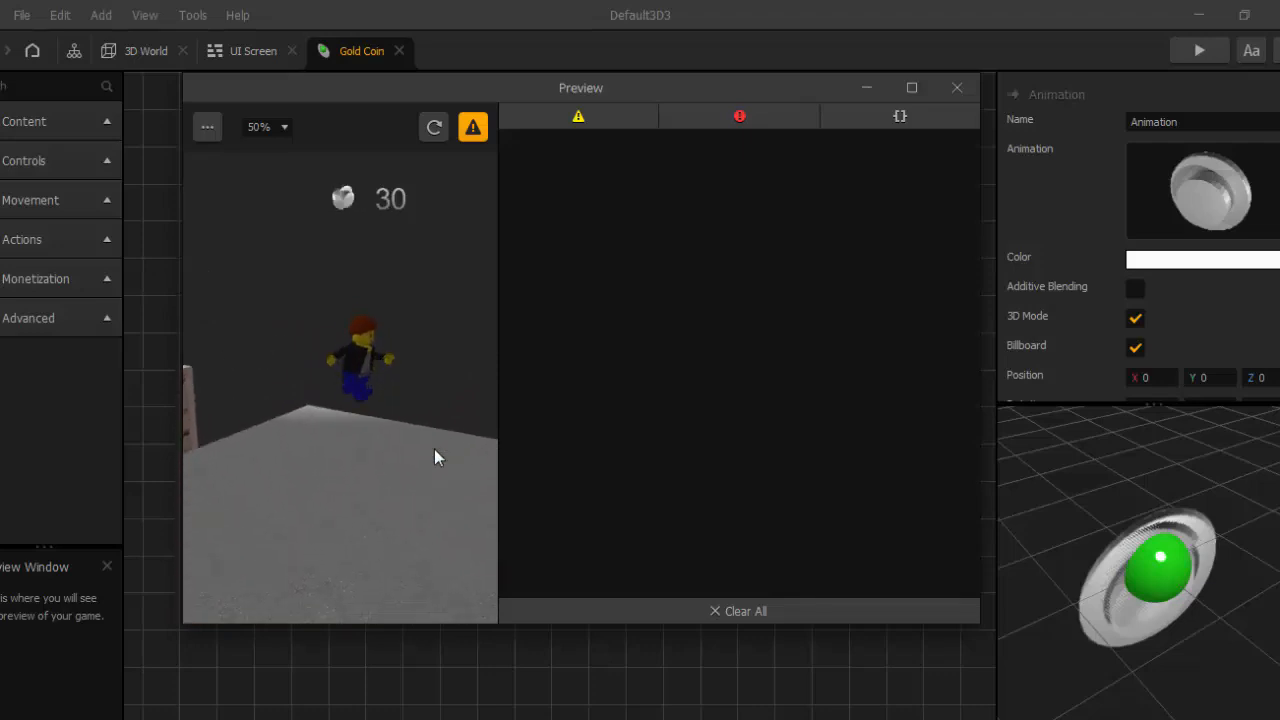
pyautogui.click(962, 89)
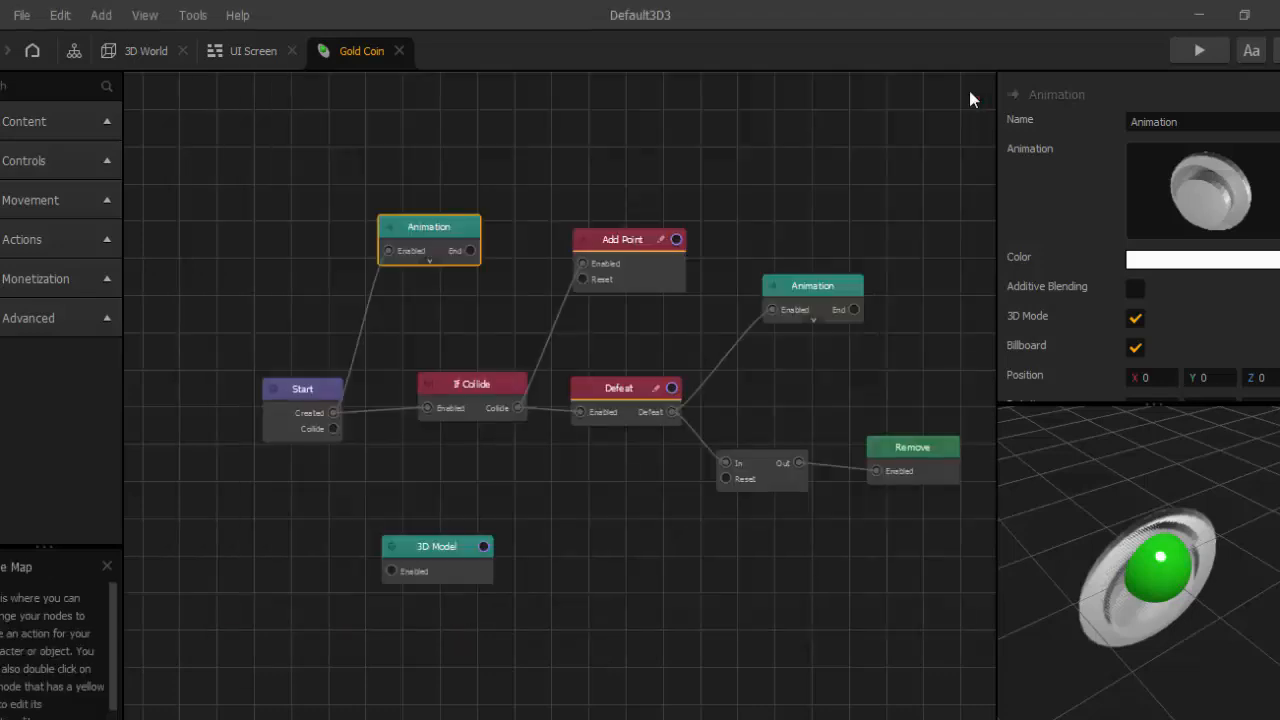
pyautogui.scroll(-2, 494, 236)
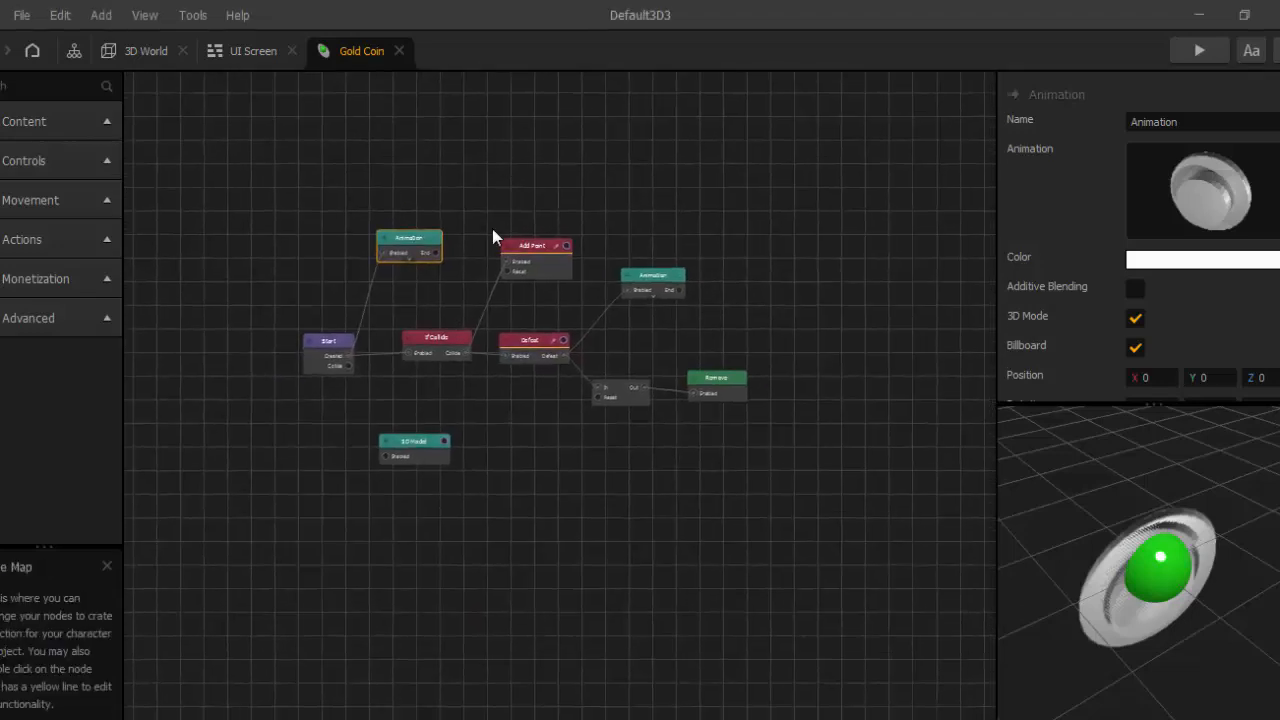
# - Set the Add Point node's amount to 100 in the Gold Coin's node map
pyautogui.scroll(1, 463, 265)
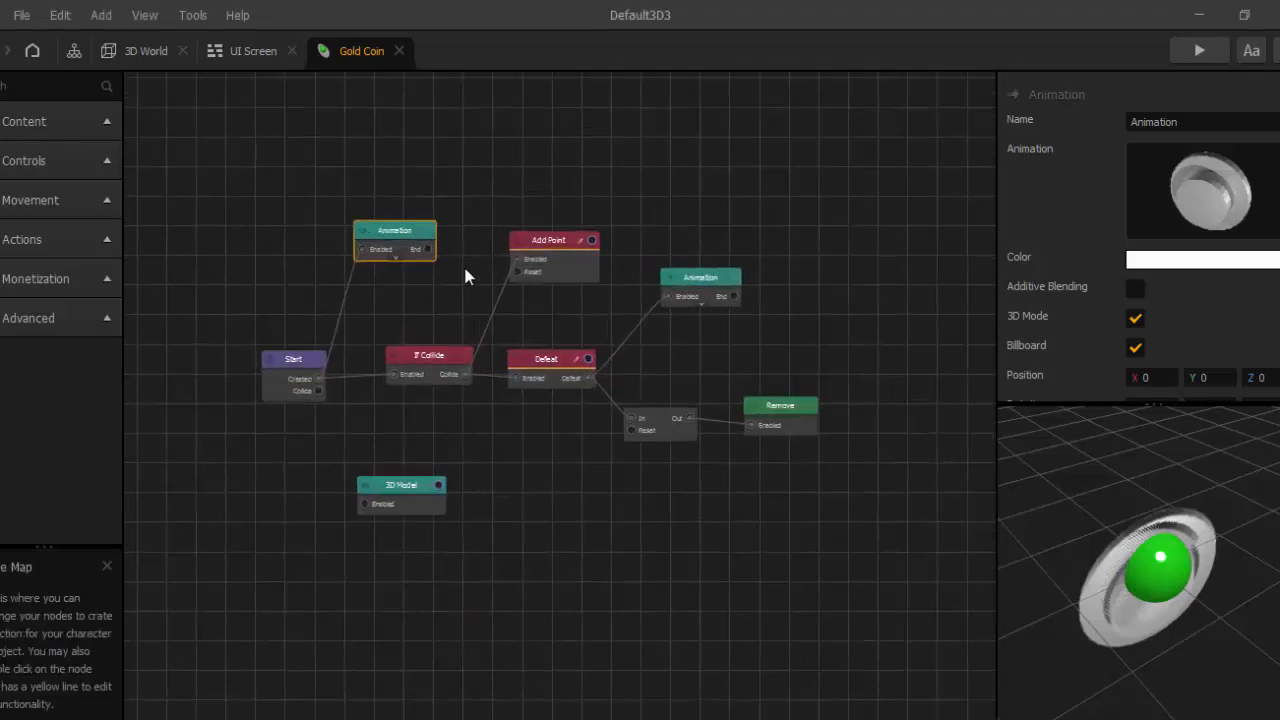
pyautogui.click(537, 258)
pyautogui.moveTo(1167, 151)
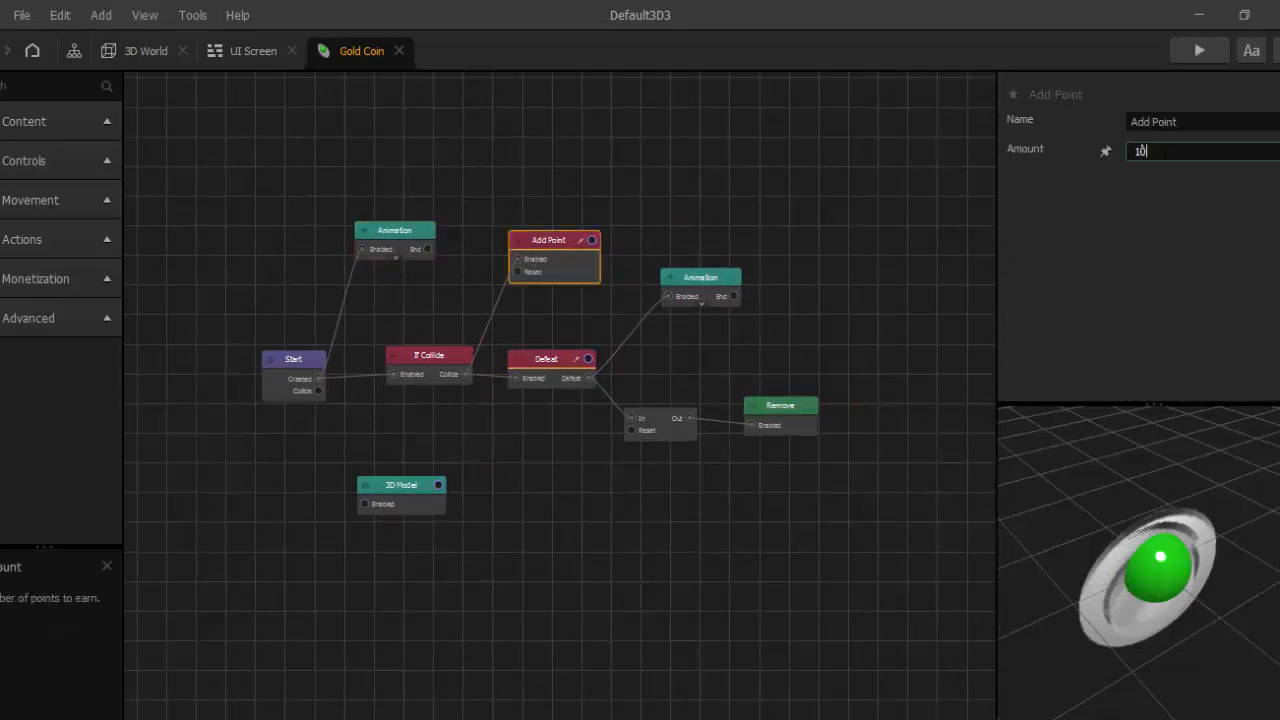
pyautogui.write('0')
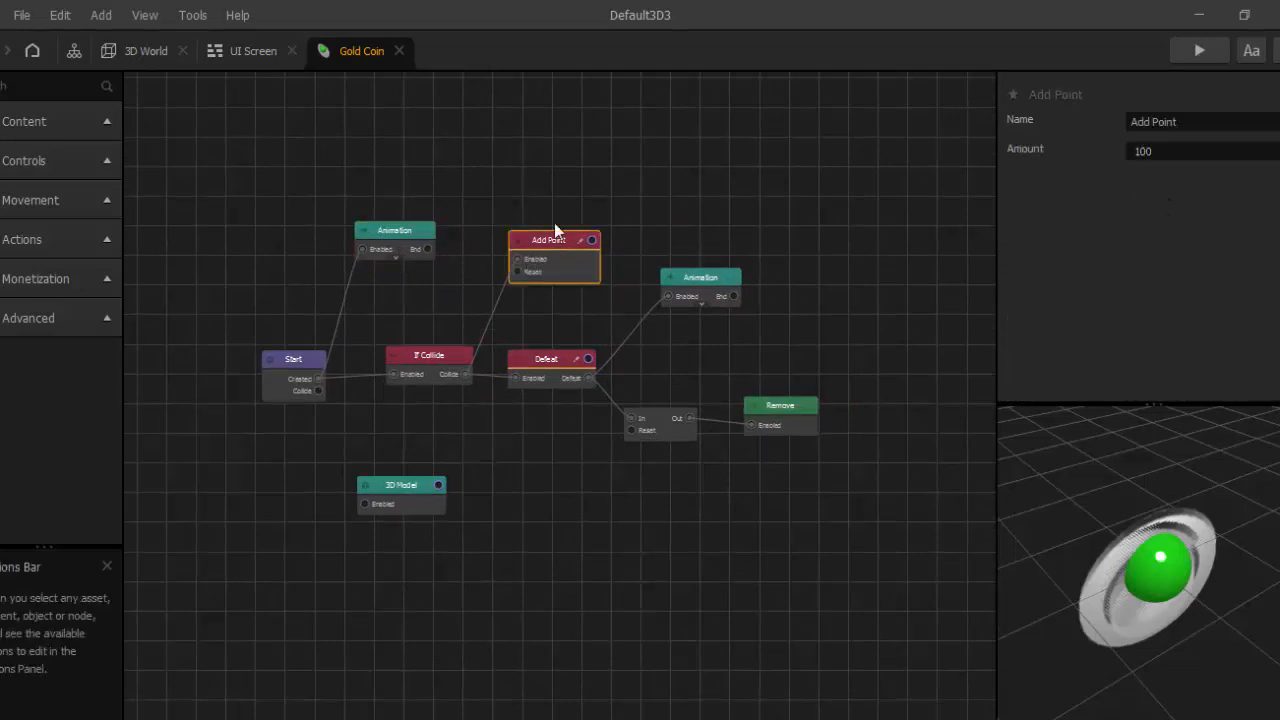
# - Replace the silver images in the Animation node connected to Start with the gold coin image sequence, after checking the existing animation settings
pyautogui.click(383, 235)
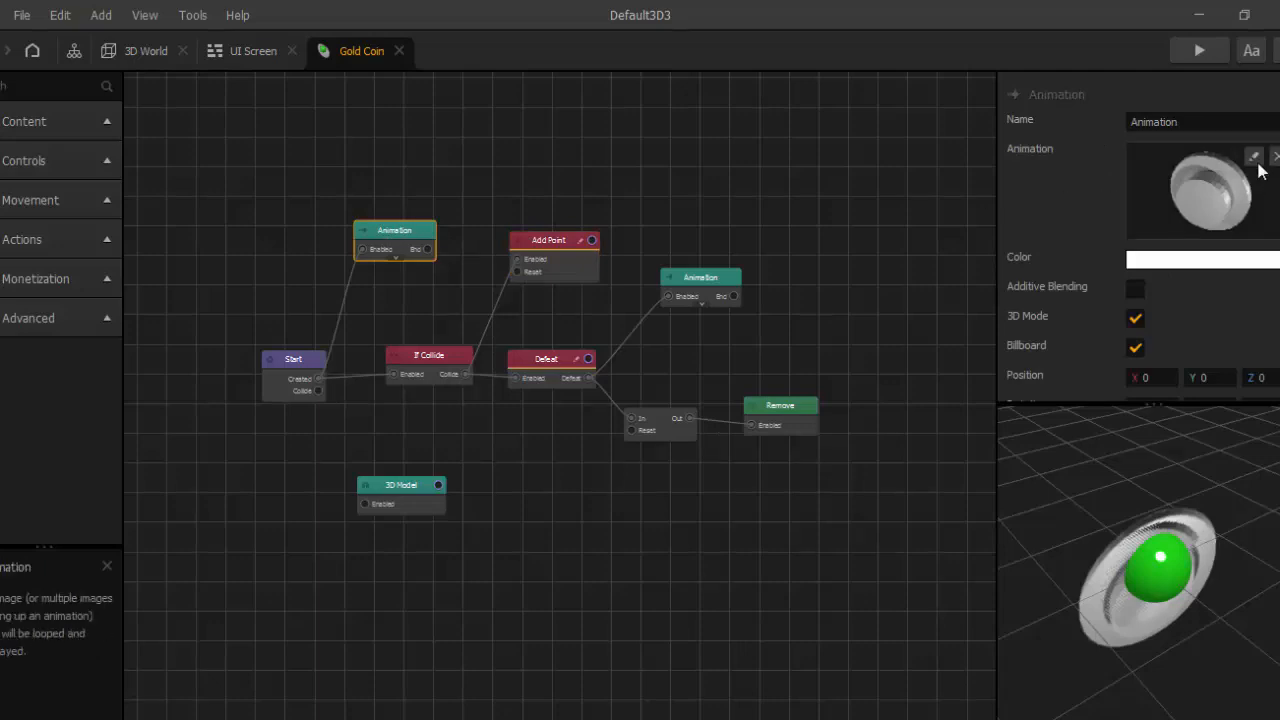
pyautogui.scroll(-2, 1240, 228)
pyautogui.scroll(2, 1240, 228)
pyautogui.click(1256, 158)
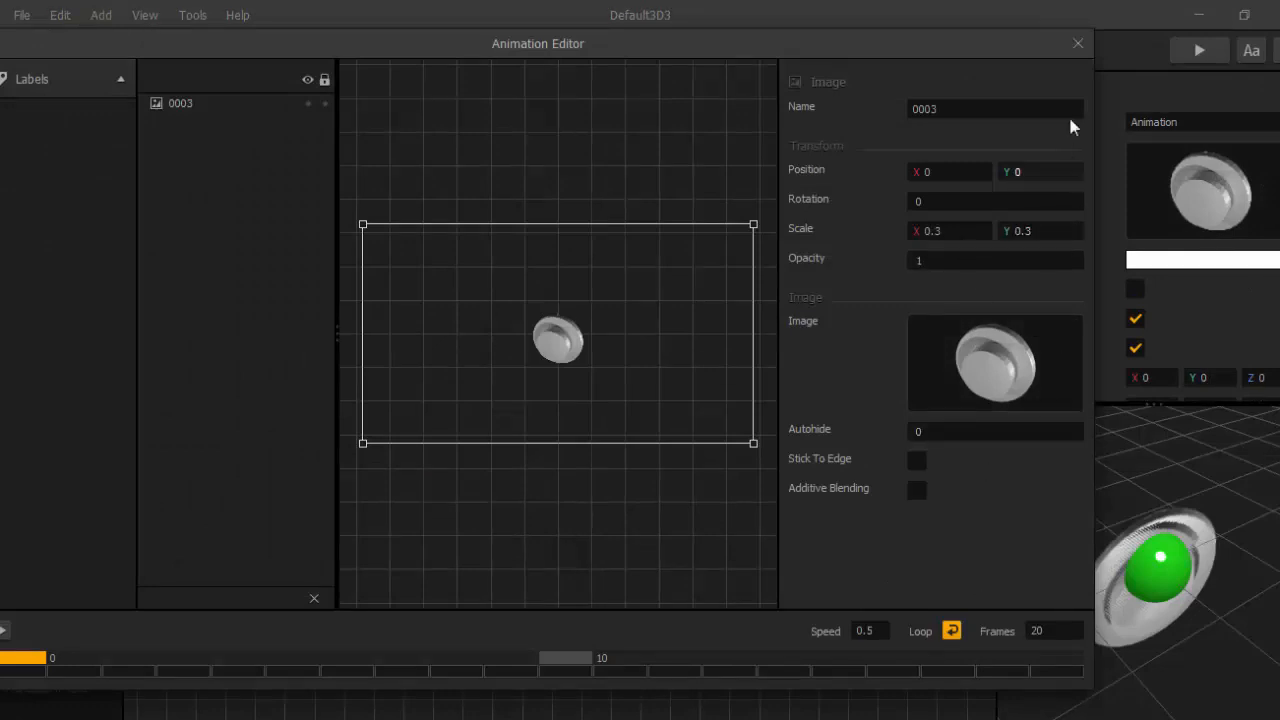
pyautogui.click(1078, 43)
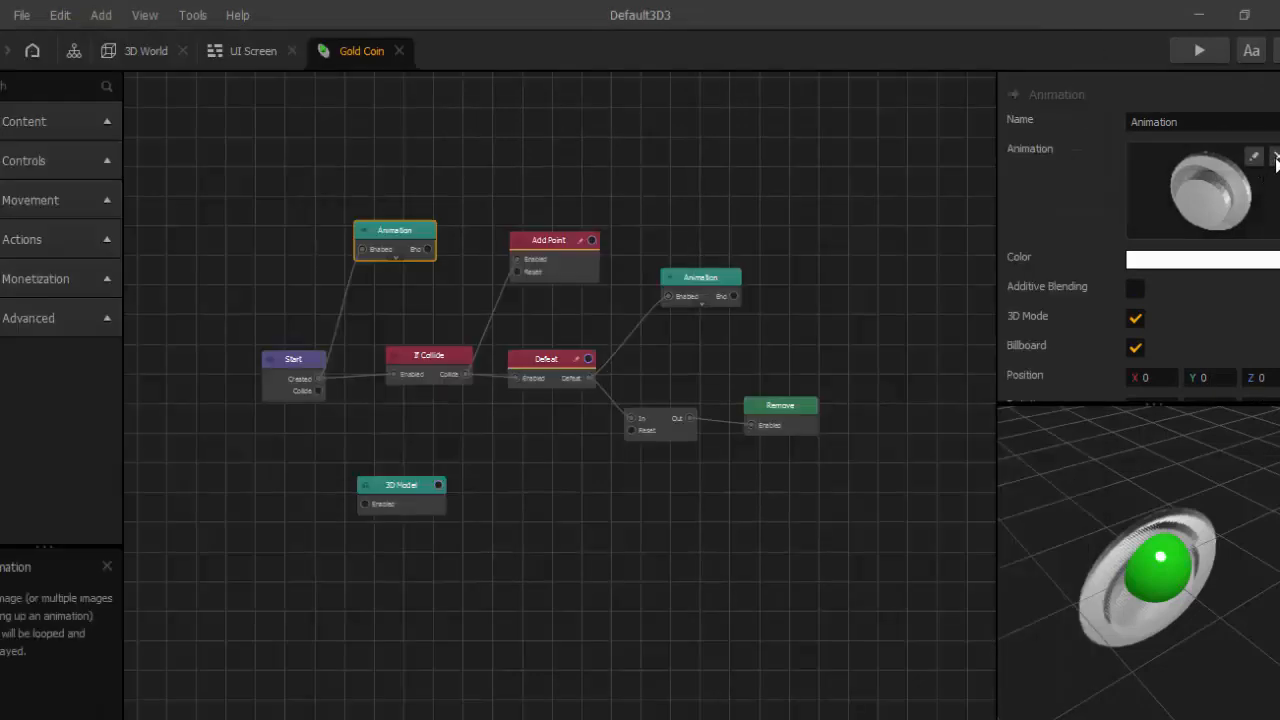
pyautogui.click(1275, 157)
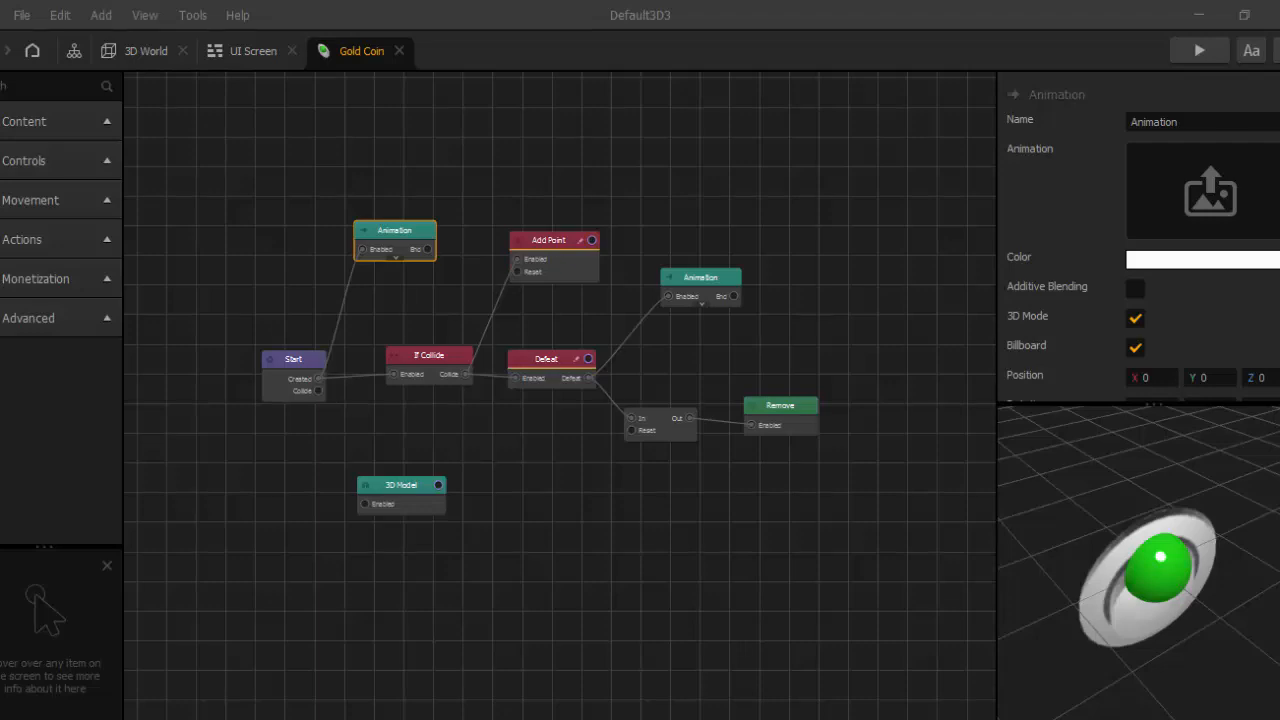
pyautogui.moveTo(1279, 290); pyautogui.dragTo(1176, 212)
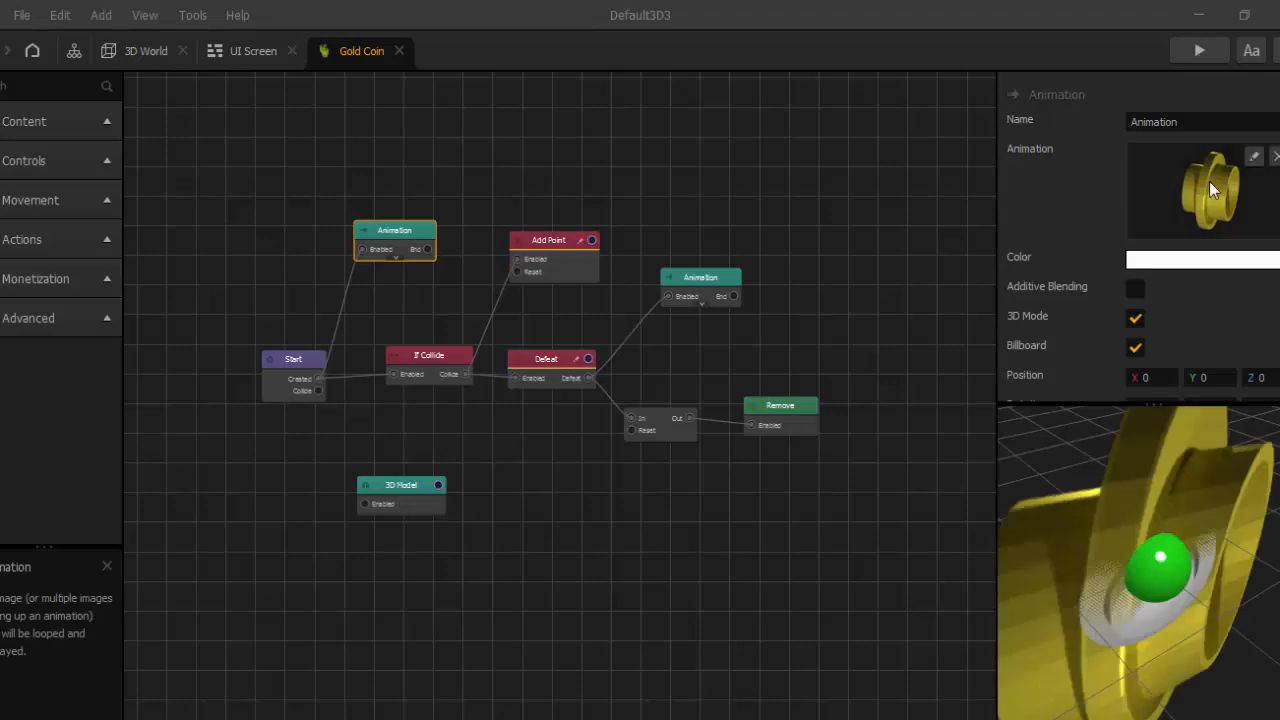
# - Set the playback speed of the gold coin's Start animation to 0.5 in the Animation Editor
pyautogui.click(1254, 156)
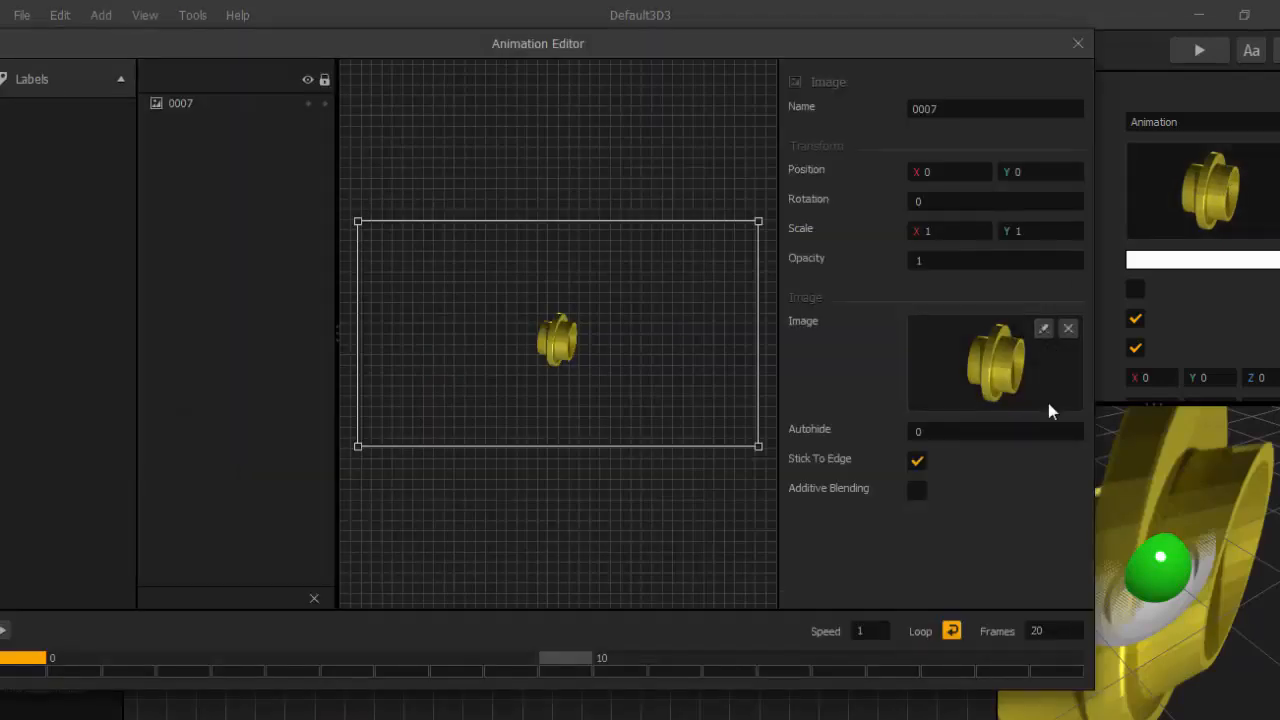
pyautogui.click(861, 630)
pyautogui.press('BackSpace')
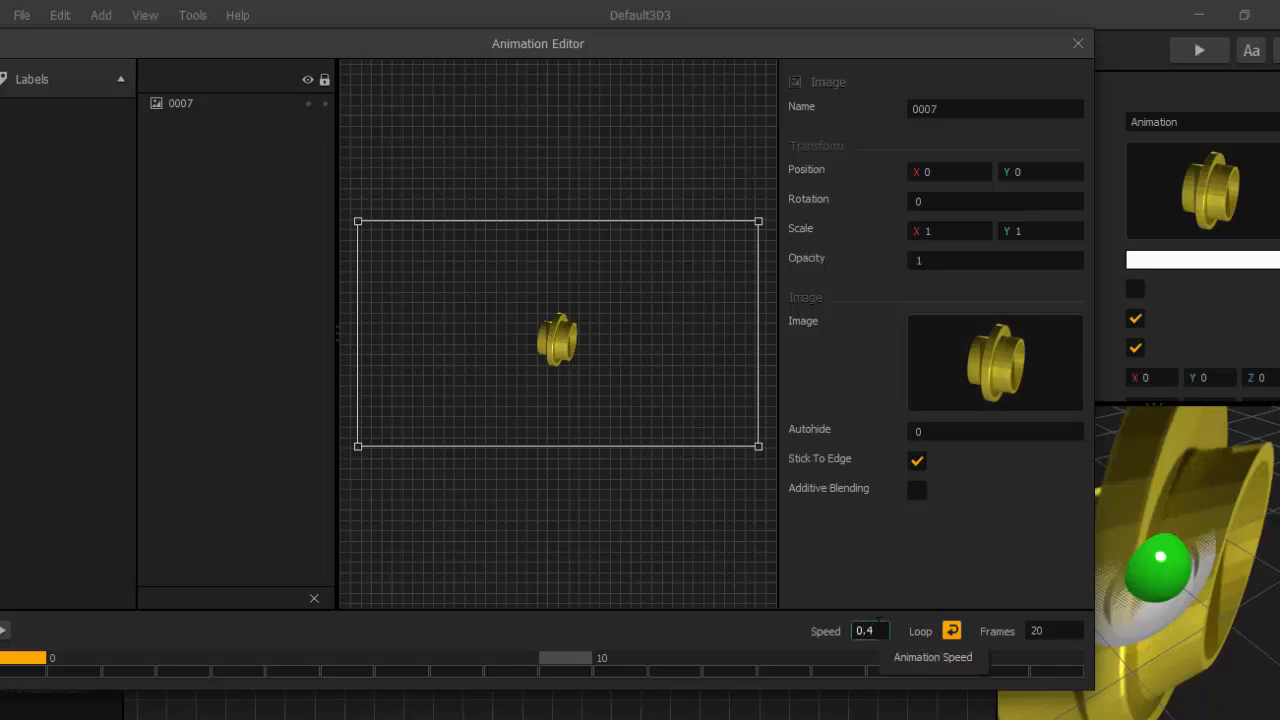
pyautogui.write('0.4')
pyautogui.press('BackSpace')
pyautogui.write('5')
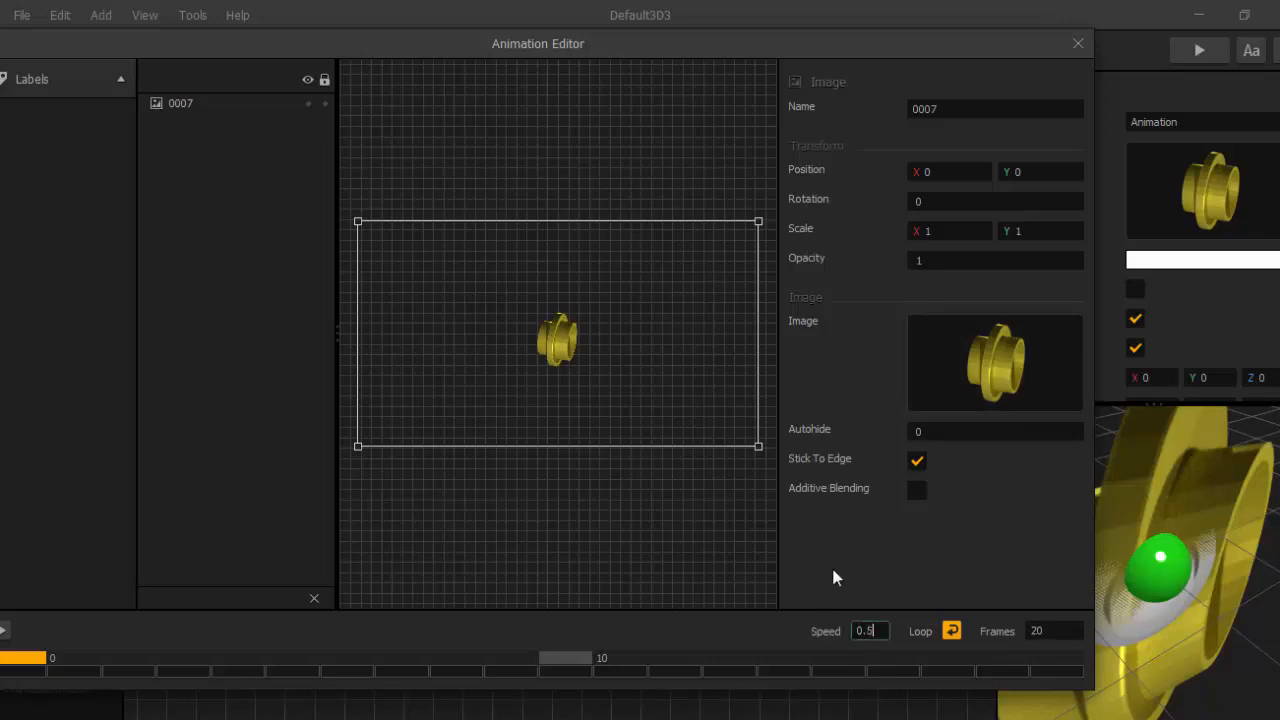
pyautogui.click(886, 483)
# - Scale the gold coin's animation image to 0.3 in X and Y and close the Animation Editor
pyautogui.click(930, 231)
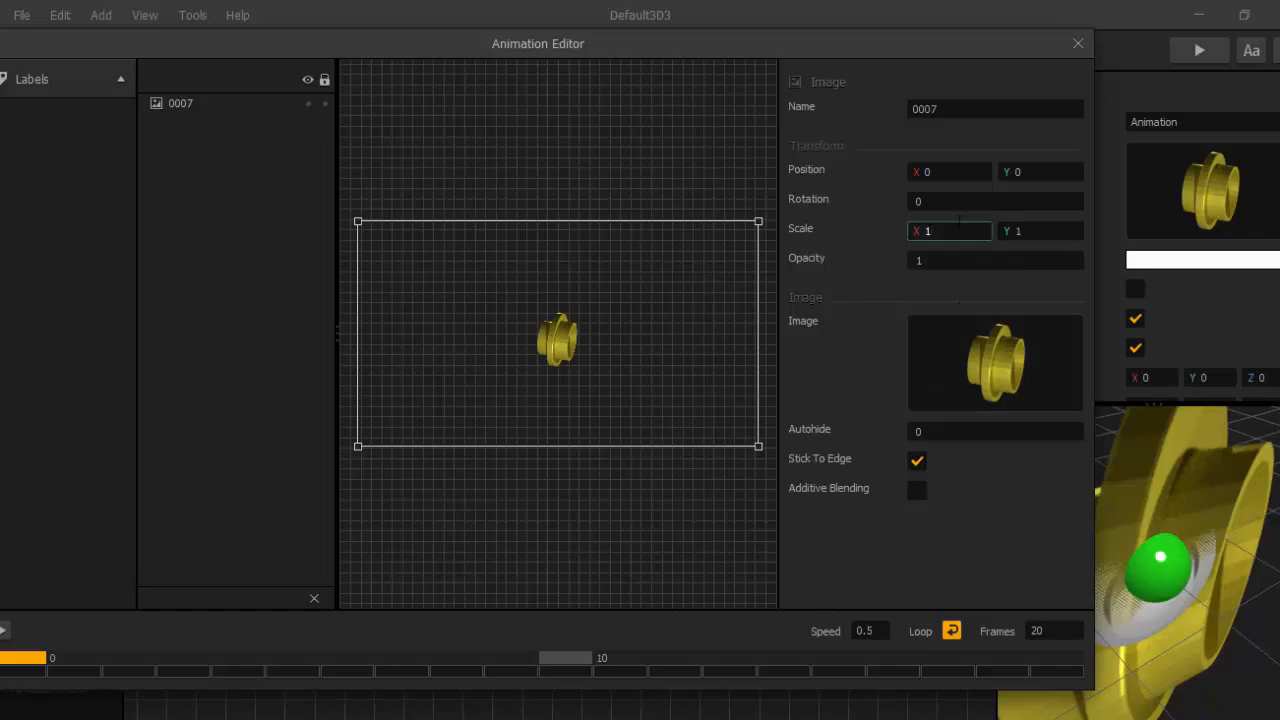
pyautogui.write('0.3')
pyautogui.press('Tab')
pyautogui.write('0')
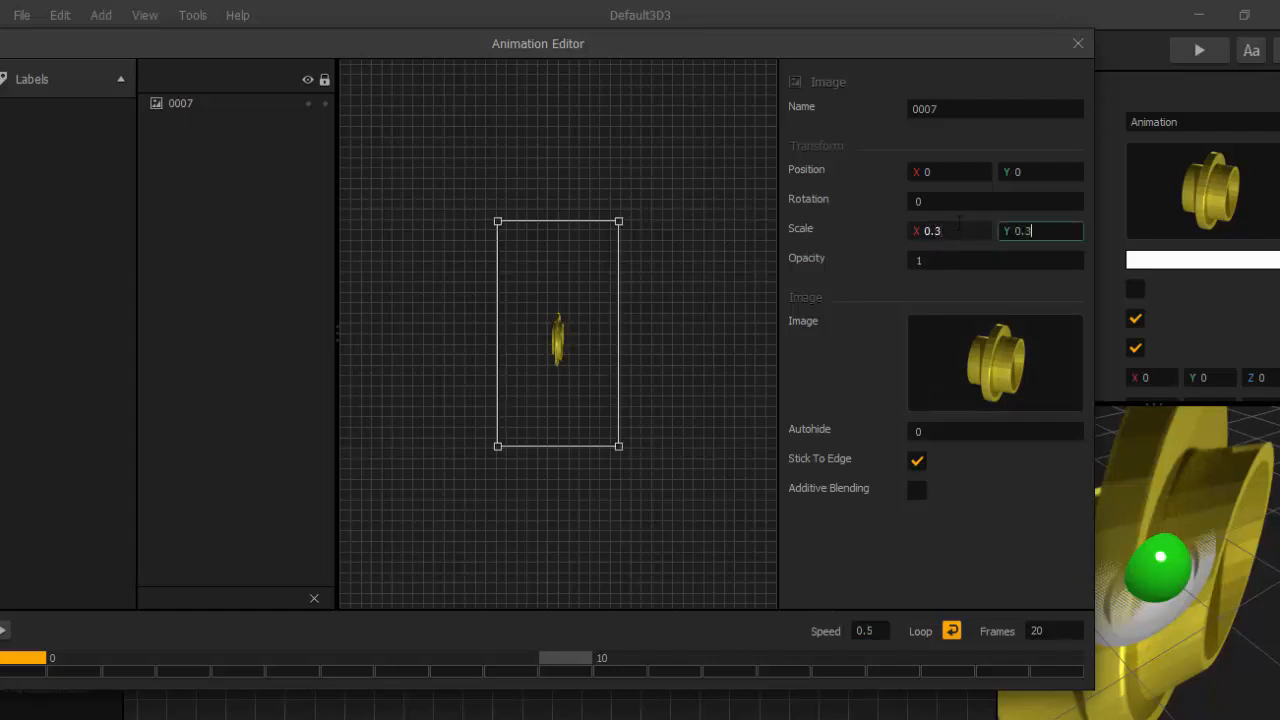
pyautogui.click(851, 362)
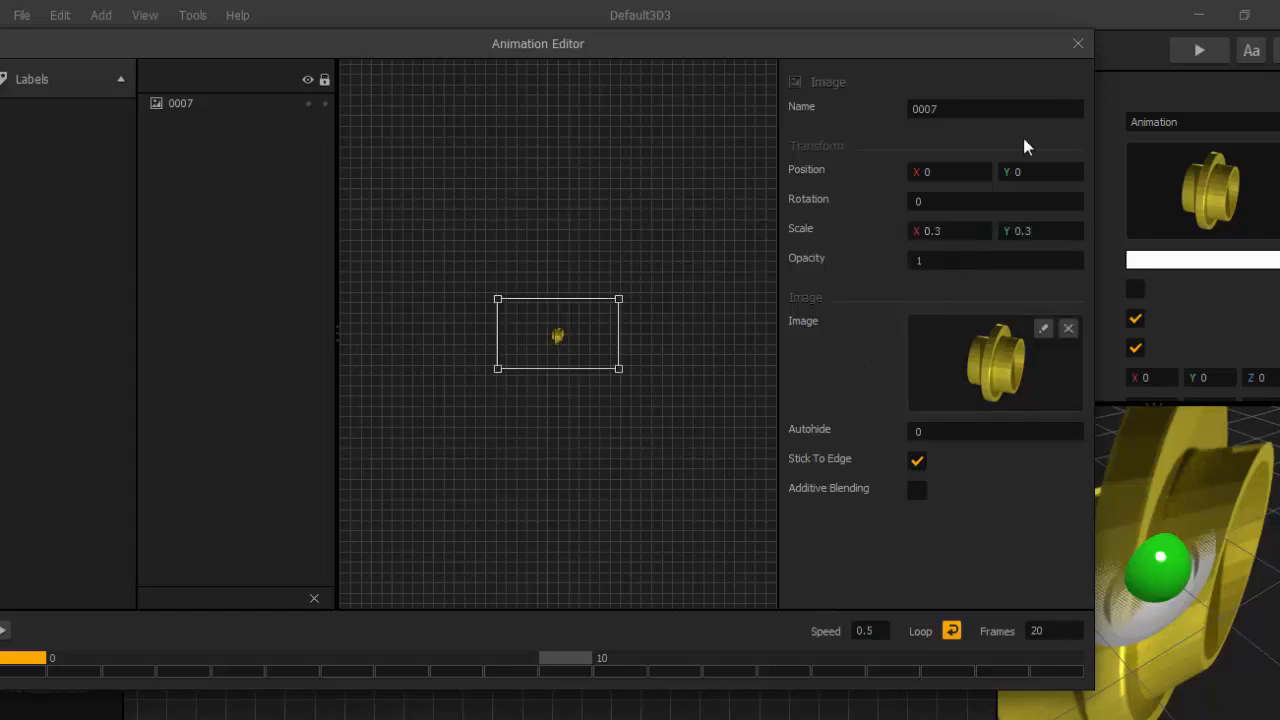
pyautogui.click(1077, 46)
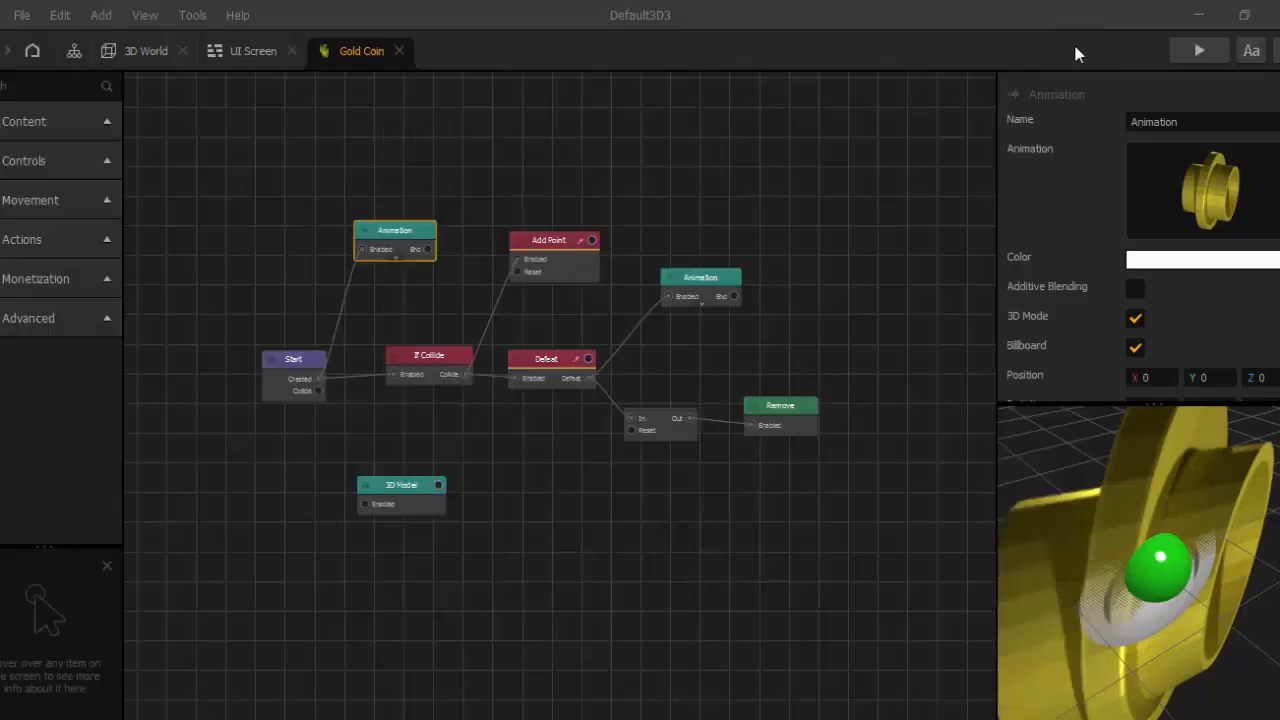
# - Check the settings of the Animation node connected to Defeat and replace its silver images with the gold coin sequence
pyautogui.click(707, 284)
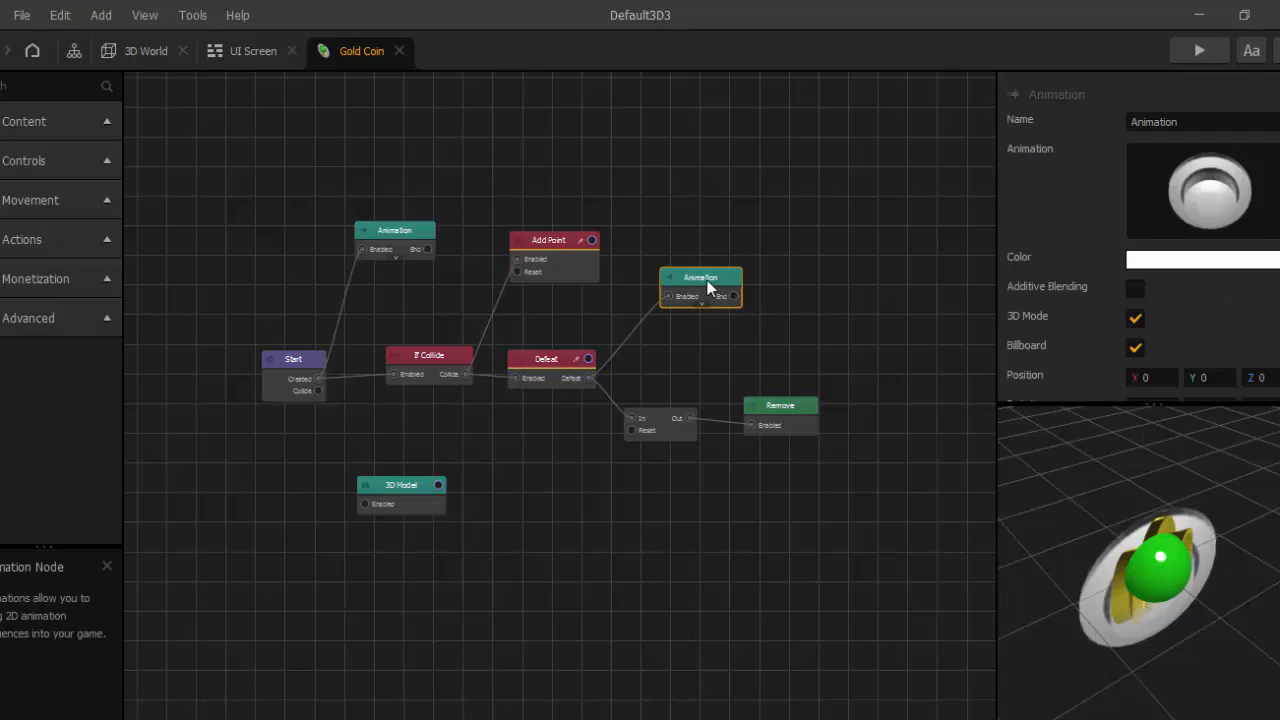
pyautogui.scroll(-1, 1086, 305)
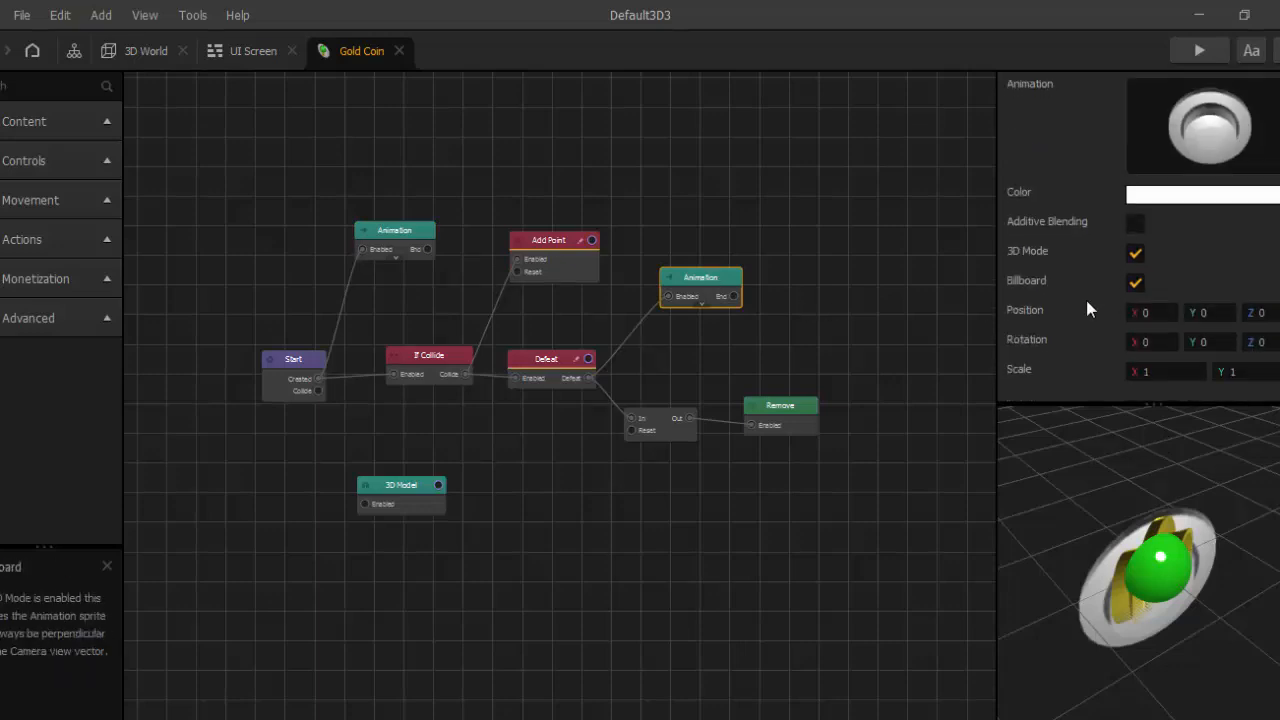
pyautogui.scroll(1, 1086, 300)
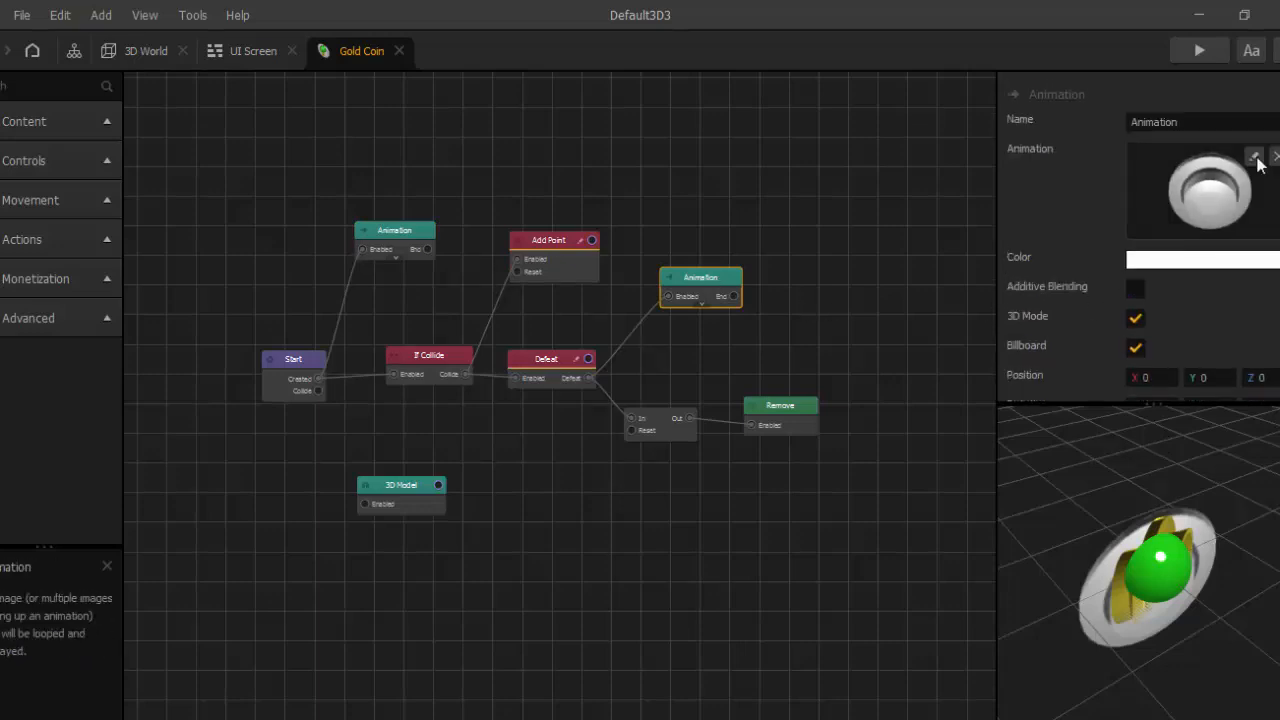
pyautogui.click(1255, 158)
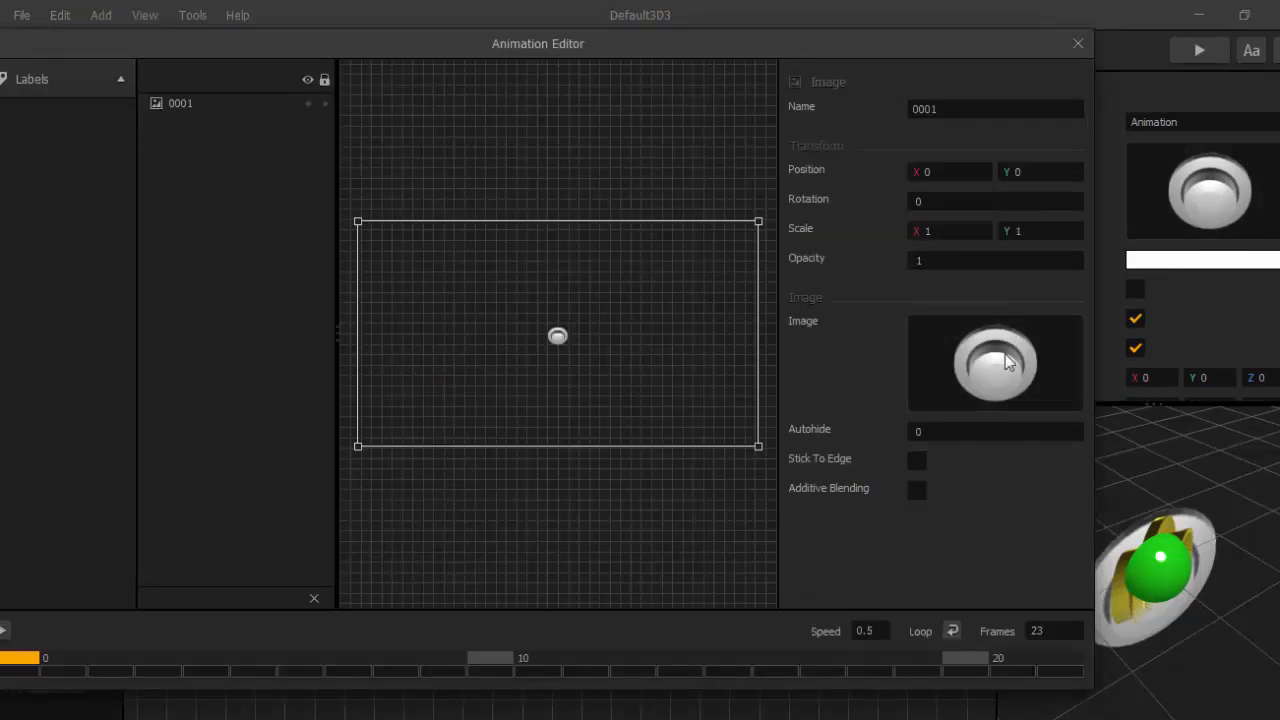
pyautogui.click(1077, 44)
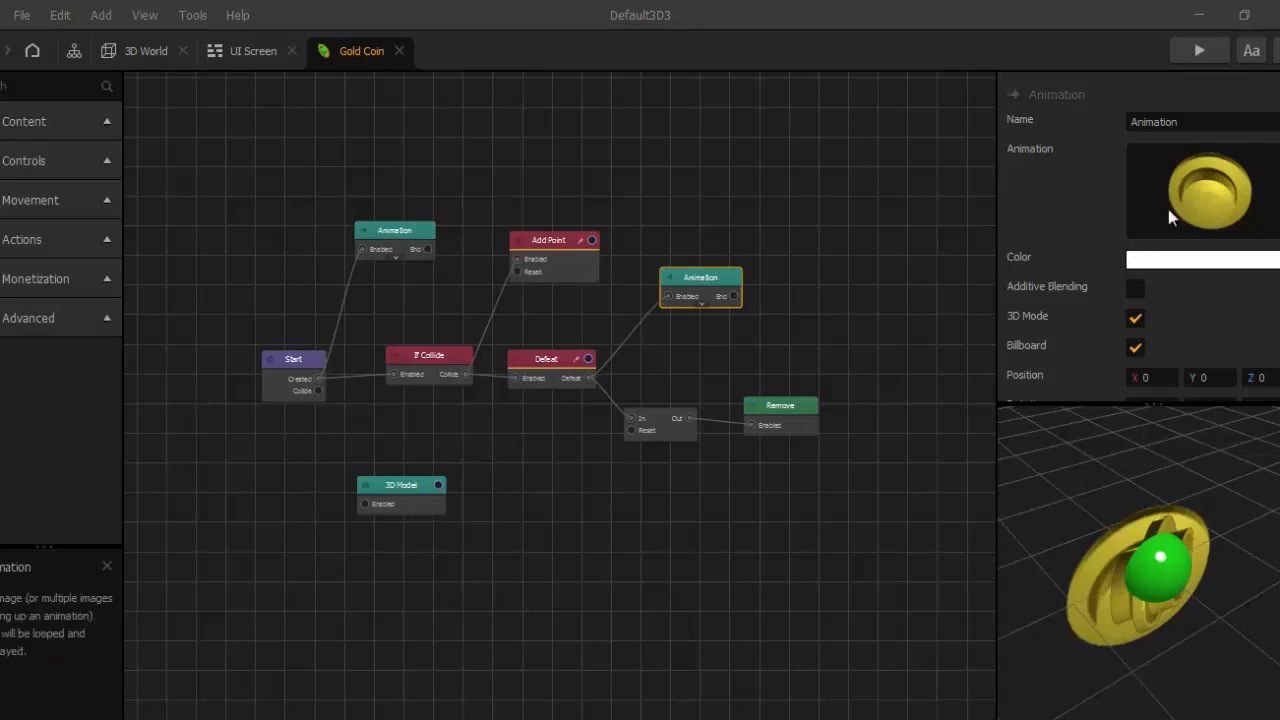
# - Adjust the playback speed of the gold animation connected to Defeat in the Animation Editor
pyautogui.click(1254, 158)
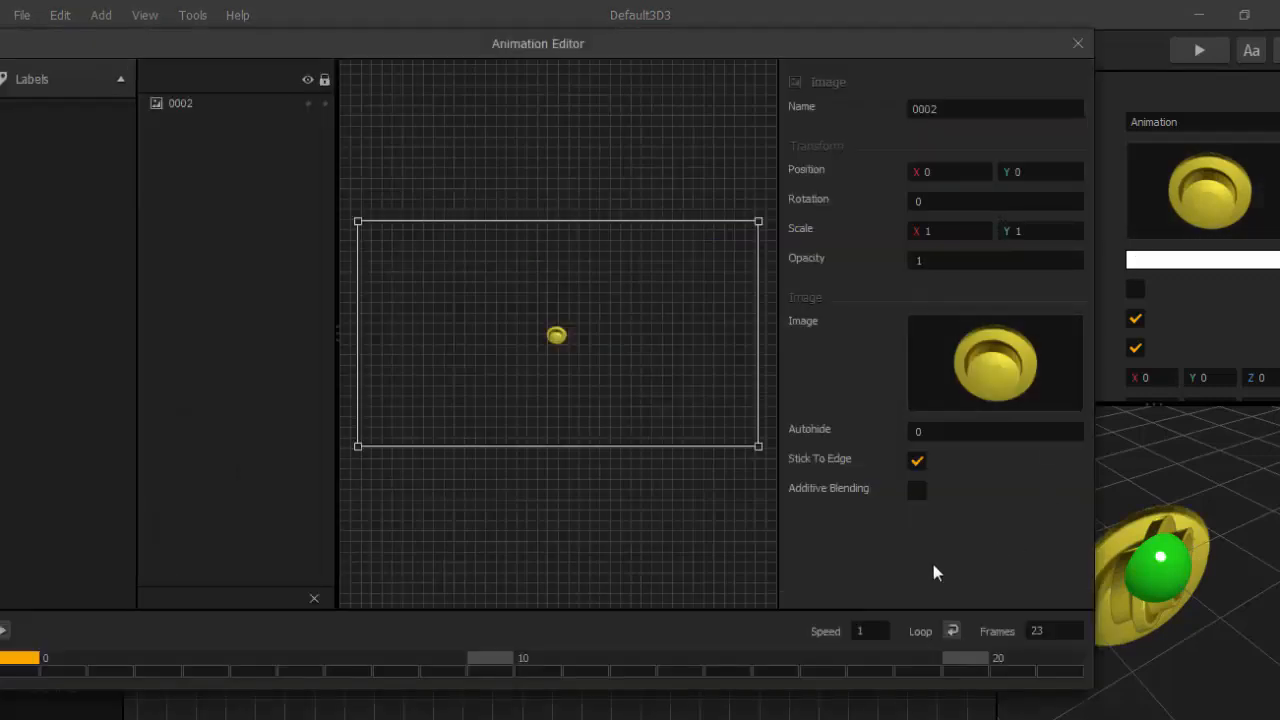
pyautogui.click(884, 624)
pyautogui.click(910, 565)
pyautogui.click(1075, 45)
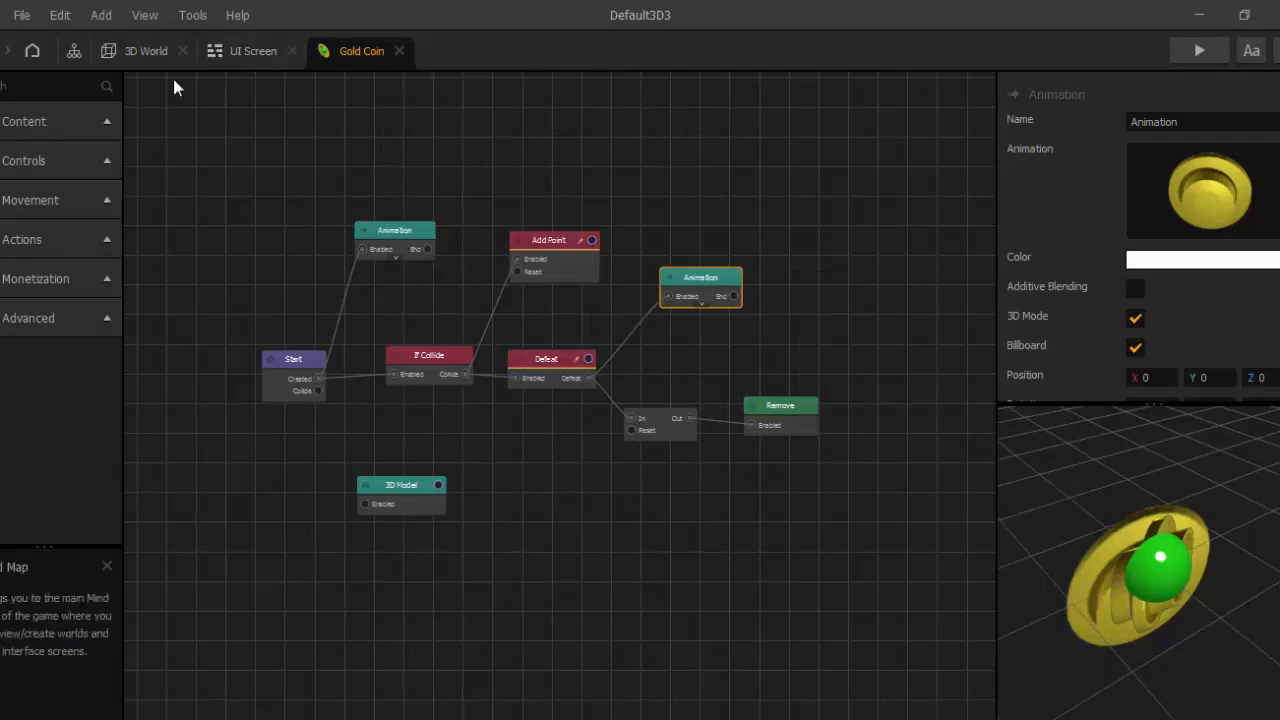
# - Place a Gold Coin in the 3D World's Start section and move it over the rooftops near the silver coins
pyautogui.click(140, 50)
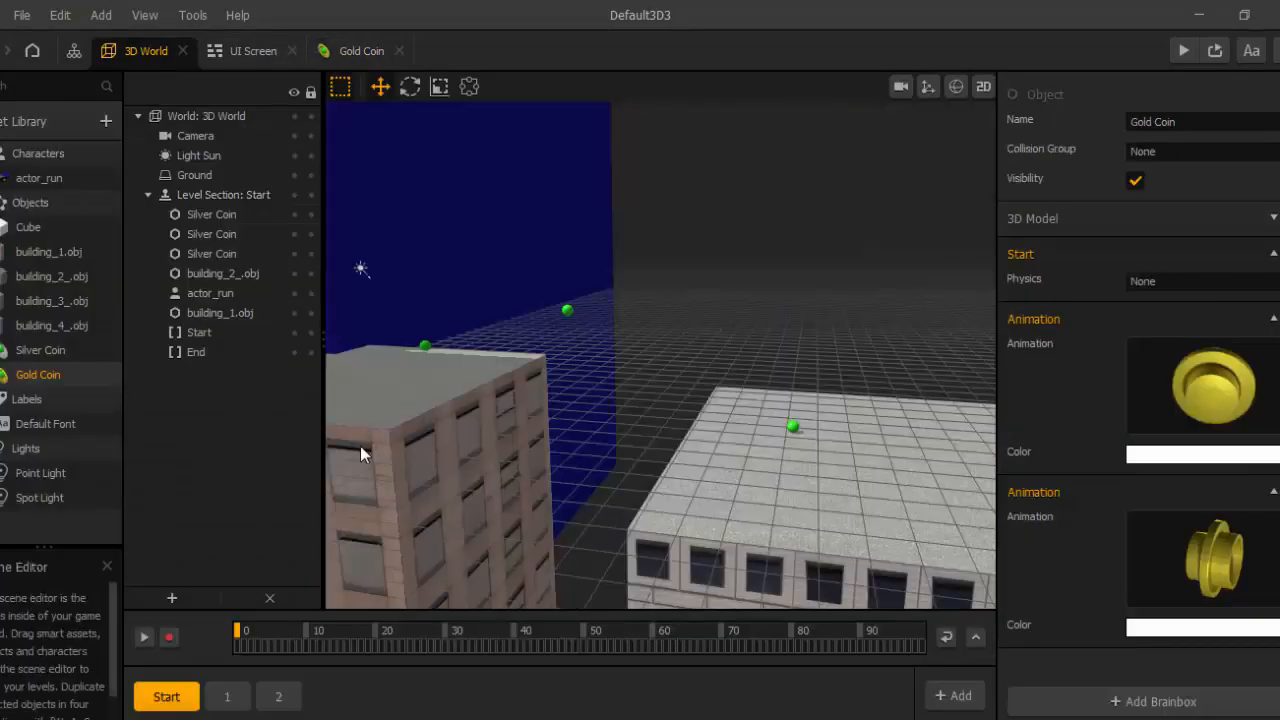
pyautogui.moveTo(36, 376); pyautogui.dragTo(455, 337)
pyautogui.moveTo(455, 337); pyautogui.dragTo(462, 450, button='right')
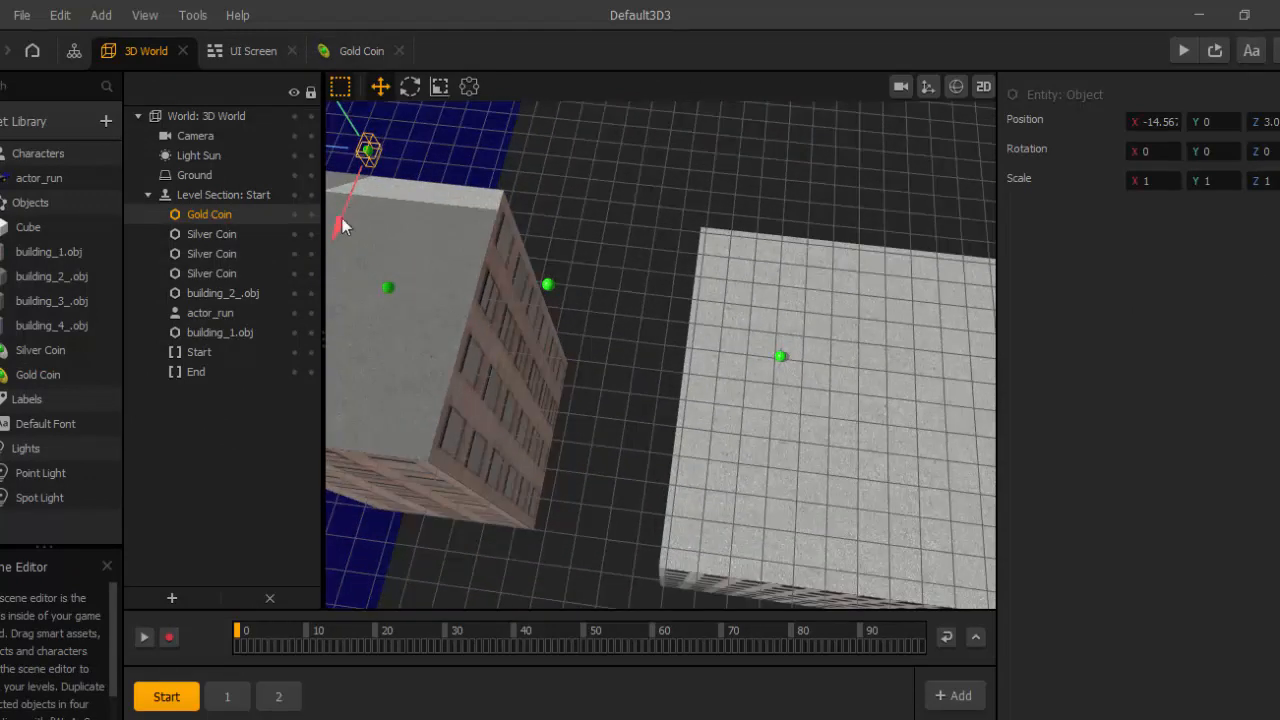
pyautogui.moveTo(342, 218); pyautogui.dragTo(312, 282)
pyautogui.moveTo(400, 300); pyautogui.dragTo(508, 506, button='right')
pyautogui.moveTo(406, 474); pyautogui.dragTo(386, 489)
pyautogui.moveTo(496, 508); pyautogui.dragTo(540, 536)
pyautogui.moveTo(540, 536); pyautogui.dragTo(534, 469, button='right')
pyautogui.moveTo(534, 469); pyautogui.dragTo(631, 383, button='middle')
pyautogui.moveTo(631, 383); pyautogui.dragTo(639, 401, button='right')
pyautogui.moveTo(521, 561); pyautogui.dragTo(590, 455)
pyautogui.scroll(2, 668, 364)
pyautogui.moveTo(675, 366); pyautogui.dragTo(654, 388, button='right')
pyautogui.moveTo(691, 419); pyautogui.dragTo(675, 409)
# - Cut the Gold Coin from the Start section, paste it into level section 1 and move it near the first building's edge
pyautogui.hotkey('ctrl', 'x')
pyautogui.click(227, 696)
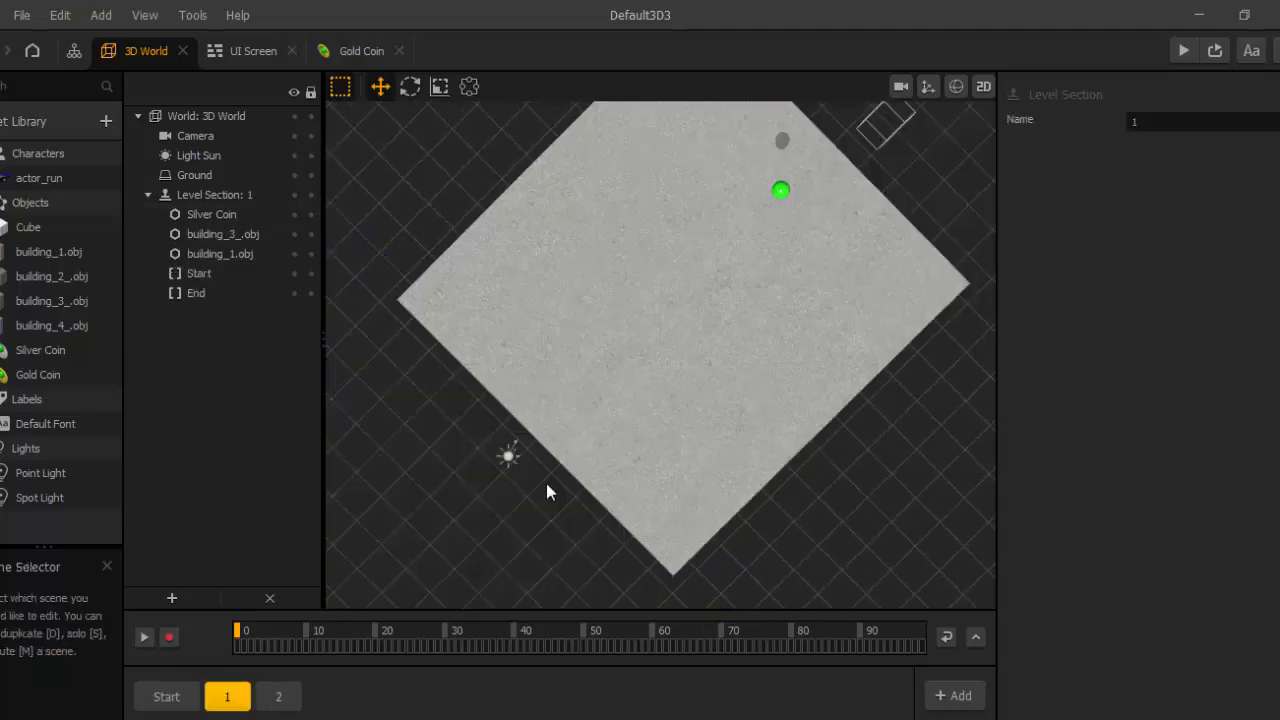
pyautogui.hotkey('ctrl', 'v')
pyautogui.scroll(-4, 567, 470)
pyautogui.moveTo(594, 539); pyautogui.dragTo(666, 328)
pyautogui.click(666, 328)
pyautogui.moveTo(666, 328); pyautogui.dragTo(588, 340, button='right')
pyautogui.click(580, 323)
pyautogui.scroll(1, 580, 325)
pyautogui.moveTo(498, 325); pyautogui.dragTo(883, 366)
pyautogui.moveTo(883, 366); pyautogui.dragTo(623, 246, button='right')
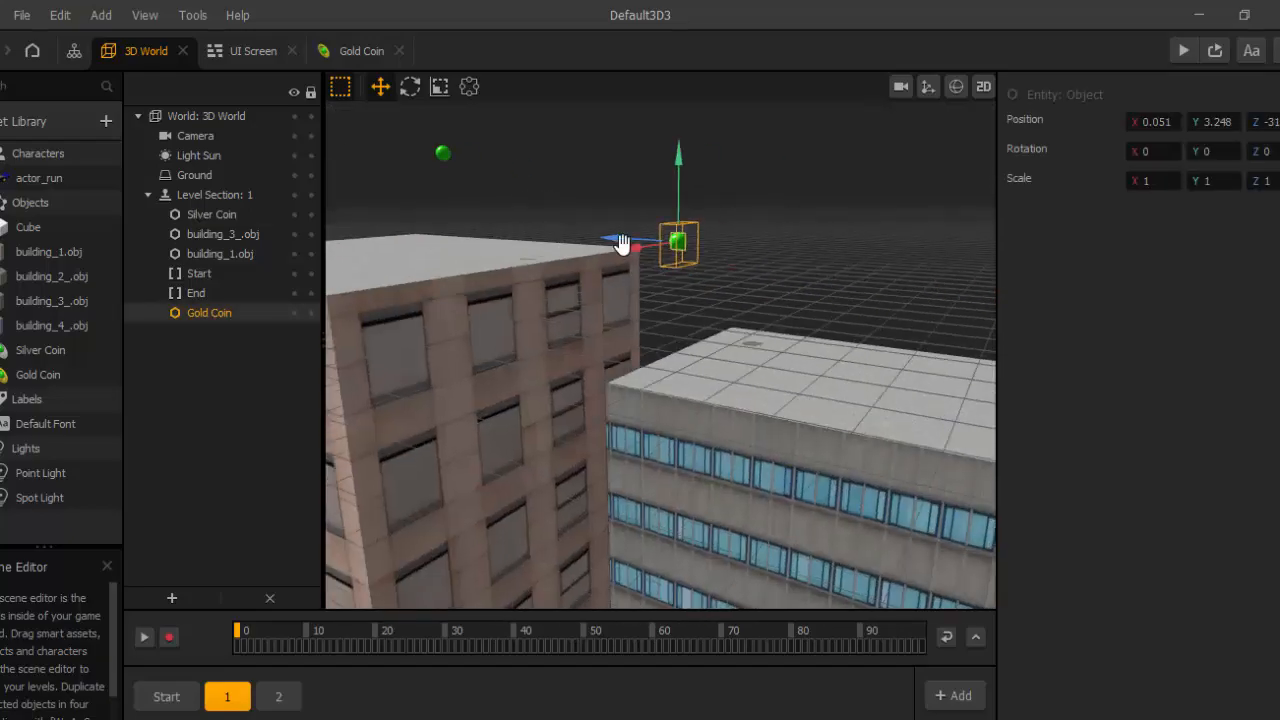
# - Position section 1's Gold Coin above the gap between the two buildings at about Y 6.72
pyautogui.moveTo(615, 244); pyautogui.dragTo(654, 246)
pyautogui.moveTo(729, 150); pyautogui.dragTo(729, 137)
pyautogui.moveTo(729, 137); pyautogui.dragTo(652, 240, button='right')
pyautogui.moveTo(730, 230); pyautogui.dragTo(572, 243)
pyautogui.moveTo(654, 273); pyautogui.dragTo(698, 258, button='right')
pyautogui.moveTo(673, 126); pyautogui.dragTo(678, 70)
pyautogui.scroll(-2, 563, 592)
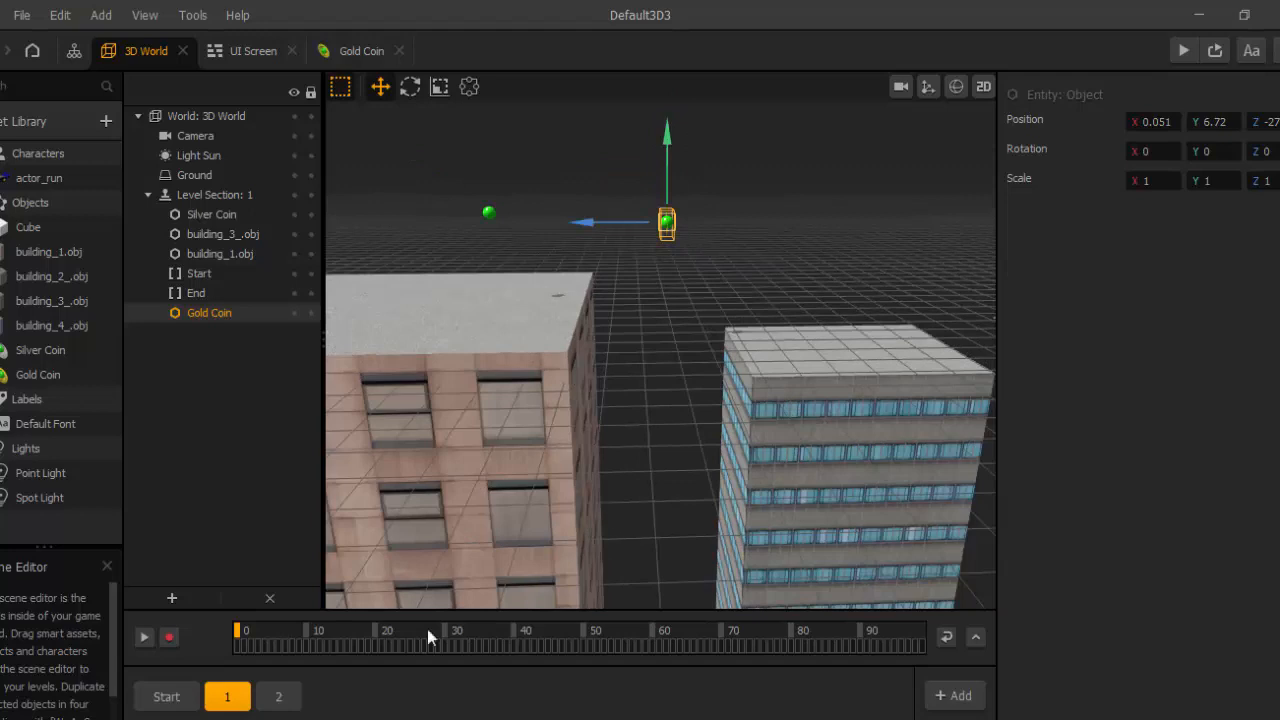
# - Paste the Gold Coin into level section 2 and position it above the brick building at about Y 9.75
pyautogui.click(278, 696)
pyautogui.hotkey('ctrl', 'v')
pyautogui.moveTo(588, 271); pyautogui.dragTo(394, 254)
pyautogui.moveTo(469, 182); pyautogui.dragTo(467, 134)
pyautogui.moveTo(467, 134); pyautogui.dragTo(640, 280, button='right')
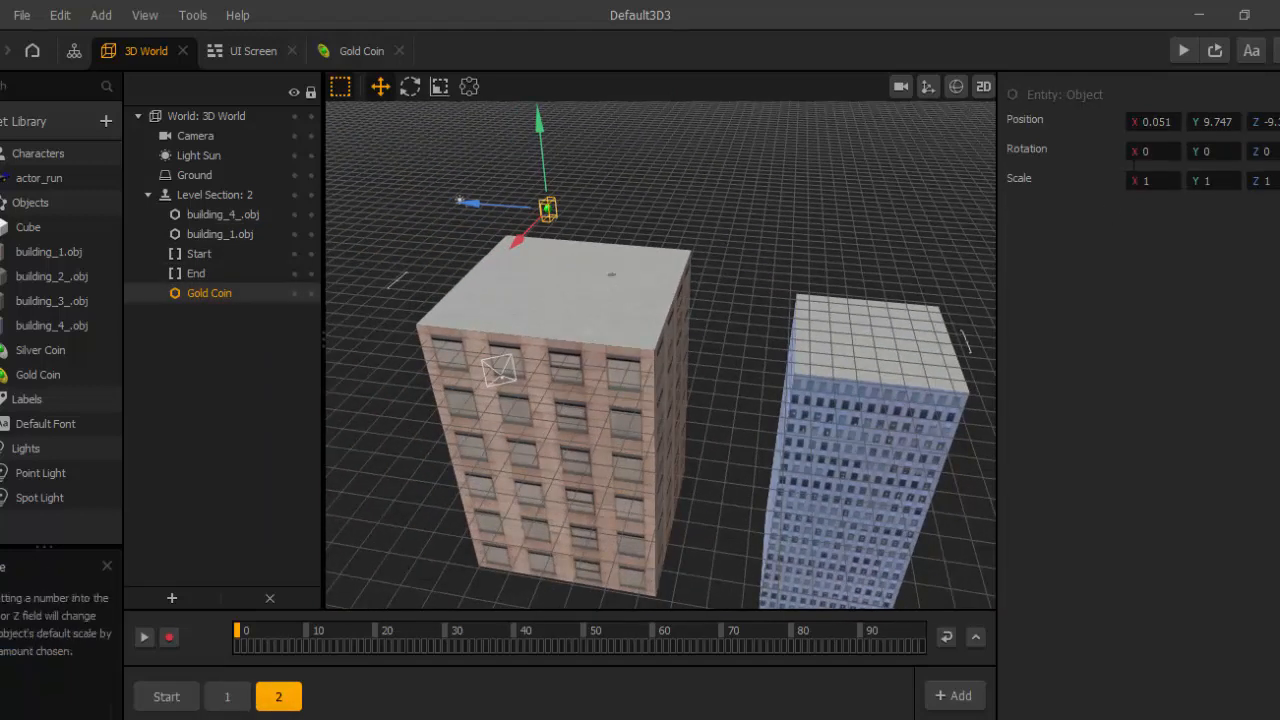
# - Turn on the camera view in the Start section, aim the game camera along the rooftops and test it in the preview
pyautogui.click(192, 681)
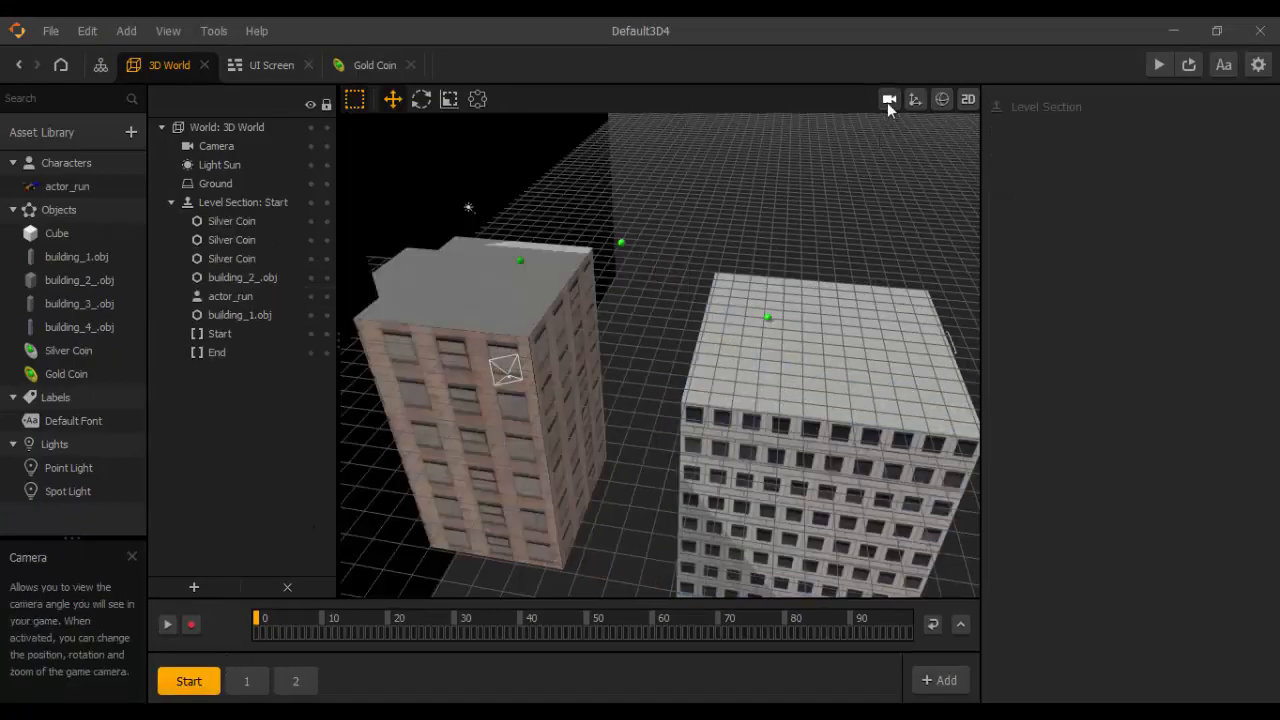
pyautogui.click(888, 100)
pyautogui.scroll(-2, 689, 388)
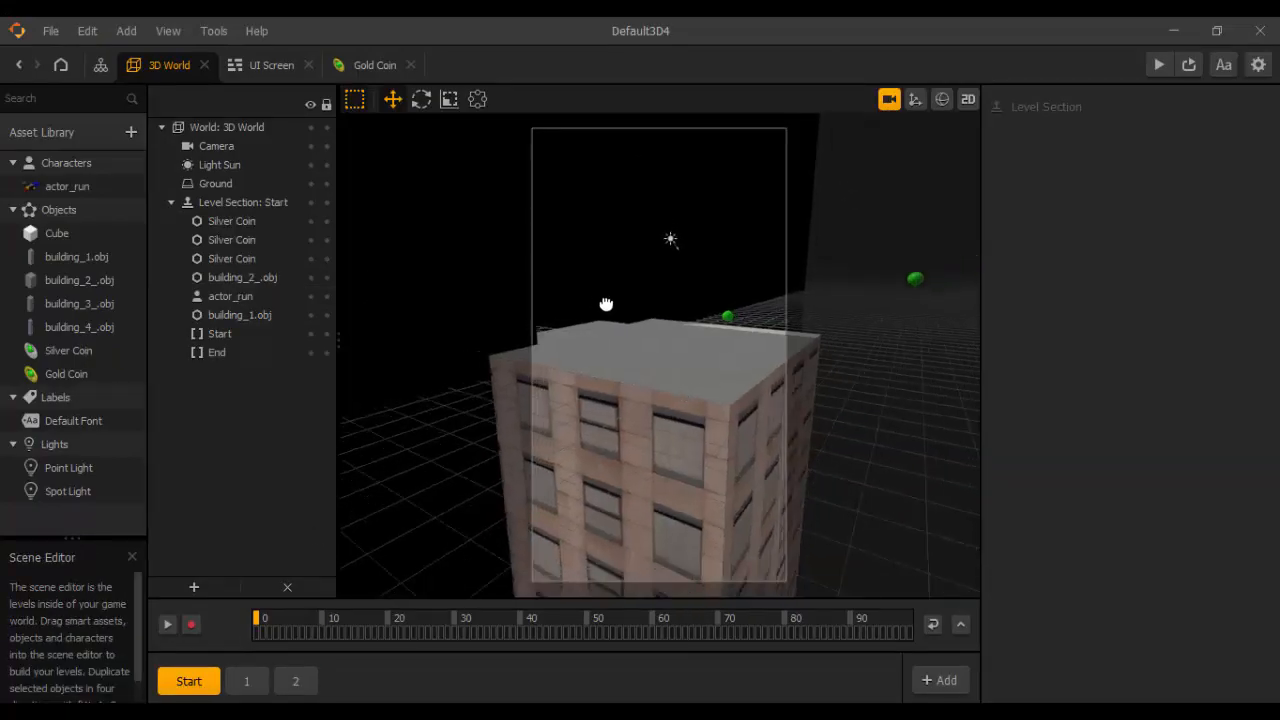
pyautogui.moveTo(606, 306); pyautogui.dragTo(554, 411)
pyautogui.moveTo(722, 289); pyautogui.dragTo(699, 377)
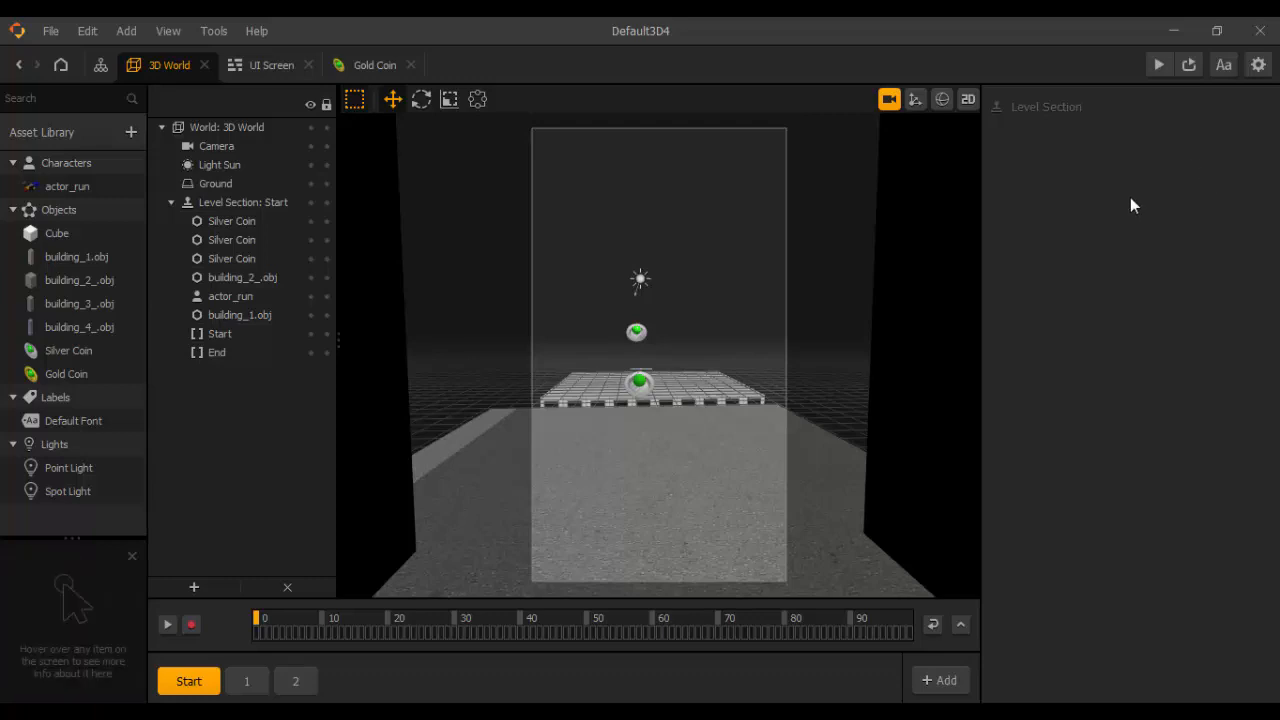
pyautogui.scroll(2, 717, 442)
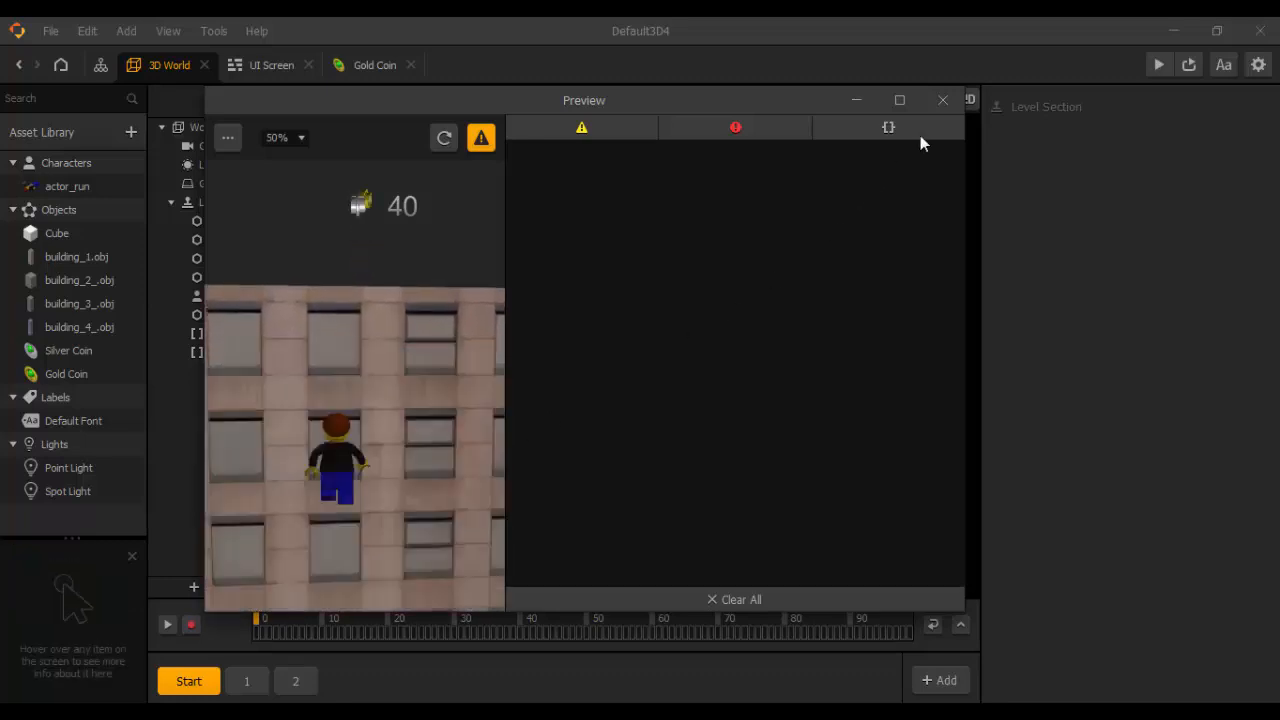
pyautogui.click(941, 101)
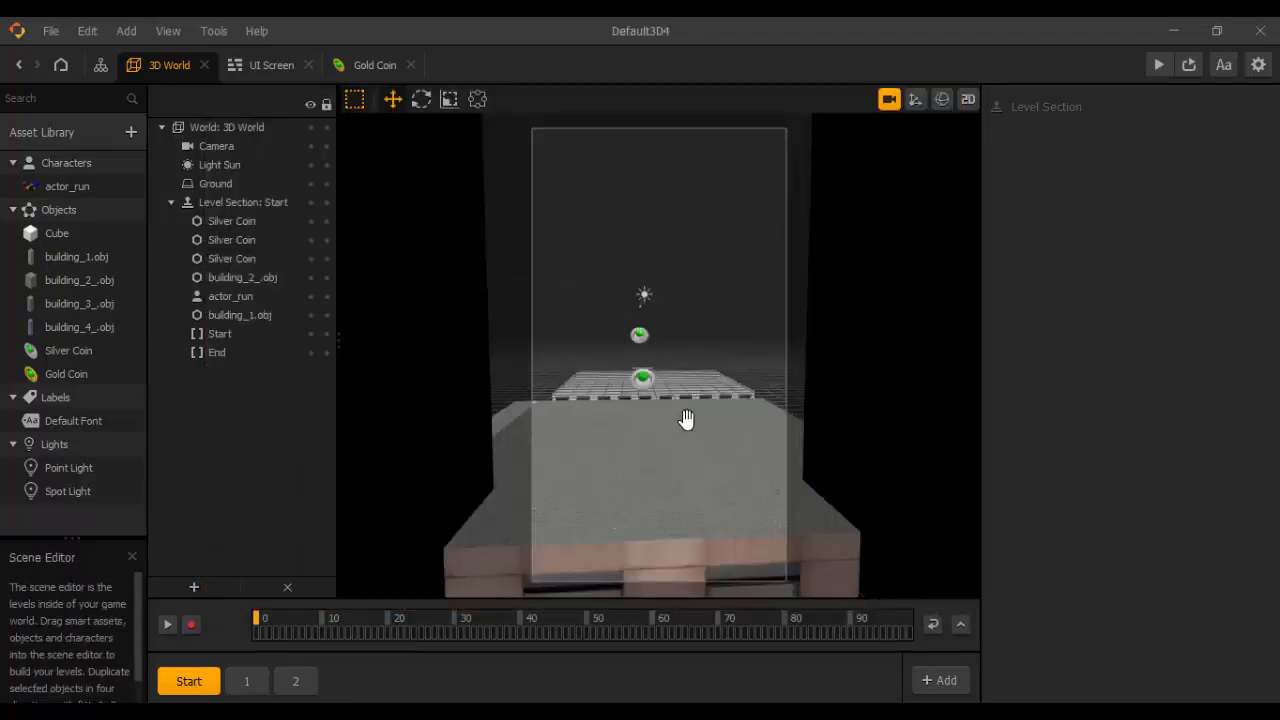
# - Tilt the game camera to look down more steeply on the rooftops and preview the game
pyautogui.moveTo(687, 421); pyautogui.dragTo(683, 463)
pyautogui.moveTo(670, 413); pyautogui.dragTo(666, 420)
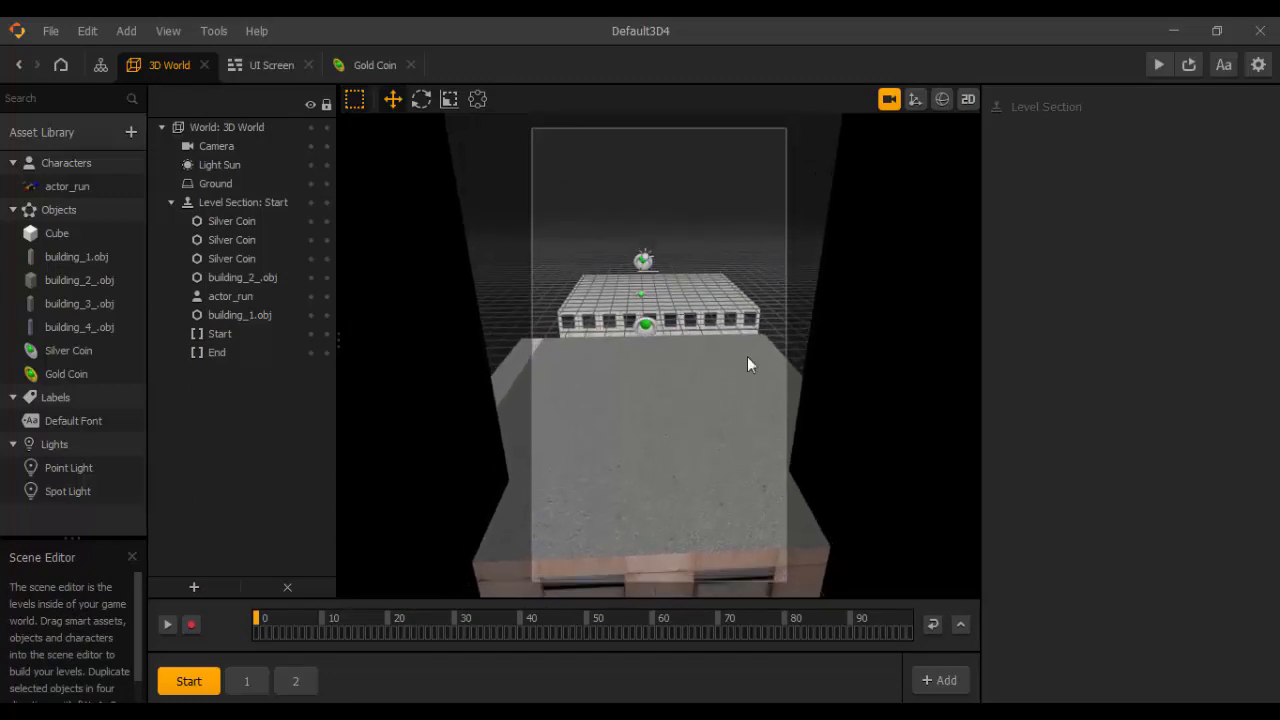
pyautogui.click(1158, 64)
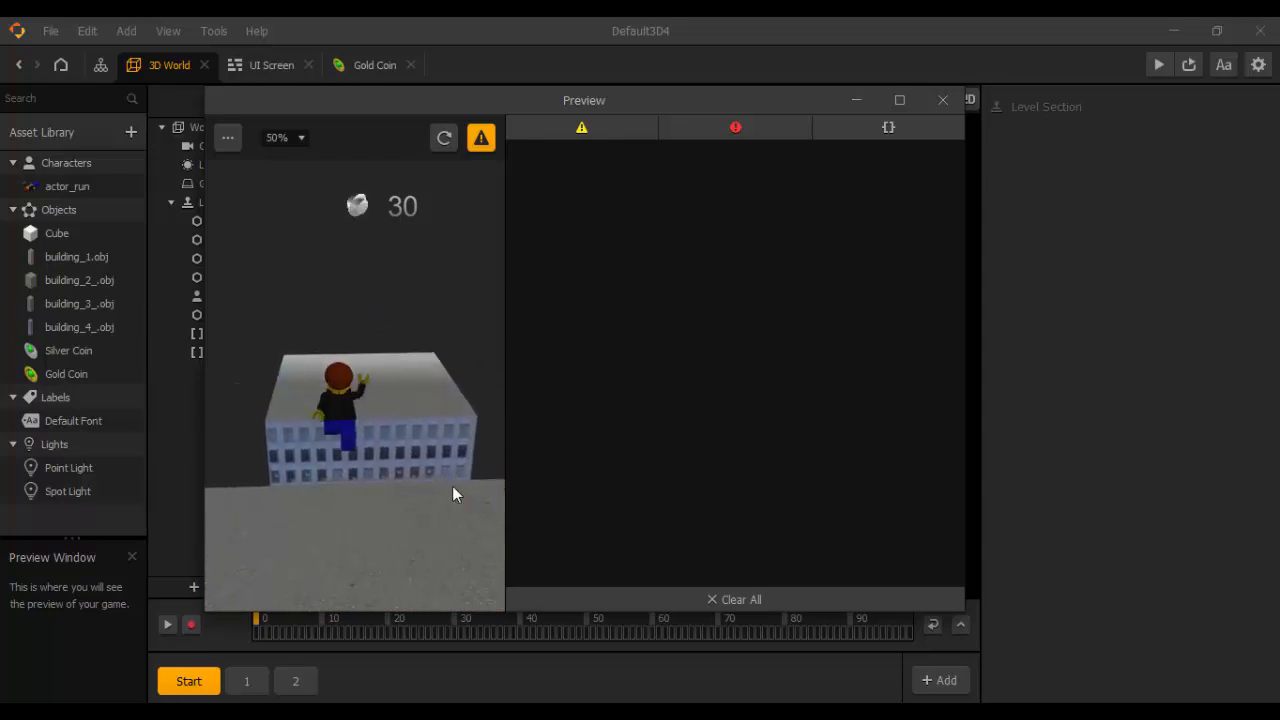
# - Close the game preview and delete the Silver Coins from the Start level section
pyautogui.click(943, 100)
pyautogui.scroll(2, 735, 336)
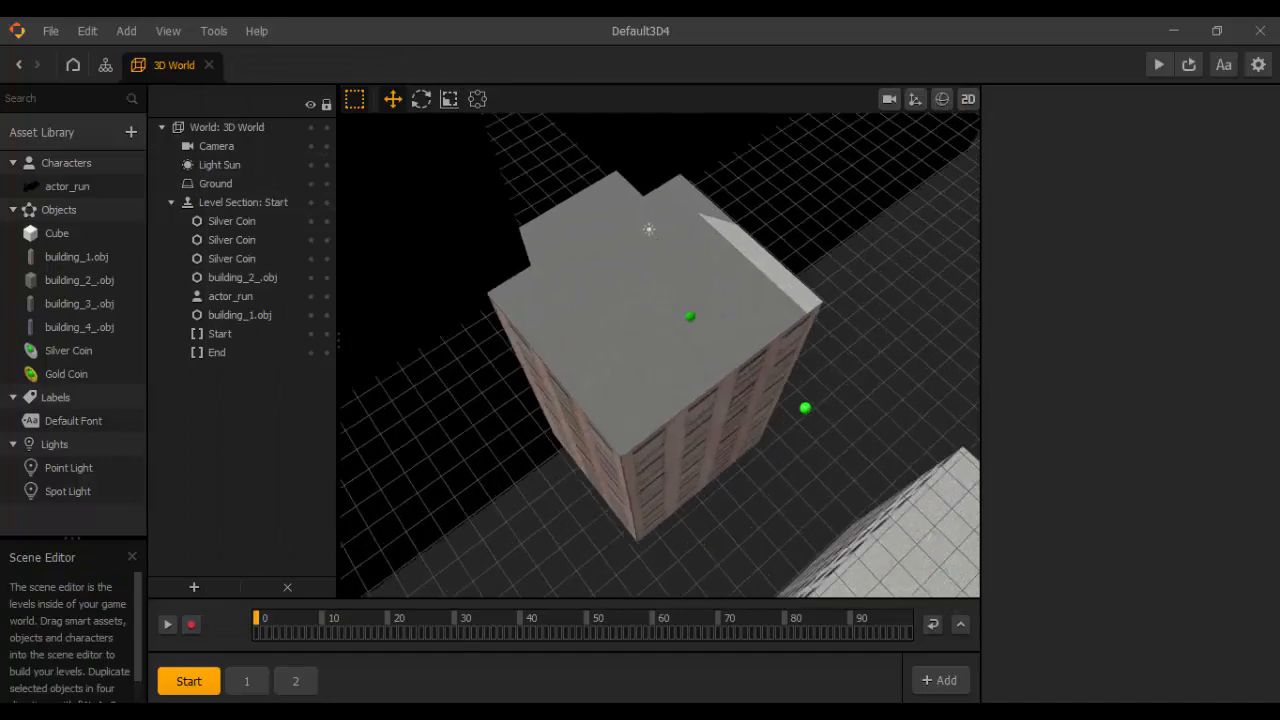
pyautogui.click(805, 405)
pyautogui.scroll(-4, 807, 440)
pyautogui.moveTo(807, 470); pyautogui.dragTo(745, 318, button='middle')
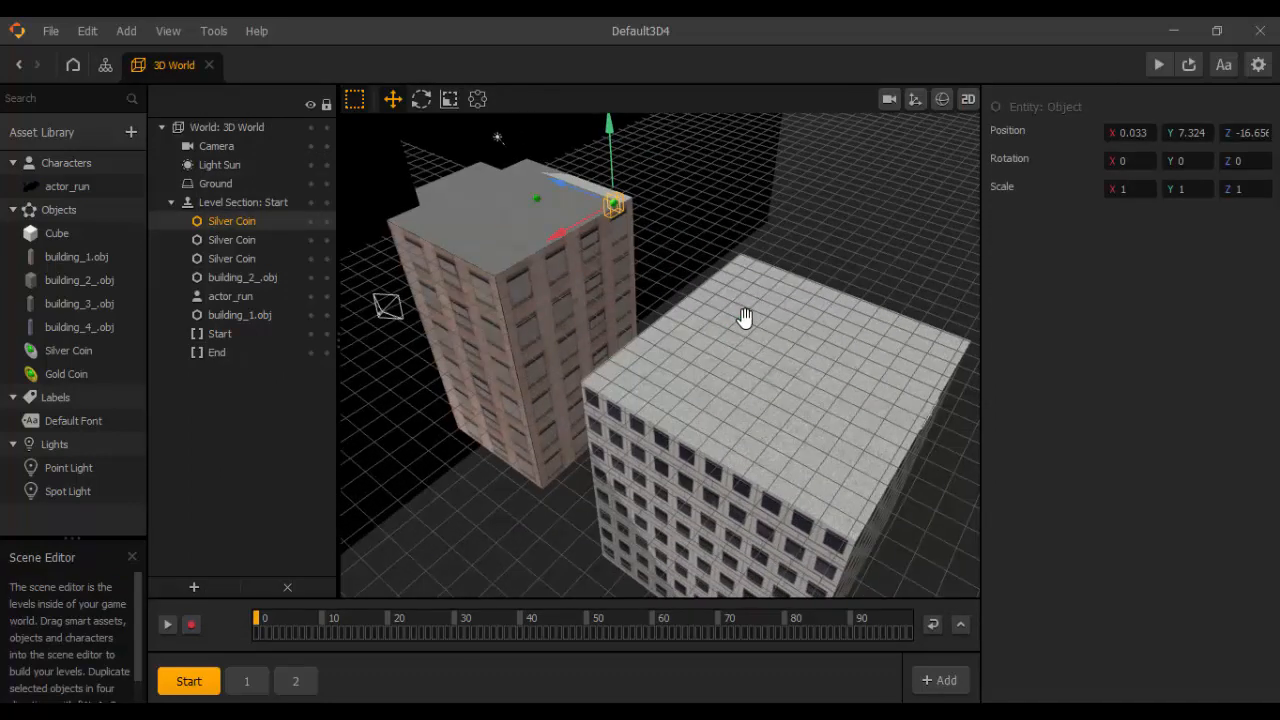
pyautogui.keyDown('shift'); pyautogui.click(745, 318); pyautogui.keyUp('shift')
pyautogui.press('Delete')
# - Delete the Silver Coin and the Gold Coin from level section 1
pyautogui.click(247, 681)
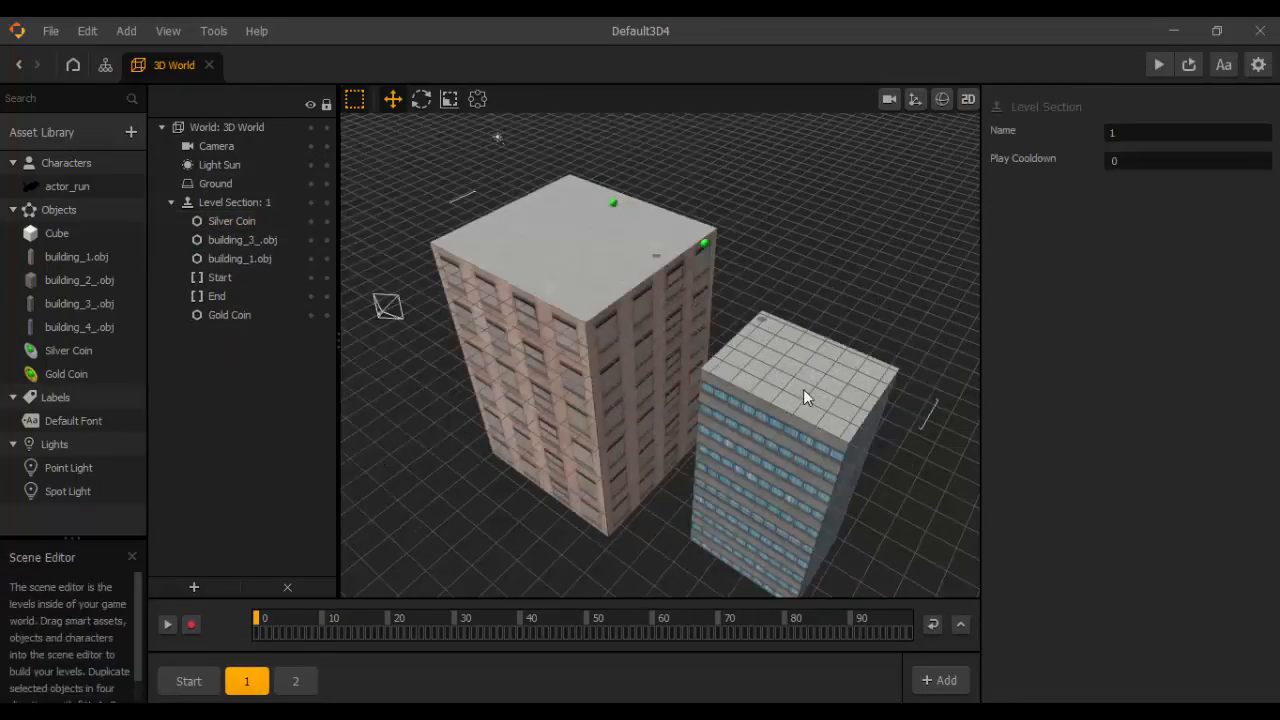
pyautogui.click(612, 205)
pyautogui.scroll(2, 614, 204)
pyautogui.click(232, 319)
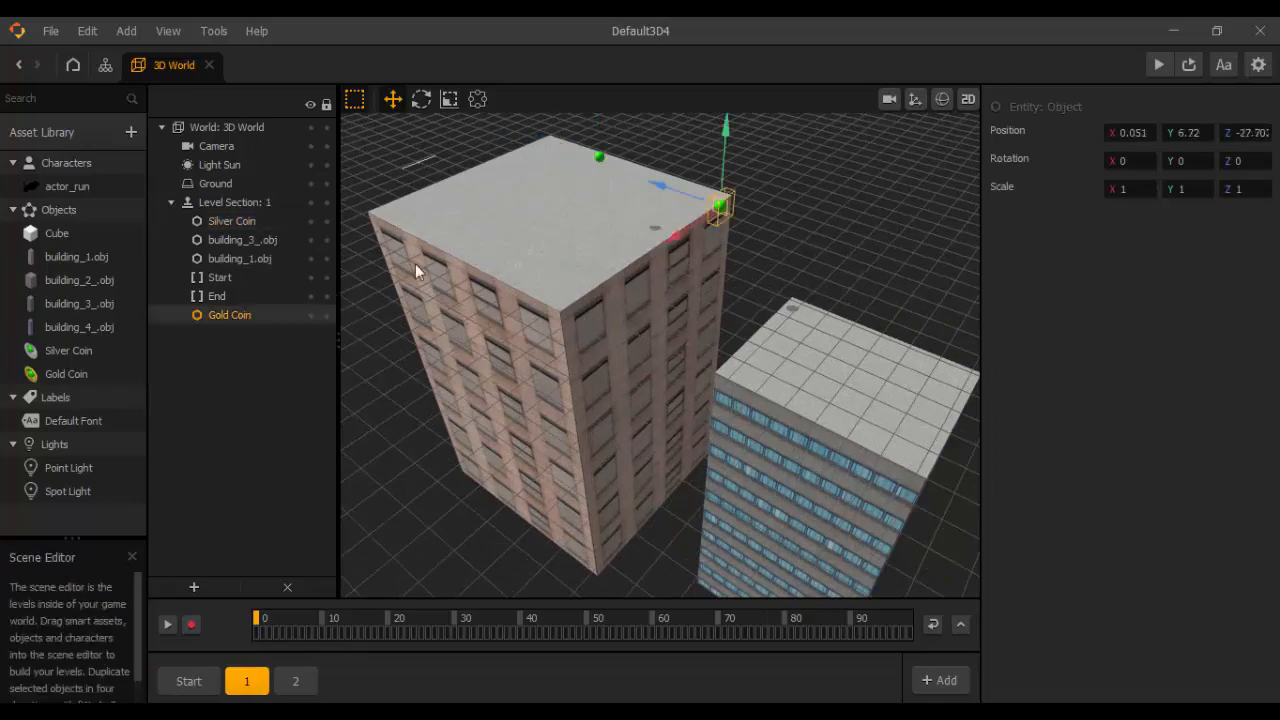
pyautogui.keyDown('shift'); pyautogui.click(603, 158); pyautogui.keyUp('shift')
pyautogui.press('Delete')
# - Delete the Gold Coin from level section 2
pyautogui.click(297, 679)
pyautogui.click(229, 296)
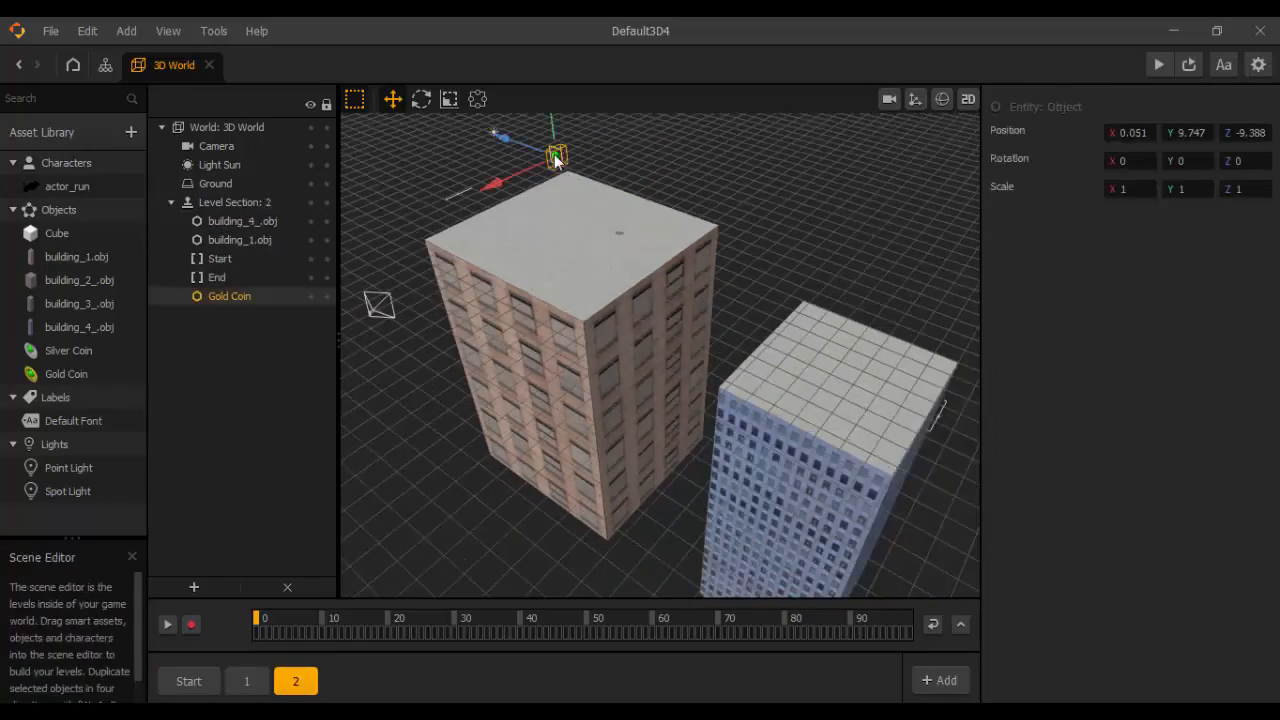
pyautogui.press('Delete')
# - Place a Silver Coin over the Start section's brick building and raise it to about Y 4.69
pyautogui.click(189, 681)
pyautogui.moveTo(543, 271); pyautogui.dragTo(753, 327, button='middle')
pyautogui.scroll(2, 753, 327)
pyautogui.click(707, 336)
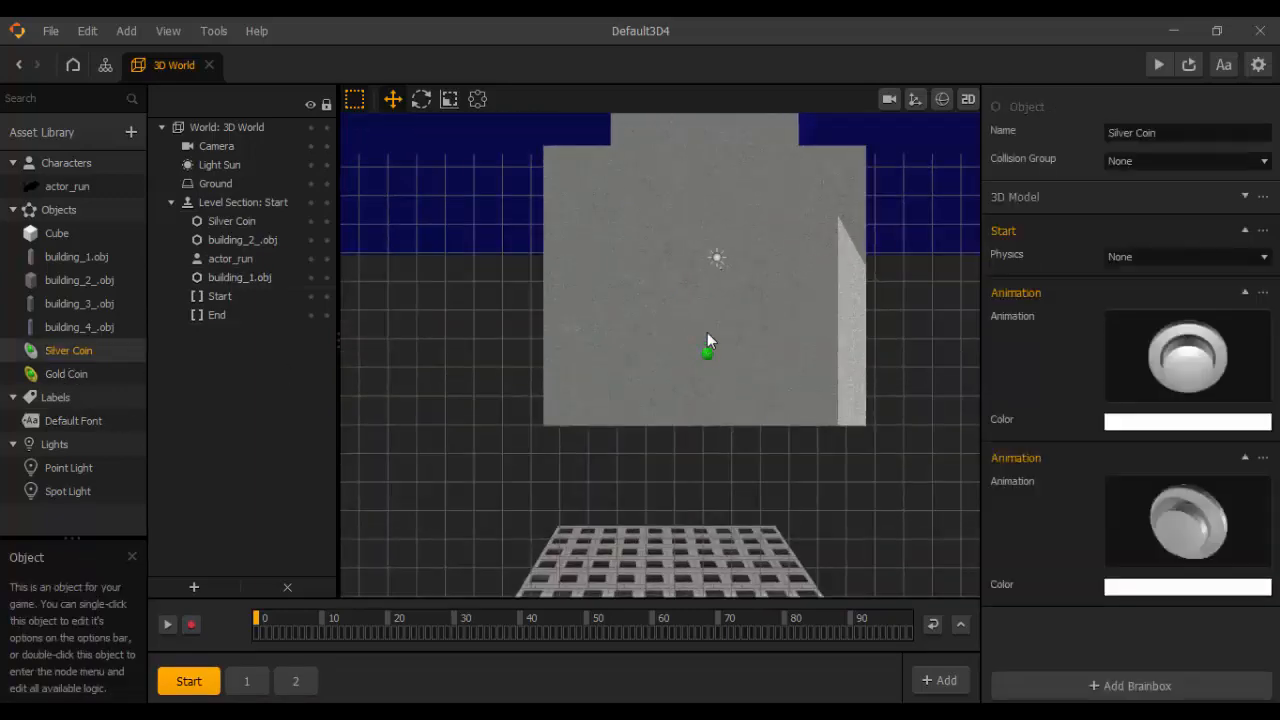
pyautogui.click(708, 354)
pyautogui.moveTo(657, 398); pyautogui.dragTo(713, 323, button='middle')
pyautogui.scroll(1, 713, 323)
pyautogui.moveTo(668, 213); pyautogui.dragTo(669, 167)
pyautogui.moveTo(669, 174); pyautogui.dragTo(686, 266, button='middle')
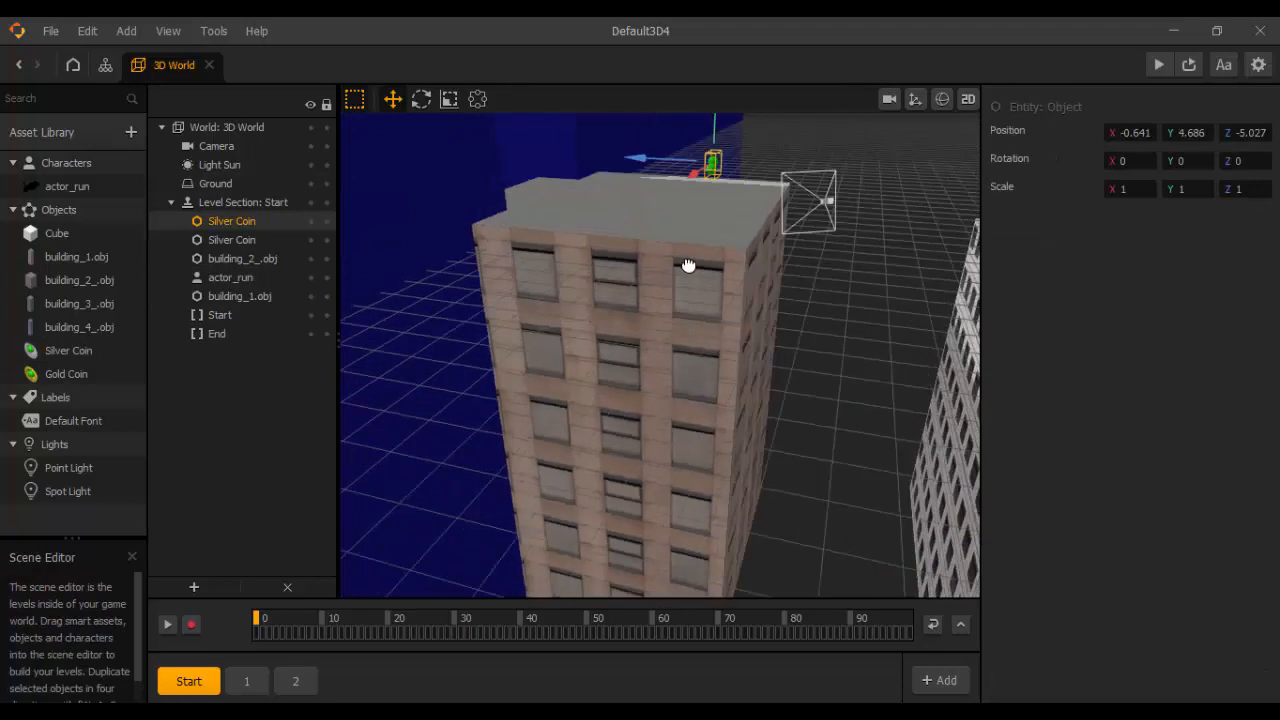
# - Centre the raised Silver Coin across the Start rooftop at about X -0.02 and delete the extra Silver Coin
pyautogui.click(236, 242)
pyautogui.press('7')
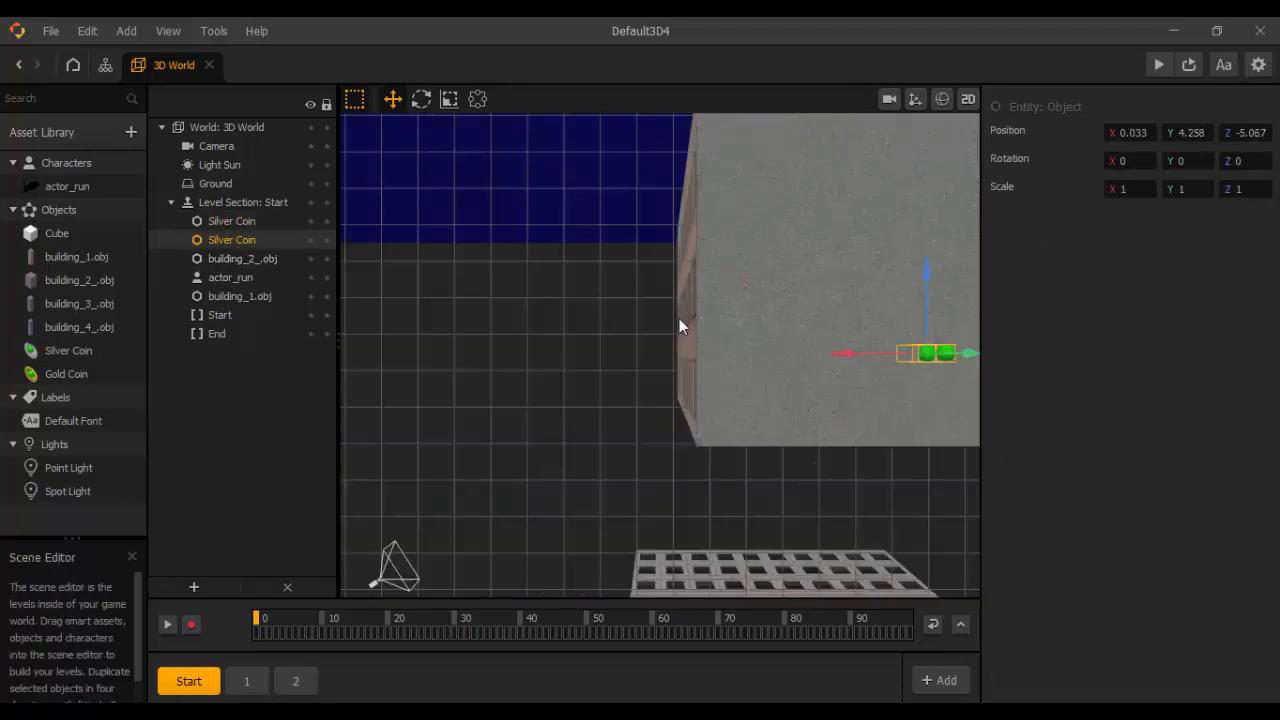
pyautogui.keyDown('shift'); pyautogui.click(850, 285); pyautogui.keyUp('shift')
pyautogui.moveTo(852, 283); pyautogui.dragTo(610, 288, button='middle')
pyautogui.scroll(3, 630, 300)
pyautogui.click(651, 311)
pyautogui.moveTo(610, 303); pyautogui.dragTo(551, 307)
pyautogui.click(241, 242)
pyautogui.press('Delete')
pyautogui.scroll(-5, 499, 403)
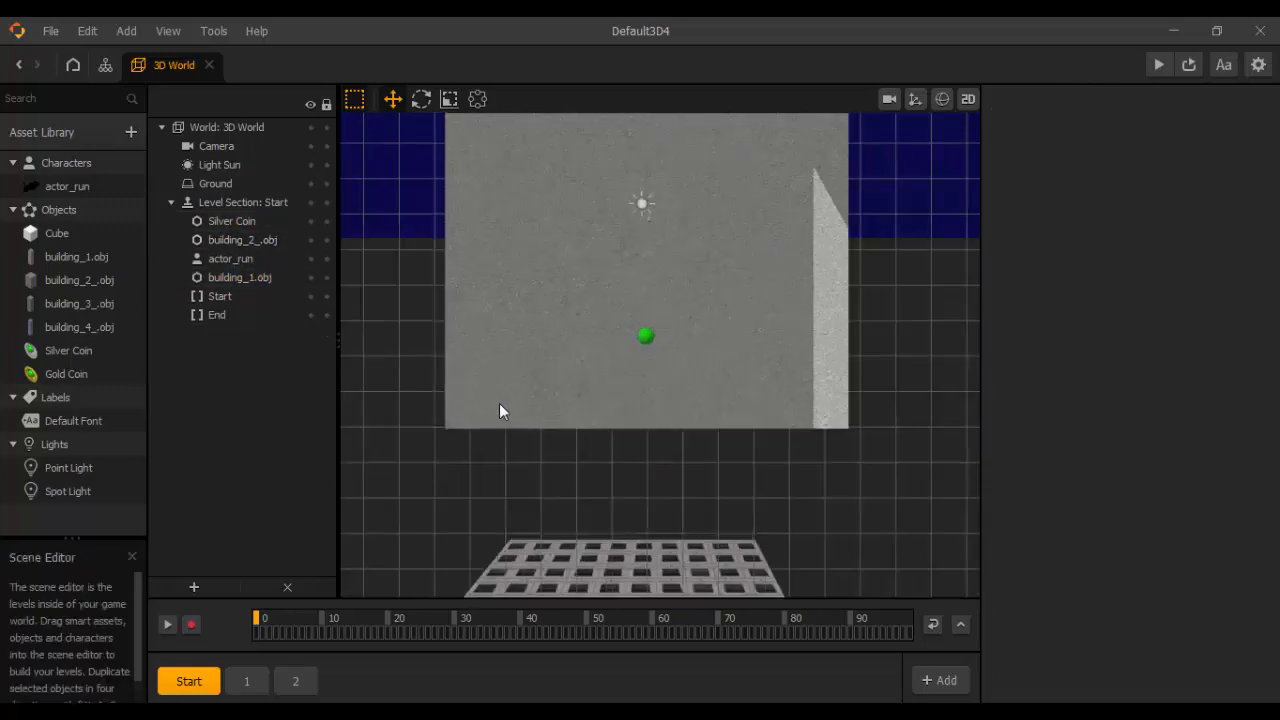
pyautogui.moveTo(499, 403); pyautogui.dragTo(686, 266, button='middle')
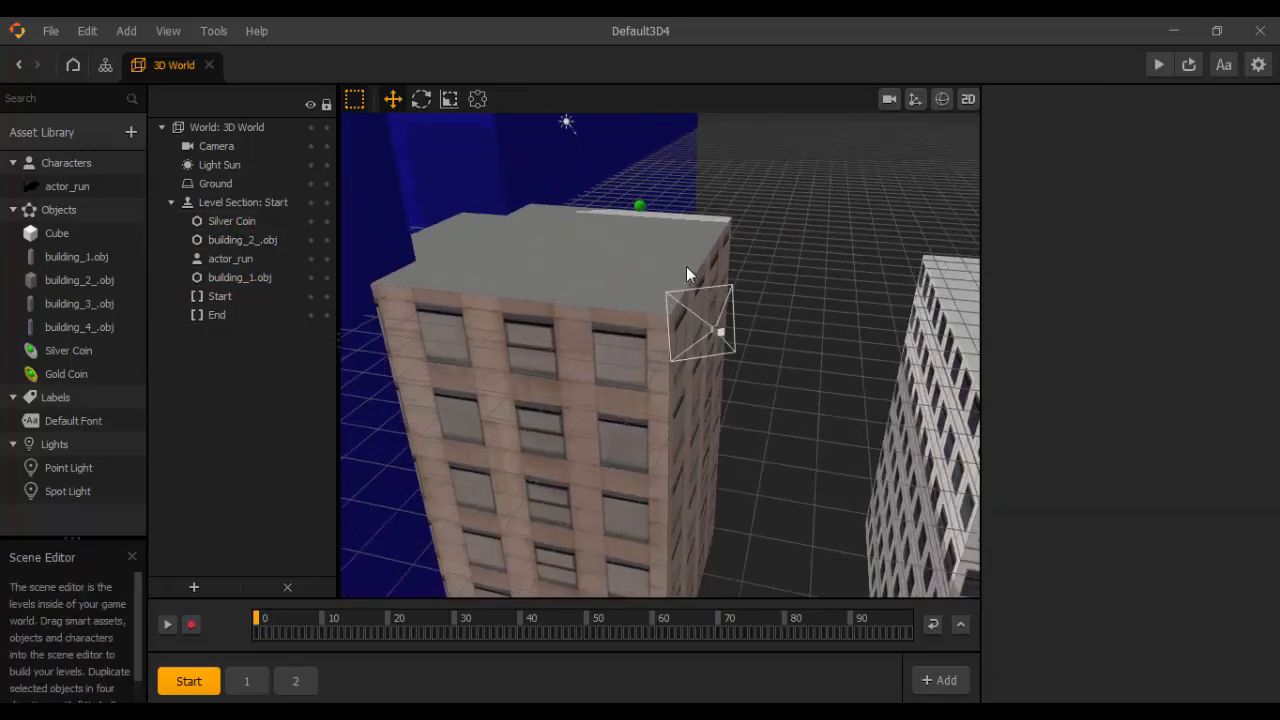
# - Duplicate the Start section's Silver Coin and position the copy above the second building at about Z -37.6
pyautogui.click(641, 208)
pyautogui.press('7')
pyautogui.scroll(-1, 706, 296)
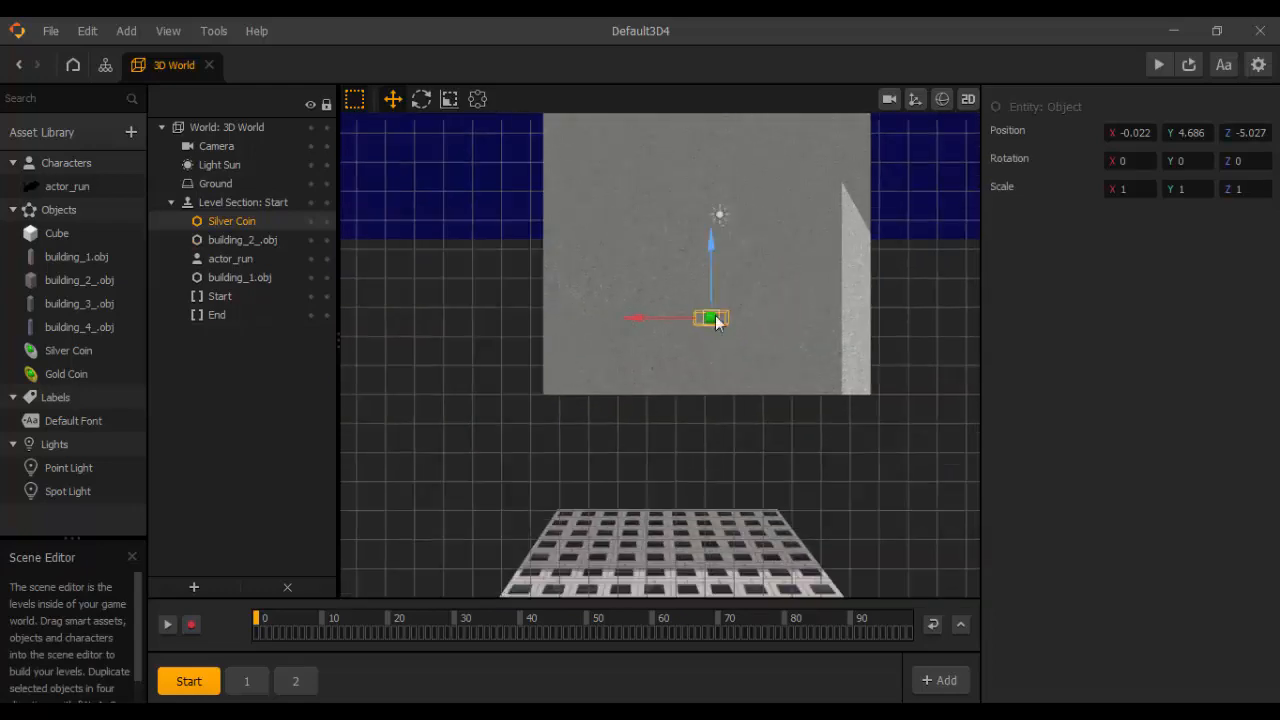
pyautogui.press('s')
pyautogui.scroll(-2, 754, 372)
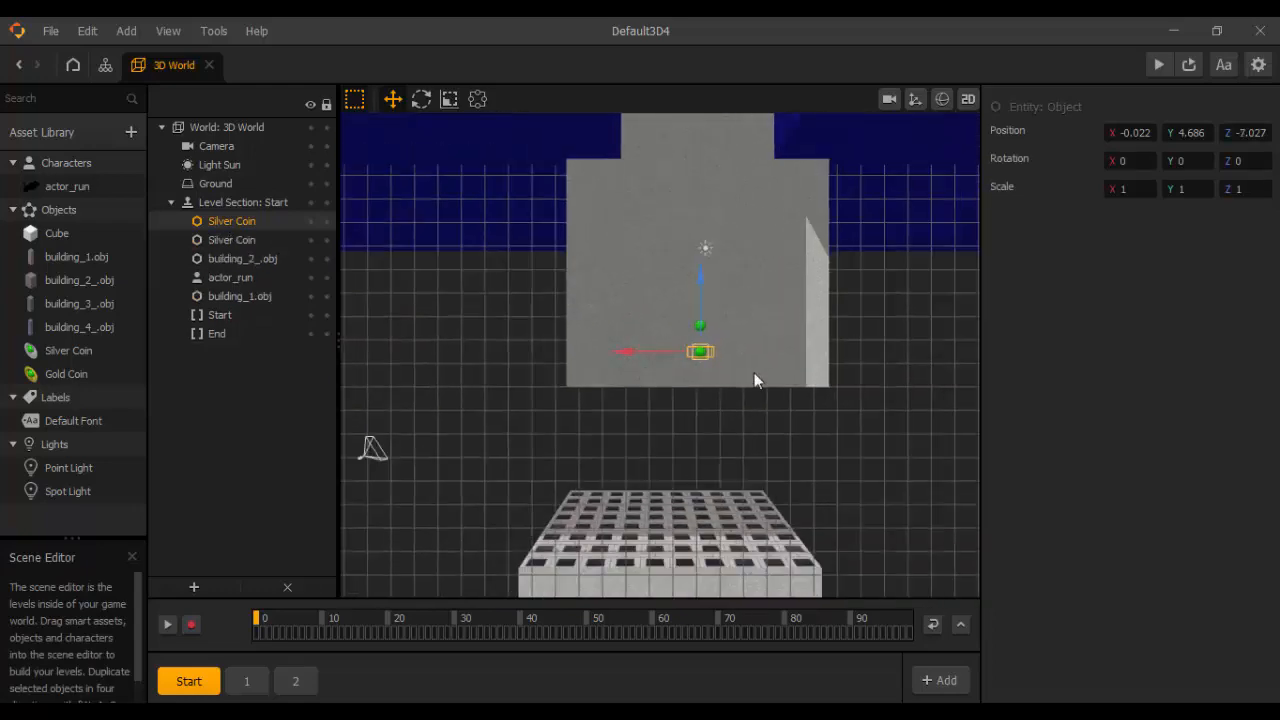
pyautogui.scroll(3, 754, 372)
pyautogui.moveTo(754, 372); pyautogui.dragTo(736, 294, button='middle')
pyautogui.moveTo(514, 232); pyautogui.dragTo(822, 290)
pyautogui.moveTo(820, 290); pyautogui.dragTo(765, 162, button='middle')
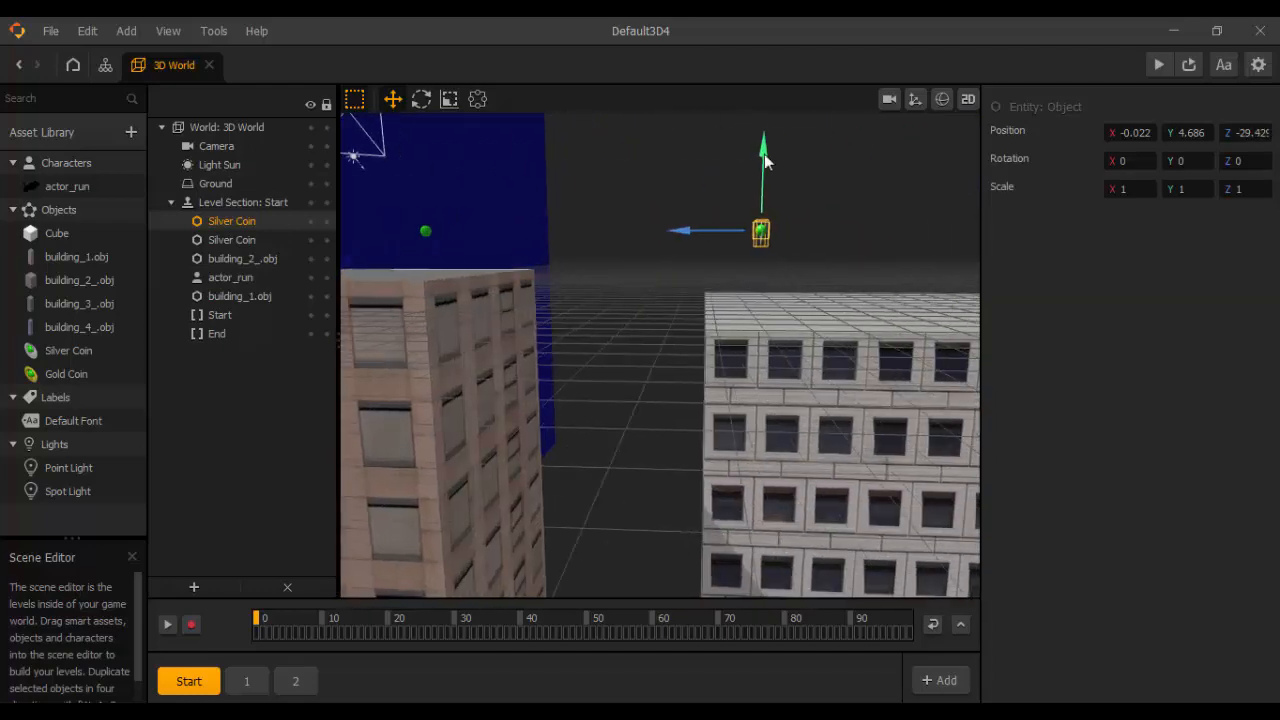
pyautogui.moveTo(824, 220); pyautogui.dragTo(779, 158, button='middle')
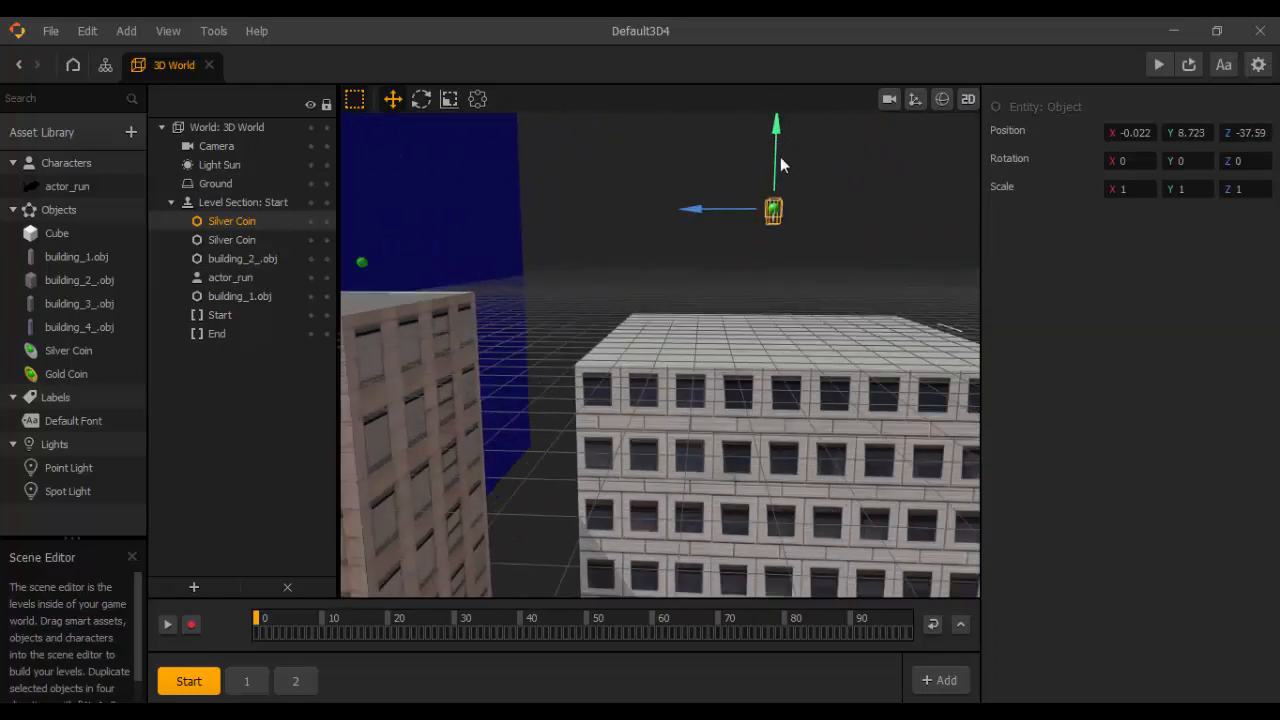
pyautogui.moveTo(780, 156); pyautogui.dragTo(628, 312)
# - Copy both Silver Coins into level section 1 and raise the first one above the brick building's rooftop
pyautogui.keyDown('shift'); pyautogui.click(442, 287); pyautogui.keyUp('shift')
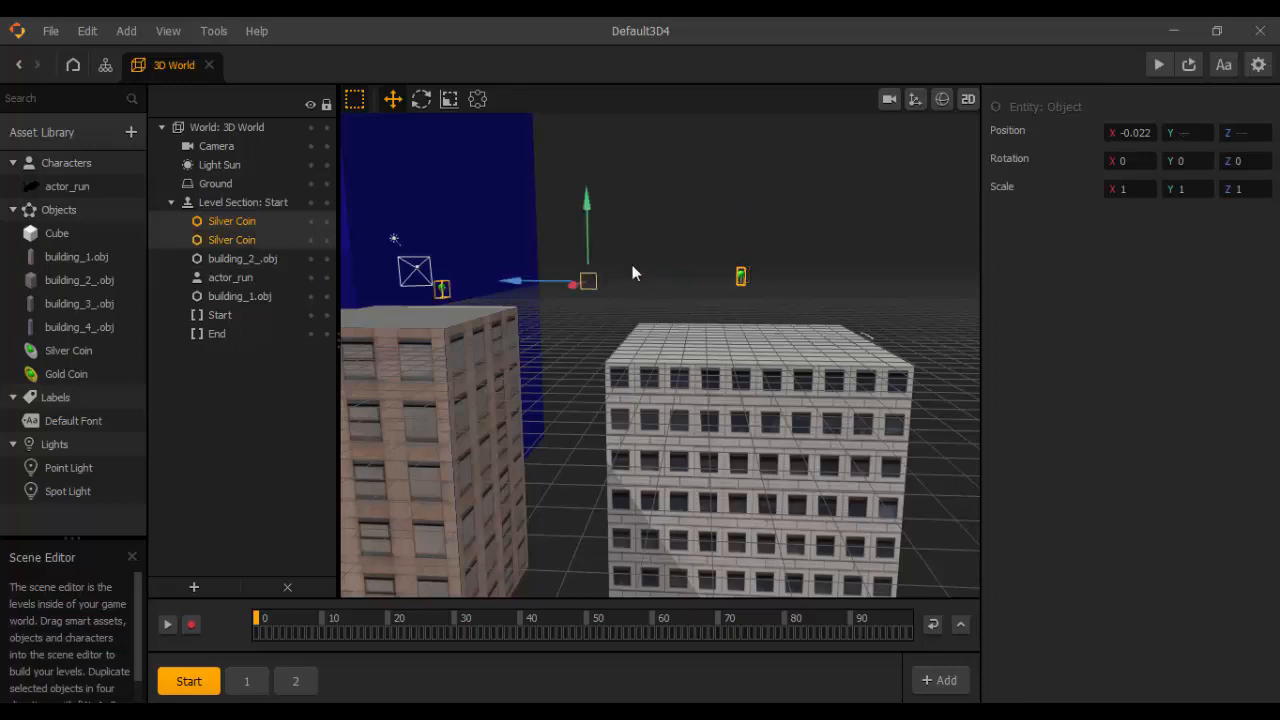
pyautogui.click(247, 681)
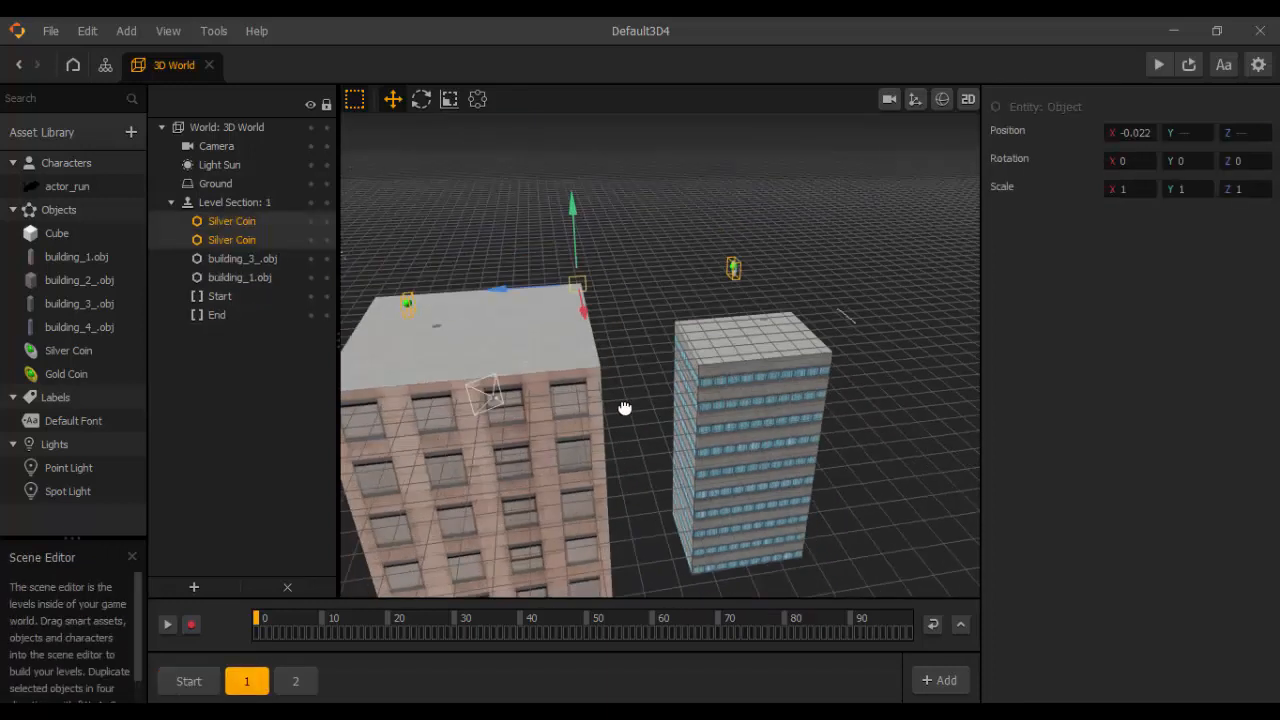
pyautogui.click(431, 302)
pyautogui.click(427, 301)
pyautogui.press('f')
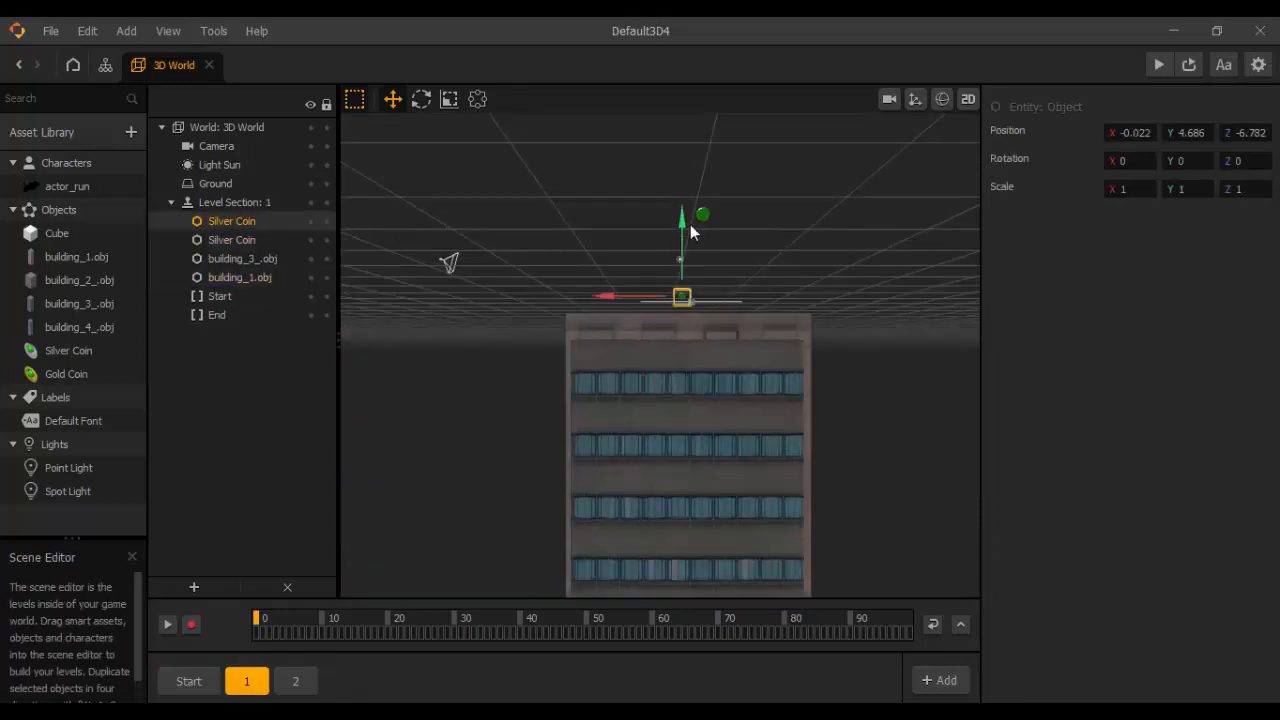
pyautogui.moveTo(680, 213); pyautogui.dragTo(698, 162)
pyautogui.moveTo(670, 260); pyautogui.dragTo(434, 277, button='middle')
# - Paste the two Silver Coins into level section 2 and shift them along the track over both rooftops
pyautogui.click(308, 682)
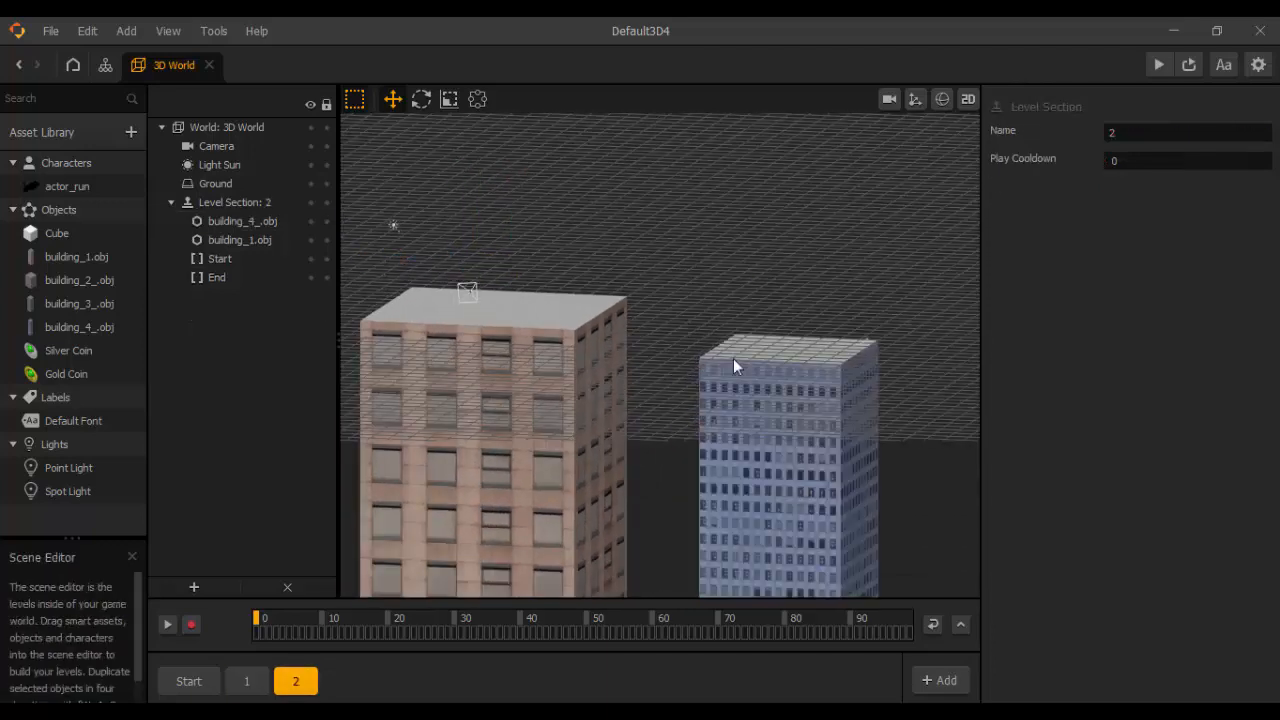
pyautogui.hotkey('ctrl', 'v')
pyautogui.press('t')
pyautogui.scroll(-1, 732, 348)
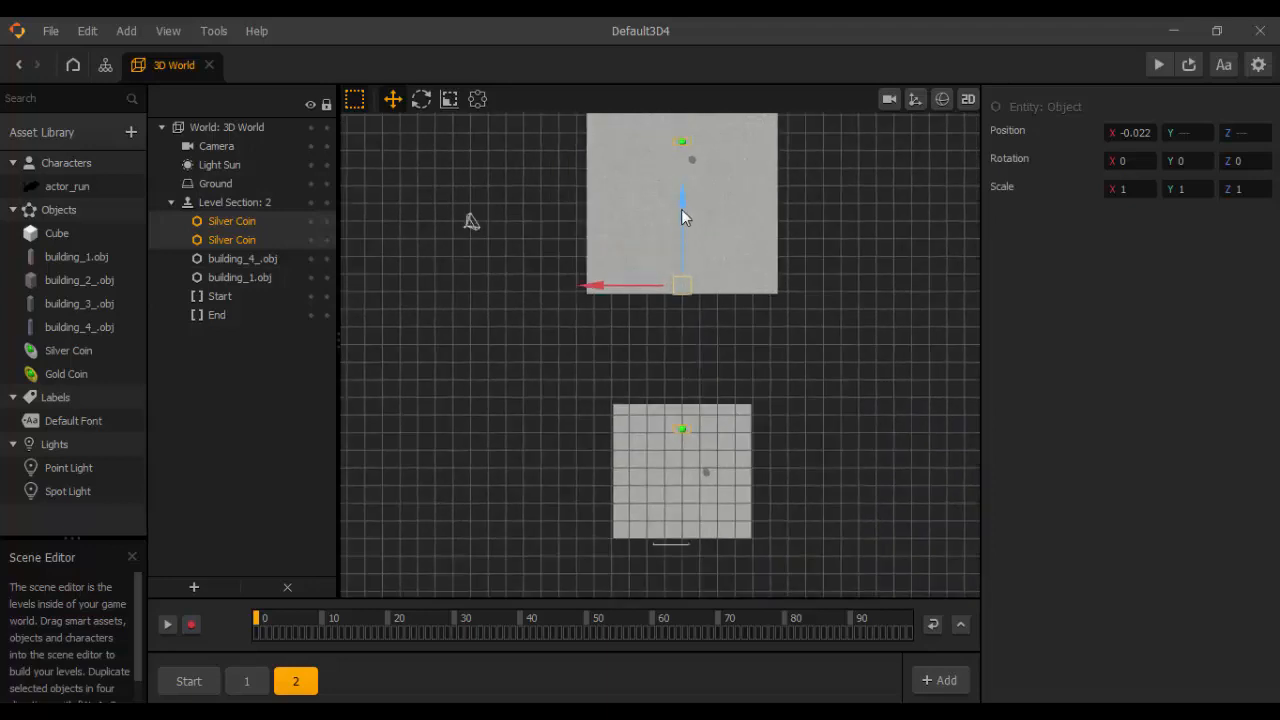
pyautogui.moveTo(682, 208); pyautogui.dragTo(682, 245)
pyautogui.scroll(-2, 557, 366)
pyautogui.moveTo(557, 366); pyautogui.dragTo(696, 331, button='middle')
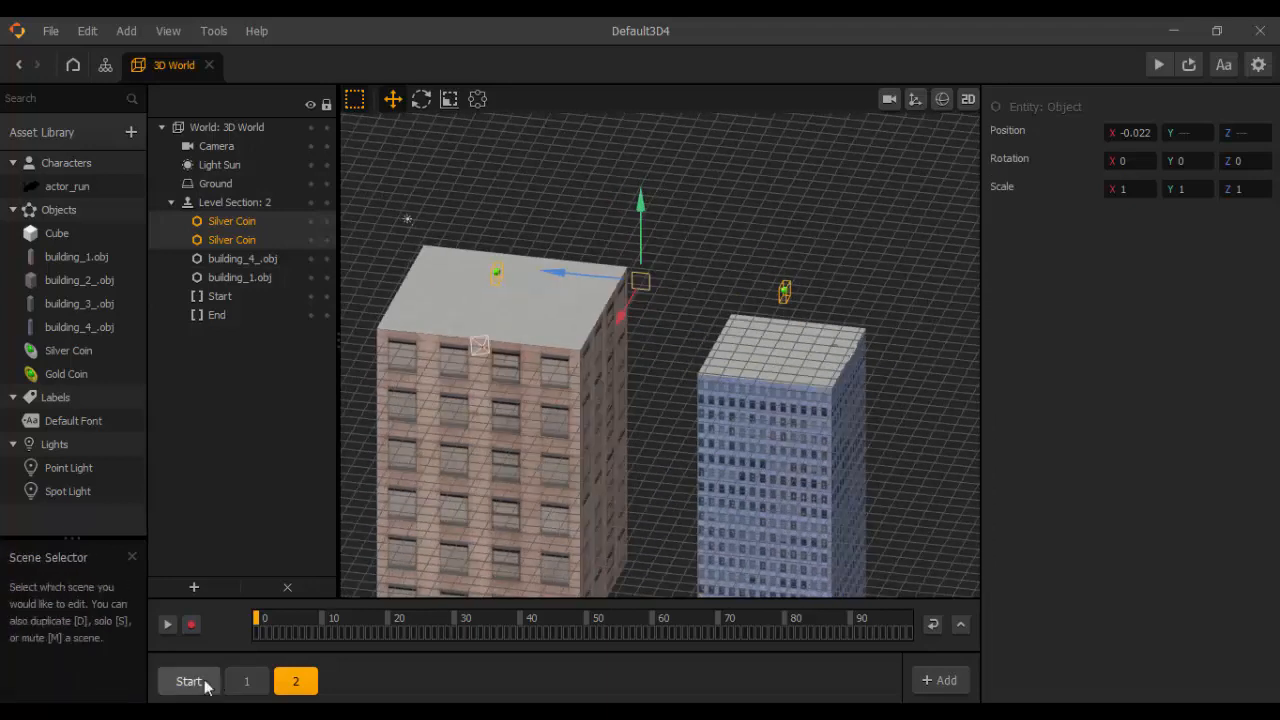
# - Add a Gold Coin to the Start section and position it above the gap between the buildings at about Y 7.43, Z -16.6
pyautogui.click(189, 681)
pyautogui.press('t')
pyautogui.scroll(3, 711, 354)
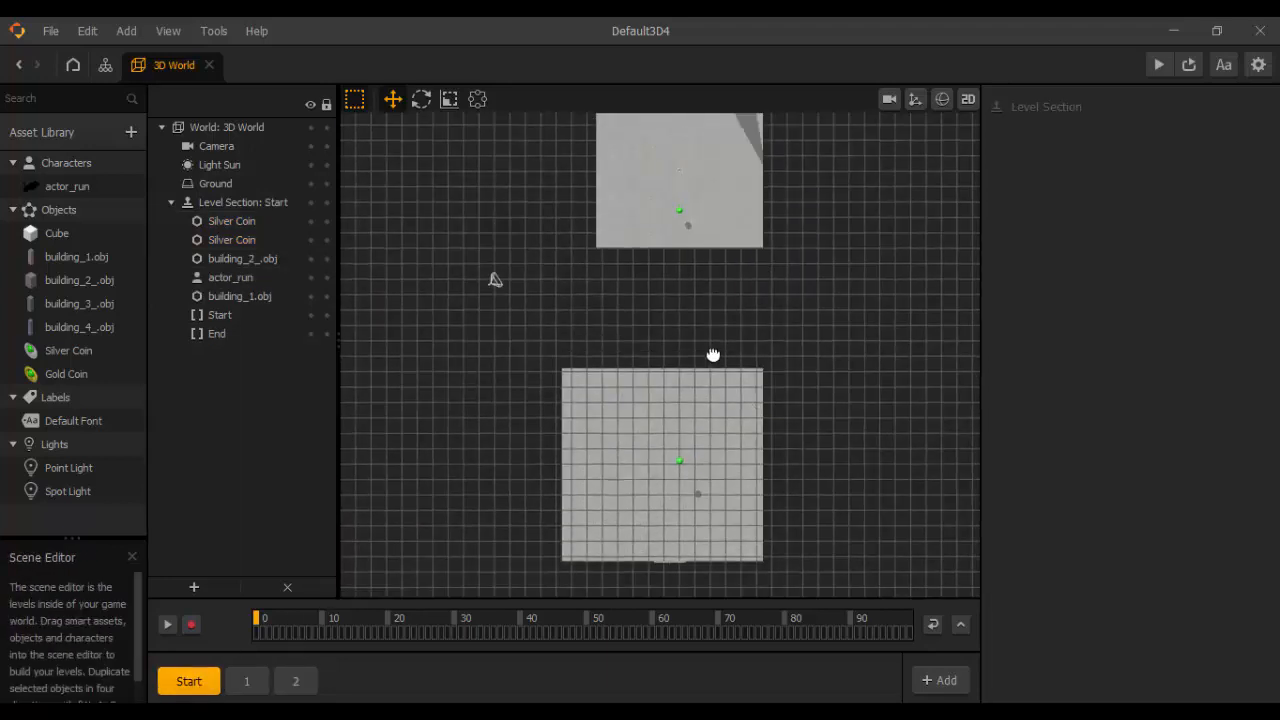
pyautogui.click(58, 376)
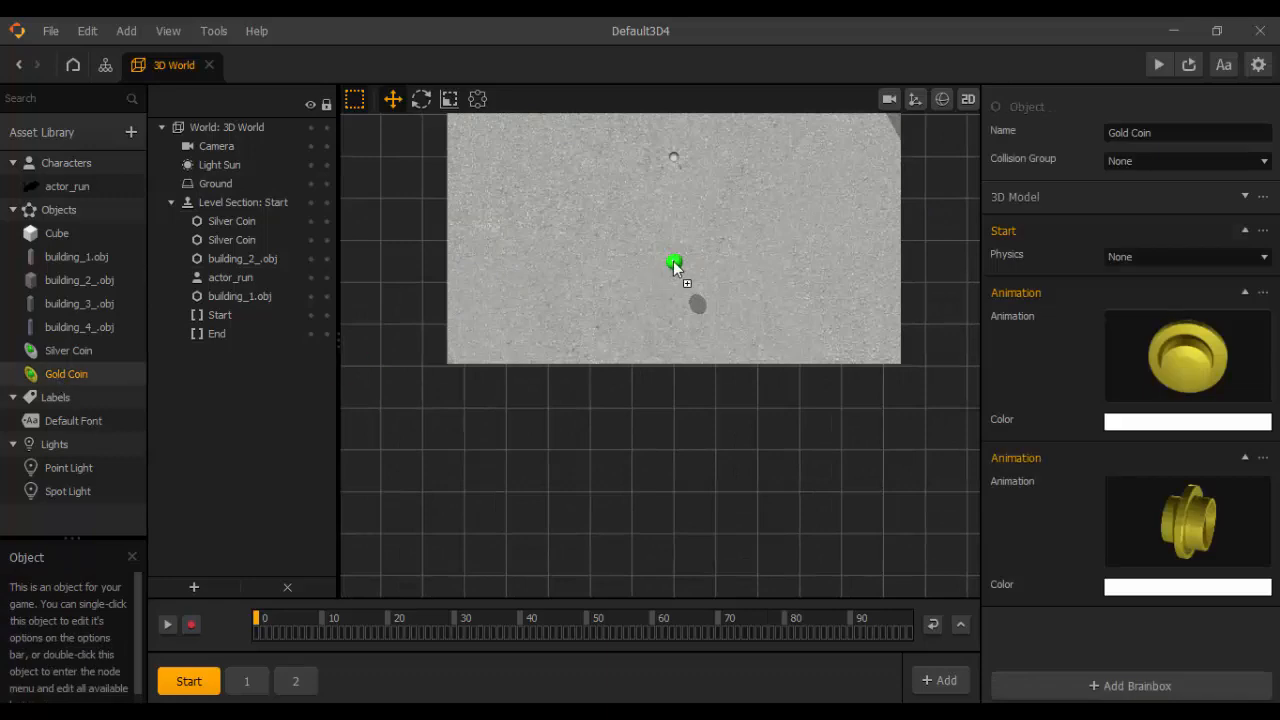
pyautogui.moveTo(674, 262); pyautogui.dragTo(674, 262)
pyautogui.moveTo(517, 357); pyautogui.dragTo(788, 135, button='middle')
pyautogui.moveTo(563, 209); pyautogui.dragTo(681, 233)
pyautogui.moveTo(660, 243); pyautogui.dragTo(590, 247, button='middle')
pyautogui.moveTo(640, 196); pyautogui.dragTo(611, 197)
pyautogui.moveTo(630, 215); pyautogui.dragTo(709, 303, button='middle')
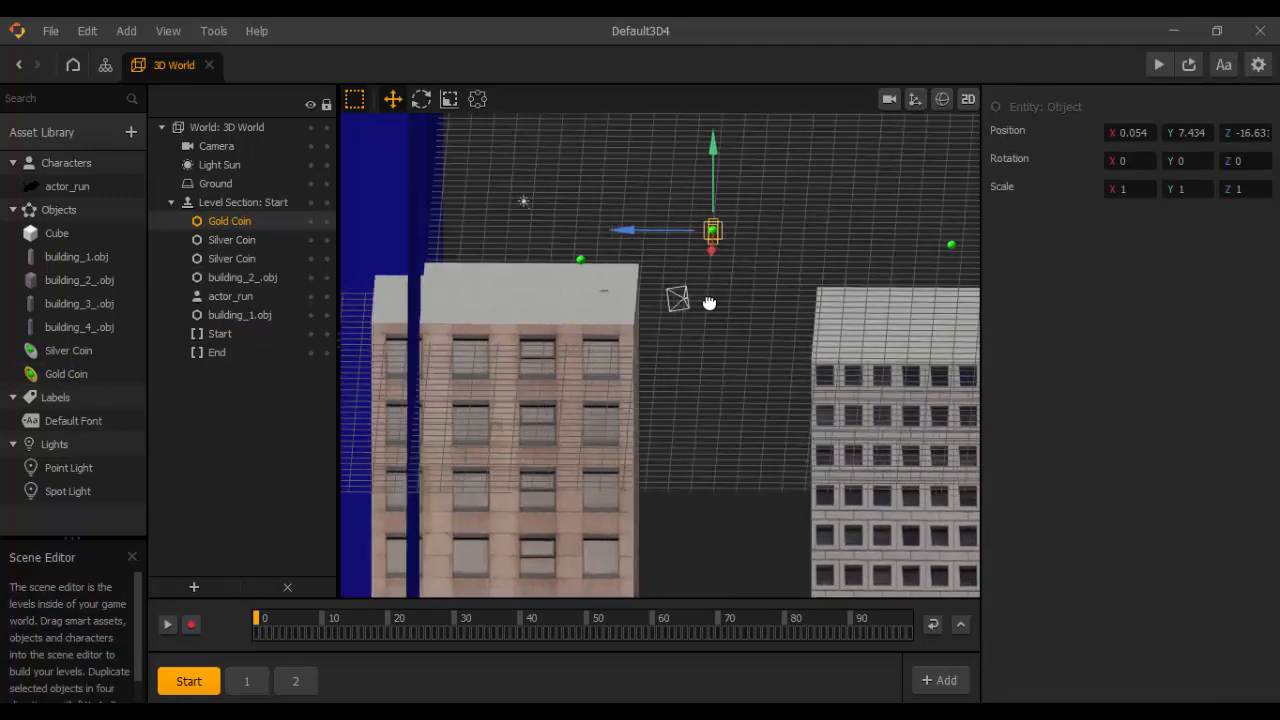
# - Paste the Gold Coin into level sections 1 and 2, move each towards the building gap, and raise section 2's to about Y 8.43
pyautogui.click(246, 681)
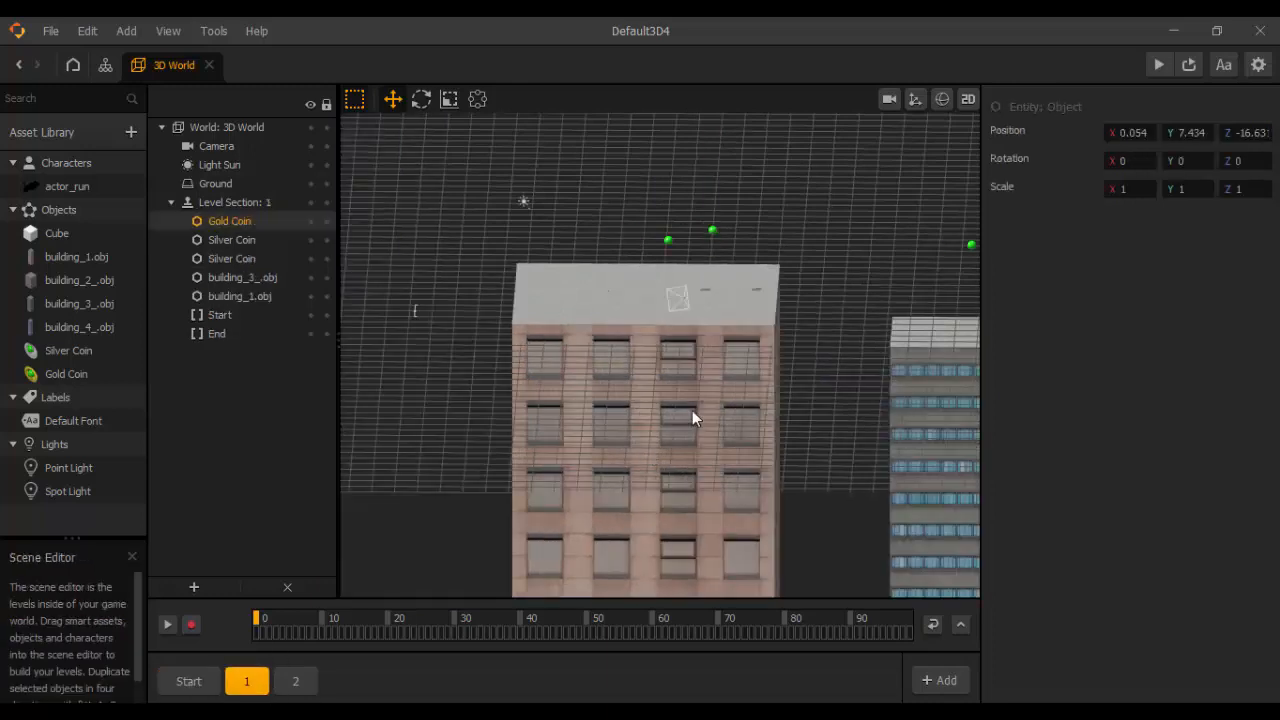
pyautogui.moveTo(629, 233); pyautogui.dragTo(740, 258)
pyautogui.click(295, 681)
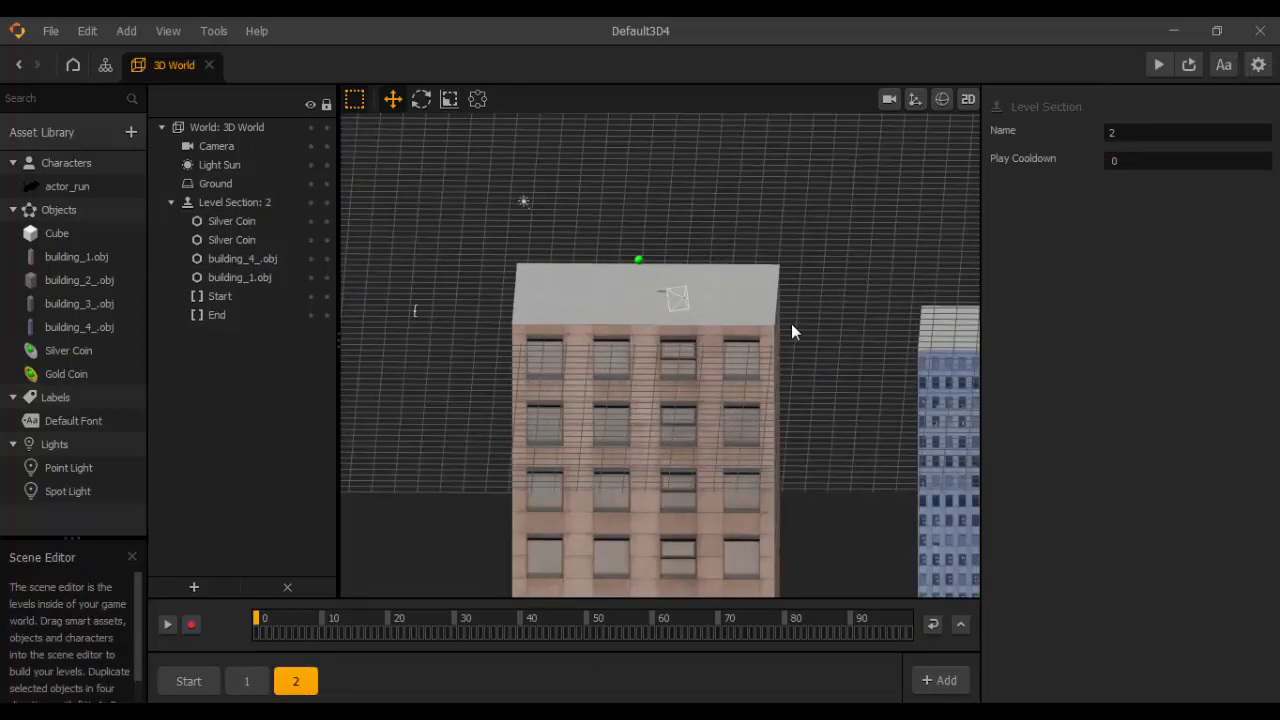
pyautogui.moveTo(616, 236); pyautogui.dragTo(773, 263)
pyautogui.moveTo(781, 301); pyautogui.dragTo(786, 262, button='middle')
pyautogui.moveTo(834, 148); pyautogui.dragTo(836, 138)
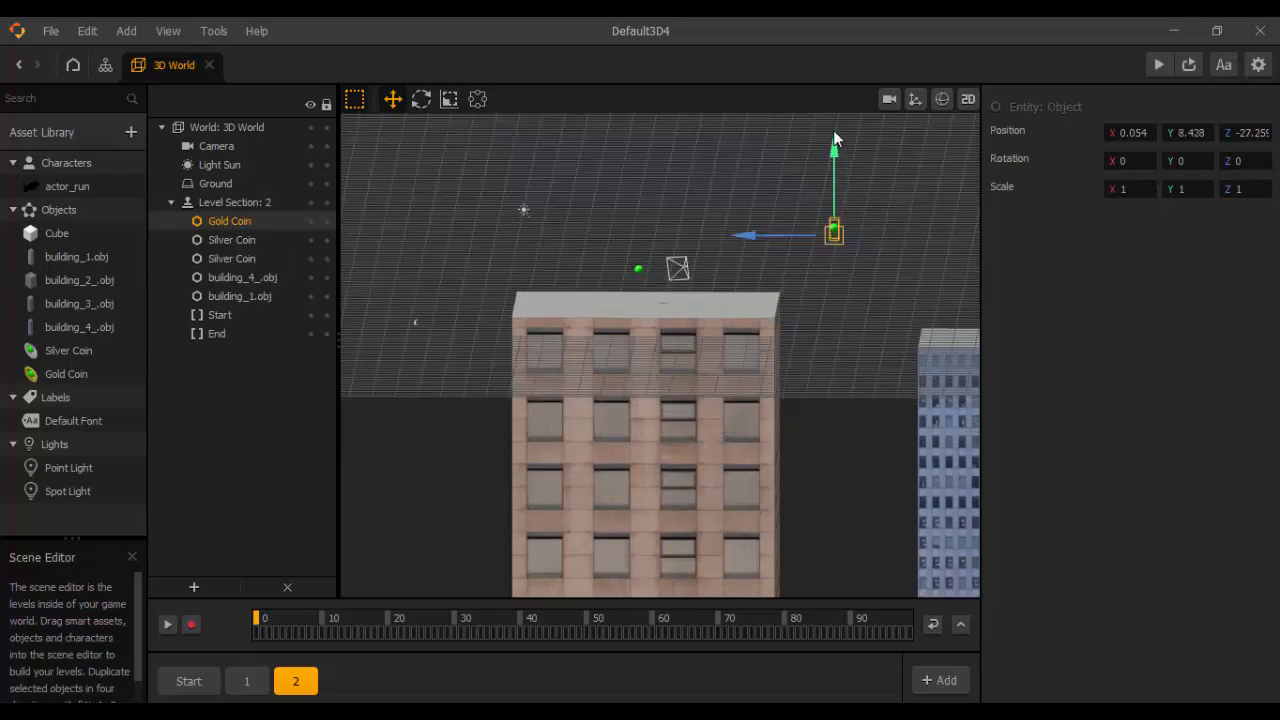